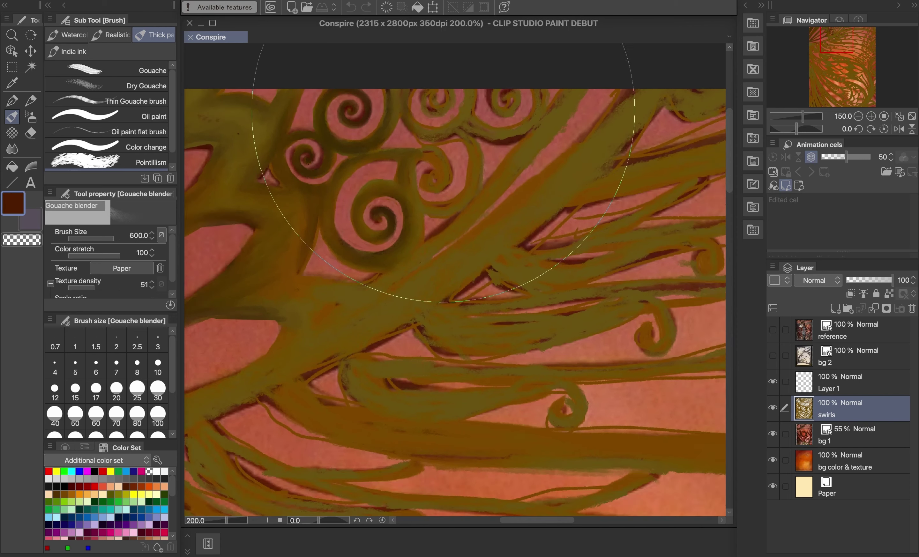
- Pick the ランダム荒 brush from the realistic watercolor brush group
drag(441, 111, 353, 88)
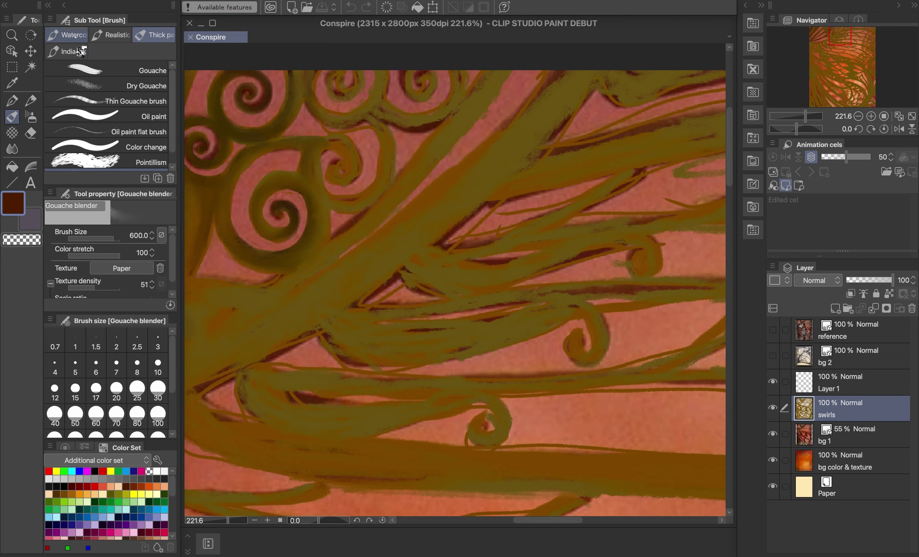
click(110, 35)
click(136, 117)
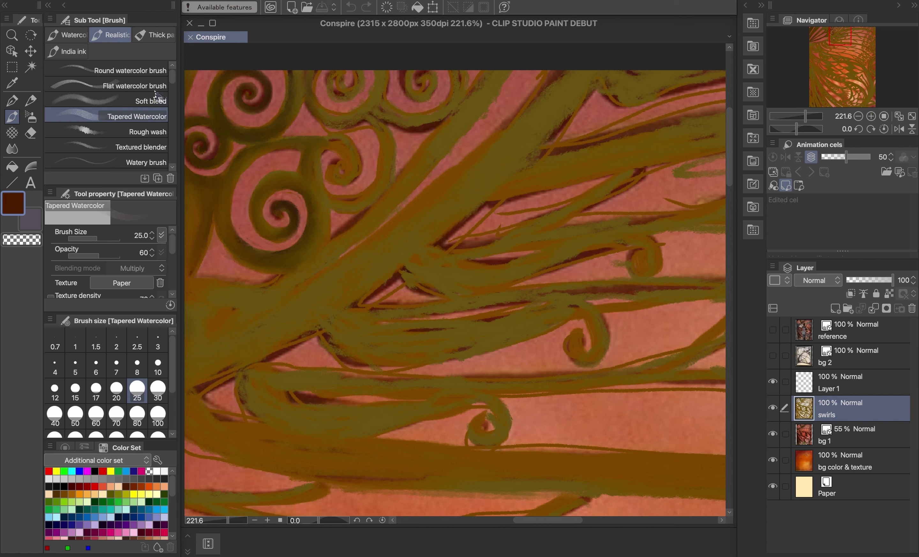
scroll(155, 91, down, 5)
scroll(155, 91, up, 5)
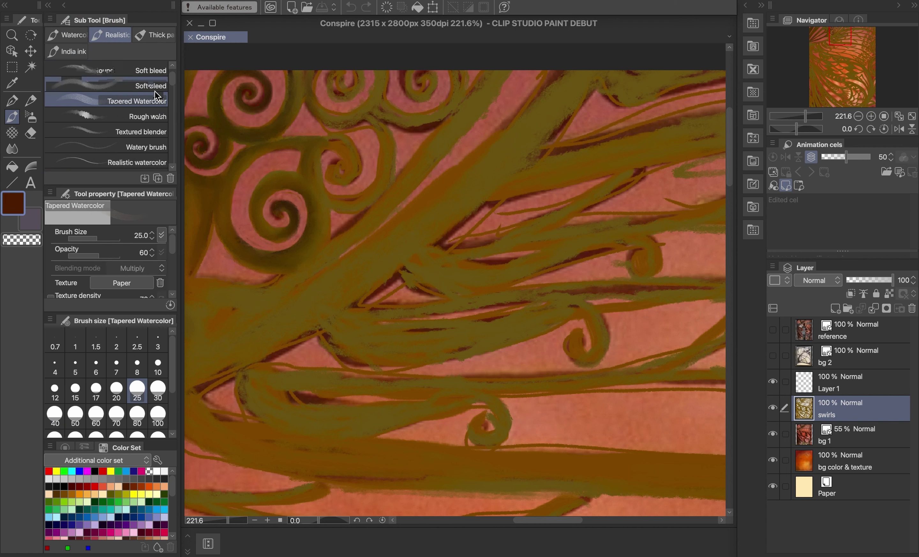
click(84, 39)
scroll(140, 109, down, 5)
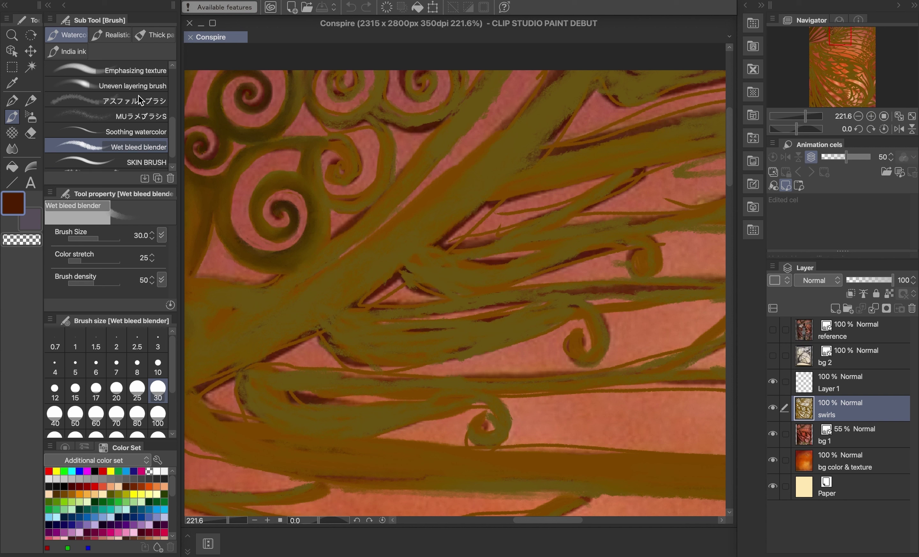
click(110, 37)
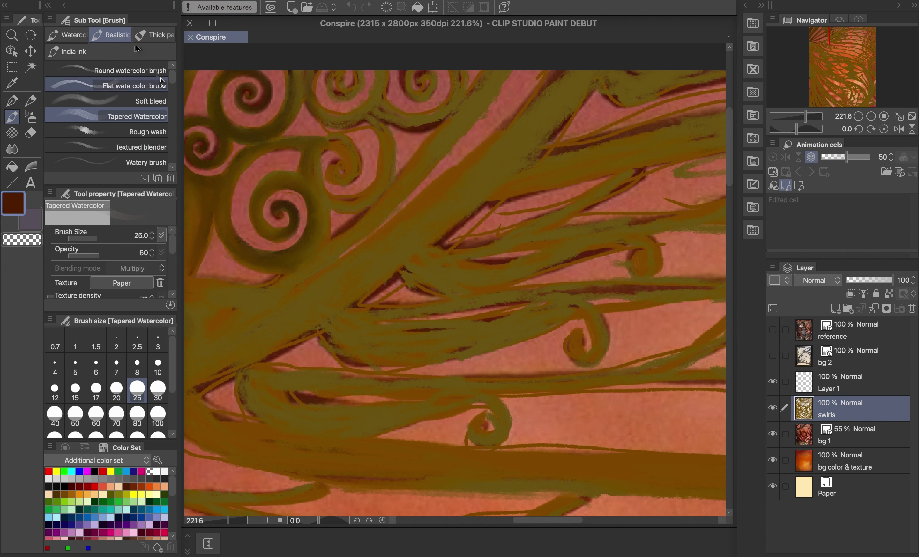
drag(174, 80, 179, 129)
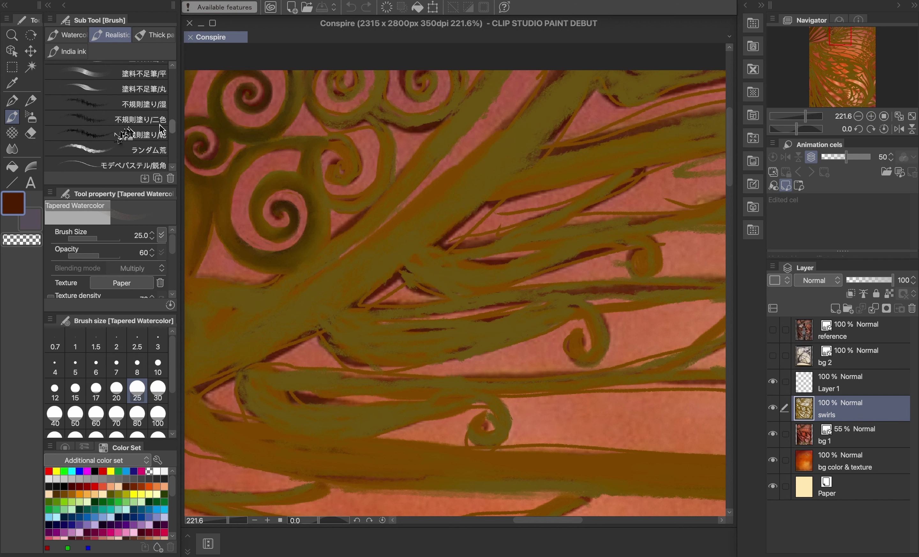
click(106, 145)
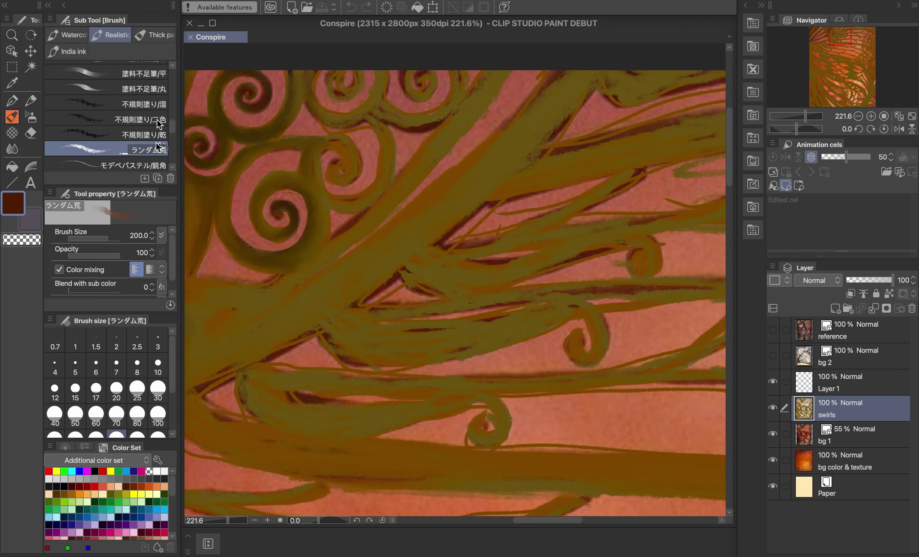
- Move the ランダム荒 brush directly below Textured blender in the brush list and set its size to 10
scroll(154, 113, down, 5)
scroll(154, 113, up, 5)
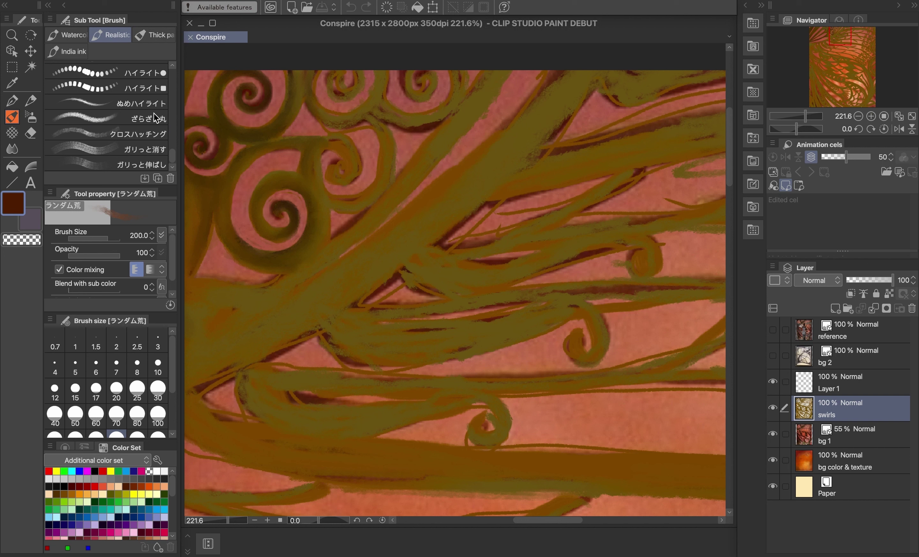
mouse_move(105, 130)
mouse_down()
mouse_move(105, 61)
mouse_move(126, 148)
mouse_up()
scroll(127, 150, down, 3)
scroll(126, 150, up, 2)
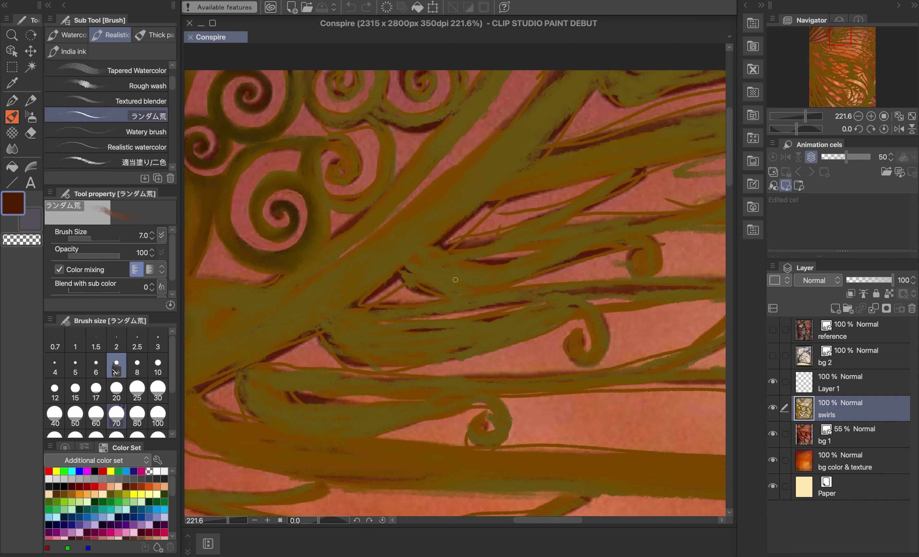
click(158, 365)
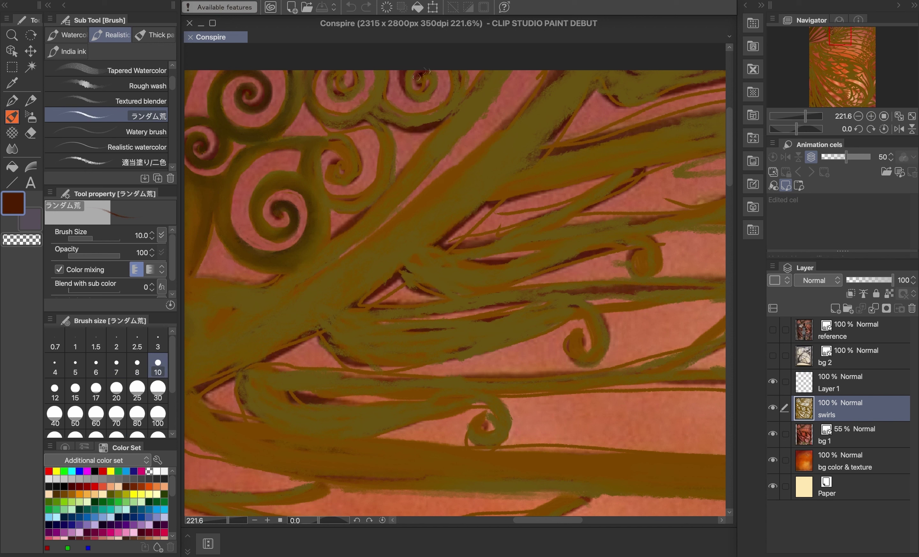
- Paint dark brown shading along the edges of the two upper spirals nearest the stem and the spiral beneath them
mouse_move(426, 76)
mouse_down()
mouse_move(437, 93)
mouse_move(433, 74)
mouse_move(423, 95)
mouse_move(407, 69)
mouse_move(412, 93)
mouse_move(403, 68)
mouse_move(411, 92)
mouse_move(431, 78)
mouse_move(422, 75)
mouse_move(430, 85)
mouse_move(408, 76)
mouse_move(444, 102)
mouse_move(463, 67)
mouse_up()
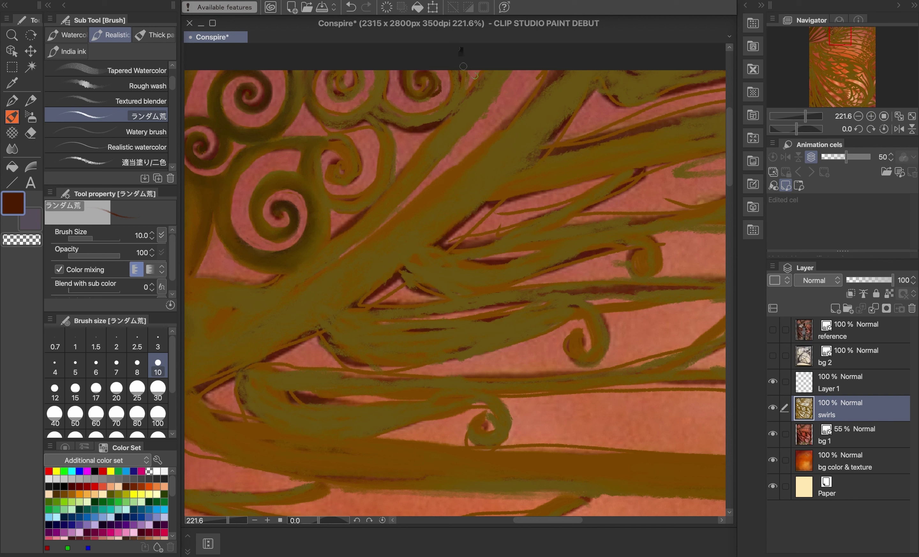
mouse_move(336, 74)
mouse_down()
mouse_move(358, 79)
mouse_move(355, 88)
mouse_move(332, 81)
mouse_move(335, 72)
mouse_move(336, 95)
mouse_move(332, 89)
mouse_move(351, 93)
mouse_move(310, 88)
mouse_move(383, 69)
mouse_up()
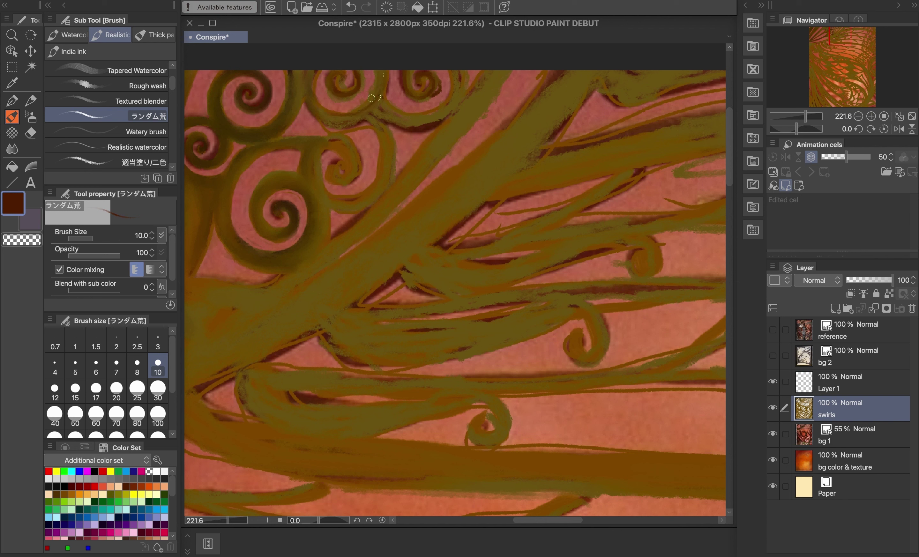
mouse_move(319, 100)
mouse_down()
mouse_move(355, 122)
mouse_move(369, 115)
mouse_up()
mouse_move(385, 70)
mouse_down()
mouse_move(381, 93)
mouse_move(330, 128)
mouse_up()
mouse_move(345, 168)
mouse_down()
mouse_move(328, 143)
mouse_move(309, 170)
mouse_move(325, 191)
mouse_move(361, 197)
mouse_move(383, 162)
mouse_move(366, 124)
mouse_move(386, 137)
mouse_move(364, 195)
mouse_move(334, 204)
mouse_up()
mouse_move(387, 185)
mouse_down()
mouse_move(386, 146)
mouse_move(438, 120)
mouse_move(465, 70)
mouse_move(417, 120)
mouse_move(442, 117)
mouse_move(464, 78)
mouse_up()
drag(380, 166, 375, 185)
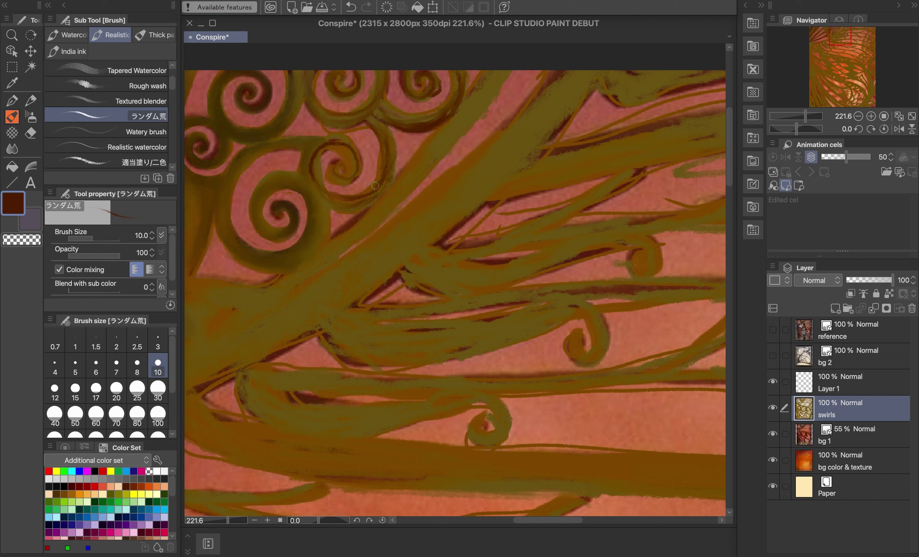
- Shade the thin diagonal branch and the upper edge of the thick diagonal stem with dark brown strokes
mouse_move(454, 95)
mouse_down()
mouse_move(464, 94)
mouse_move(443, 128)
mouse_move(383, 197)
mouse_up()
mouse_move(324, 244)
mouse_down()
mouse_move(324, 267)
mouse_move(262, 297)
mouse_up()
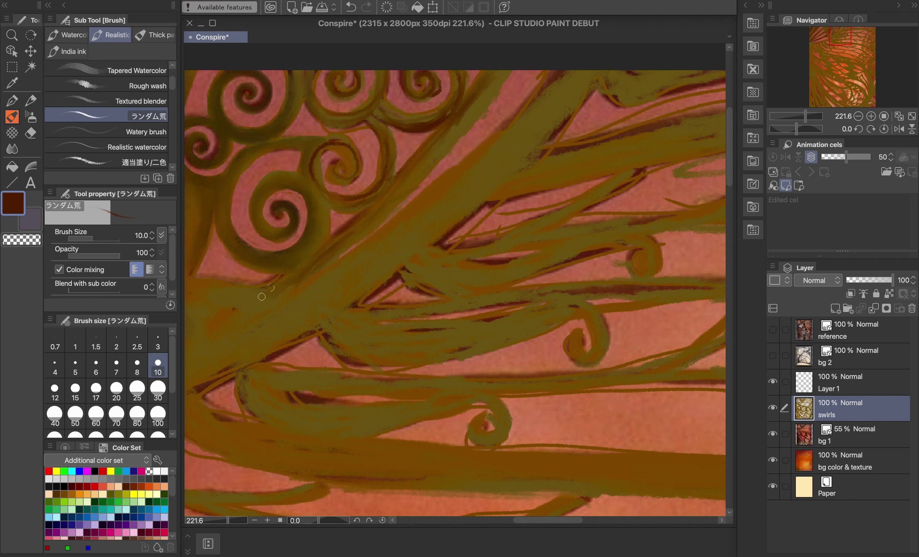
mouse_move(430, 148)
mouse_down()
mouse_move(453, 141)
mouse_move(465, 108)
mouse_move(498, 68)
mouse_up()
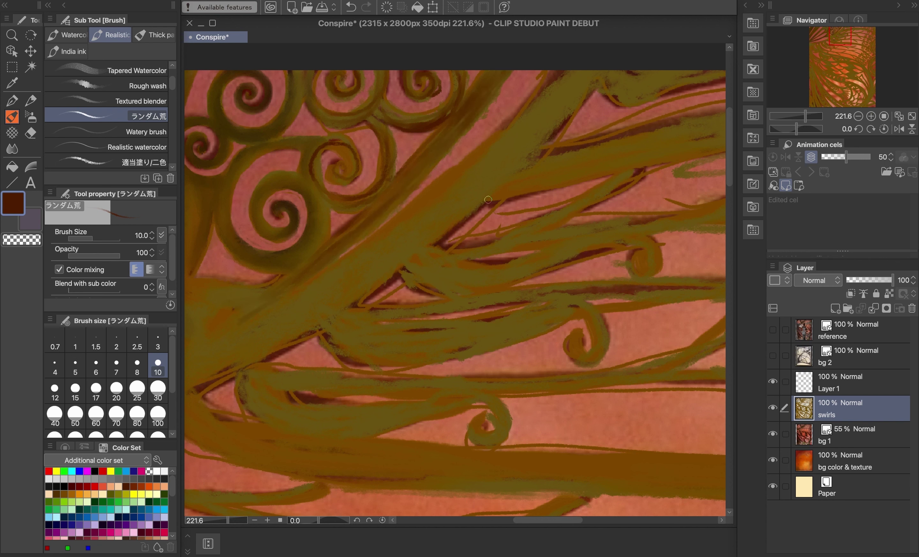
drag(540, 88, 361, 263)
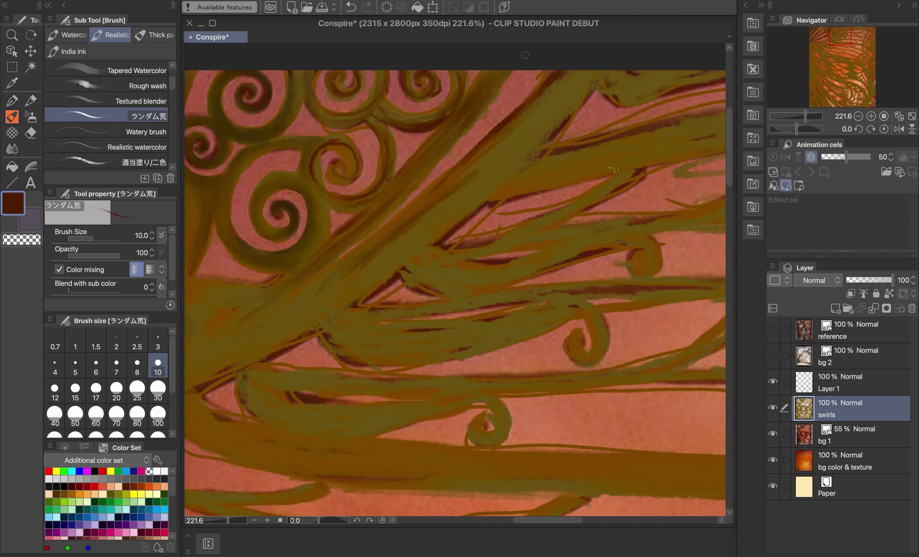
mouse_move(529, 112)
mouse_down()
mouse_move(488, 160)
mouse_move(363, 258)
mouse_move(283, 297)
mouse_up()
drag(458, 208, 399, 271)
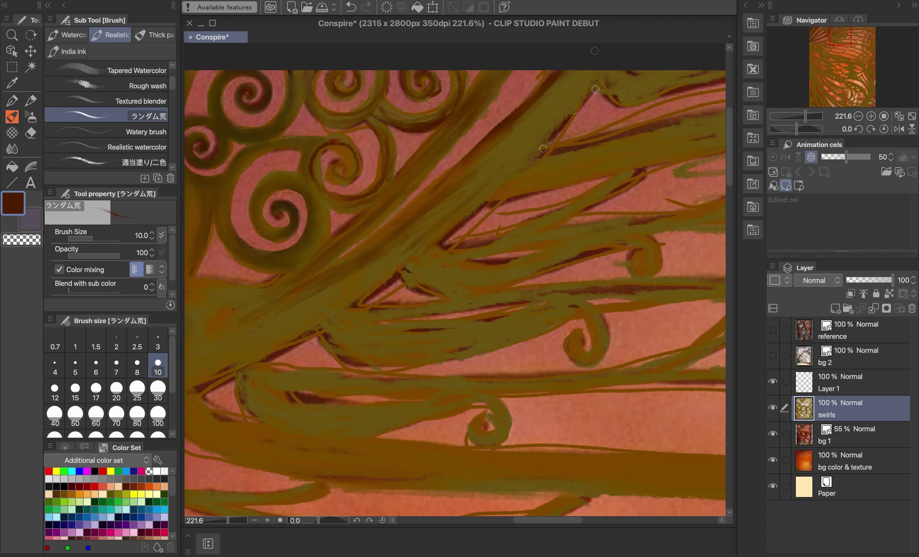
- Darken the lower edge and inner streaks of the thick diagonal stem, down to the junction at its base
drag(596, 90, 534, 156)
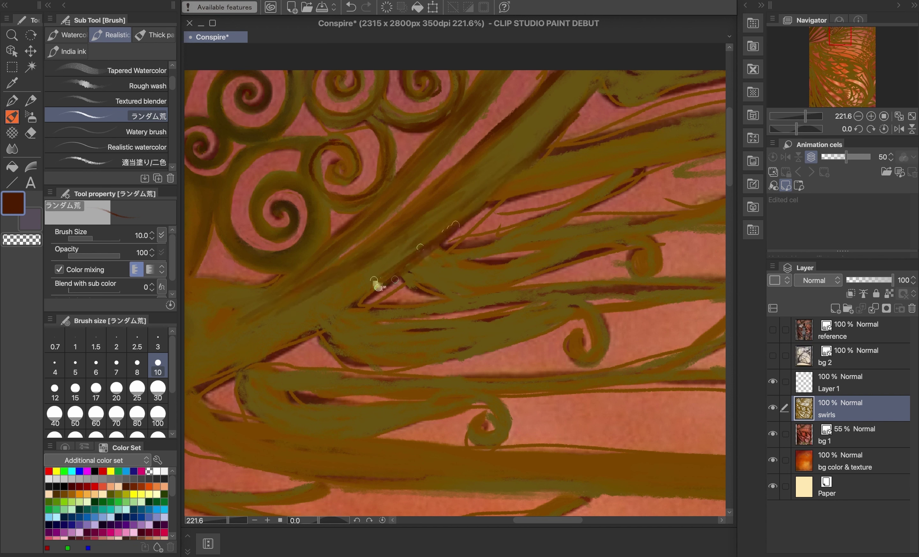
mouse_move(347, 306)
mouse_down()
mouse_move(247, 359)
mouse_move(260, 355)
mouse_up()
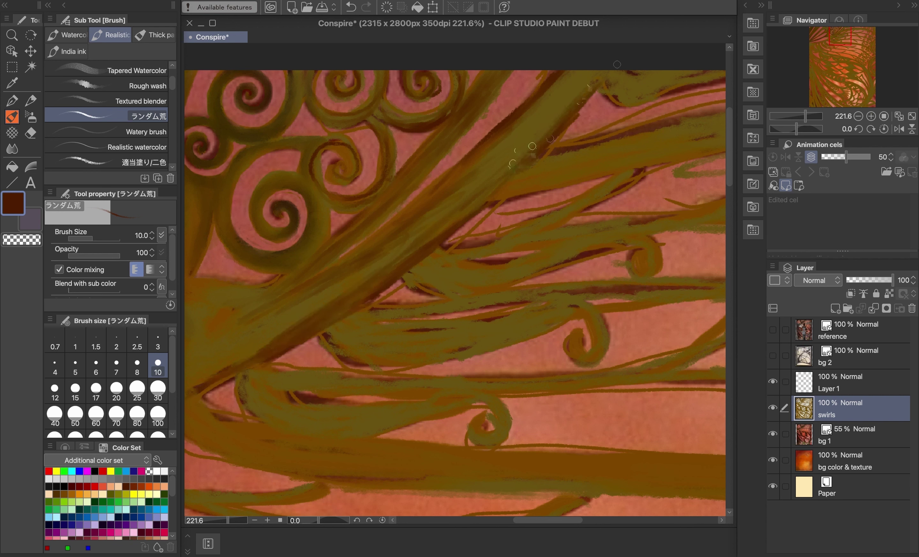
mouse_move(541, 138)
mouse_down()
mouse_move(471, 230)
mouse_move(443, 206)
mouse_up()
drag(352, 275, 283, 316)
mouse_move(208, 296)
mouse_down()
mouse_move(267, 309)
mouse_move(240, 301)
mouse_up()
mouse_move(204, 287)
mouse_down()
mouse_move(243, 290)
mouse_move(201, 285)
mouse_move(254, 297)
mouse_move(285, 288)
mouse_move(272, 283)
mouse_move(239, 298)
mouse_move(248, 307)
mouse_move(266, 299)
mouse_move(226, 364)
mouse_move(205, 371)
mouse_up()
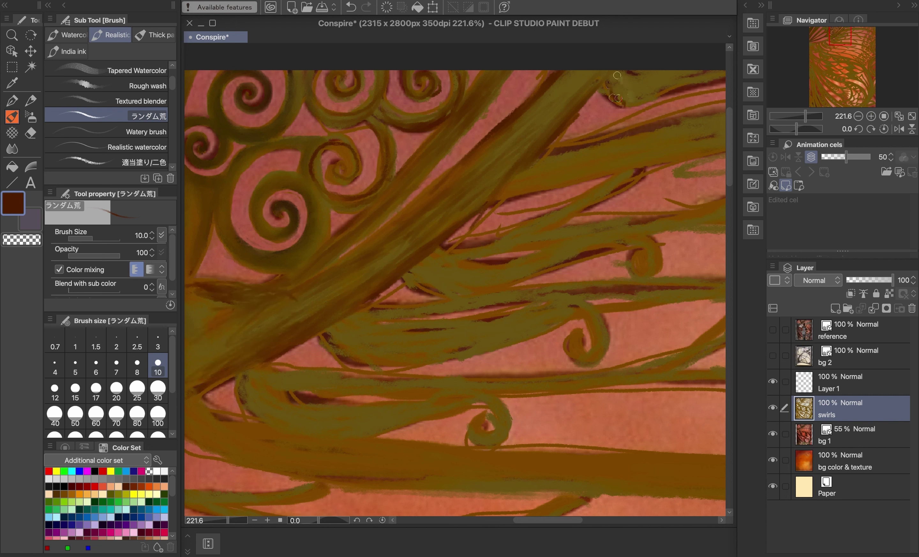
- Paint dark brown strands along the branches spreading right from the thick stem, including the two upper curls
mouse_move(617, 75)
mouse_down()
mouse_move(640, 101)
mouse_move(703, 85)
mouse_move(628, 99)
mouse_move(718, 69)
mouse_move(672, 88)
mouse_move(653, 71)
mouse_move(698, 75)
mouse_move(631, 98)
mouse_move(612, 80)
mouse_move(722, 73)
mouse_move(553, 159)
mouse_move(650, 131)
mouse_move(622, 165)
mouse_move(529, 189)
mouse_move(715, 129)
mouse_move(560, 162)
mouse_move(613, 186)
mouse_move(530, 228)
mouse_move(526, 218)
mouse_move(557, 219)
mouse_move(467, 243)
mouse_move(481, 250)
mouse_move(576, 209)
mouse_move(512, 243)
mouse_move(531, 262)
mouse_move(494, 259)
mouse_move(685, 226)
mouse_move(539, 230)
mouse_up()
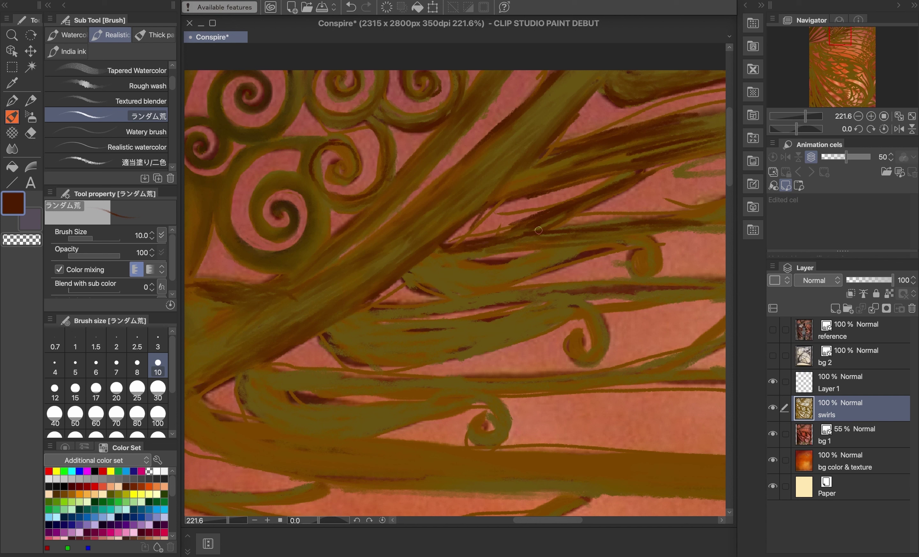
mouse_move(534, 281)
mouse_down()
mouse_move(586, 252)
mouse_move(639, 270)
mouse_move(630, 244)
mouse_move(589, 251)
mouse_up()
mouse_move(502, 276)
mouse_down()
mouse_move(424, 287)
mouse_move(496, 278)
mouse_move(549, 254)
mouse_move(487, 285)
mouse_move(549, 270)
mouse_move(646, 282)
mouse_move(601, 297)
mouse_move(513, 290)
mouse_move(376, 310)
mouse_move(402, 313)
mouse_move(425, 356)
mouse_move(564, 320)
mouse_move(579, 355)
mouse_move(605, 315)
mouse_move(581, 360)
mouse_move(486, 314)
mouse_move(377, 357)
mouse_move(466, 328)
mouse_move(366, 314)
mouse_move(328, 338)
mouse_move(377, 308)
mouse_up()
mouse_move(723, 331)
mouse_down()
mouse_move(669, 361)
mouse_move(608, 378)
mouse_up()
mouse_move(718, 386)
mouse_down()
mouse_move(271, 378)
mouse_move(370, 386)
mouse_move(516, 372)
mouse_up()
- Shade the lowest curled branch and the thick horizontal branch beneath it with dark brown strands
mouse_move(487, 410)
mouse_down()
mouse_move(496, 443)
mouse_move(501, 428)
mouse_up()
mouse_move(483, 421)
mouse_down()
mouse_move(468, 440)
mouse_move(495, 432)
mouse_move(476, 443)
mouse_move(502, 424)
mouse_move(444, 402)
mouse_up()
drag(469, 408, 310, 419)
mouse_move(289, 394)
mouse_down()
mouse_move(370, 403)
mouse_move(269, 425)
mouse_up()
drag(330, 434, 440, 420)
mouse_move(238, 393)
mouse_down()
mouse_move(336, 435)
mouse_move(387, 431)
mouse_up()
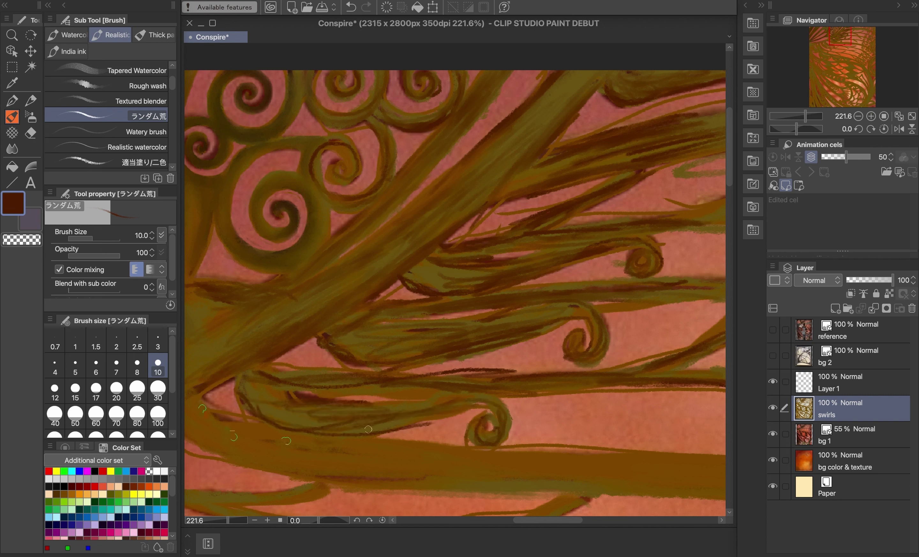
mouse_move(201, 399)
mouse_down()
mouse_move(443, 449)
mouse_move(480, 448)
mouse_up()
mouse_move(188, 420)
mouse_down()
mouse_move(290, 468)
mouse_move(676, 490)
mouse_move(357, 457)
mouse_move(718, 473)
mouse_move(565, 491)
mouse_move(258, 434)
mouse_up()
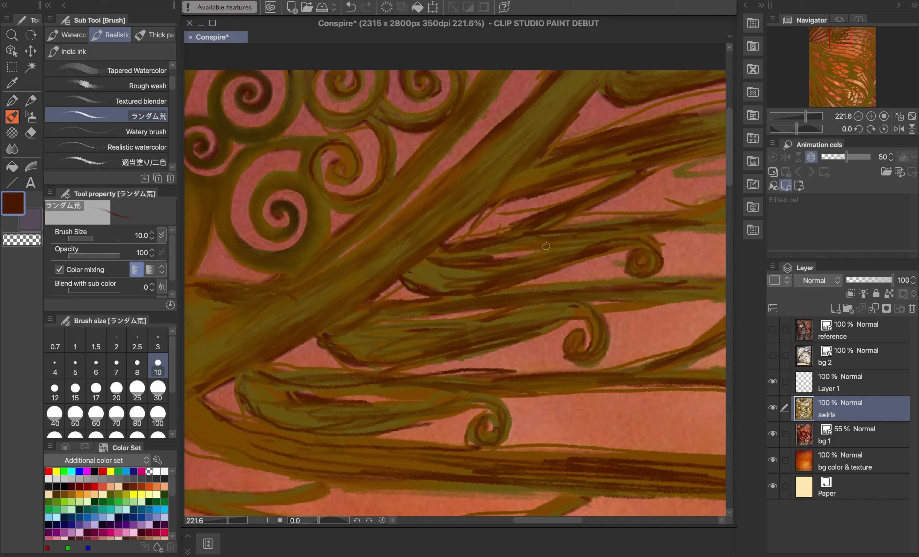
- Smooth the dark edges of the three shaded spirals with the Textured blender at size 10
click(128, 101)
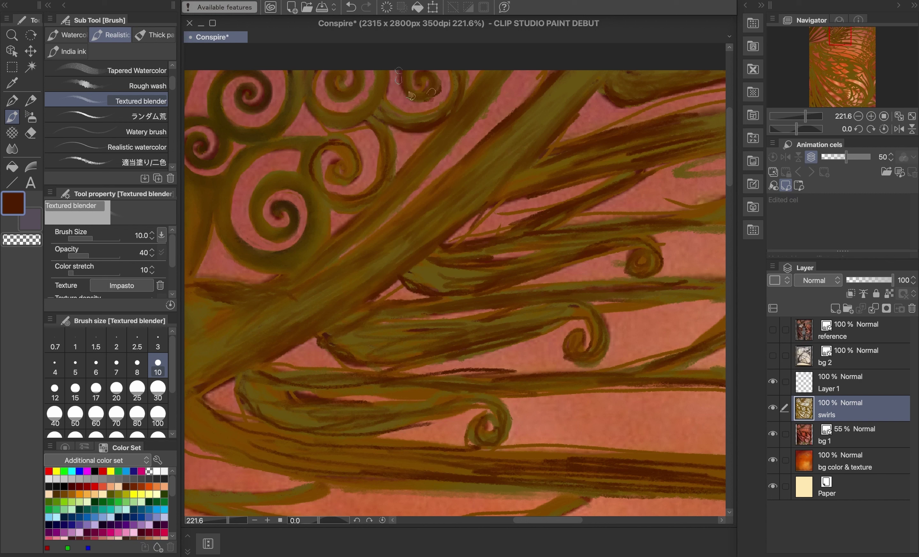
drag(431, 92, 430, 78)
mouse_move(421, 115)
mouse_down()
mouse_move(387, 111)
mouse_move(410, 120)
mouse_up()
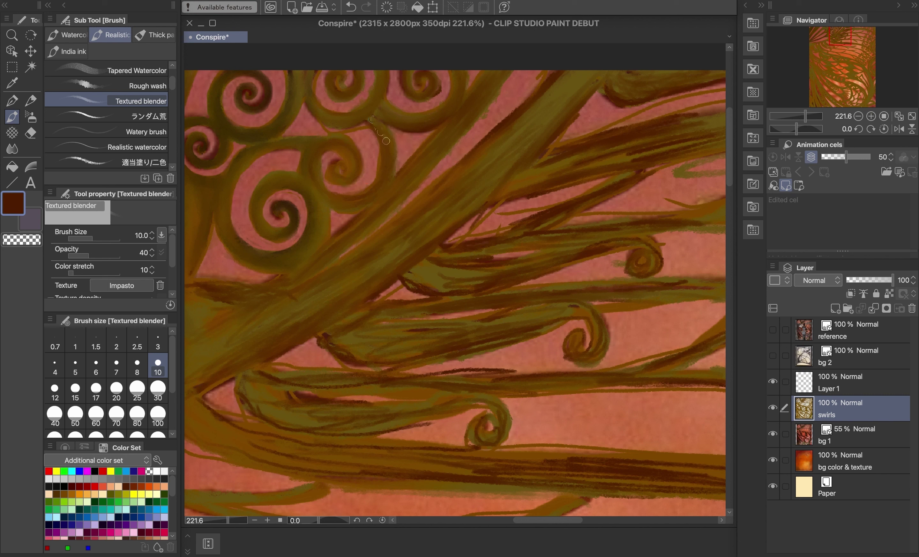
drag(424, 125, 464, 90)
- Blend the shading on the two diagonal branches with the Textured blender, using size 15 and then size 20
click(75, 391)
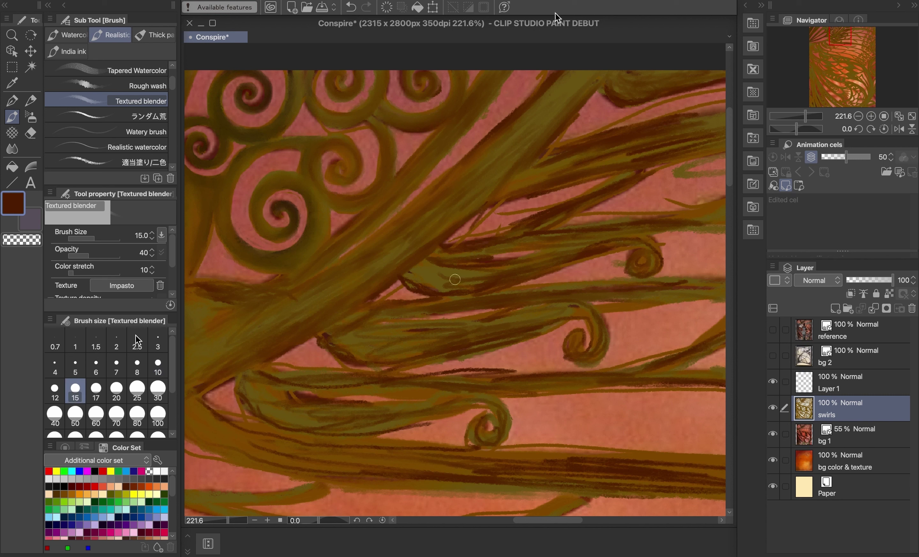
mouse_move(468, 100)
mouse_down()
mouse_move(482, 97)
mouse_move(451, 141)
mouse_move(420, 159)
mouse_up()
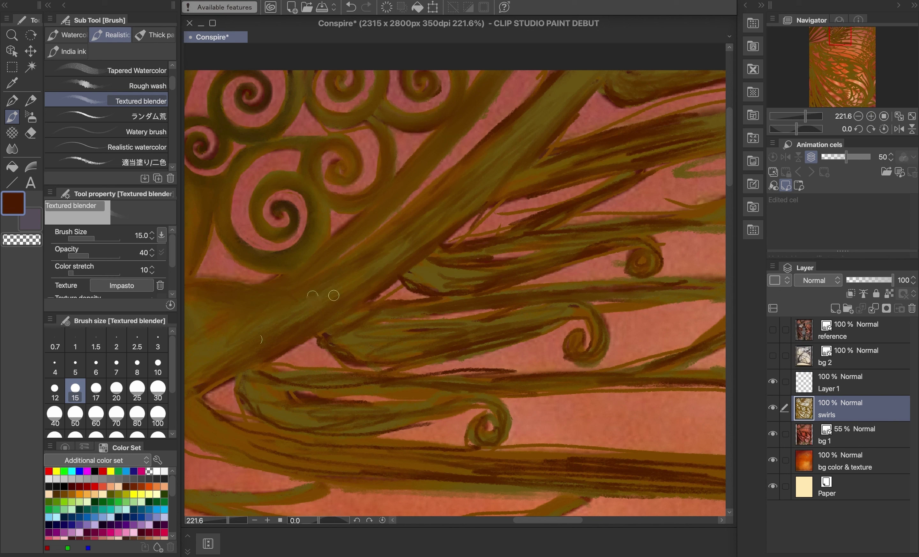
click(116, 390)
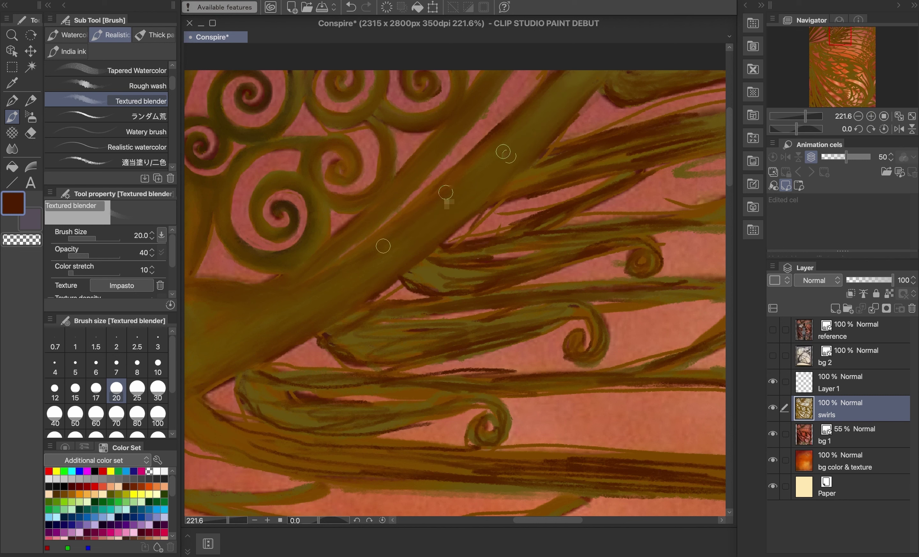
- Blend the dark strokes on the branch at the canvas's upper edge and the wide branch just below it
scroll(489, 203, down, 3)
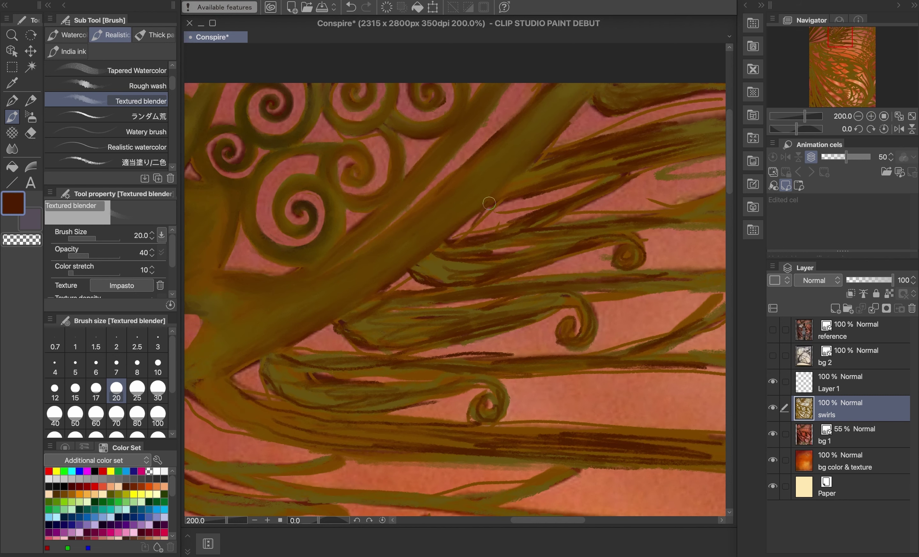
scroll(629, 131, up, 3)
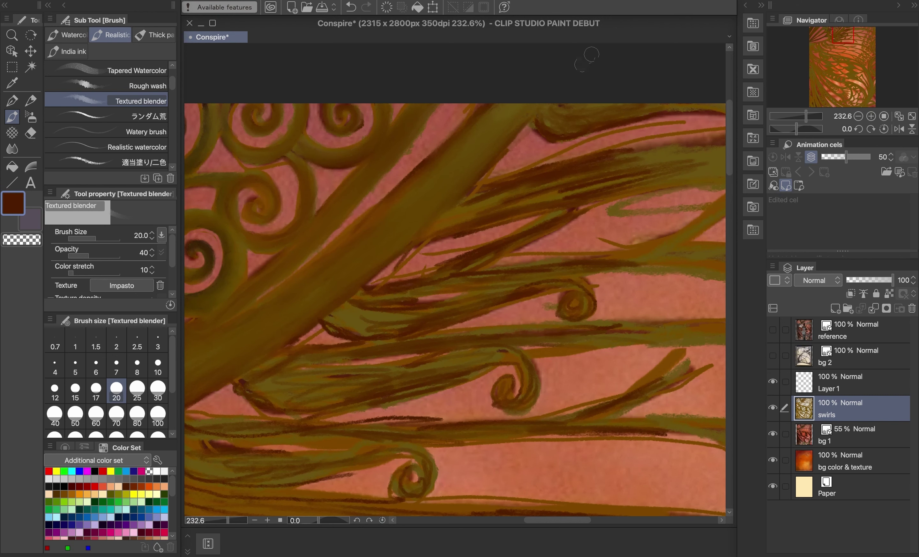
mouse_move(541, 120)
mouse_down()
mouse_move(587, 108)
mouse_move(540, 126)
mouse_move(568, 106)
mouse_move(605, 111)
mouse_move(571, 123)
mouse_up()
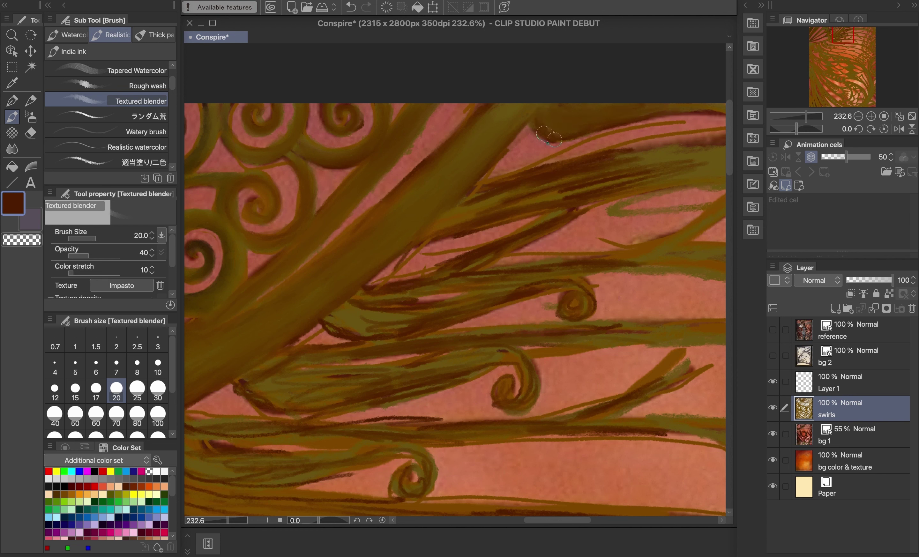
mouse_move(572, 181)
mouse_down()
mouse_move(639, 173)
mouse_move(493, 200)
mouse_up()
mouse_move(655, 181)
mouse_down()
mouse_move(697, 164)
mouse_move(571, 171)
mouse_move(609, 173)
mouse_up()
mouse_move(497, 199)
mouse_down()
mouse_move(485, 198)
mouse_move(642, 189)
mouse_move(610, 181)
mouse_move(439, 228)
mouse_move(529, 187)
mouse_move(458, 202)
mouse_move(686, 171)
mouse_move(586, 167)
mouse_move(678, 153)
mouse_move(587, 164)
mouse_move(701, 165)
mouse_move(674, 161)
mouse_move(616, 189)
mouse_up()
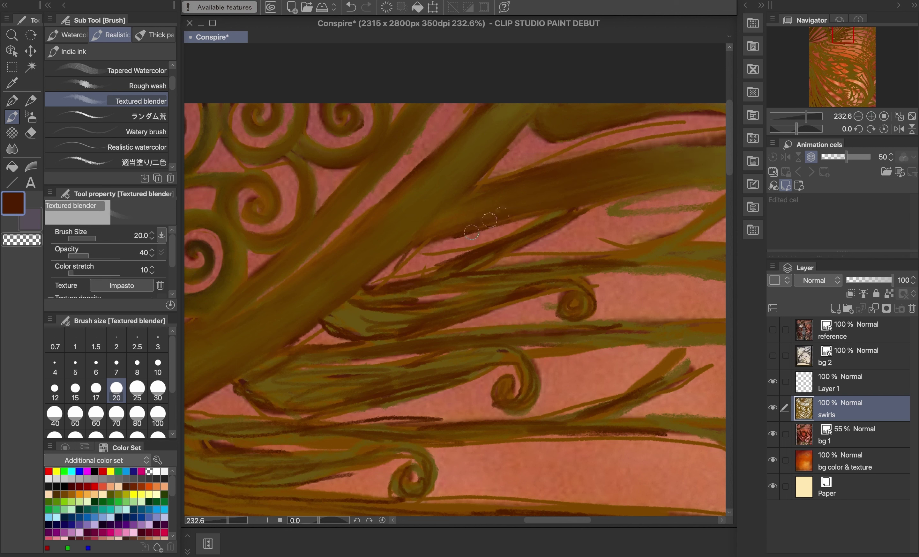
- Smooth the shading on the thin branches below the wide branch and on the branch ending in the small curl
mouse_move(472, 233)
mouse_down()
mouse_move(405, 252)
mouse_move(485, 264)
mouse_move(575, 214)
mouse_move(392, 293)
mouse_move(402, 283)
mouse_move(416, 289)
mouse_move(363, 294)
mouse_move(381, 297)
mouse_move(354, 309)
mouse_move(525, 271)
mouse_move(429, 278)
mouse_move(505, 253)
mouse_move(497, 259)
mouse_move(510, 251)
mouse_move(467, 268)
mouse_move(492, 257)
mouse_move(444, 264)
mouse_move(556, 224)
mouse_move(536, 231)
mouse_move(577, 204)
mouse_move(436, 278)
mouse_move(497, 282)
mouse_move(558, 272)
mouse_move(584, 256)
mouse_move(566, 271)
mouse_move(681, 255)
mouse_move(454, 277)
mouse_move(437, 307)
mouse_move(453, 329)
mouse_move(484, 314)
mouse_move(430, 302)
mouse_move(365, 319)
mouse_move(361, 333)
mouse_move(372, 311)
mouse_move(375, 331)
mouse_up()
mouse_move(430, 324)
mouse_down()
mouse_move(361, 342)
mouse_move(342, 336)
mouse_move(384, 328)
mouse_move(369, 320)
mouse_move(401, 318)
mouse_move(386, 312)
mouse_move(556, 283)
mouse_move(588, 294)
mouse_move(579, 310)
mouse_move(583, 303)
mouse_move(547, 296)
mouse_move(577, 297)
mouse_move(581, 282)
mouse_move(415, 318)
mouse_up()
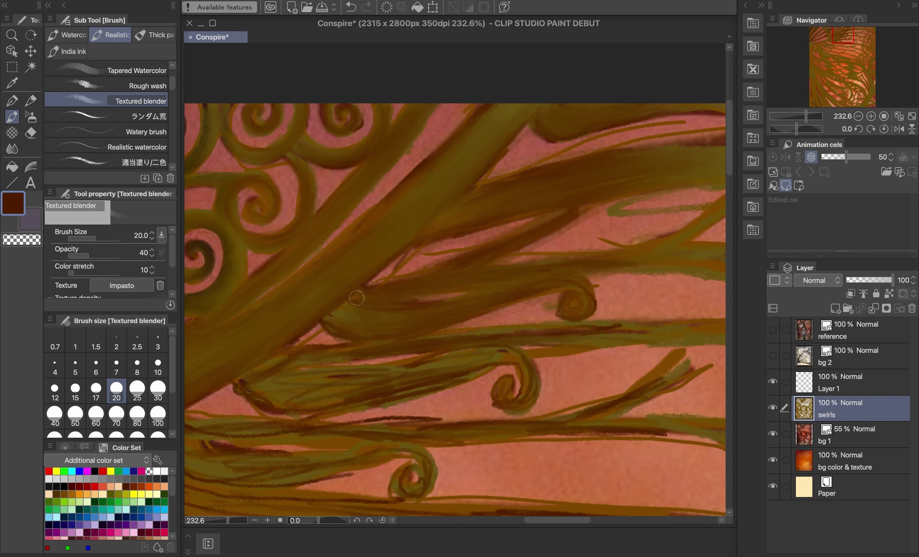
mouse_move(357, 298)
mouse_down()
mouse_move(390, 312)
mouse_move(372, 301)
mouse_up()
drag(596, 288, 590, 300)
- Blend the streaks on the long straight branch below the small curl and along the curled branch beneath it
mouse_move(653, 337)
mouse_down()
mouse_move(547, 326)
mouse_move(338, 347)
mouse_move(466, 348)
mouse_move(558, 326)
mouse_move(634, 334)
mouse_up()
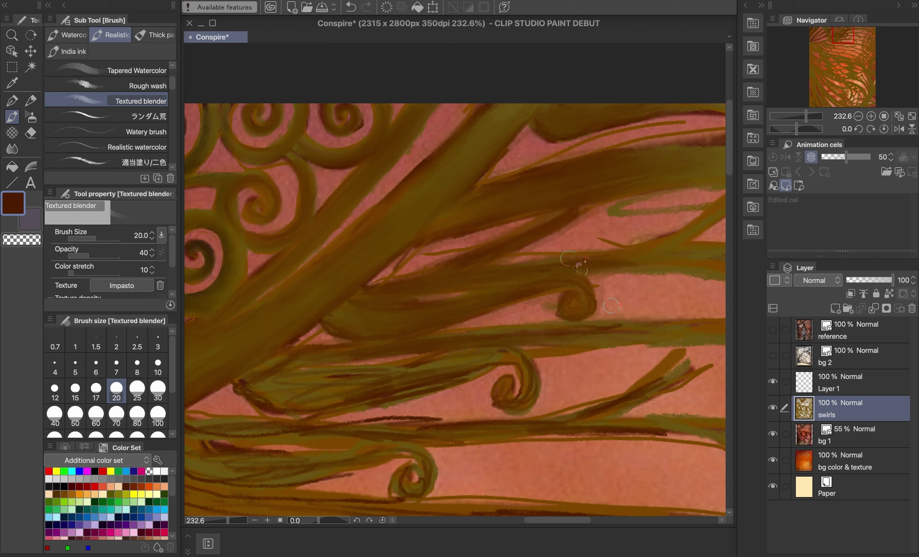
mouse_move(638, 338)
mouse_down()
mouse_move(586, 327)
mouse_move(647, 329)
mouse_move(625, 326)
mouse_up()
mouse_move(304, 370)
mouse_down()
mouse_move(291, 405)
mouse_move(312, 407)
mouse_move(238, 388)
mouse_move(248, 389)
mouse_move(237, 385)
mouse_move(248, 377)
mouse_move(279, 399)
mouse_move(375, 402)
mouse_move(453, 368)
mouse_move(408, 365)
mouse_move(323, 402)
mouse_move(371, 373)
mouse_move(298, 397)
mouse_move(399, 392)
mouse_move(279, 369)
mouse_move(254, 393)
mouse_move(343, 400)
mouse_move(246, 390)
mouse_move(279, 368)
mouse_move(354, 402)
mouse_move(476, 372)
mouse_up()
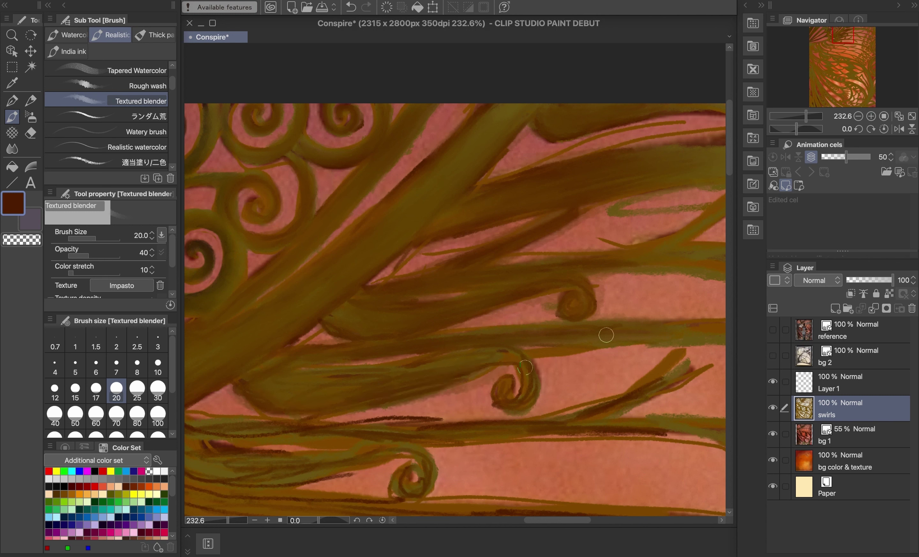
- Blend the remaining streaks on the curled branch and the long straight branch above it with the Textured blender at size 20
mouse_move(550, 330)
mouse_down()
mouse_move(517, 359)
mouse_move(525, 391)
mouse_move(510, 387)
mouse_move(515, 403)
mouse_move(502, 414)
mouse_move(482, 362)
mouse_move(468, 378)
mouse_move(383, 372)
mouse_move(284, 397)
mouse_up()
scroll(463, 362, down, 6)
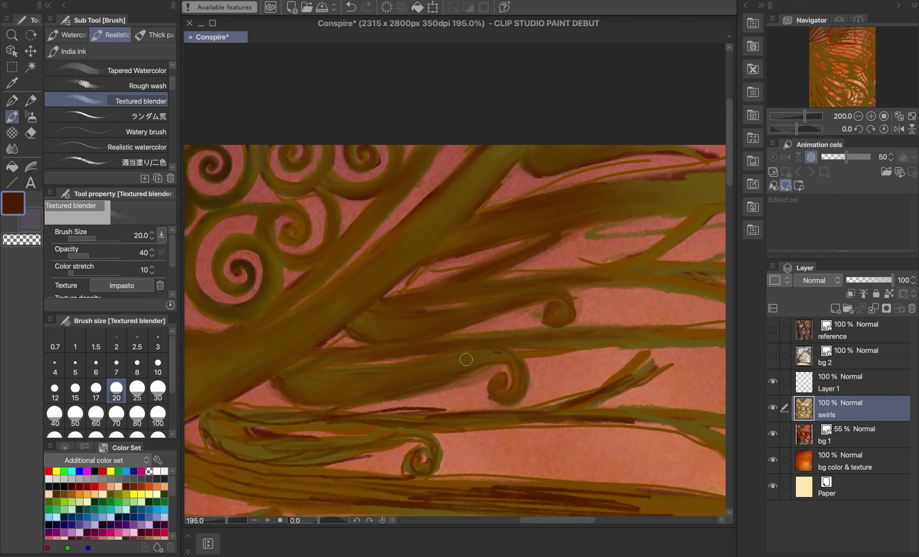
scroll(463, 363, up, 4)
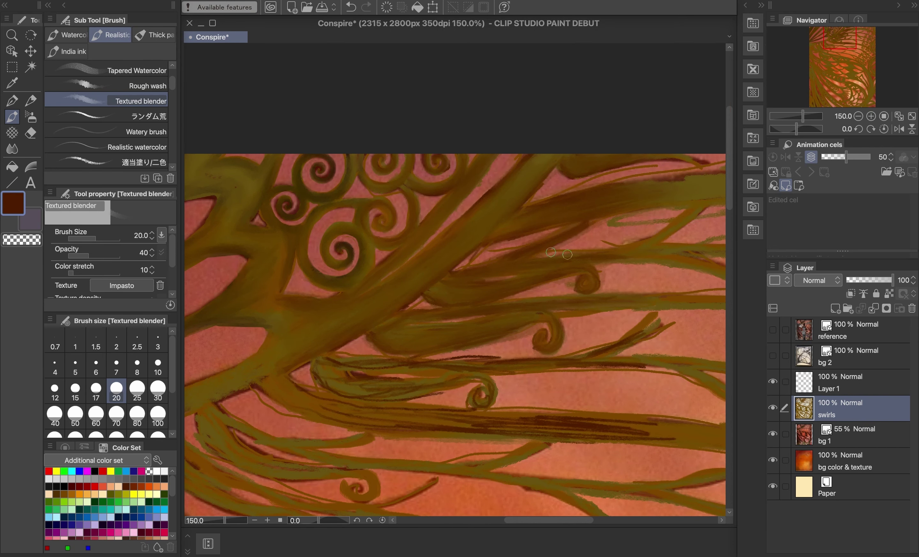
mouse_move(634, 336)
mouse_down()
mouse_move(587, 355)
mouse_move(629, 340)
mouse_up()
mouse_move(485, 360)
mouse_down()
mouse_move(532, 353)
mouse_move(561, 364)
mouse_move(649, 365)
mouse_move(478, 367)
mouse_move(518, 364)
mouse_up()
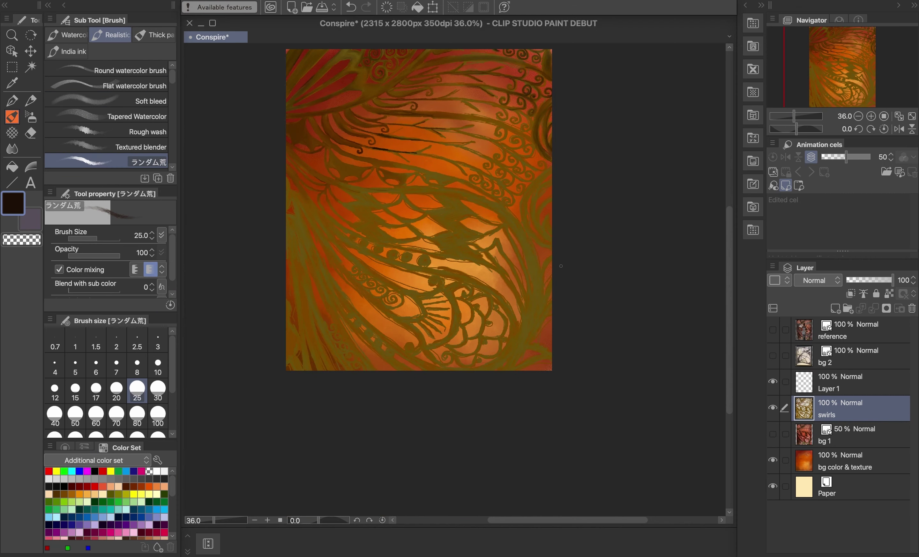
- Shade the branches in the canvas's lower-right corner with near-black strokes, using the ランダム荒 brush at size 25
scroll(572, 376, up, 6)
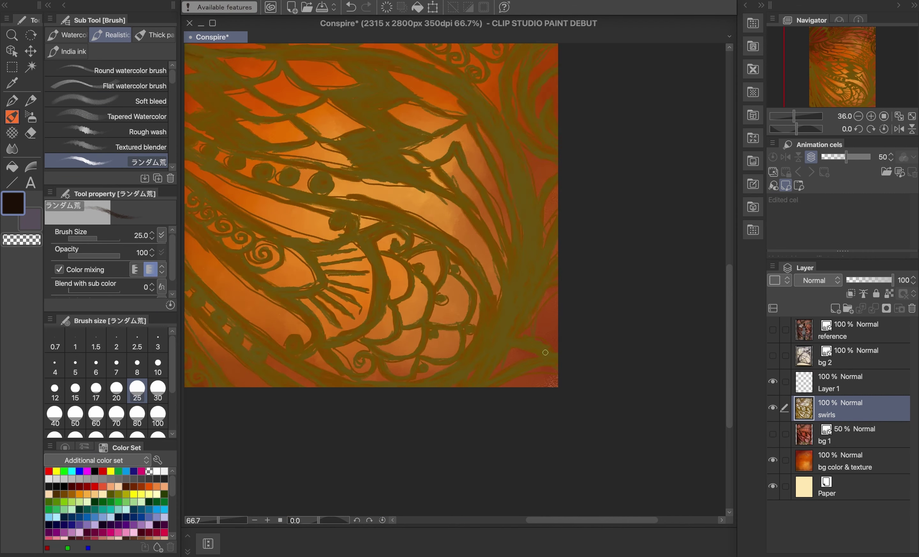
drag(572, 376, 576, 374)
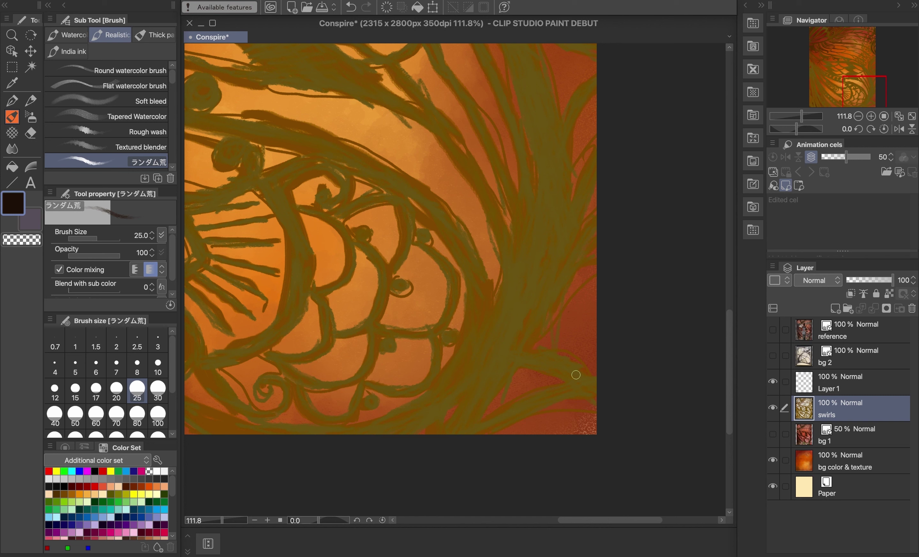
drag(515, 406, 556, 385)
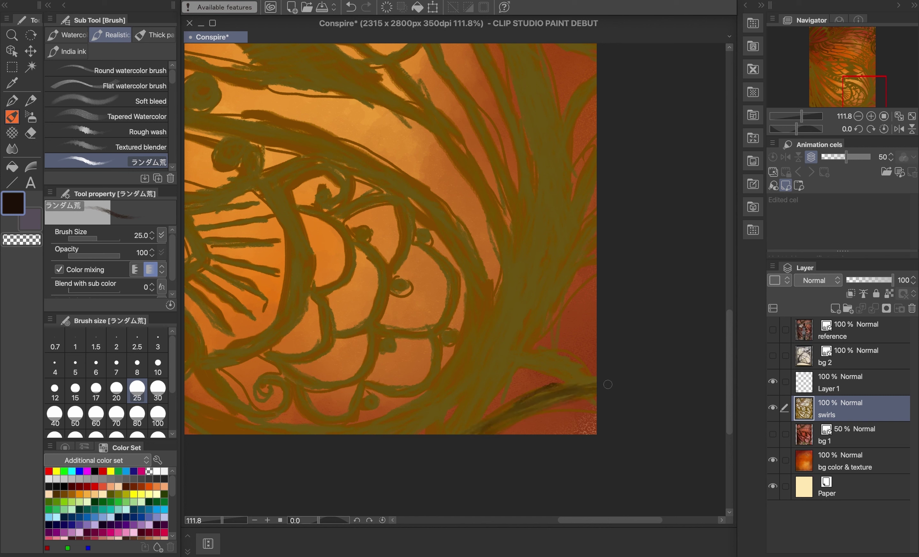
mouse_move(584, 364)
mouse_down()
mouse_move(451, 447)
mouse_move(518, 356)
mouse_move(435, 420)
mouse_up()
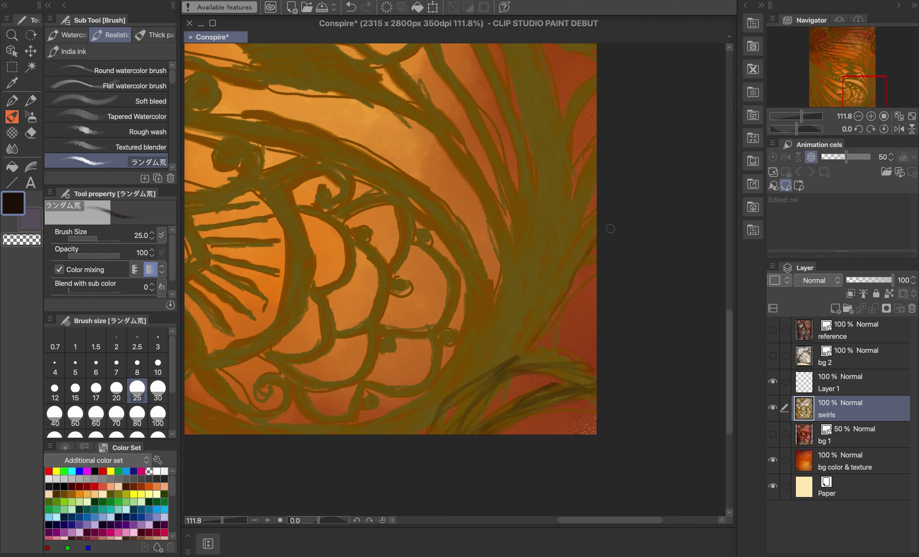
drag(601, 233, 578, 264)
drag(442, 402, 414, 427)
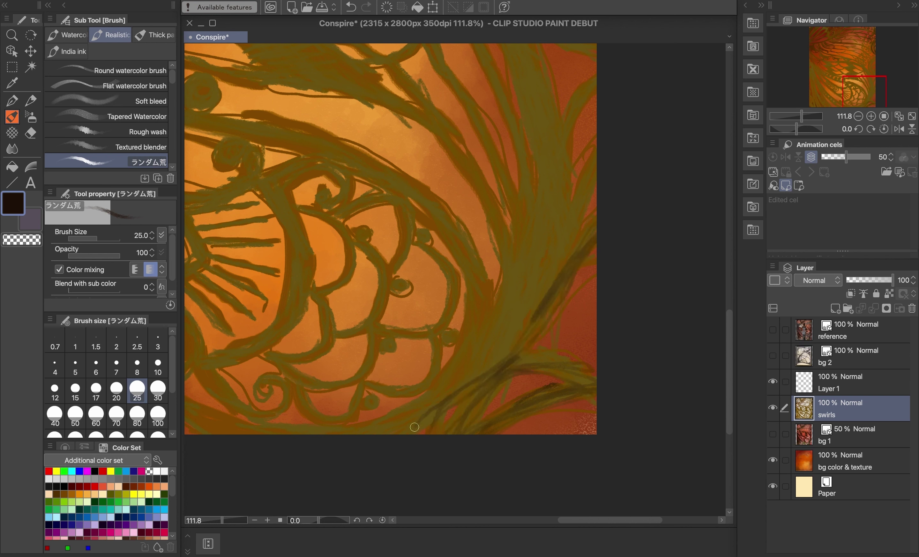
mouse_move(594, 171)
mouse_down()
mouse_move(544, 297)
mouse_move(475, 380)
mouse_move(480, 363)
mouse_move(416, 430)
mouse_up()
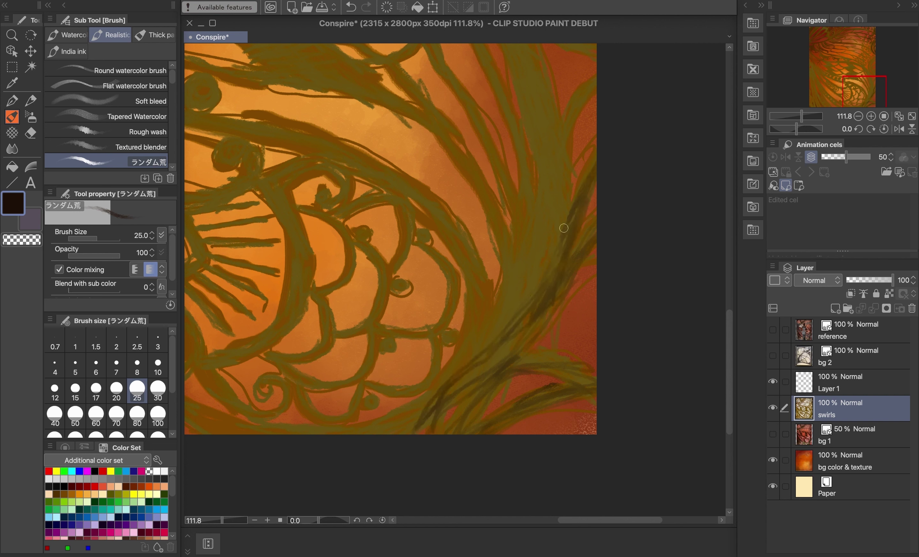
- Add dark shading strokes along the tall upright branches rising from the lower-right corner, down to where they converge
mouse_move(564, 228)
mouse_down()
mouse_move(566, 145)
mouse_move(602, 71)
mouse_move(561, 152)
mouse_move(545, 307)
mouse_move(582, 115)
mouse_up()
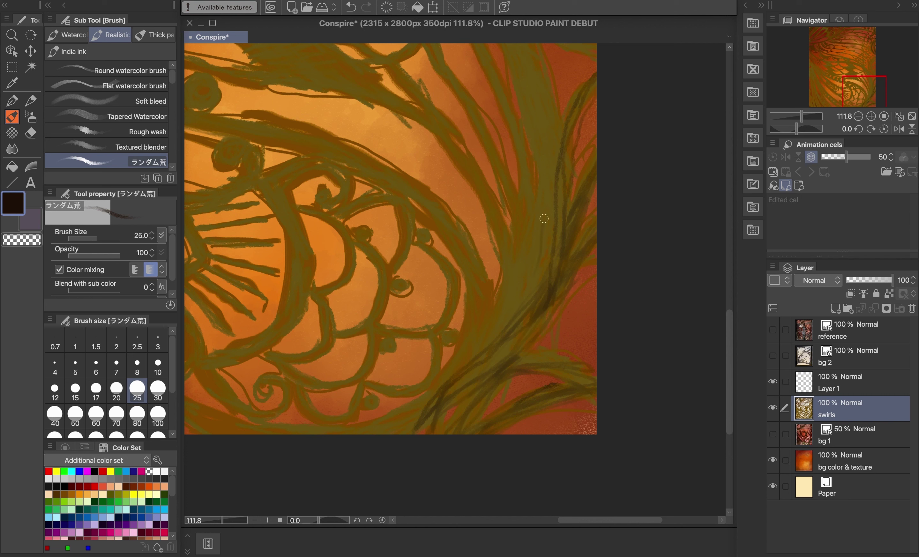
mouse_move(544, 218)
mouse_down()
mouse_move(550, 86)
mouse_move(531, 47)
mouse_up()
drag(549, 148, 520, 49)
drag(550, 111, 526, 46)
mouse_move(544, 225)
mouse_down()
mouse_move(524, 86)
mouse_move(513, 300)
mouse_up()
drag(535, 124, 496, 319)
mouse_move(550, 138)
mouse_down()
mouse_move(487, 350)
mouse_move(424, 432)
mouse_up()
drag(505, 337, 431, 400)
- Shade the thick band that curves over and beneath the scale pattern with dark strokes along its length
mouse_move(353, 434)
mouse_down()
mouse_move(426, 410)
mouse_move(466, 262)
mouse_move(470, 366)
mouse_up()
mouse_move(474, 363)
mouse_down()
mouse_move(461, 242)
mouse_move(280, 138)
mouse_move(192, 114)
mouse_up()
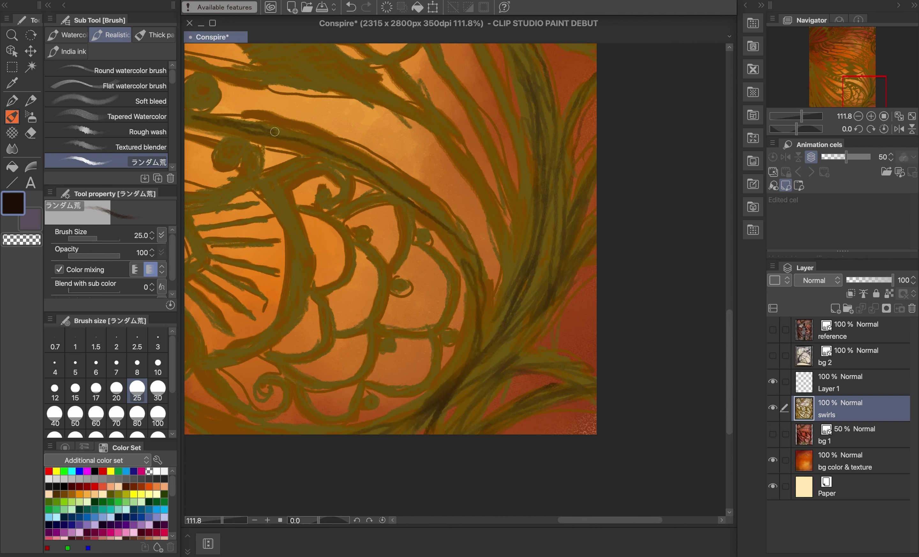
mouse_move(270, 130)
mouse_down()
mouse_move(363, 163)
mouse_move(454, 249)
mouse_move(468, 379)
mouse_move(371, 434)
mouse_move(242, 429)
mouse_up()
drag(187, 414, 339, 421)
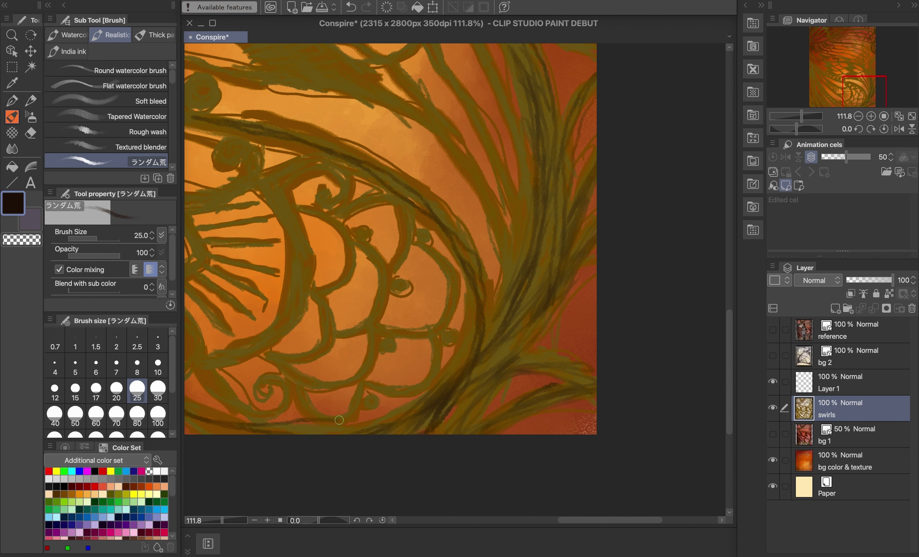
drag(434, 401, 368, 434)
scroll(246, 434, down, 2)
mouse_move(412, 411)
mouse_down()
mouse_move(523, 383)
mouse_move(702, 366)
mouse_up()
scroll(555, 379, up, 2)
drag(555, 379, 453, 425)
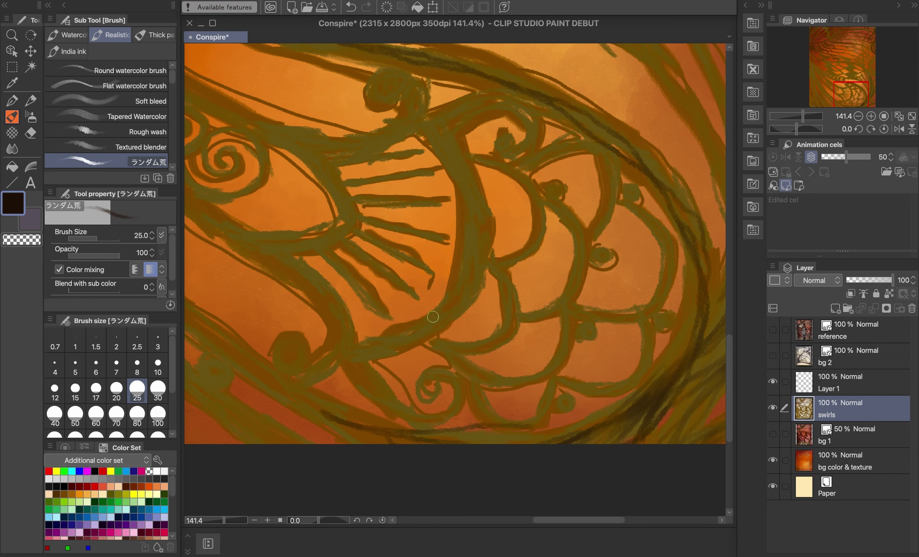
- Darken the S-shaped branch below the fan pattern, including the curl at its lower end
mouse_move(292, 338)
mouse_down()
mouse_move(323, 310)
mouse_move(224, 234)
mouse_up()
mouse_move(225, 234)
mouse_down()
mouse_move(272, 261)
mouse_move(313, 377)
mouse_move(291, 336)
mouse_move(318, 372)
mouse_up()
drag(319, 286, 308, 385)
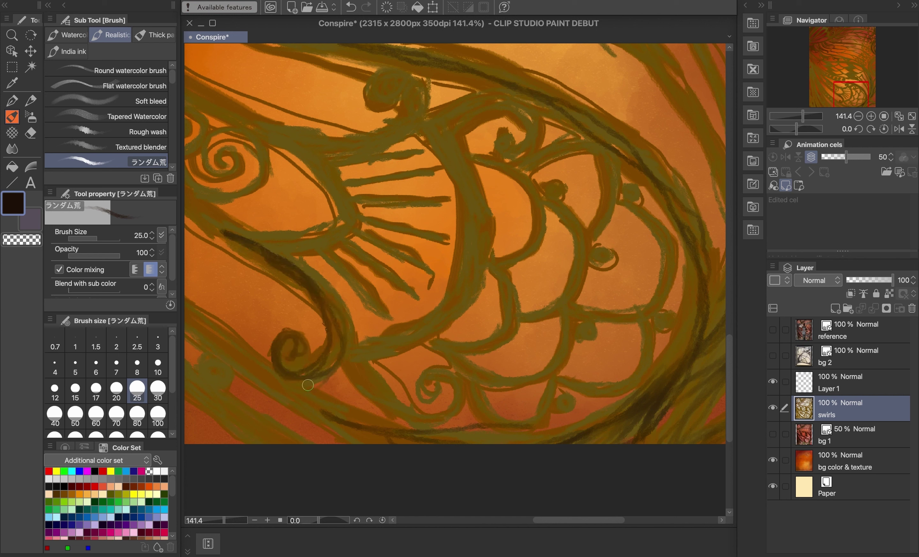
mouse_move(249, 242)
mouse_down()
mouse_move(351, 205)
mouse_move(232, 114)
mouse_move(361, 222)
mouse_move(246, 241)
mouse_up()
- Draw dark strokes over the fan's ribs, its curved outer edge, and the line ending in the curl above it
mouse_move(330, 165)
mouse_down()
mouse_move(424, 150)
mouse_move(343, 185)
mouse_move(437, 200)
mouse_up()
mouse_move(361, 218)
mouse_down()
mouse_move(436, 237)
mouse_move(389, 245)
mouse_move(429, 268)
mouse_up()
drag(328, 248, 379, 306)
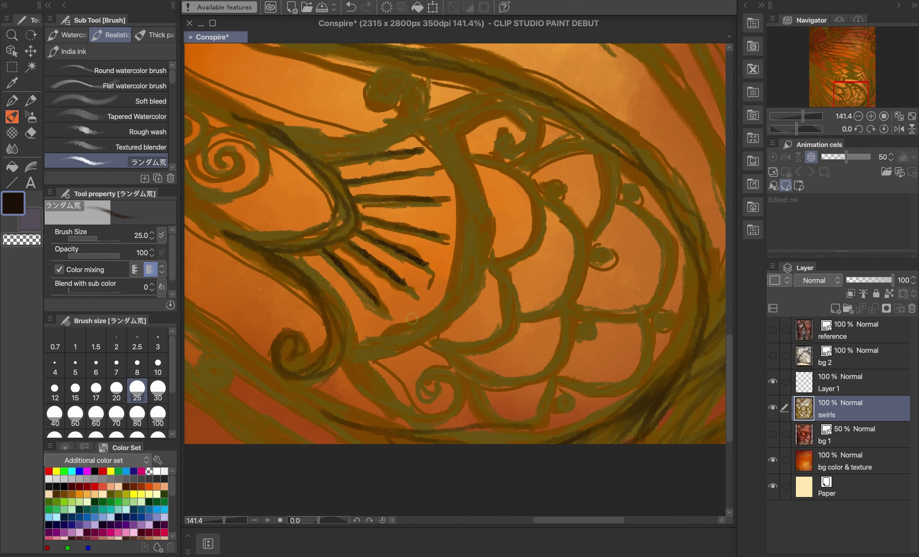
mouse_move(362, 346)
mouse_down()
mouse_move(448, 300)
mouse_move(472, 220)
mouse_move(428, 135)
mouse_move(451, 159)
mouse_move(474, 246)
mouse_move(409, 334)
mouse_move(339, 357)
mouse_move(468, 266)
mouse_up()
mouse_move(289, 143)
mouse_down()
mouse_move(381, 137)
mouse_move(404, 74)
mouse_move(385, 105)
mouse_move(384, 89)
mouse_move(373, 103)
mouse_move(399, 76)
mouse_move(373, 134)
mouse_move(256, 129)
mouse_move(408, 125)
mouse_move(385, 65)
mouse_up()
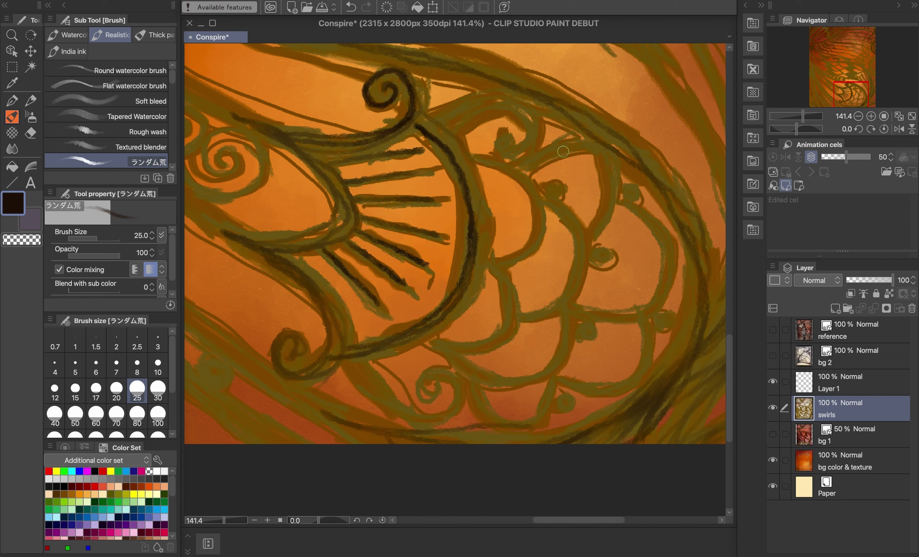
- Darken the curl above the scale pattern and the outlines of the upper and middle scales
mouse_move(446, 128)
mouse_down()
mouse_move(525, 112)
mouse_move(510, 155)
mouse_move(508, 138)
mouse_move(516, 151)
mouse_move(474, 105)
mouse_move(433, 118)
mouse_up()
mouse_move(522, 177)
mouse_down()
mouse_move(535, 225)
mouse_move(485, 261)
mouse_move(526, 209)
mouse_move(476, 159)
mouse_move(486, 275)
mouse_move(509, 297)
mouse_move(492, 337)
mouse_move(423, 338)
mouse_up()
drag(513, 327, 491, 277)
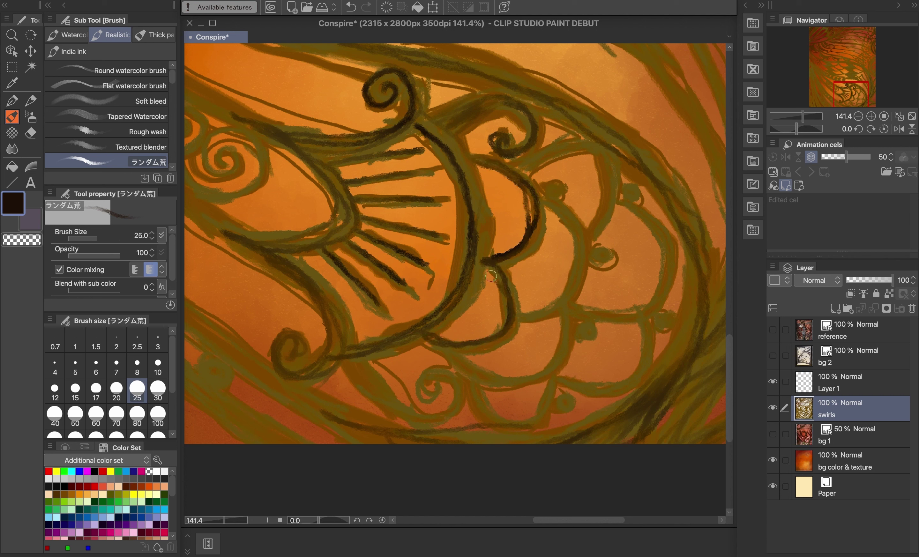
mouse_move(430, 341)
mouse_down()
mouse_move(495, 381)
mouse_move(551, 361)
mouse_move(562, 314)
mouse_move(535, 317)
mouse_move(583, 264)
mouse_move(535, 194)
mouse_up()
mouse_move(535, 194)
mouse_down()
mouse_move(579, 233)
mouse_move(572, 296)
mouse_move(610, 178)
mouse_move(602, 143)
mouse_move(507, 167)
mouse_move(604, 141)
mouse_move(611, 164)
mouse_move(593, 232)
mouse_up()
mouse_move(616, 199)
mouse_down()
mouse_move(666, 279)
mouse_move(617, 313)
mouse_move(559, 312)
mouse_up()
drag(664, 270, 607, 203)
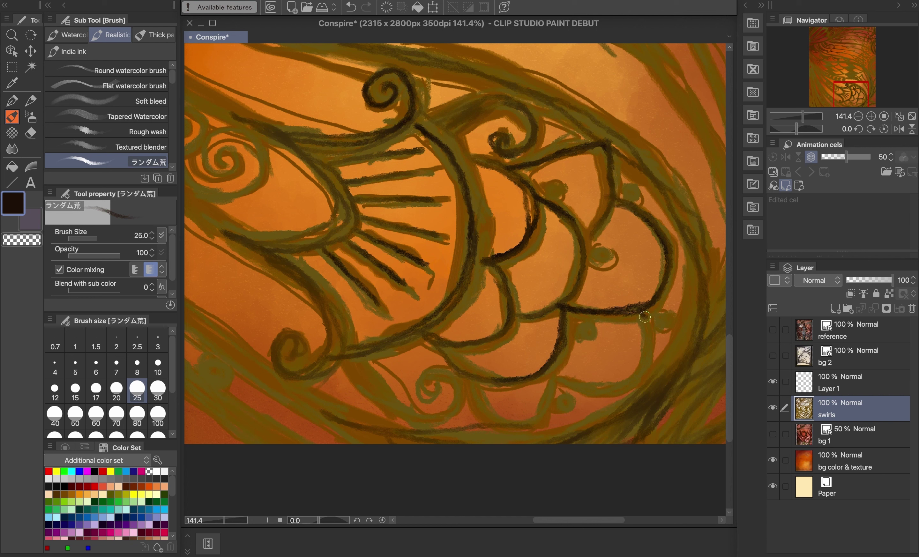
- Darken the lower scale outlines and the spiral beside them, and fill in the small dots among the scales
mouse_move(645, 317)
mouse_down()
mouse_move(580, 385)
mouse_move(541, 372)
mouse_move(499, 420)
mouse_move(475, 382)
mouse_move(415, 395)
mouse_move(448, 413)
mouse_move(327, 360)
mouse_move(454, 402)
mouse_move(430, 373)
mouse_up()
drag(564, 397, 572, 402)
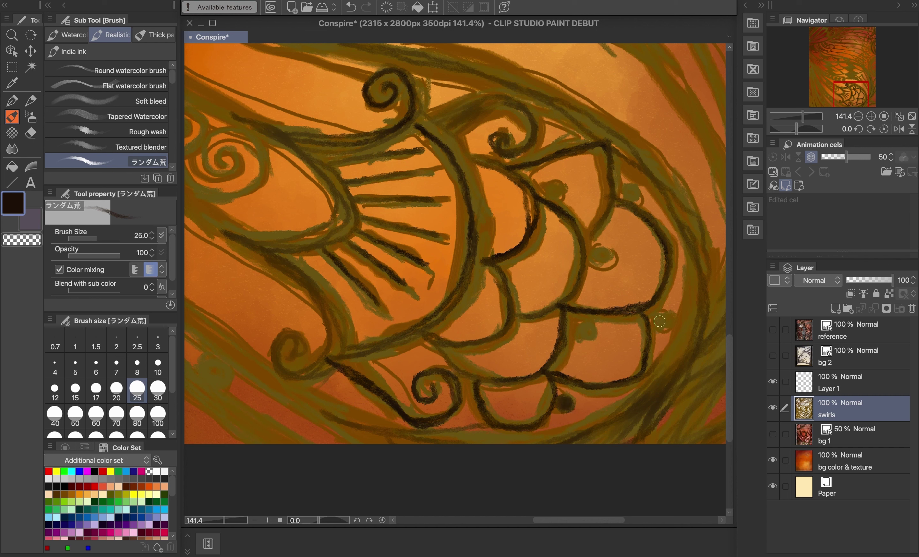
drag(659, 322, 658, 321)
drag(584, 323, 592, 328)
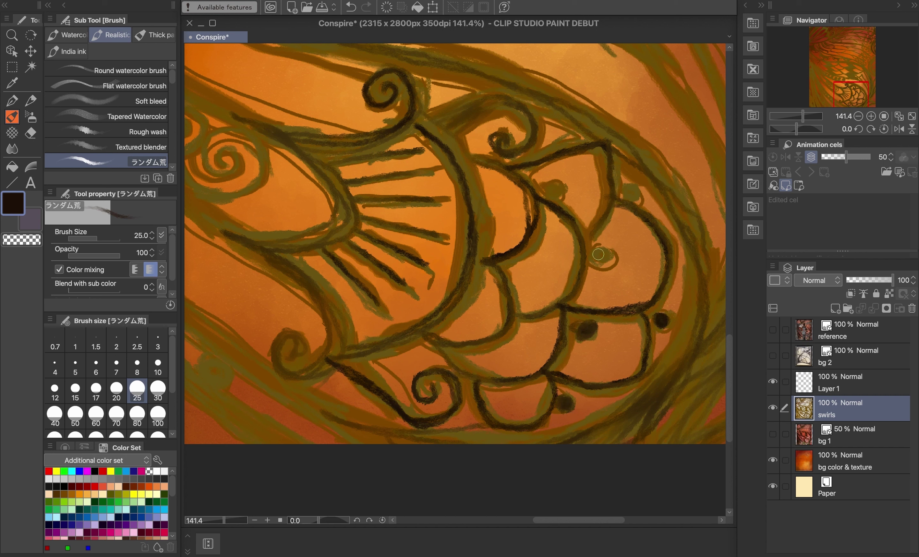
mouse_move(605, 253)
mouse_down()
mouse_move(596, 265)
mouse_move(604, 263)
mouse_up()
mouse_move(628, 188)
mouse_down()
mouse_move(636, 199)
mouse_move(619, 190)
mouse_up()
drag(552, 186, 556, 191)
- Shade both long curved edges of the circle-filled band that sweeps down to the canvas's lower edge
scroll(539, 263, down, 5)
scroll(379, 221, up, 4)
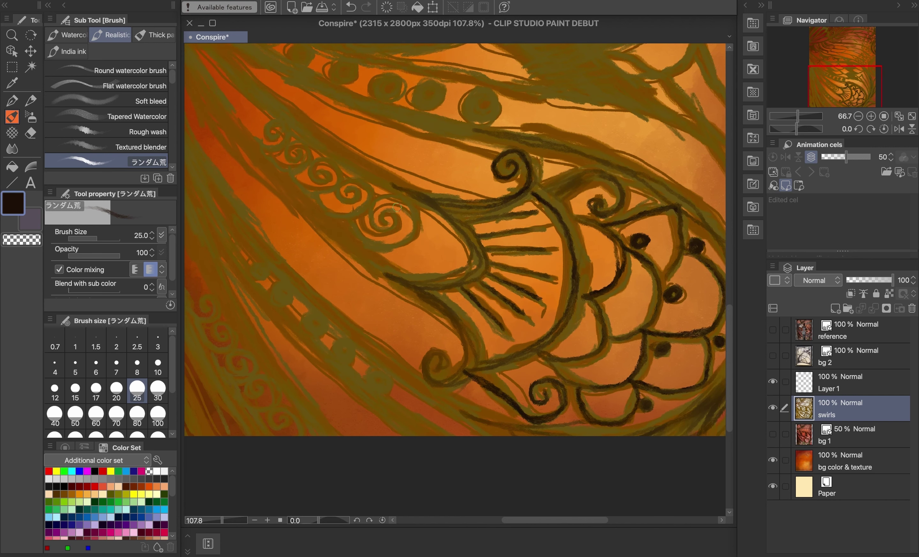
drag(402, 211, 502, 249)
mouse_move(542, 441)
mouse_down()
mouse_move(479, 395)
mouse_move(366, 282)
mouse_move(330, 228)
mouse_up()
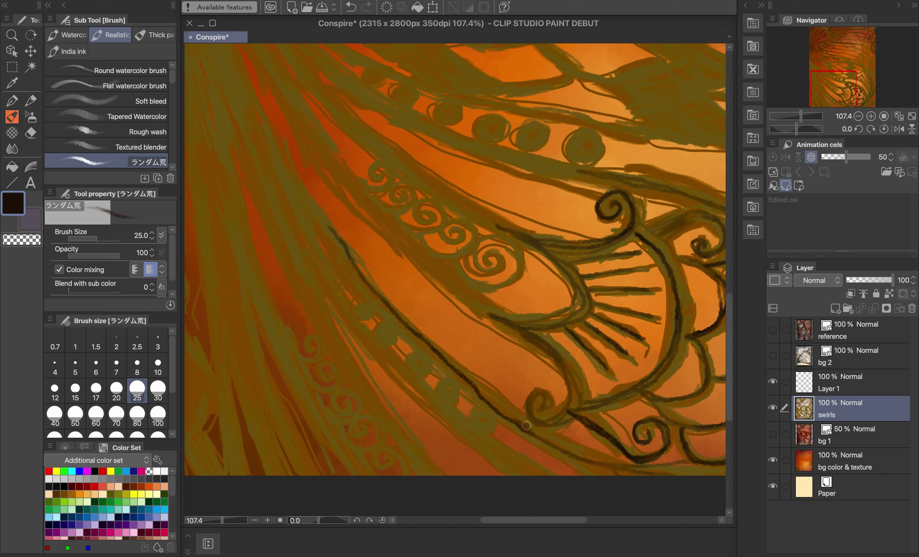
drag(526, 426, 594, 473)
drag(550, 441, 512, 411)
mouse_move(515, 475)
mouse_down()
mouse_move(377, 356)
mouse_move(407, 388)
mouse_move(340, 311)
mouse_move(267, 160)
mouse_move(339, 298)
mouse_move(453, 432)
mouse_move(320, 259)
mouse_move(271, 141)
mouse_move(331, 244)
mouse_move(477, 402)
mouse_move(622, 472)
mouse_up()
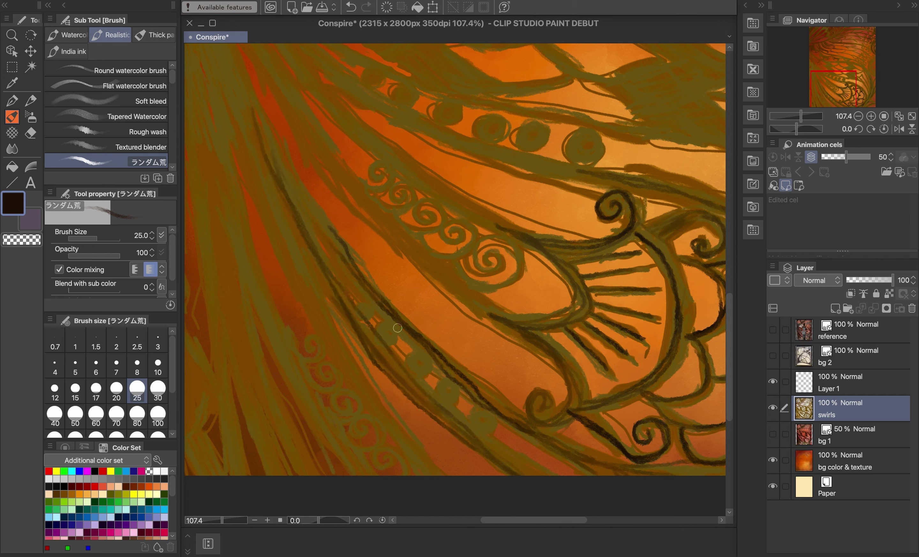
mouse_move(398, 328)
mouse_down()
mouse_move(263, 145)
mouse_move(213, 46)
mouse_up()
- Outline the row of small circles inside the curved band with dark strokes
drag(360, 307, 393, 332)
drag(425, 369, 443, 396)
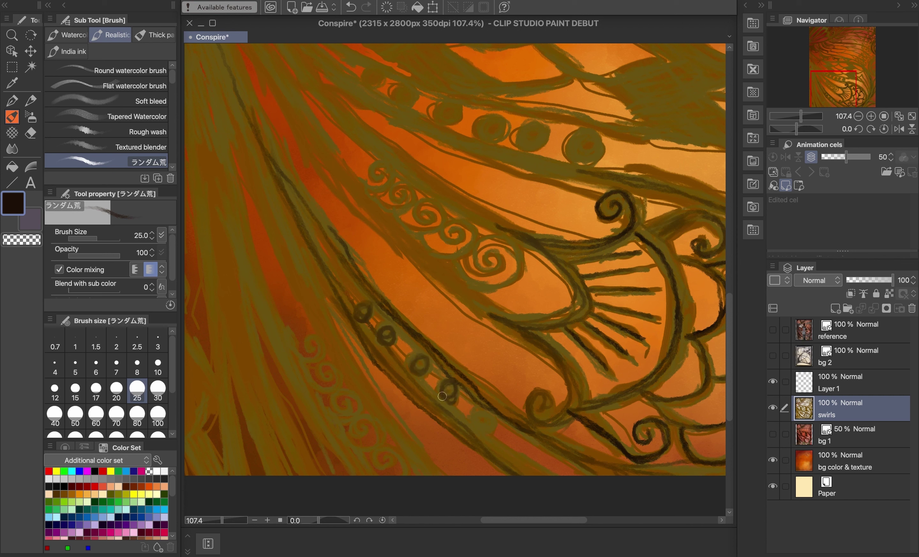
mouse_move(483, 423)
mouse_down()
mouse_move(473, 425)
mouse_move(608, 423)
mouse_up()
scroll(478, 424, down, 1)
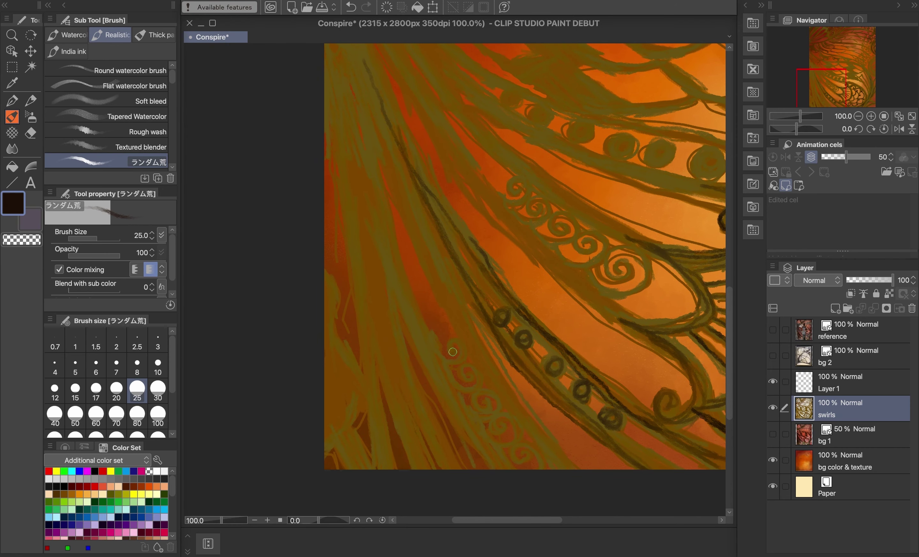
- Trace the chain of small spirals near the canvas's lower edge in dark color and shade the long strands beside it
mouse_move(471, 380)
mouse_down()
mouse_move(464, 391)
mouse_move(447, 376)
mouse_up()
mouse_move(483, 399)
mouse_down()
mouse_move(490, 409)
mouse_move(462, 411)
mouse_move(486, 445)
mouse_move(470, 423)
mouse_up()
drag(524, 455, 519, 462)
mouse_move(577, 472)
mouse_down()
mouse_move(521, 422)
mouse_move(473, 345)
mouse_move(353, 80)
mouse_move(385, 237)
mouse_move(443, 390)
mouse_move(506, 466)
mouse_up()
mouse_move(487, 436)
mouse_down()
mouse_move(450, 385)
mouse_move(354, 44)
mouse_move(453, 397)
mouse_move(509, 478)
mouse_up()
mouse_move(449, 451)
mouse_down()
mouse_move(361, 98)
mouse_move(462, 466)
mouse_move(351, 49)
mouse_move(398, 304)
mouse_move(445, 472)
mouse_move(319, 49)
mouse_move(374, 311)
mouse_move(449, 477)
mouse_up()
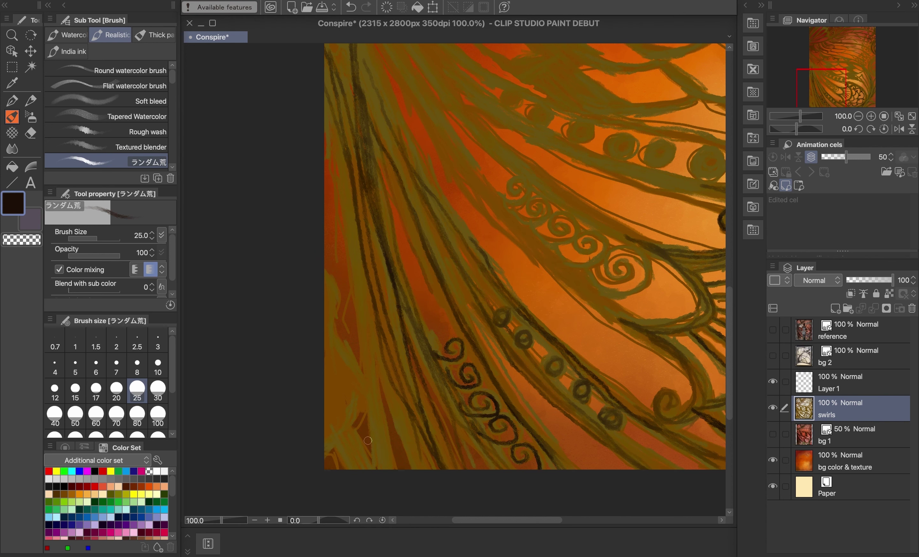
- Add dark shading to the long vertical strands and the branch shapes along the canvas's lower-left edge
drag(387, 465, 360, 173)
drag(378, 299, 334, 66)
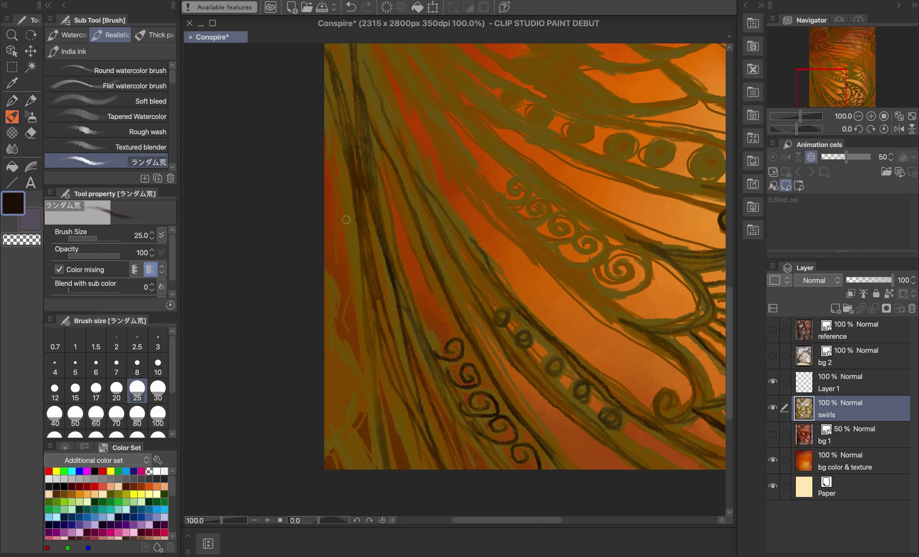
drag(346, 220, 376, 469)
drag(349, 439, 360, 494)
mouse_move(326, 449)
mouse_down()
mouse_move(361, 387)
mouse_move(334, 287)
mouse_up()
drag(323, 299, 336, 412)
mouse_move(330, 371)
mouse_down()
mouse_move(325, 411)
mouse_move(346, 402)
mouse_up()
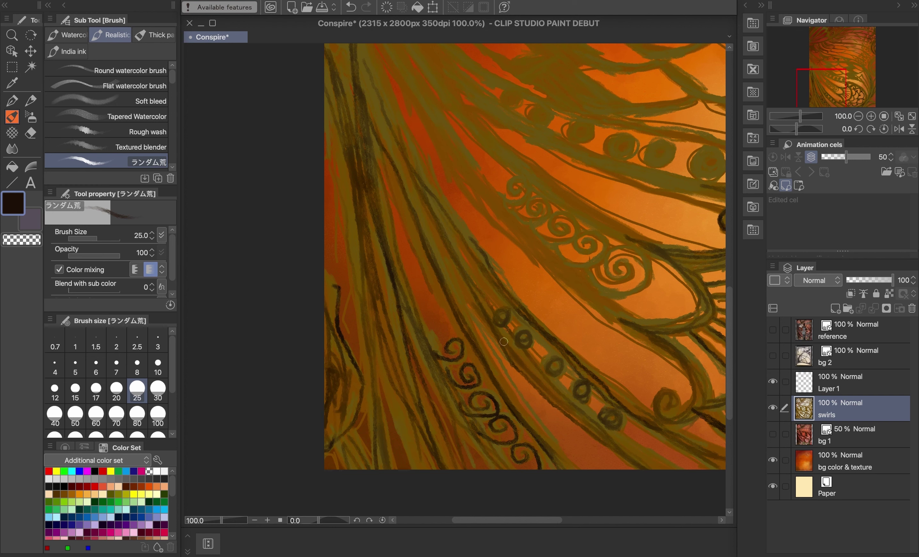
- Blend the dark strokes on the lower-right corner branches with the Gouache blender at size 30
scroll(504, 370, down, 4)
scroll(660, 363, up, 3)
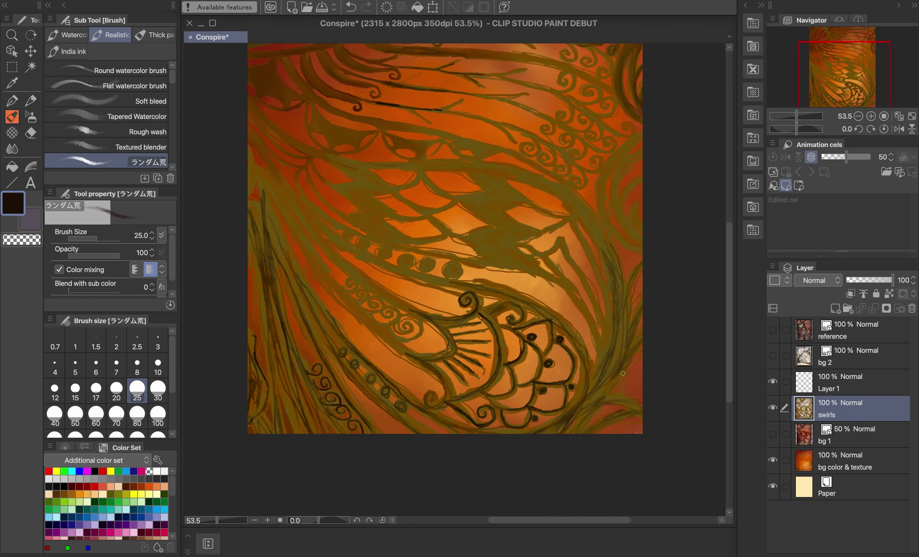
scroll(622, 374, down, 2)
scroll(623, 374, up, 4)
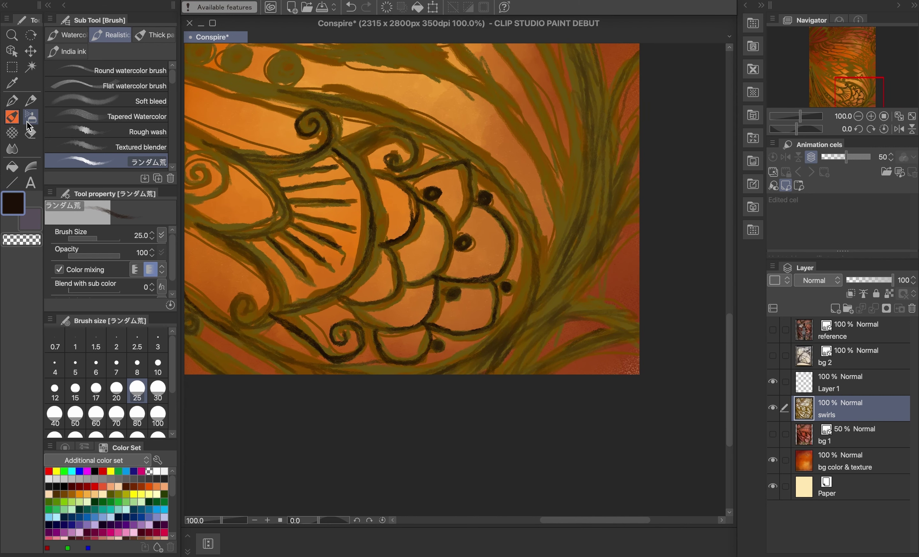
click(139, 38)
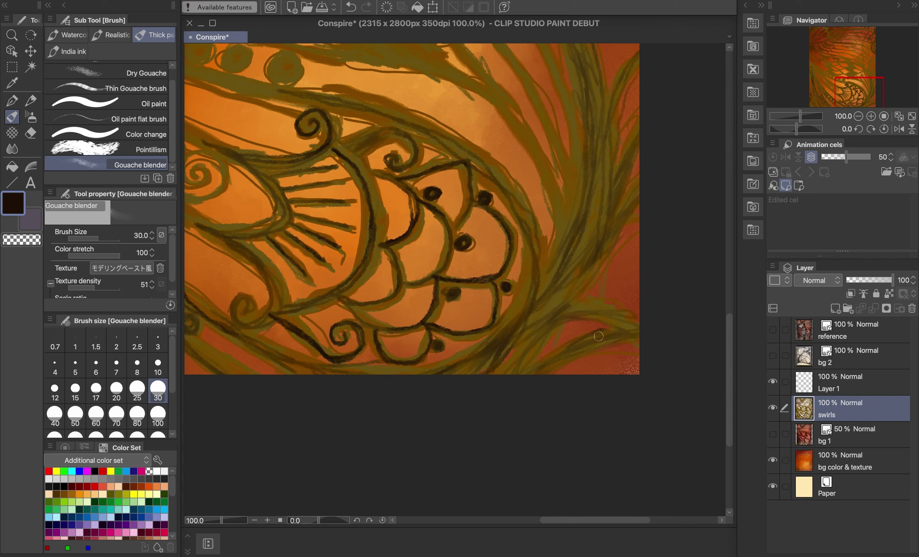
scroll(599, 336, up, 2)
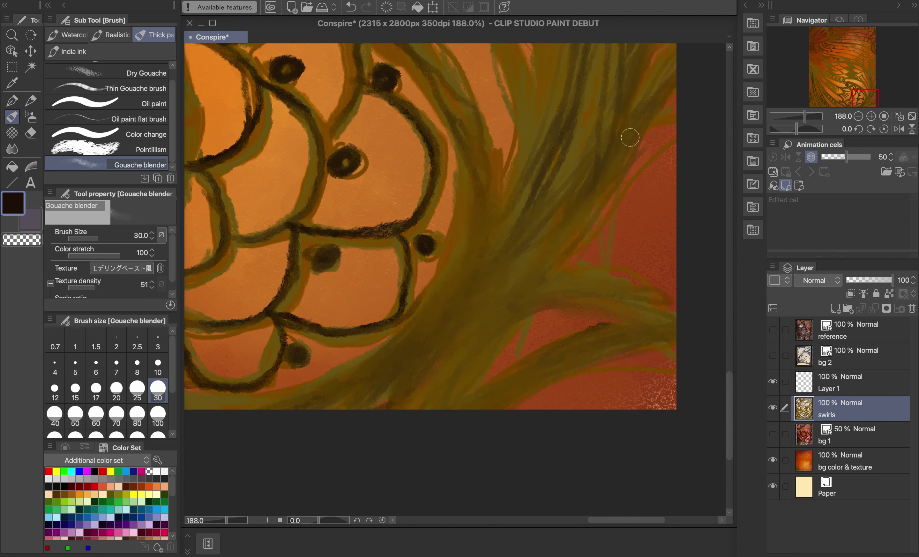
- Smooth the shading on the upright branches along the canvas's right side and on the band curving over the scales
mouse_move(578, 153)
mouse_down()
mouse_move(566, 125)
mouse_move(521, 236)
mouse_move(563, 147)
mouse_up()
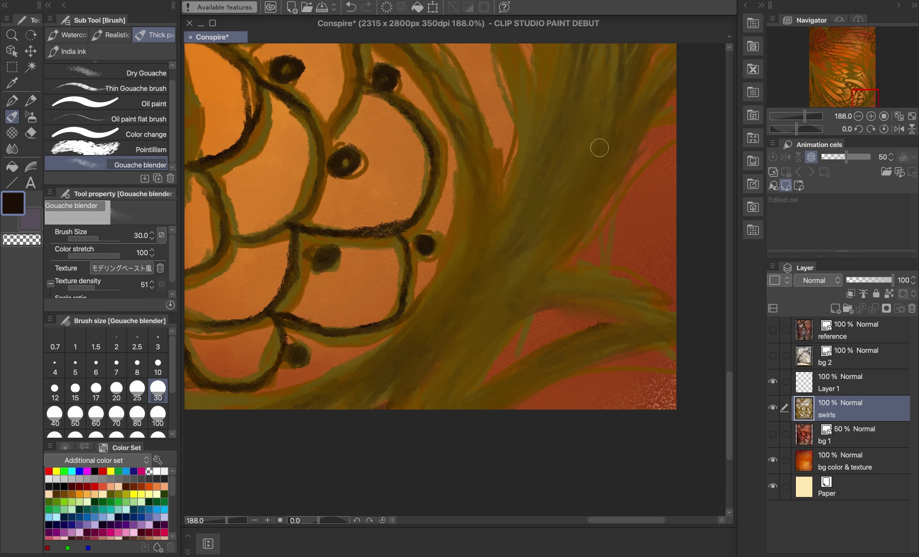
scroll(687, 121, down, 3)
drag(667, 155, 607, 356)
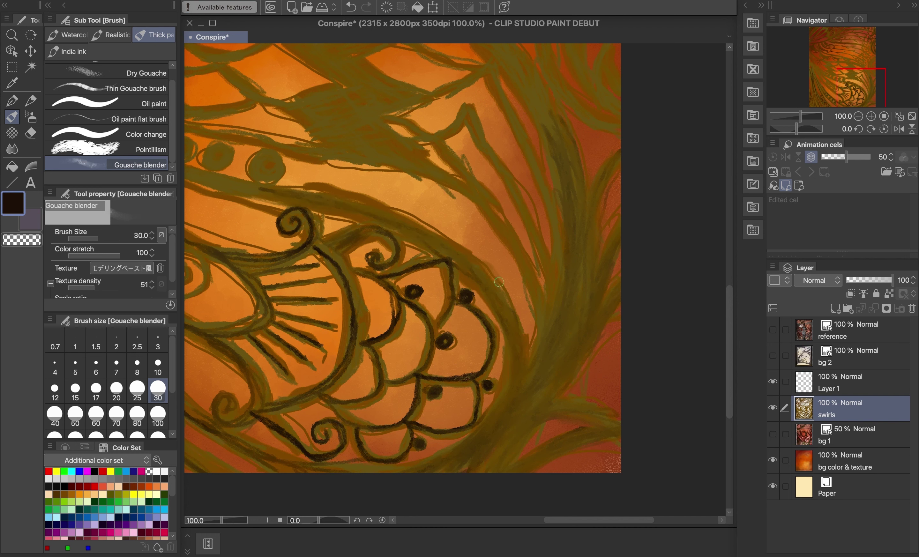
scroll(506, 351, down, 5)
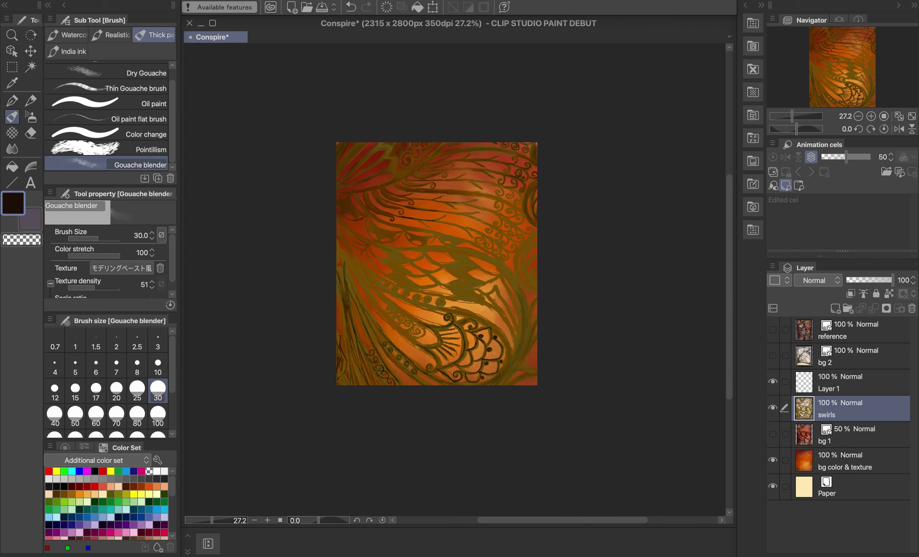
- Blend the dark outlines of the outer and lower scales in the lower-right cluster with the Gouache blender at size 30
scroll(418, 348, up, 2)
scroll(531, 368, up, 4)
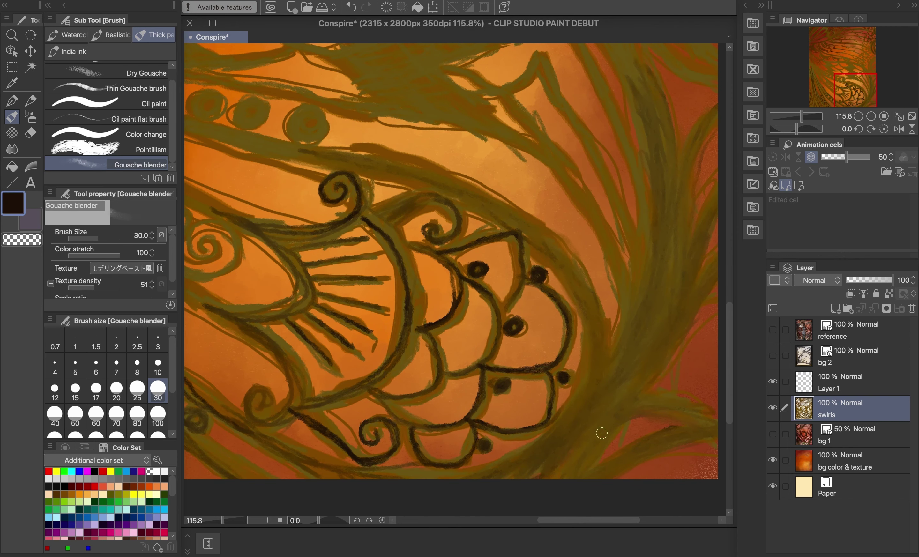
scroll(602, 434, up, 2)
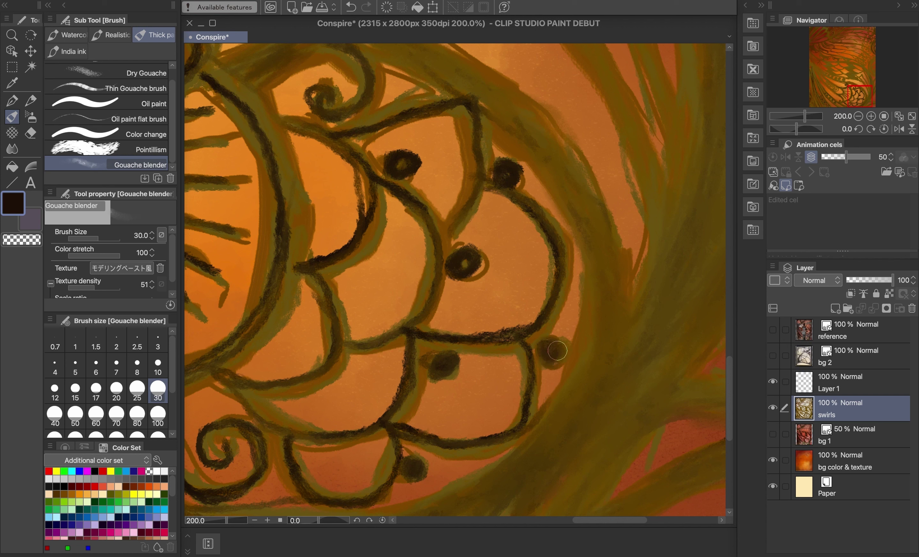
mouse_move(557, 351)
mouse_down()
mouse_move(533, 327)
mouse_move(489, 340)
mouse_move(423, 334)
mouse_move(475, 342)
mouse_move(535, 323)
mouse_move(558, 267)
mouse_move(503, 195)
mouse_move(536, 207)
mouse_move(554, 236)
mouse_move(492, 341)
mouse_move(416, 341)
mouse_move(408, 380)
mouse_move(412, 347)
mouse_move(438, 371)
mouse_move(410, 387)
mouse_move(392, 419)
mouse_move(294, 433)
mouse_move(246, 406)
mouse_up()
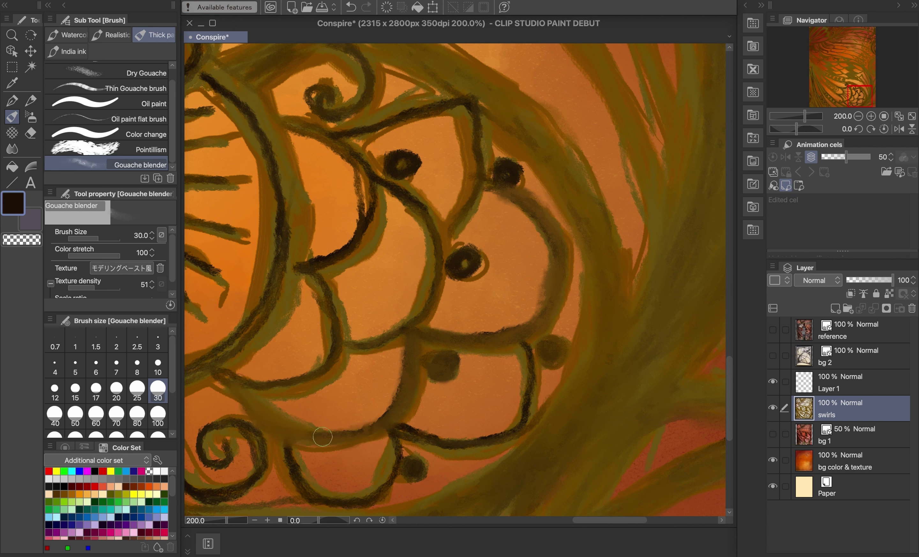
mouse_move(323, 437)
mouse_down()
mouse_move(399, 408)
mouse_move(412, 379)
mouse_up()
mouse_move(511, 343)
mouse_down()
mouse_move(531, 363)
mouse_move(515, 438)
mouse_move(447, 448)
mouse_move(400, 430)
mouse_up()
scroll(408, 430, down, 5)
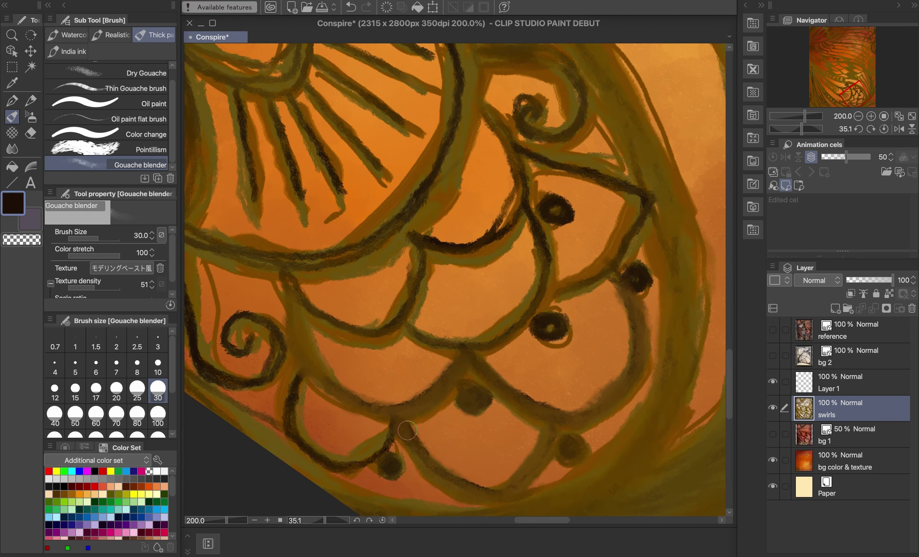
mouse_move(338, 378)
mouse_down()
mouse_move(289, 386)
mouse_move(295, 401)
mouse_move(295, 381)
mouse_move(308, 451)
mouse_move(297, 440)
mouse_move(296, 375)
mouse_move(338, 471)
mouse_up()
mouse_move(387, 444)
mouse_down()
mouse_move(388, 433)
mouse_move(380, 446)
mouse_move(311, 473)
mouse_move(294, 425)
mouse_up()
- Soften the dark dots and the remaining outlines of the inner scales next to the fan shape
scroll(352, 459, up, 1)
mouse_move(552, 338)
mouse_down()
mouse_move(542, 330)
mouse_move(560, 344)
mouse_move(551, 341)
mouse_up()
mouse_move(643, 276)
mouse_down()
mouse_move(642, 288)
mouse_move(650, 216)
mouse_move(621, 262)
mouse_move(583, 289)
mouse_move(553, 267)
mouse_move(531, 221)
mouse_move(547, 283)
mouse_move(514, 337)
mouse_move(444, 351)
mouse_move(537, 308)
mouse_move(532, 226)
mouse_up()
mouse_move(438, 251)
mouse_down()
mouse_move(419, 301)
mouse_move(381, 332)
mouse_move(347, 340)
mouse_move(290, 283)
mouse_move(306, 317)
mouse_move(440, 256)
mouse_move(506, 214)
mouse_move(471, 259)
mouse_move(521, 169)
mouse_move(503, 135)
mouse_move(536, 172)
mouse_move(527, 216)
mouse_move(446, 260)
mouse_move(502, 235)
mouse_up()
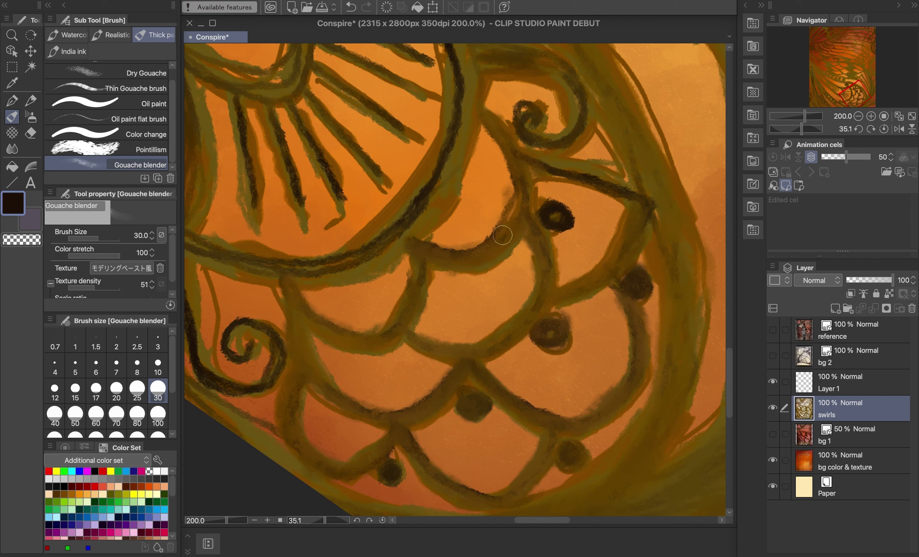
drag(538, 165, 601, 177)
mouse_move(559, 205)
mouse_down()
mouse_move(560, 226)
mouse_move(552, 211)
mouse_move(598, 184)
mouse_move(642, 191)
mouse_up()
- Set the Gouache blender to size 20 and blend the small spiral beside the scales and the fan's outer arch
scroll(673, 312, down, 6)
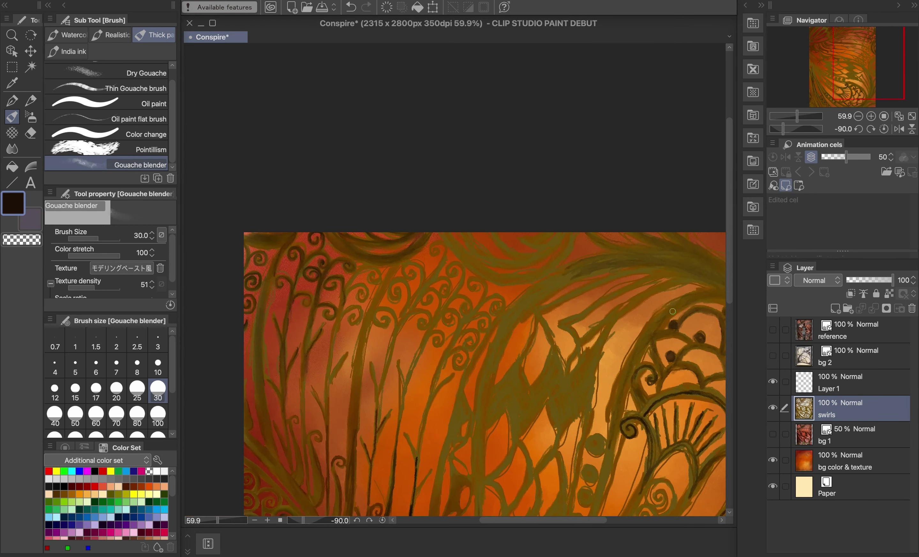
drag(673, 312, 482, 183)
scroll(452, 265, up, 3)
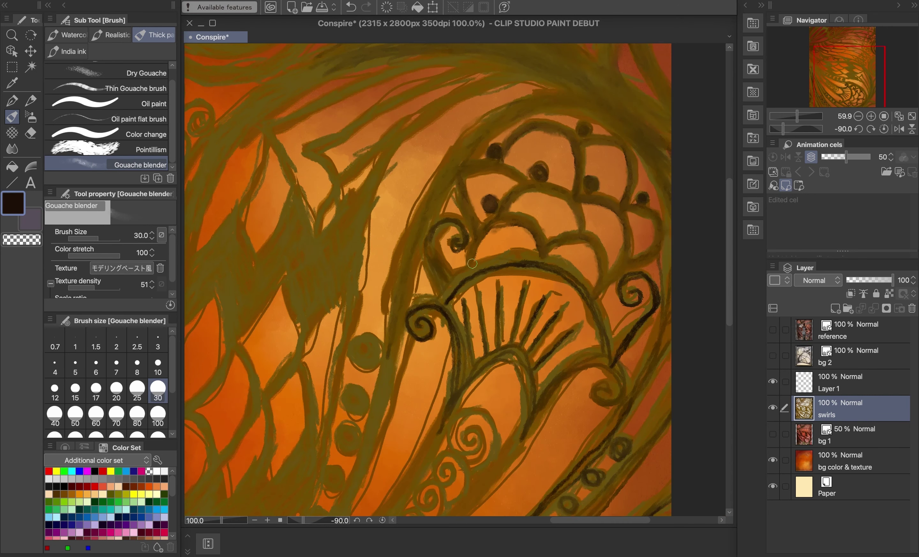
scroll(445, 263, down, 2)
scroll(445, 263, up, 5)
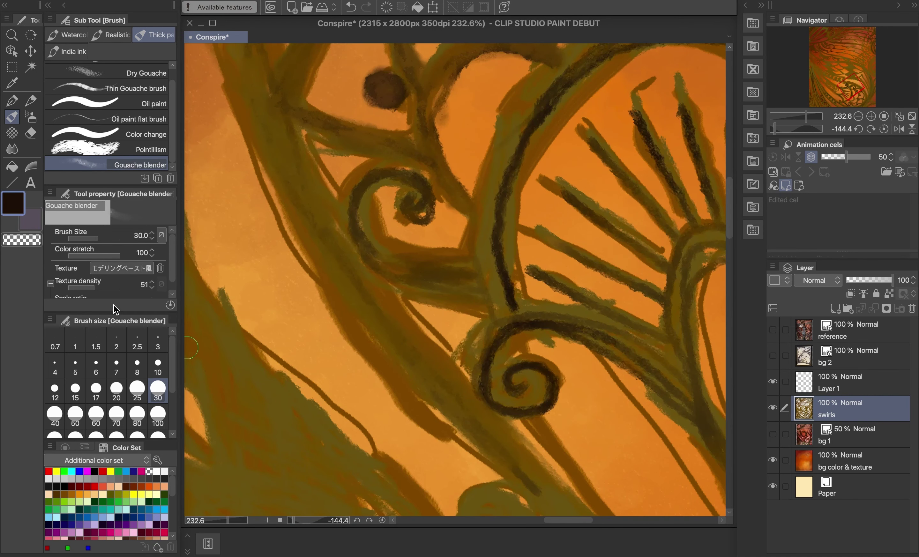
click(116, 391)
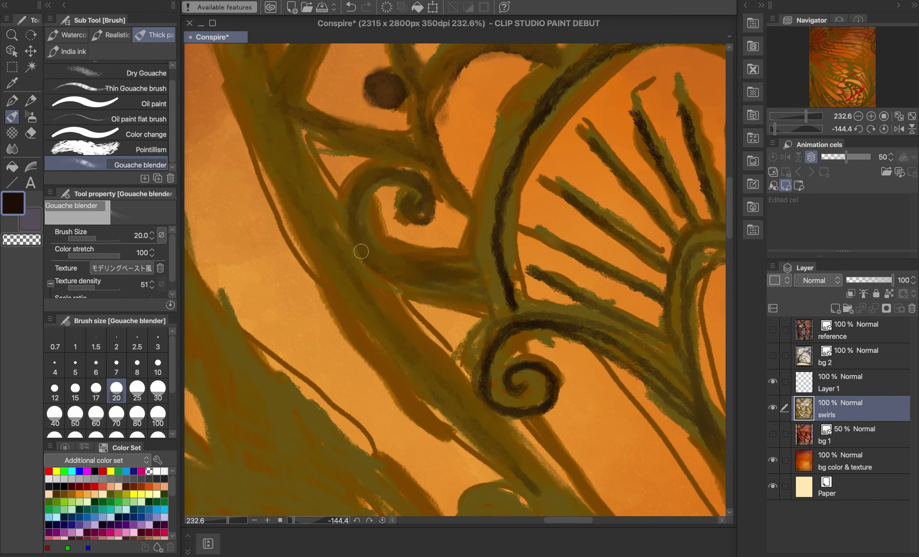
mouse_move(372, 189)
mouse_down()
mouse_move(423, 177)
mouse_move(423, 210)
mouse_up()
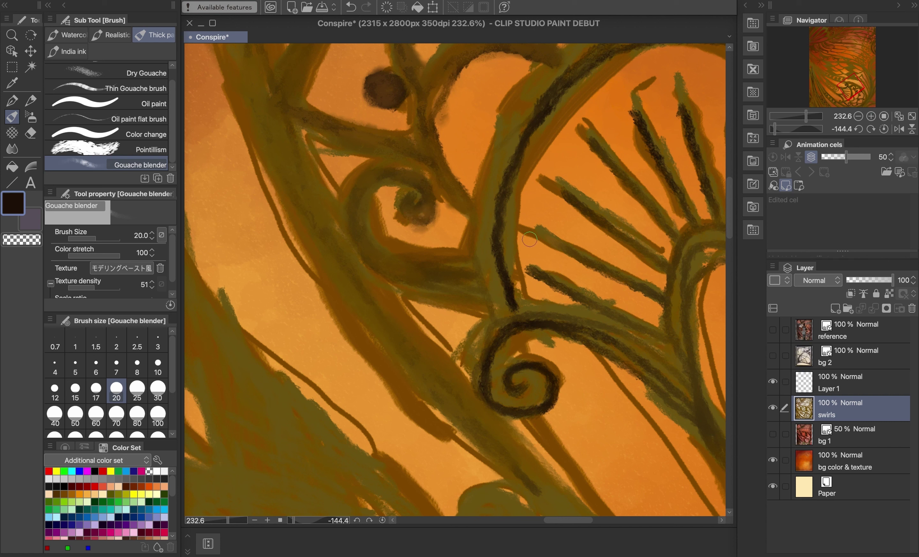
mouse_move(510, 283)
mouse_down()
mouse_move(503, 181)
mouse_move(502, 248)
mouse_move(537, 105)
mouse_move(592, 53)
mouse_move(552, 88)
mouse_up()
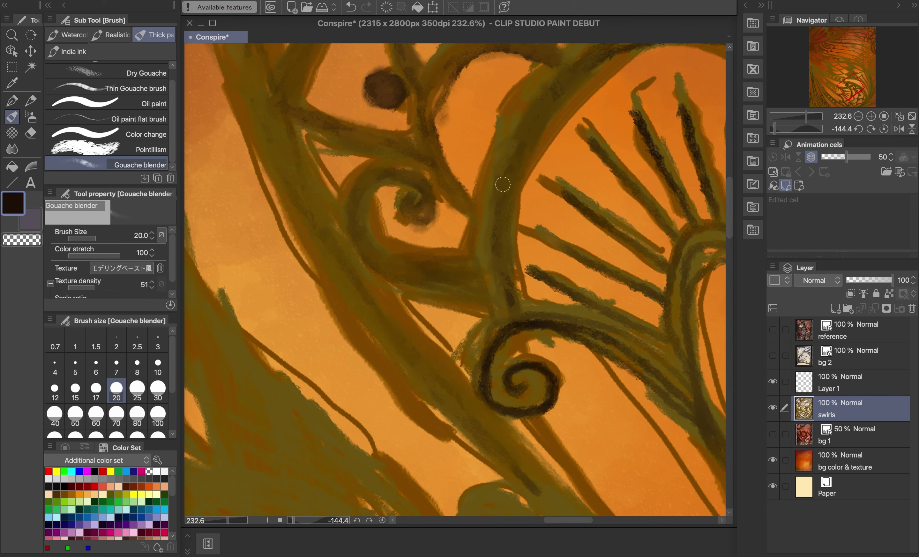
drag(503, 184, 499, 281)
scroll(597, 51, down, 1)
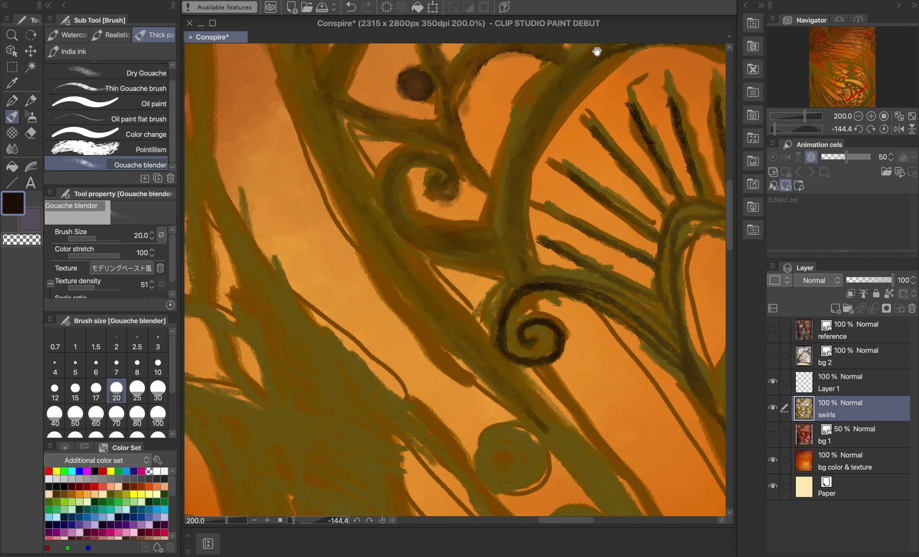
- Blend the rest of the fan's arch and the dark curled spiral between the scales and the canvas edge
drag(597, 51, 439, 266)
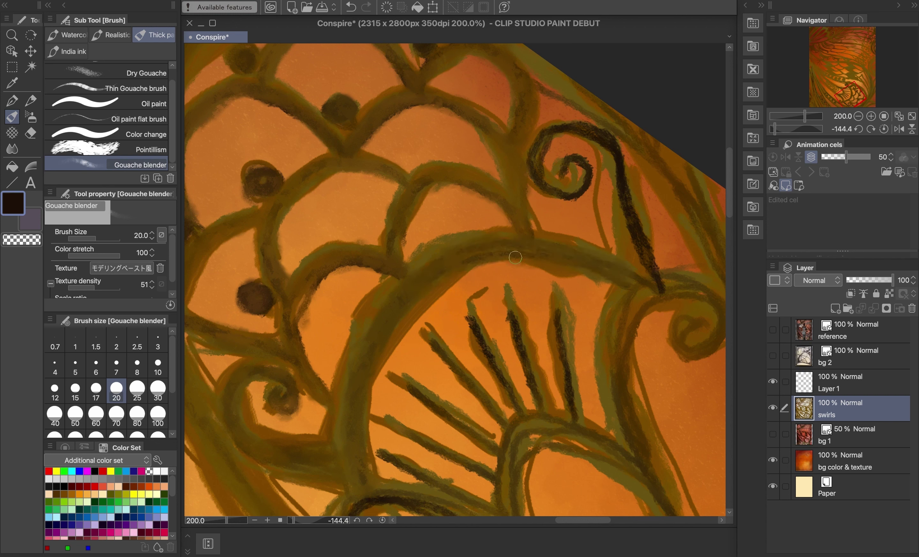
mouse_move(627, 235)
mouse_down()
mouse_move(636, 204)
mouse_move(633, 220)
mouse_move(662, 284)
mouse_move(620, 198)
mouse_move(615, 156)
mouse_move(598, 133)
mouse_move(565, 126)
mouse_up()
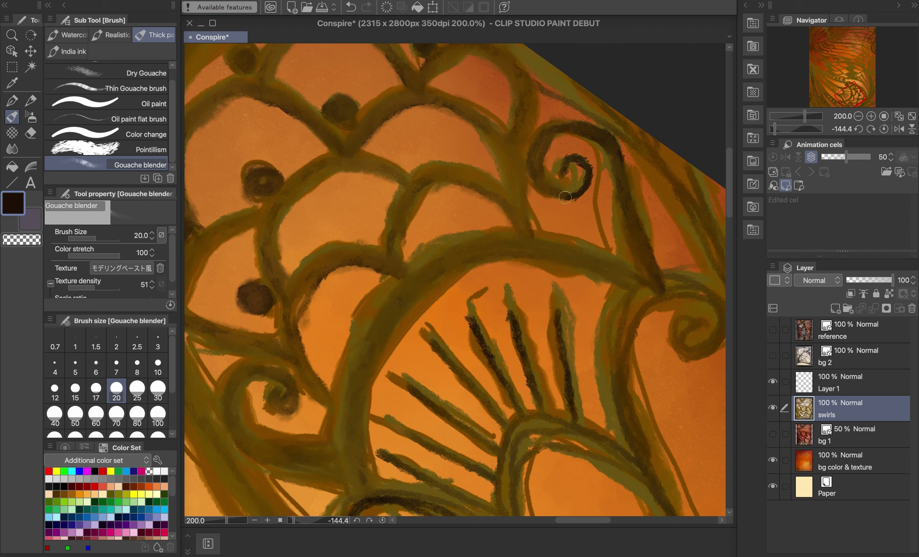
drag(565, 198, 586, 177)
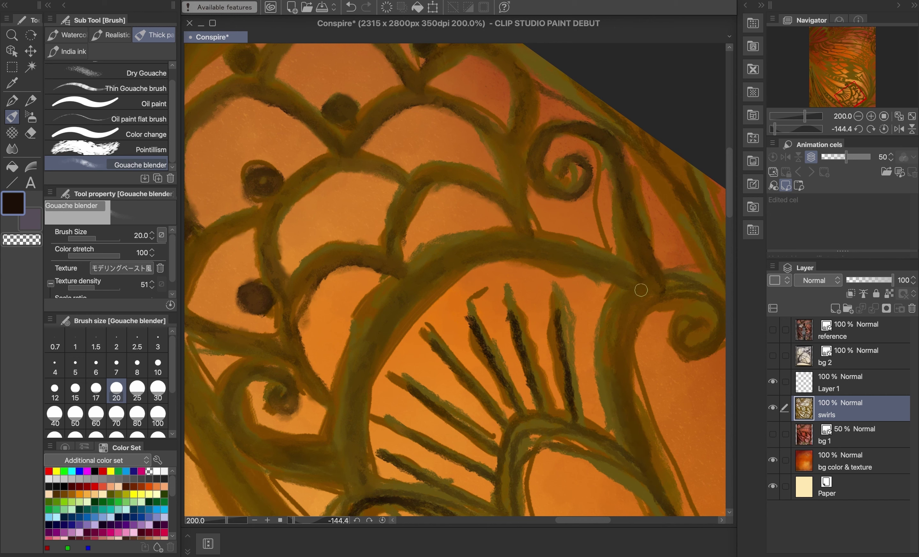
scroll(629, 191, down, 1)
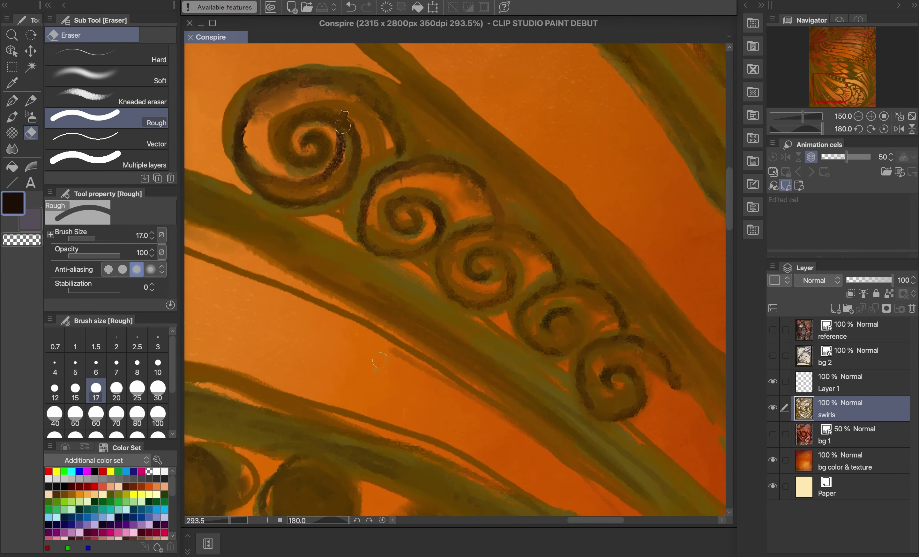
- Clean up the gaps in and around the largest spiral of the chain with the Rough eraser at size 10
key(bracketleft)
key(bracketleft)
key(bracketleft)
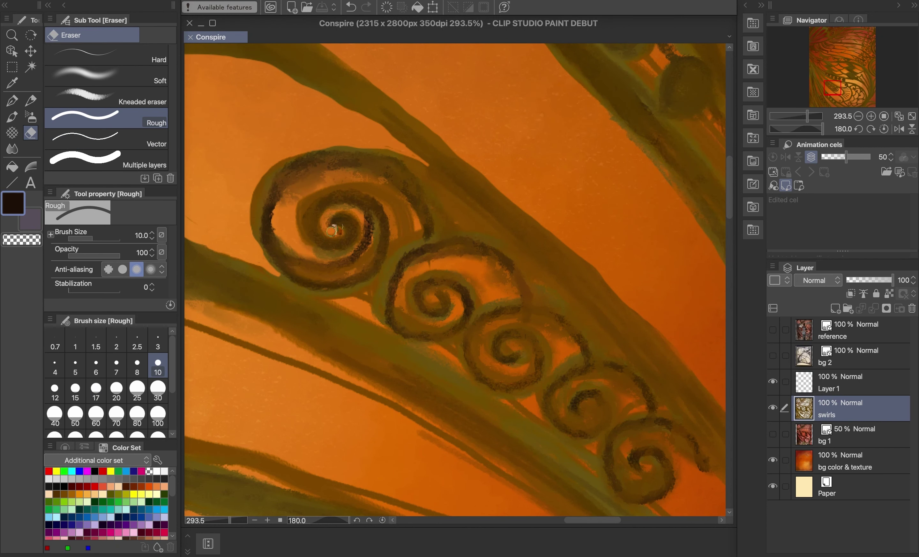
mouse_move(332, 232)
mouse_down()
mouse_move(340, 210)
mouse_move(349, 255)
mouse_move(285, 188)
mouse_move(359, 218)
mouse_move(338, 178)
mouse_move(409, 248)
mouse_move(351, 175)
mouse_up()
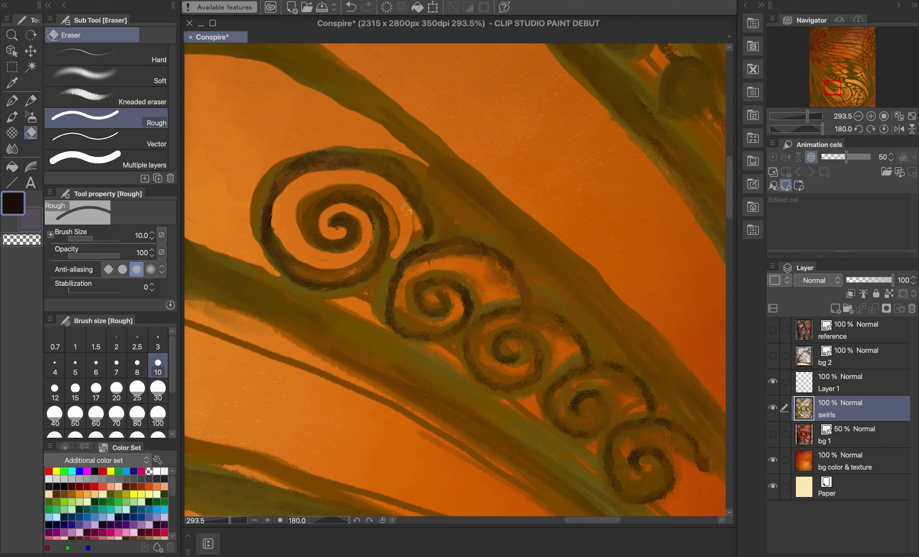
drag(407, 209, 402, 248)
mouse_move(339, 300)
mouse_down()
mouse_move(380, 323)
mouse_move(378, 292)
mouse_move(348, 296)
mouse_move(370, 307)
mouse_up()
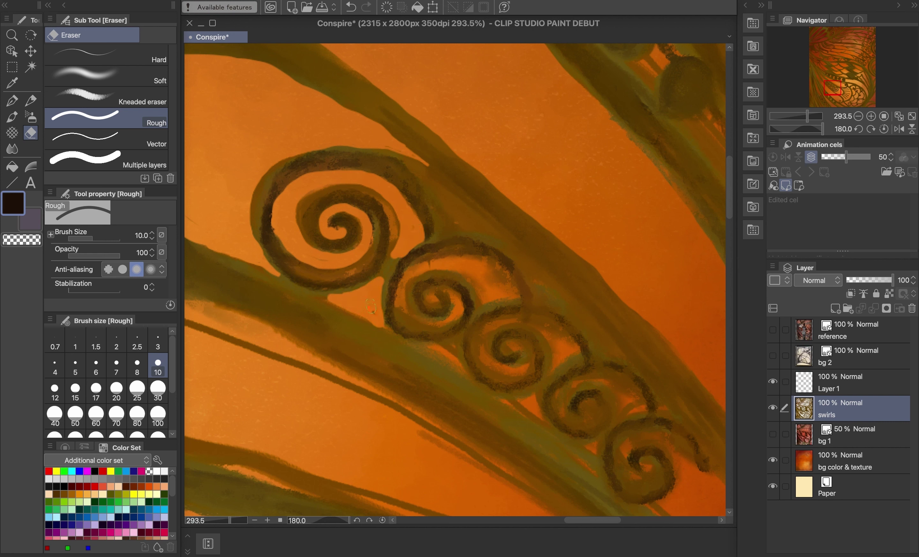
- Erase the stray paint inside and around the second and third spirals of the chain
mouse_move(431, 297)
mouse_down()
mouse_move(450, 293)
mouse_move(441, 321)
mouse_move(439, 262)
mouse_move(490, 264)
mouse_move(514, 296)
mouse_move(436, 264)
mouse_up()
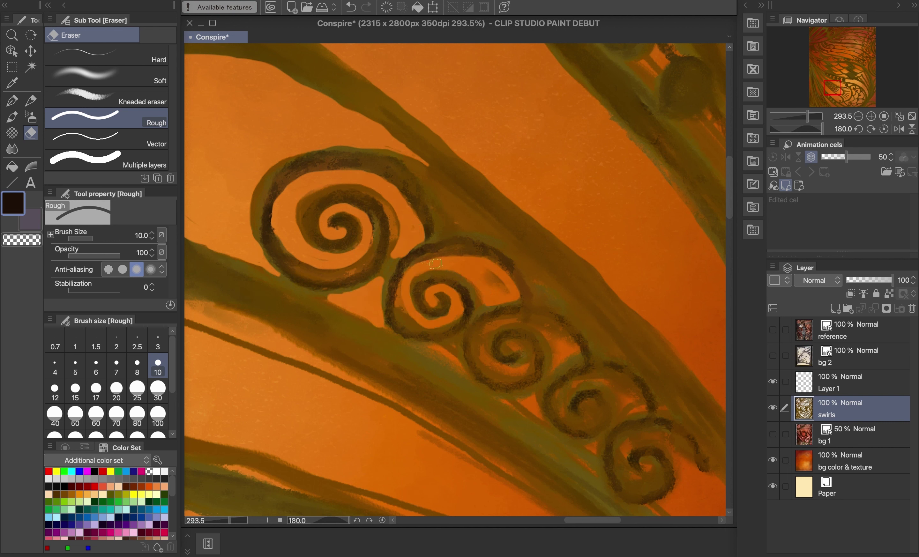
drag(424, 325, 408, 300)
mouse_move(488, 274)
mouse_down()
mouse_move(507, 289)
mouse_move(355, 195)
mouse_up()
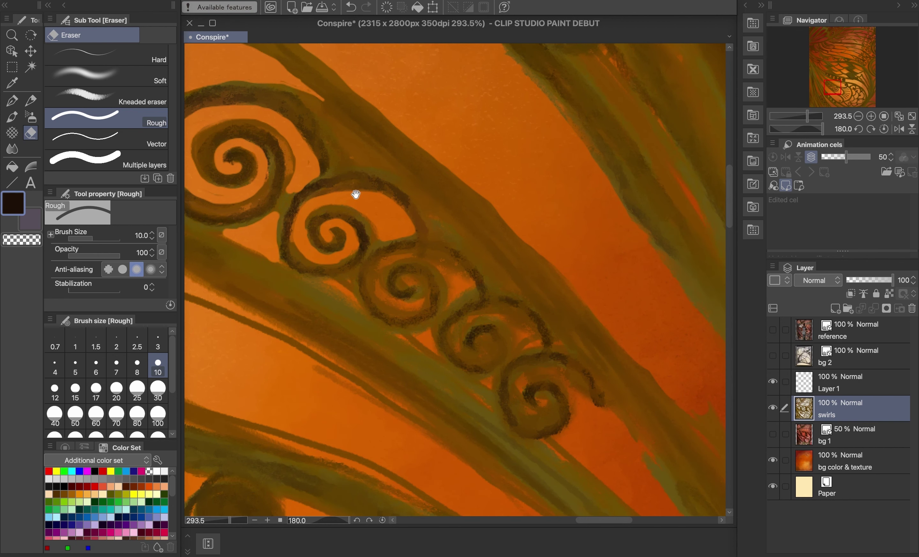
mouse_move(403, 285)
mouse_down()
mouse_move(379, 291)
mouse_move(415, 258)
mouse_move(450, 275)
mouse_move(443, 260)
mouse_move(380, 261)
mouse_move(387, 301)
mouse_up()
mouse_move(428, 333)
mouse_down()
mouse_move(348, 303)
mouse_move(343, 279)
mouse_up()
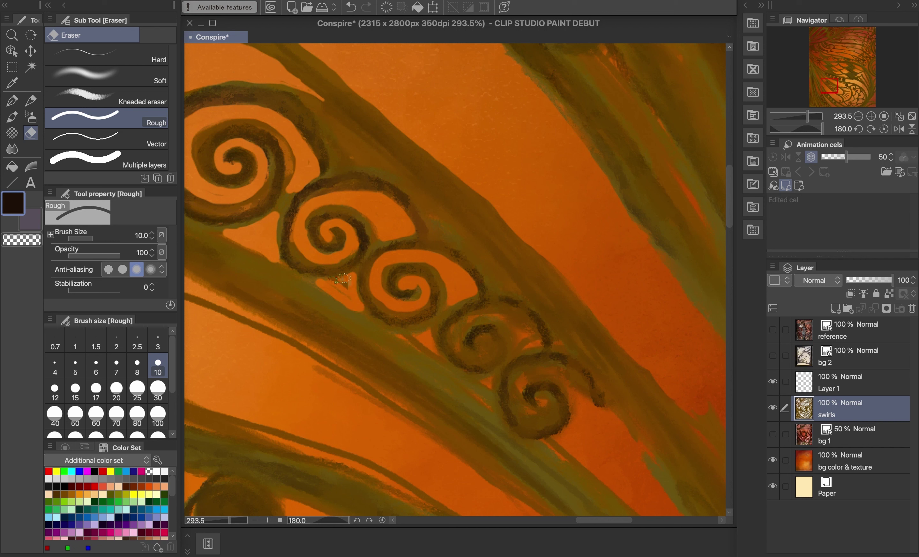
- Erase the stray paint inside and around the last two small spirals of the chain
mouse_move(419, 353)
mouse_down()
mouse_move(467, 334)
mouse_move(489, 351)
mouse_move(459, 340)
mouse_move(502, 325)
mouse_move(518, 348)
mouse_move(537, 338)
mouse_move(523, 324)
mouse_up()
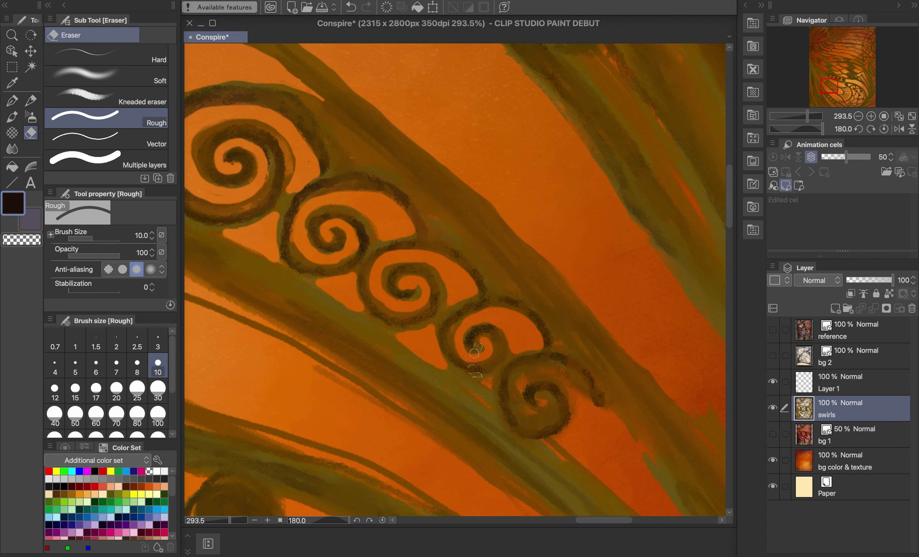
mouse_move(476, 387)
mouse_down()
mouse_move(496, 403)
mouse_move(479, 386)
mouse_up()
scroll(555, 332, down, 4)
drag(539, 317, 427, 300)
scroll(439, 357, up, 8)
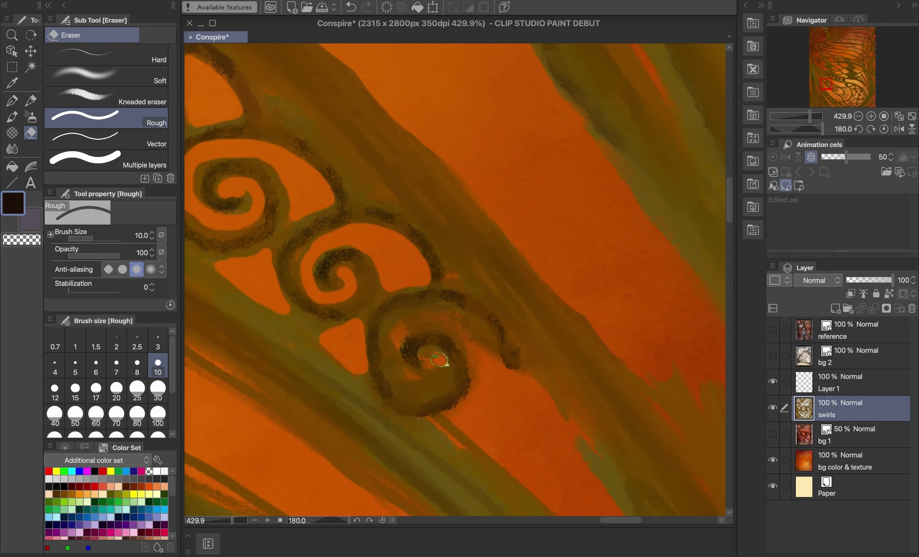
mouse_move(440, 360)
mouse_down()
mouse_move(430, 319)
mouse_move(470, 399)
mouse_move(452, 439)
mouse_move(448, 427)
mouse_move(505, 471)
mouse_move(478, 332)
mouse_move(406, 321)
mouse_up()
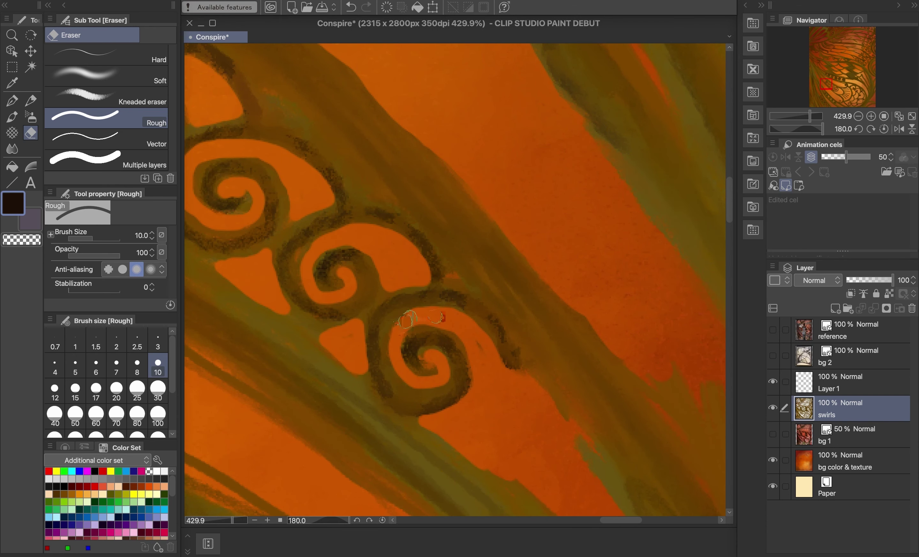
scroll(548, 412, down, 3)
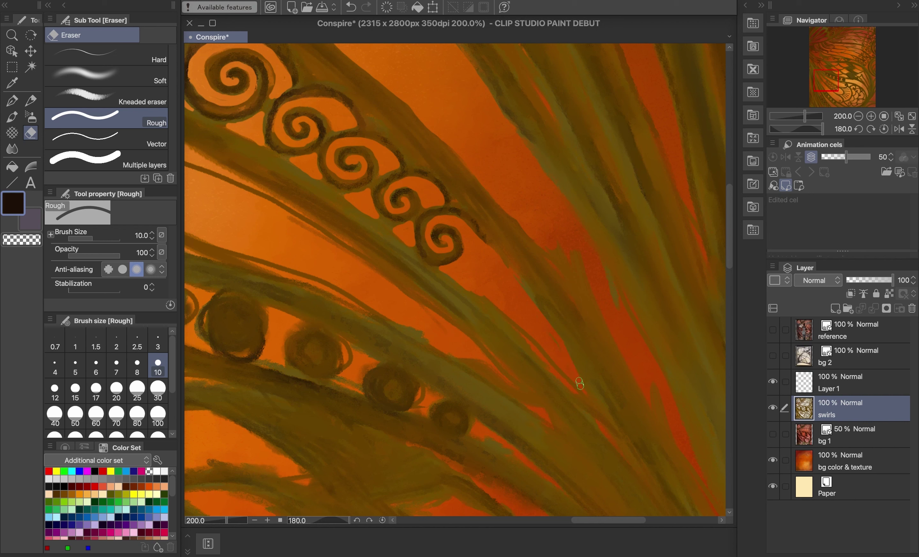
mouse_move(580, 386)
mouse_down()
mouse_move(479, 294)
mouse_move(624, 457)
mouse_move(529, 302)
mouse_up()
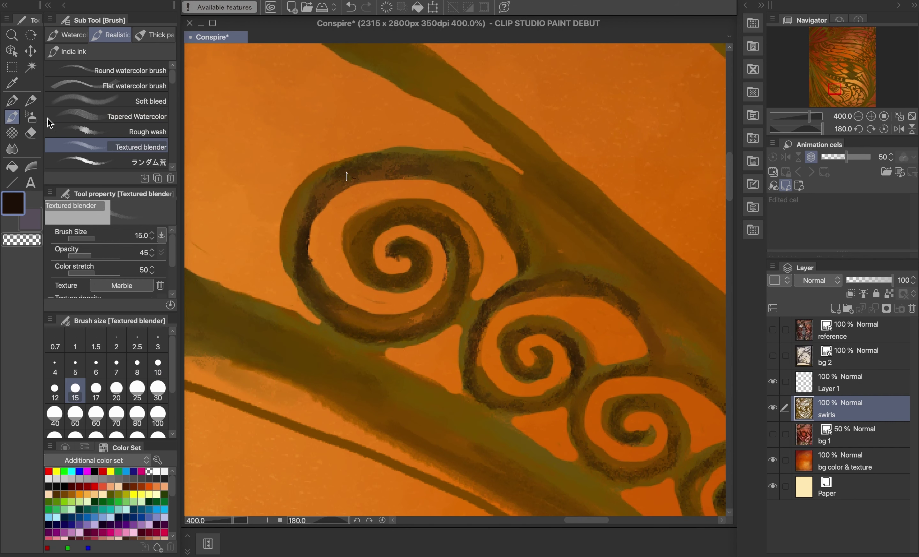
- Smooth the rough dark shading along the whole spiral chain with the Textured blender at size 12
click(52, 391)
mouse_move(320, 191)
mouse_down()
mouse_move(296, 257)
mouse_move(303, 276)
mouse_move(397, 332)
mouse_move(465, 256)
mouse_move(359, 220)
mouse_move(406, 244)
mouse_up()
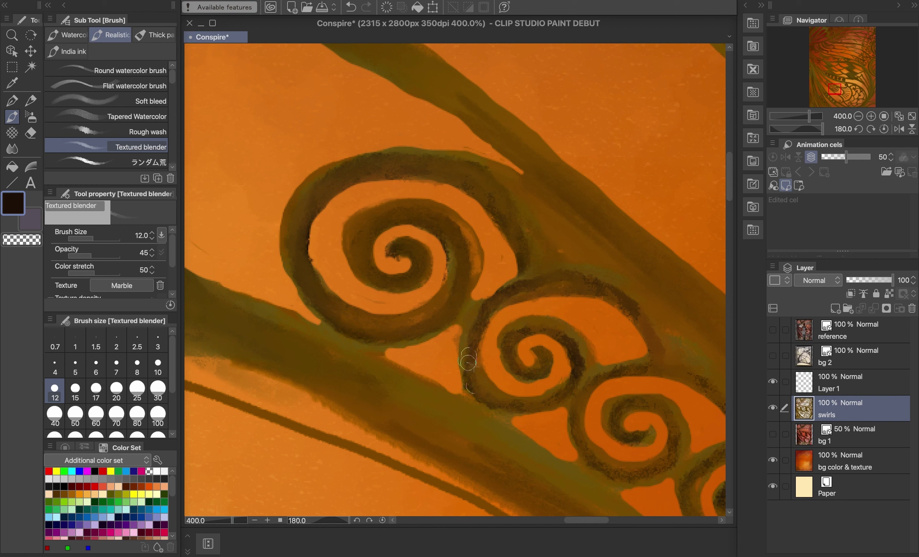
drag(562, 395, 483, 323)
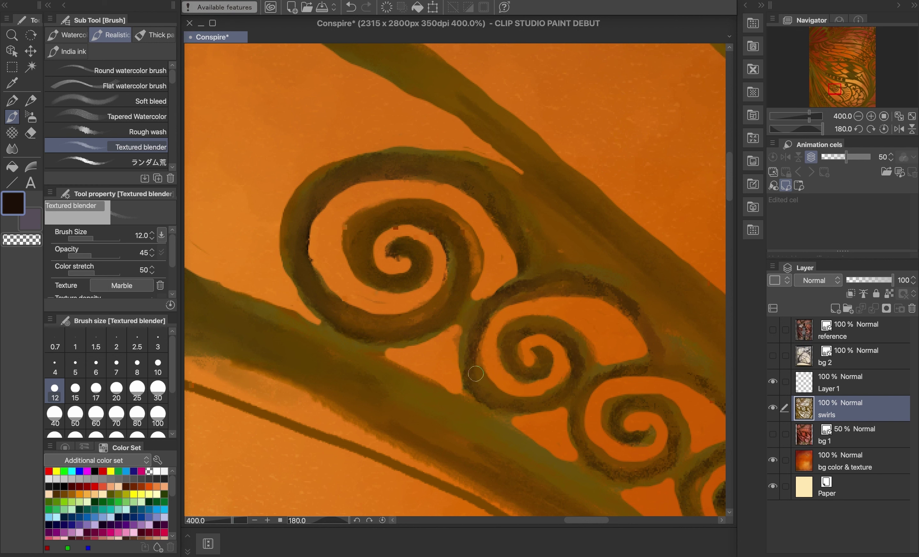
scroll(490, 251, right, 7)
scroll(443, 298, down, 2)
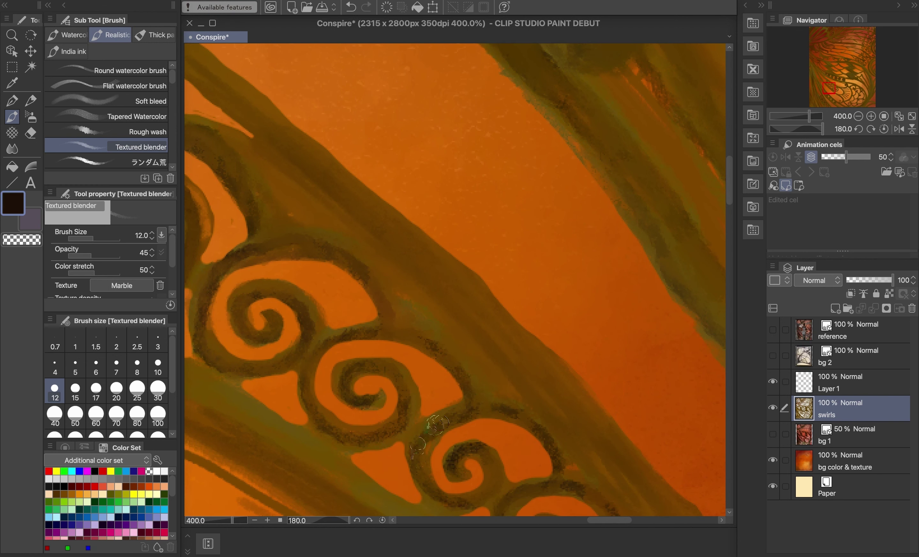
scroll(541, 425, down, 4)
scroll(591, 237, up, 6)
drag(346, 298, 351, 359)
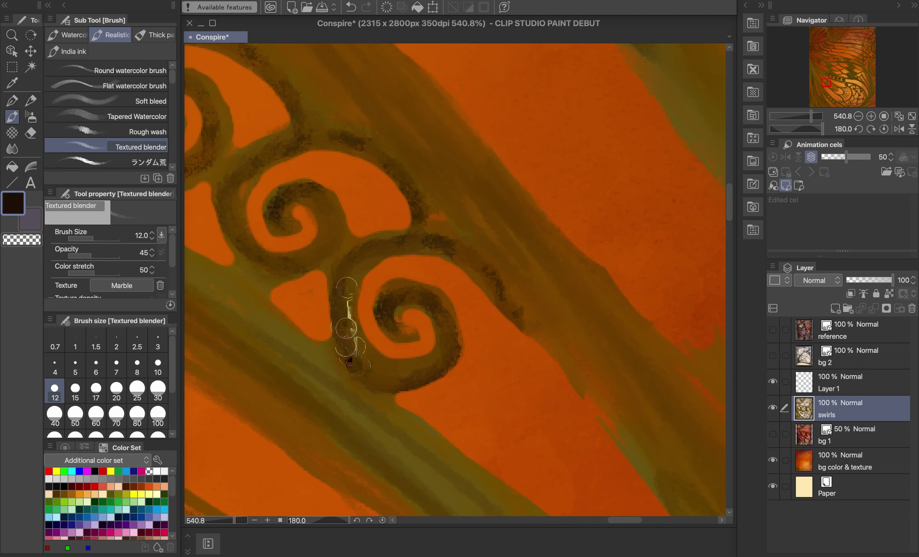
drag(446, 239, 493, 278)
scroll(413, 376, down, 8)
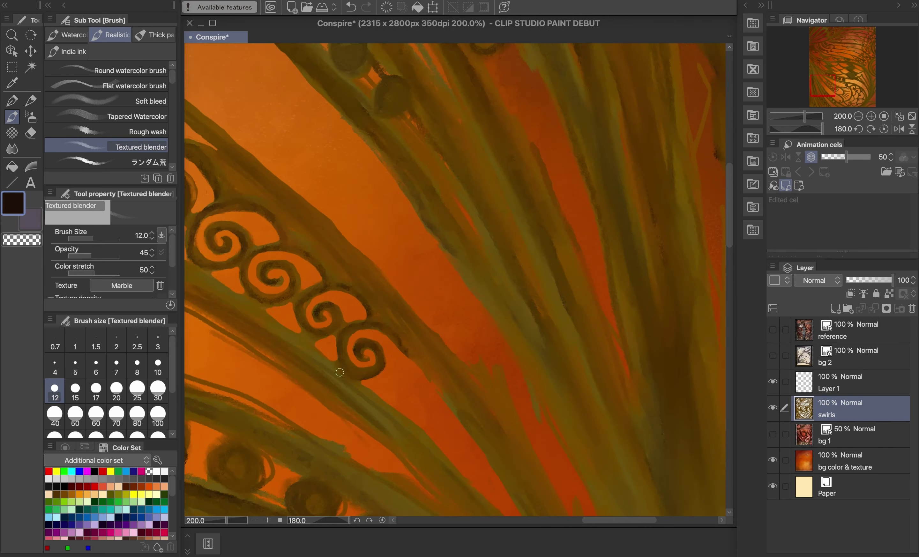
- Erase the excess paint between the coils of the curl at the fan's base with the Rough eraser
scroll(416, 345, down, 2)
scroll(343, 282, up, 6)
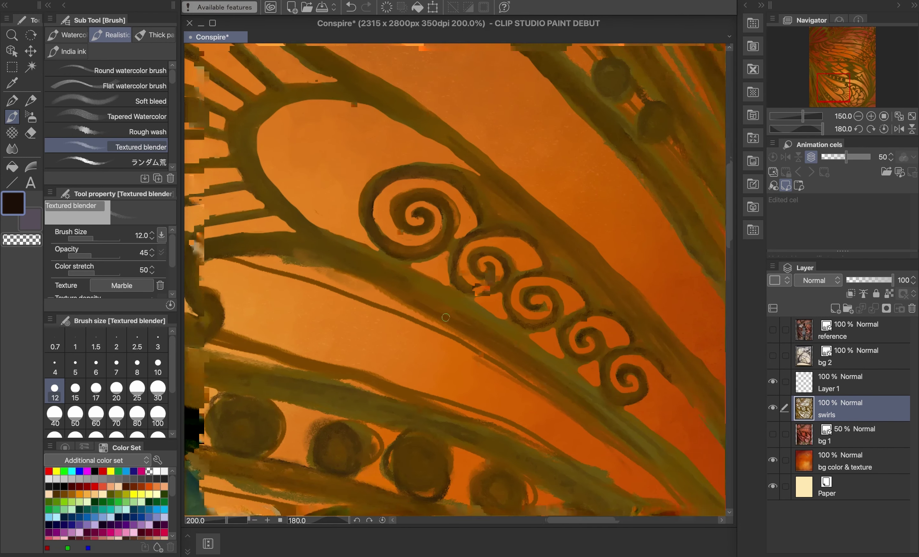
scroll(343, 283, up, 3)
key(e)
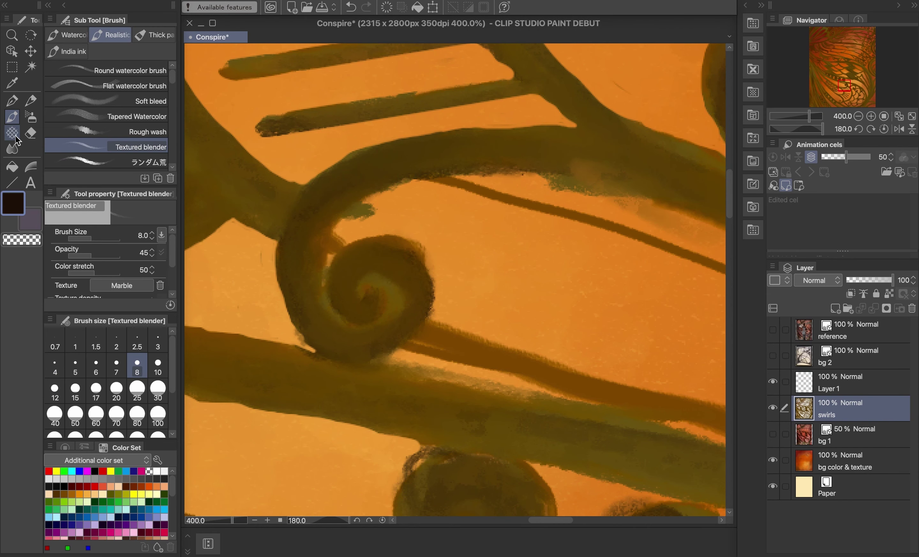
mouse_move(383, 292)
mouse_down()
mouse_move(333, 325)
mouse_move(318, 252)
mouse_move(420, 183)
mouse_move(340, 246)
mouse_move(335, 317)
mouse_move(391, 316)
mouse_up()
mouse_move(334, 241)
mouse_down()
mouse_move(315, 280)
mouse_move(316, 314)
mouse_up()
- Erase the thin stray strands below the fan's curl and clean the neighbouring branch edges with the Rough eraser at size 25
scroll(308, 294, down, 4)
key(bracketright)
key(bracketright)
key(bracketright)
key(bracketright)
key(bracketright)
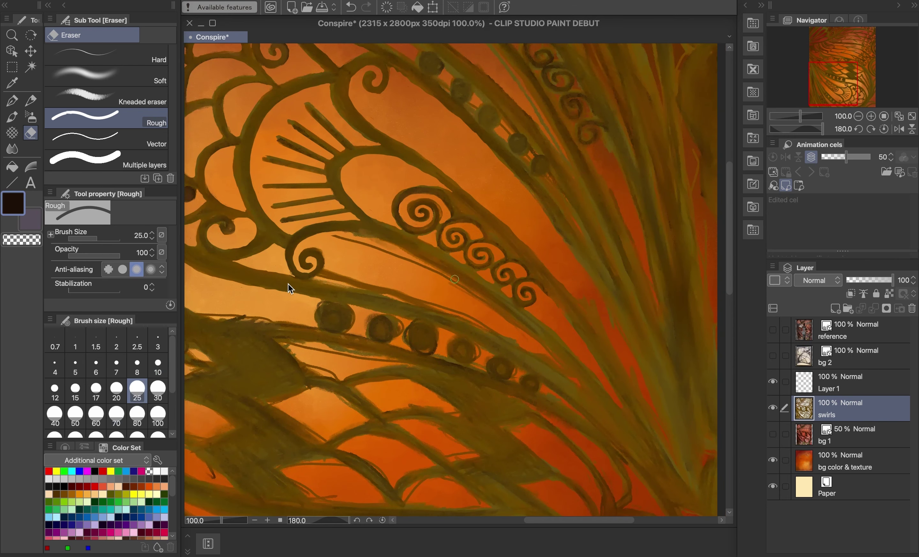
drag(332, 237, 419, 267)
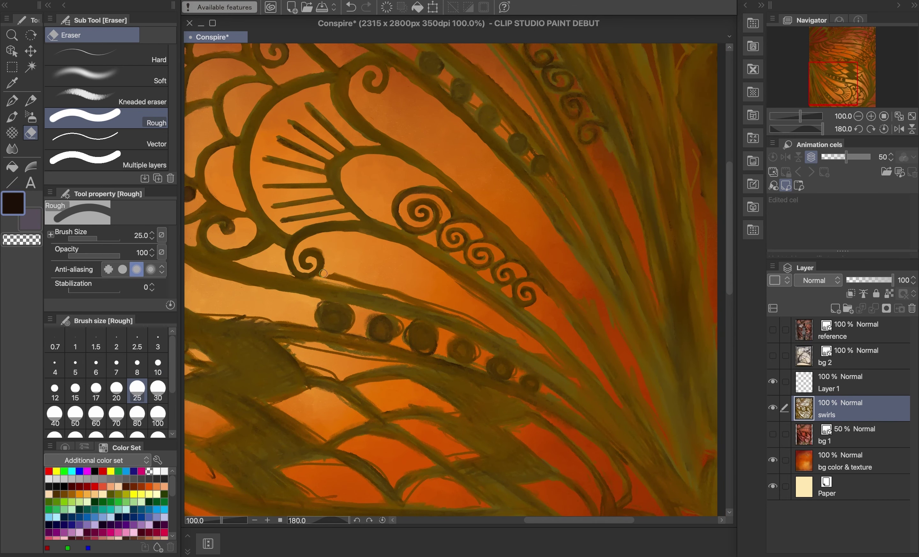
mouse_move(324, 274)
mouse_down()
mouse_move(440, 300)
mouse_move(414, 295)
mouse_move(527, 348)
mouse_up()
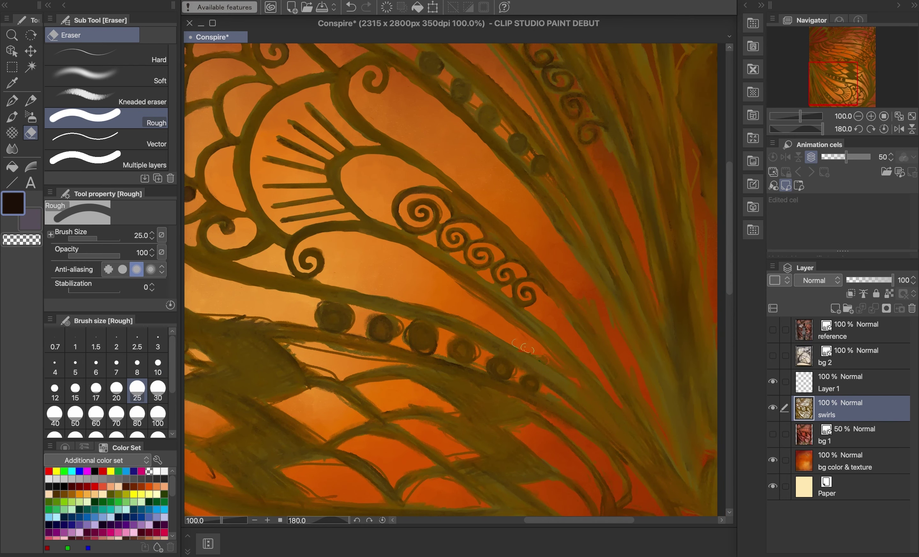
drag(439, 271, 578, 375)
scroll(532, 318, down, 2)
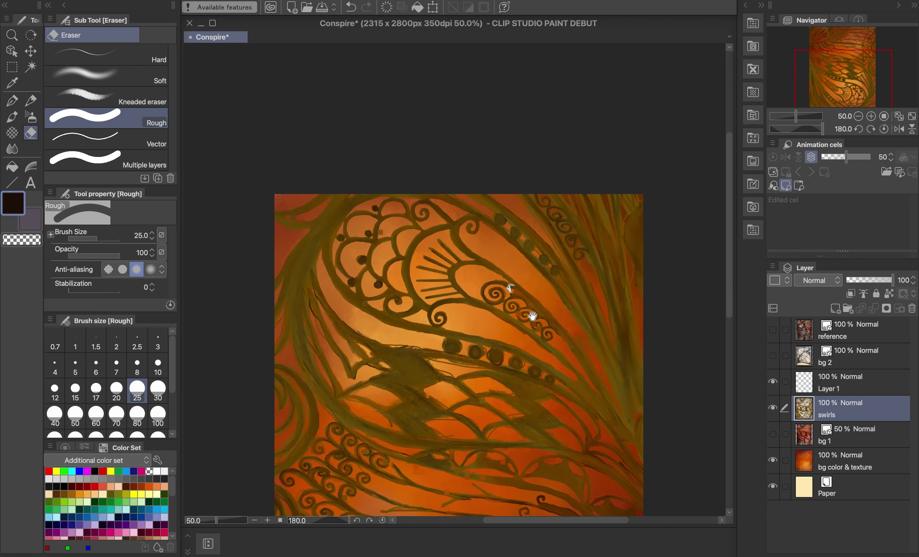
- Blend the dark shading inside the row of round beads between the two branches with the Textured blender at size 25
scroll(501, 277, down, 2)
scroll(451, 263, up, 6)
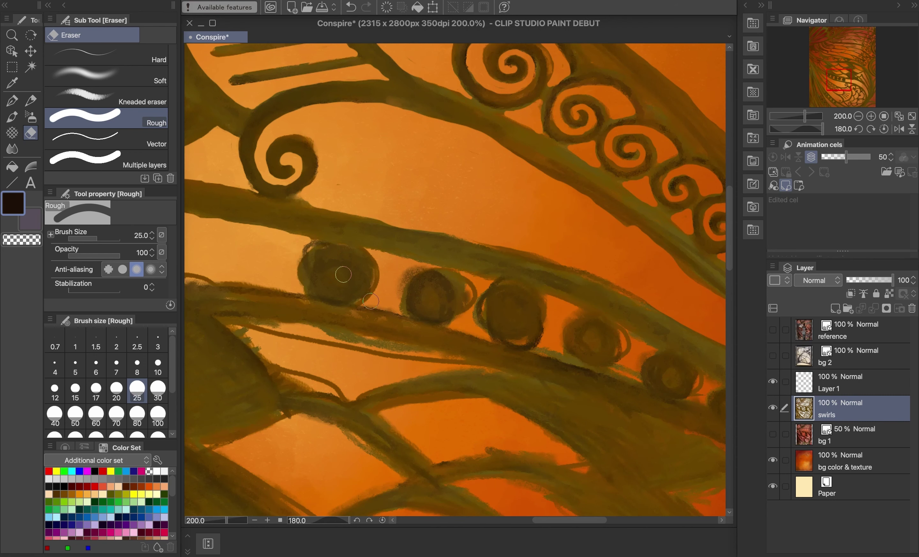
click(14, 117)
click(137, 389)
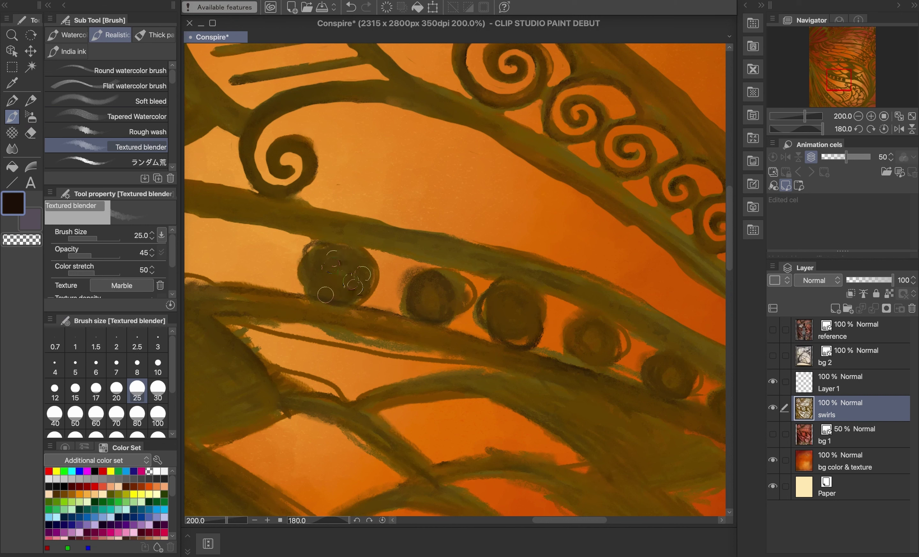
mouse_move(421, 303)
mouse_down()
mouse_move(438, 287)
mouse_move(423, 287)
mouse_move(424, 298)
mouse_move(532, 337)
mouse_move(504, 336)
mouse_up()
mouse_move(595, 332)
mouse_down()
mouse_move(582, 362)
mouse_move(620, 338)
mouse_up()
key(space)
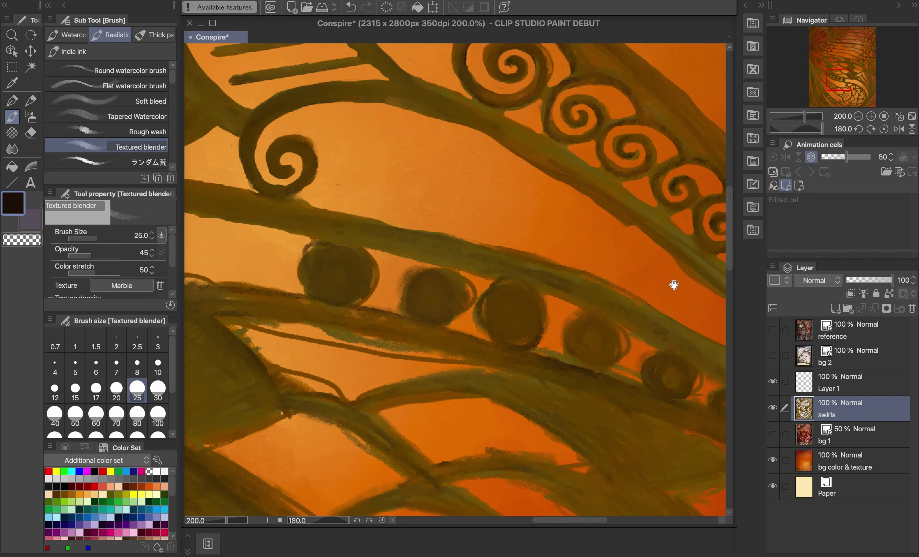
drag(640, 264, 549, 264)
mouse_move(597, 386)
mouse_down()
mouse_move(568, 376)
mouse_move(590, 377)
mouse_up()
drag(631, 419, 636, 406)
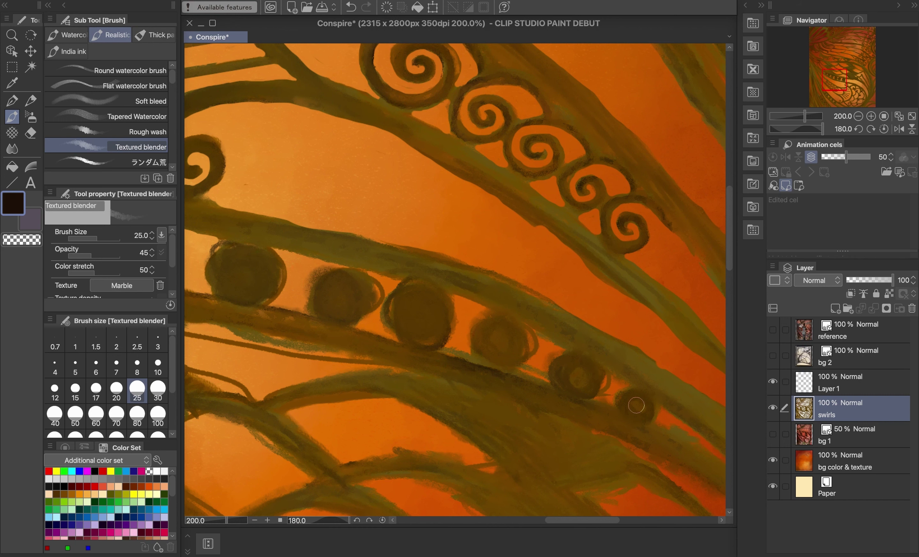
- Erase the excess paint around and between the first four beads with the Rough eraser at size 15
key(e)
key(super+space)
mouse_move(270, 264)
mouse_down()
mouse_move(319, 252)
mouse_move(301, 265)
mouse_move(274, 328)
mouse_up()
key(super+z)
mouse_move(292, 251)
mouse_down()
mouse_move(302, 277)
mouse_move(274, 328)
mouse_move(328, 297)
mouse_move(295, 240)
mouse_move(485, 285)
mouse_move(477, 383)
mouse_move(424, 296)
mouse_move(456, 361)
mouse_up()
mouse_move(560, 300)
mouse_down()
mouse_move(574, 360)
mouse_move(553, 392)
mouse_move(594, 414)
mouse_move(627, 341)
mouse_move(596, 326)
mouse_up()
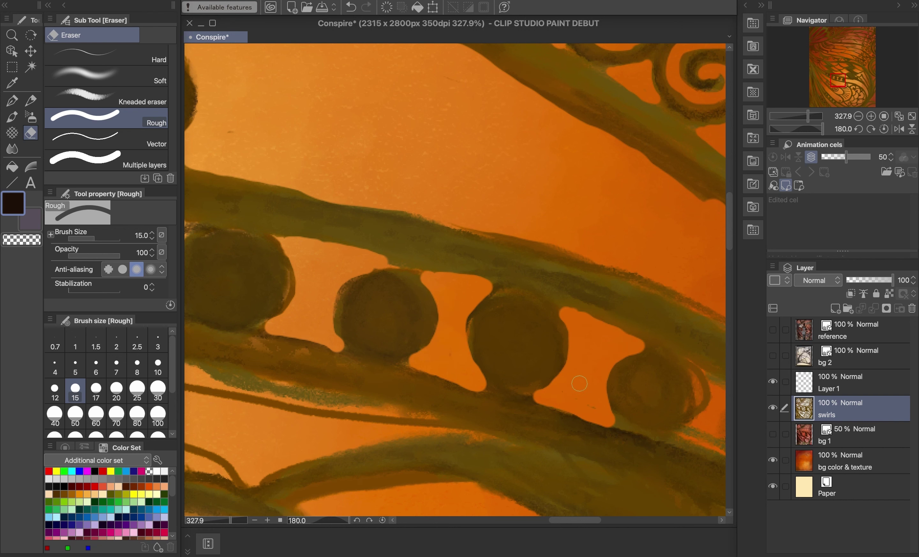
key(super+minus)
key(super+minus)
drag(368, 242, 584, 312)
scroll(609, 338, up, 4)
mouse_move(507, 309)
mouse_down()
mouse_move(523, 371)
mouse_move(491, 417)
mouse_up()
mouse_move(387, 293)
mouse_down()
mouse_move(378, 400)
mouse_move(273, 389)
mouse_up()
- Clean the rough upper edge of the lower branch leading to the beads with the Rough eraser at size 25
scroll(275, 377, down, 4)
scroll(270, 377, down, 3)
scroll(522, 345, up, 3)
click(137, 390)
mouse_move(483, 354)
mouse_down()
mouse_move(392, 348)
mouse_move(238, 302)
mouse_up()
key(super+z)
drag(347, 365, 507, 400)
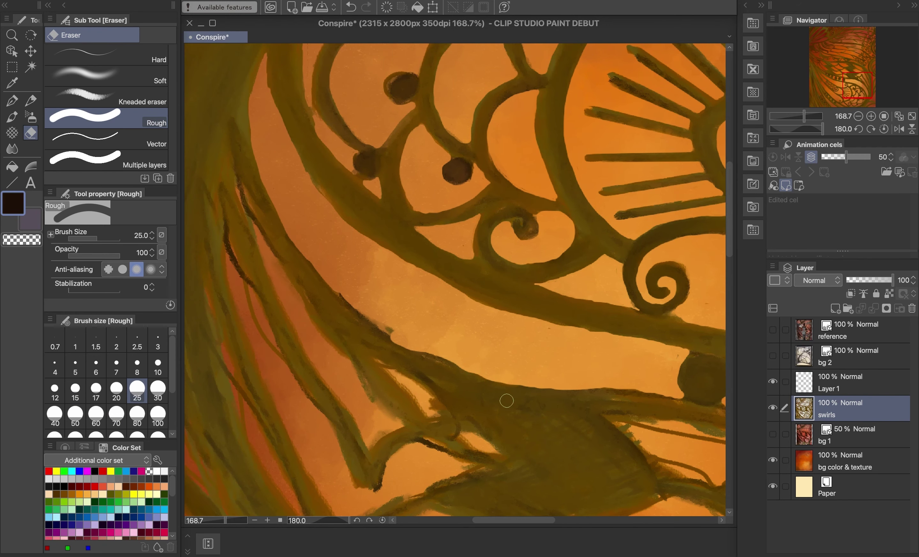
drag(396, 332, 308, 243)
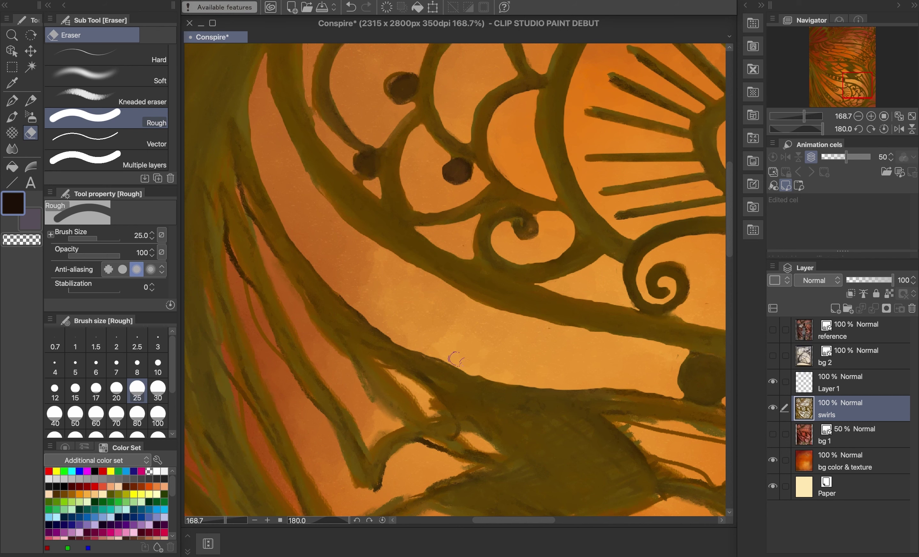
- Refine the outlines of the first three beads where they meet the branches with the Rough eraser at size 4
scroll(436, 288, down, 3)
scroll(359, 290, up, 1)
scroll(391, 281, up, 5)
click(54, 389)
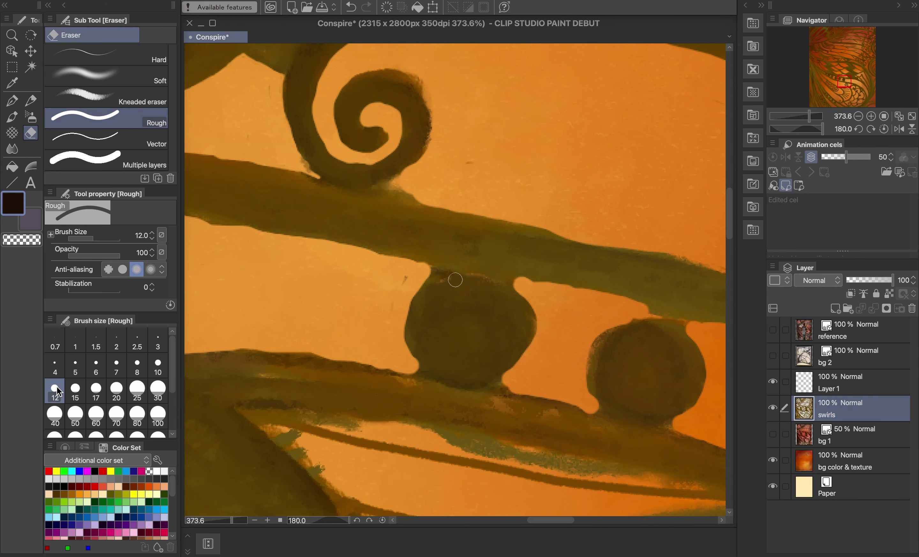
click(55, 365)
drag(419, 294, 429, 267)
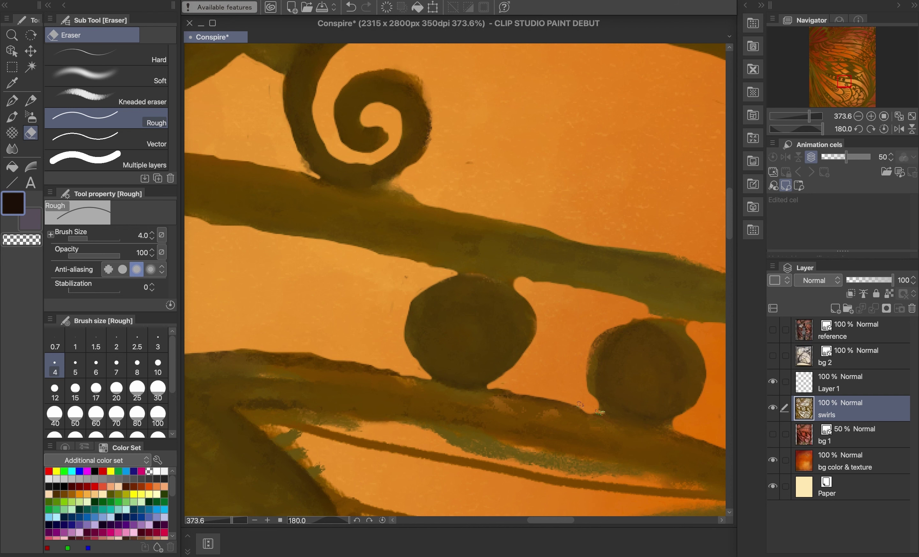
drag(601, 413, 616, 416)
mouse_move(593, 398)
mouse_down()
mouse_move(635, 323)
mouse_move(591, 352)
mouse_move(598, 405)
mouse_up()
drag(616, 376, 383, 294)
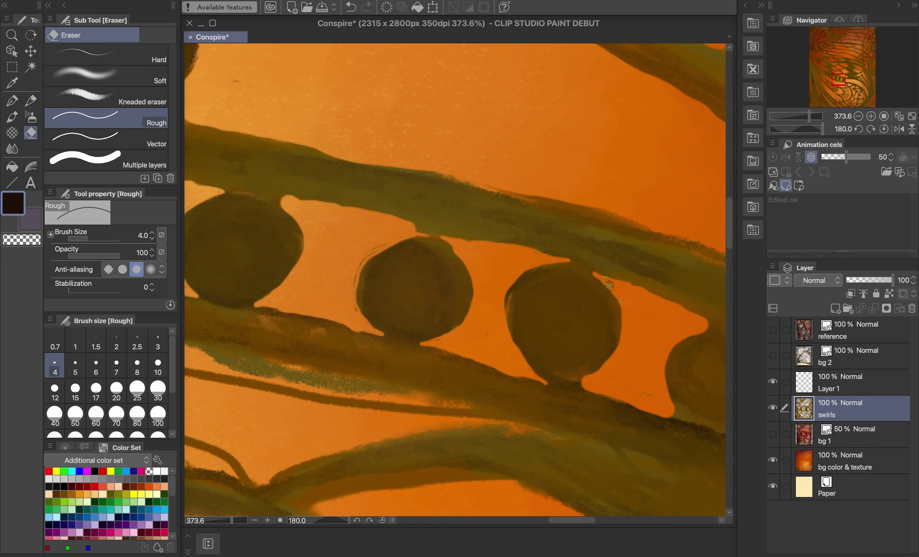
drag(570, 385, 587, 389)
- Erase the excess paint around the last three beads and in the gap beyond them with the Rough eraser at size 10
scroll(570, 385, down, 4)
scroll(563, 338, up, 4)
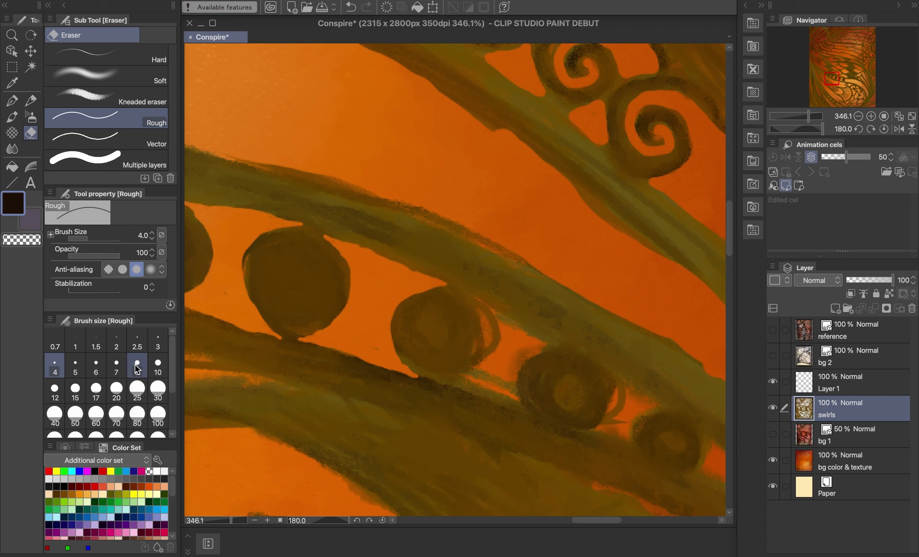
click(158, 367)
drag(494, 308, 486, 334)
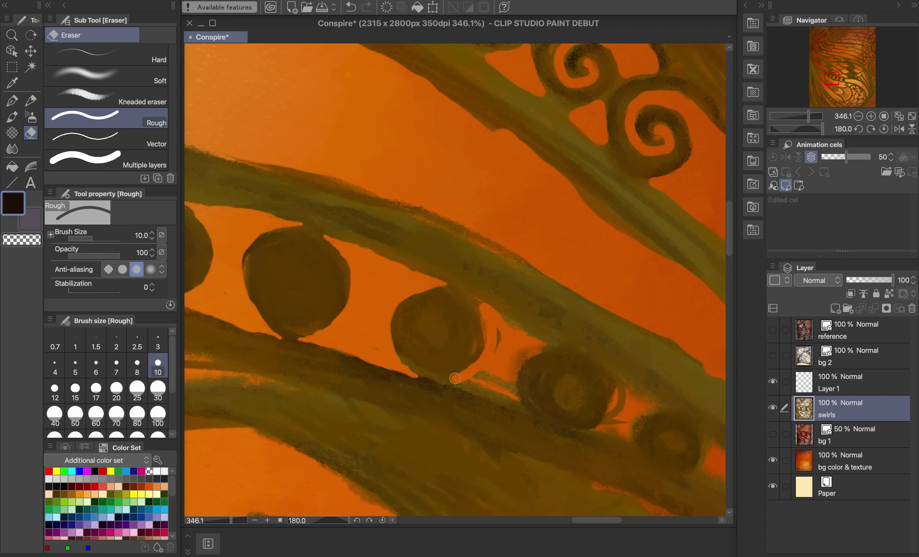
mouse_move(528, 357)
mouse_down()
mouse_move(511, 327)
mouse_move(488, 376)
mouse_move(373, 281)
mouse_up()
mouse_move(491, 299)
mouse_down()
mouse_move(494, 321)
mouse_move(468, 350)
mouse_up()
mouse_move(469, 351)
mouse_down()
mouse_move(515, 369)
mouse_move(540, 332)
mouse_up()
mouse_move(541, 333)
mouse_down()
mouse_move(499, 348)
mouse_move(511, 332)
mouse_up()
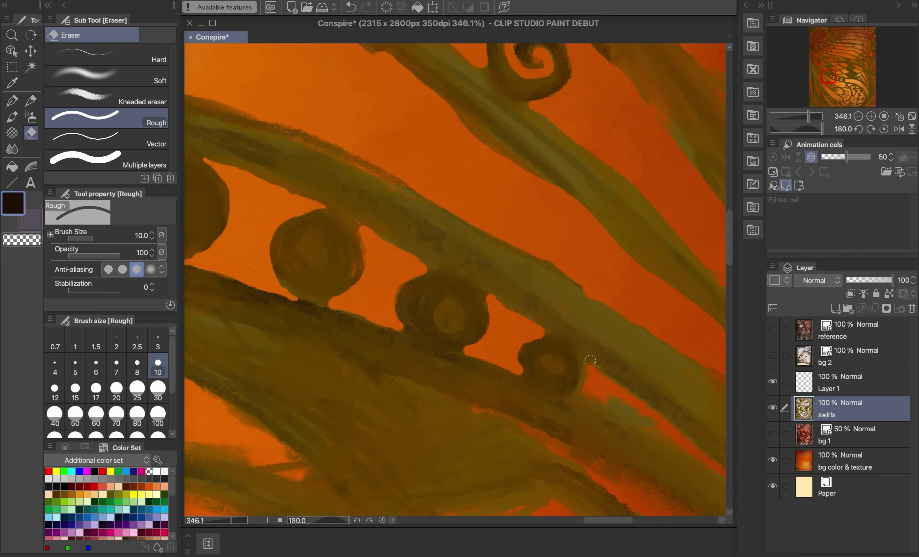
drag(591, 359, 611, 403)
scroll(662, 426, down, 3)
drag(661, 426, 374, 235)
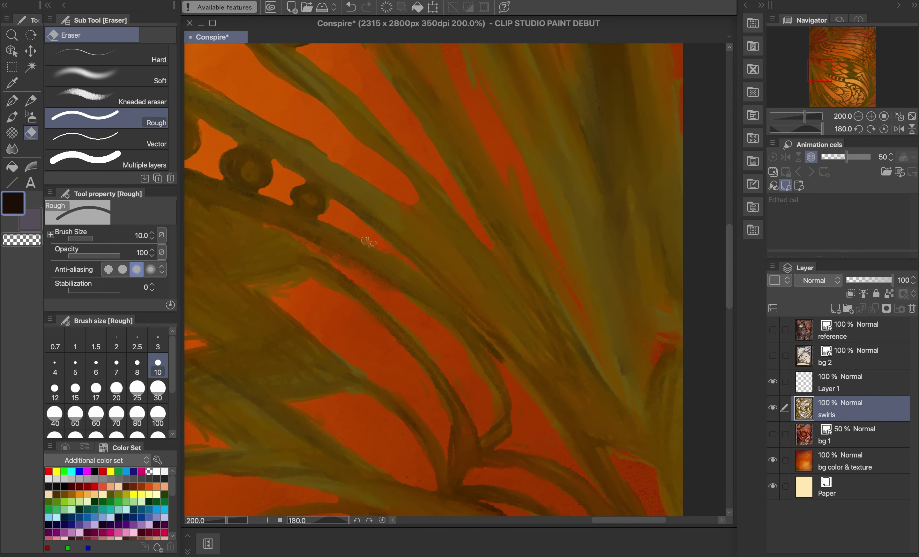
- Round off the edges of the last two small beads where they touch the branches with the Rough eraser at size 4
scroll(405, 260, up, 3)
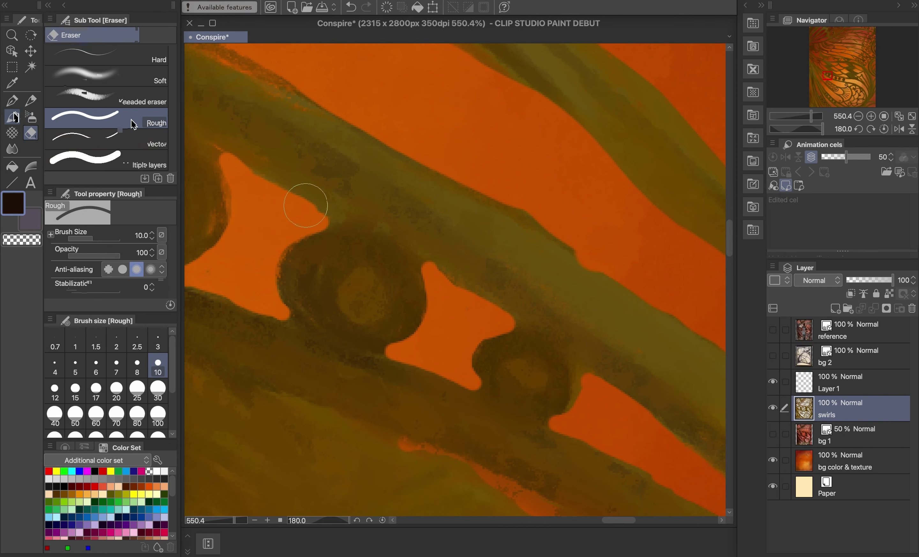
click(55, 366)
drag(404, 248, 432, 263)
mouse_move(391, 343)
mouse_down()
mouse_move(353, 348)
mouse_move(375, 359)
mouse_up()
drag(331, 227, 356, 223)
drag(319, 210, 349, 219)
drag(287, 308, 317, 331)
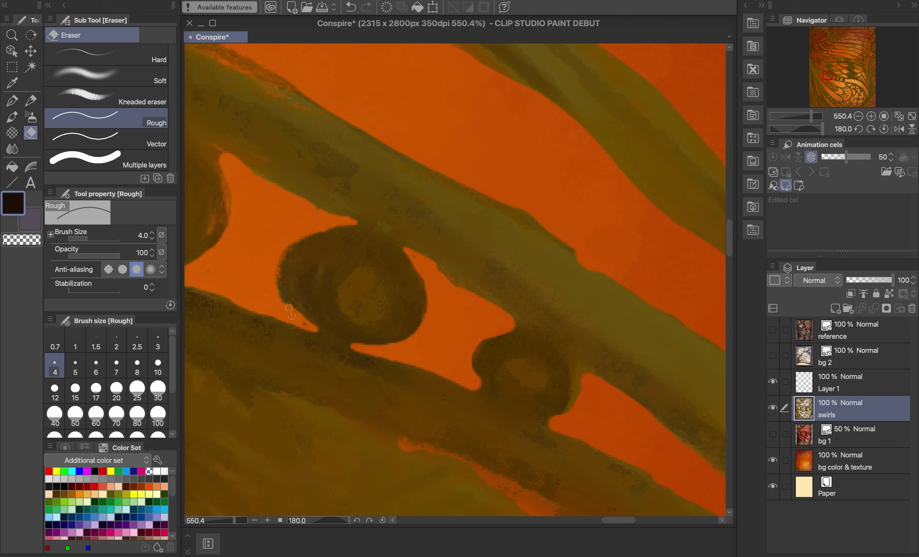
drag(438, 265, 472, 292)
drag(511, 319, 540, 329)
drag(479, 378, 487, 393)
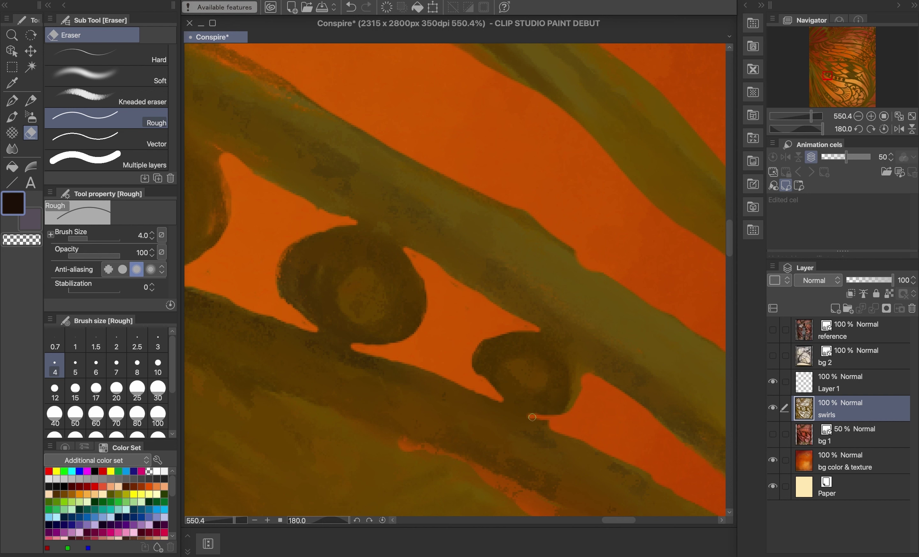
drag(532, 417, 586, 385)
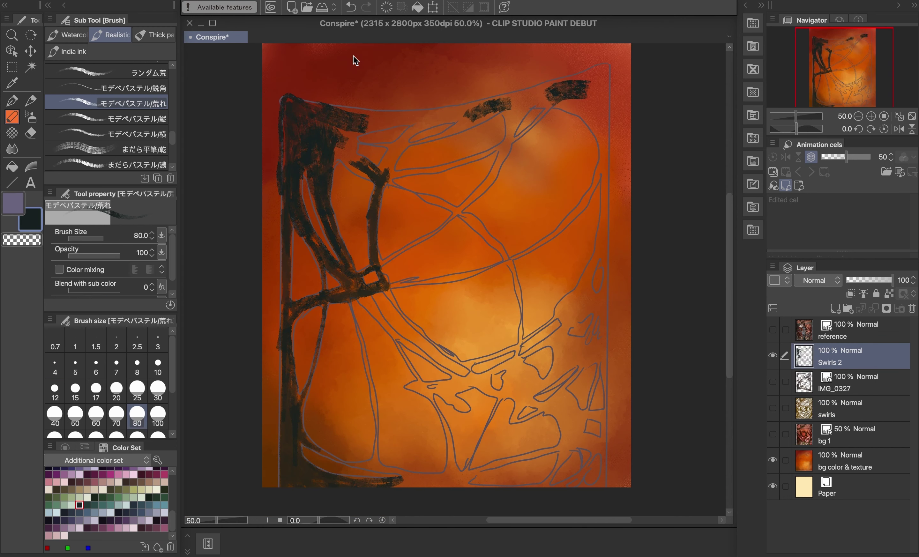
- Save the Conspire painting with its Swirls 2 layer
key(ctrl+s)
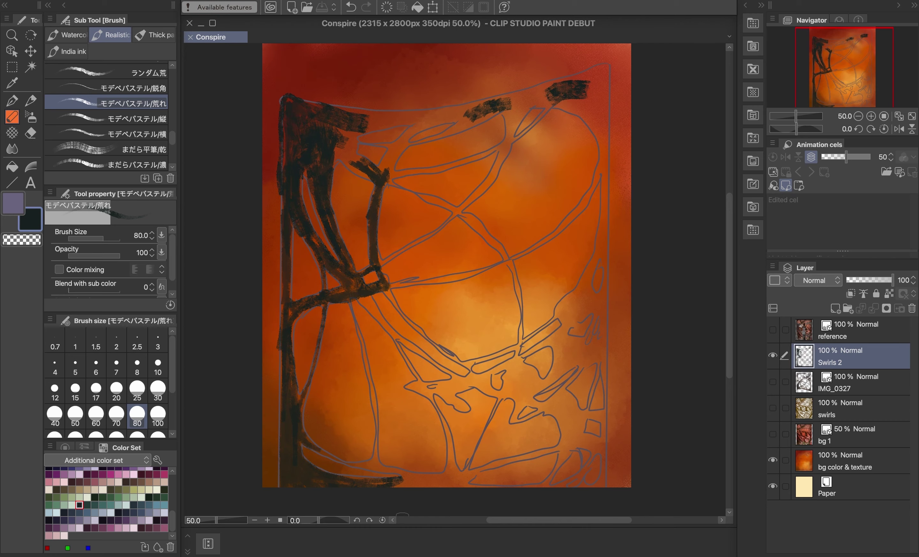
click(76, 533)
click(141, 260)
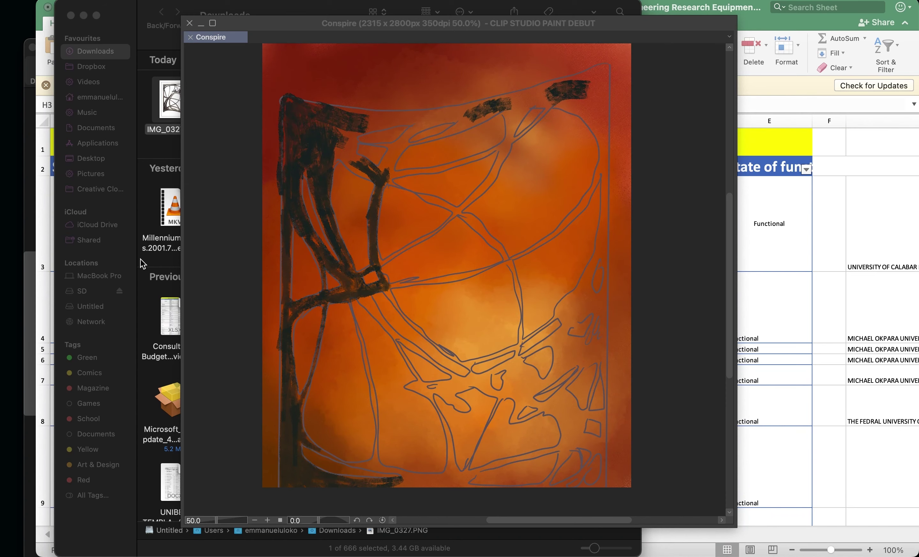
click(350, 254)
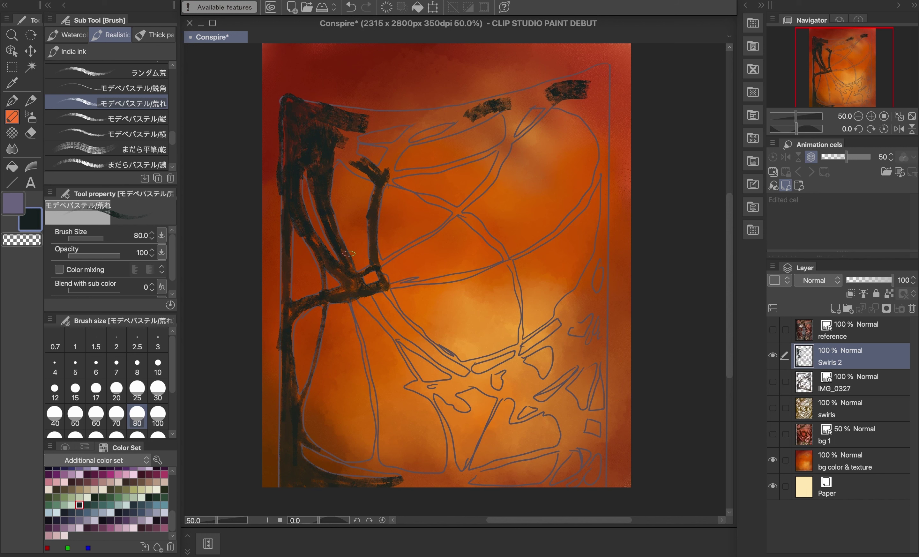
- Paint the dark forked branch near the sketch's upper-left corner on Swirls 2 with the モデペパステル/荒れ brush at size 80
drag(348, 161, 355, 144)
mouse_move(388, 171)
mouse_down()
mouse_move(413, 128)
mouse_move(385, 181)
mouse_up()
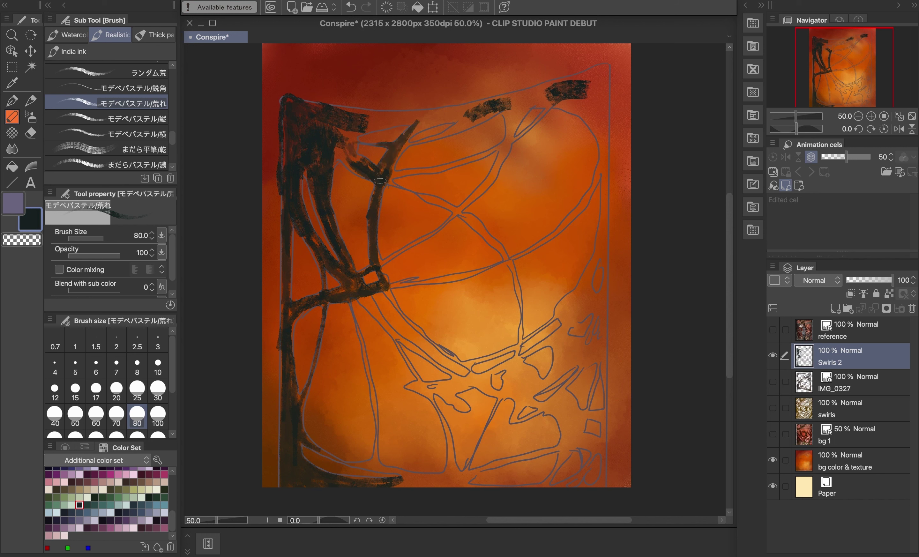
drag(340, 156, 359, 165)
- Fill the sketch's top border with a thick dark band and paint the short branches hanging from it
mouse_move(345, 113)
mouse_down()
mouse_move(381, 120)
mouse_move(595, 75)
mouse_up()
mouse_move(603, 108)
mouse_down()
mouse_move(600, 73)
mouse_move(581, 78)
mouse_up()
drag(551, 90, 366, 126)
drag(477, 112, 406, 131)
drag(492, 109, 394, 156)
drag(448, 134, 497, 113)
drag(508, 106, 552, 92)
drag(510, 132, 551, 101)
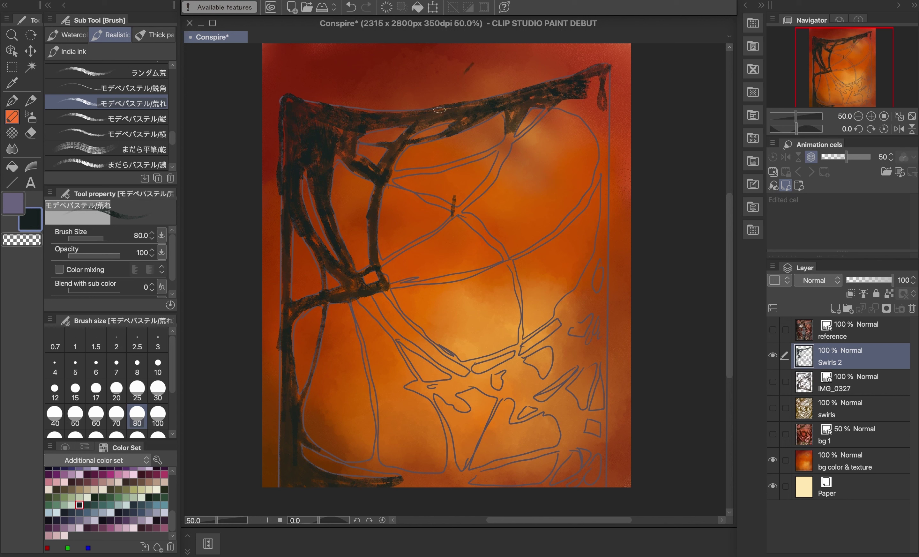
drag(303, 97, 272, 68)
key(super+z)
- Paint the dark border down the sketch's right edge and along its bottom edge
mouse_move(605, 94)
mouse_down()
mouse_move(607, 428)
mouse_move(520, 485)
mouse_up()
drag(400, 479, 460, 475)
drag(310, 453, 393, 467)
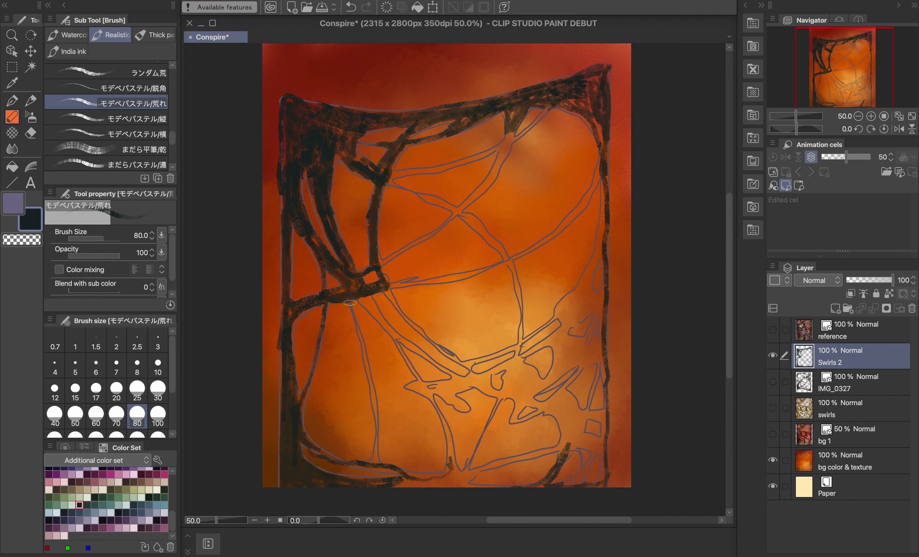
- Paint the dark branches running down from the left junction to the bottom border, including the small leaf-like shape
drag(352, 304, 377, 462)
drag(391, 467, 421, 483)
mouse_move(421, 483)
mouse_down()
mouse_move(451, 461)
mouse_move(432, 405)
mouse_up()
key(super+z)
drag(451, 457, 412, 386)
drag(421, 387, 465, 408)
drag(362, 298, 417, 377)
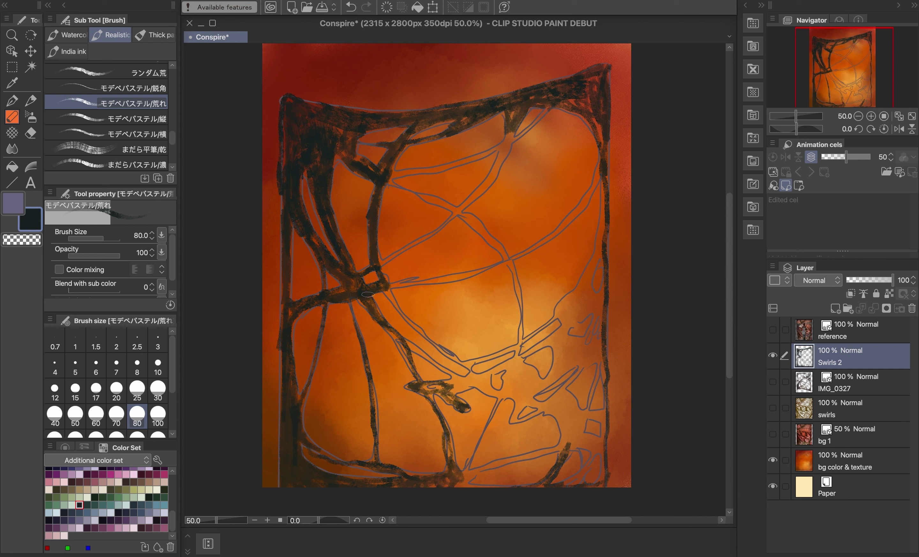
- Paint the dark shapes and curved branch in the sketch's lower centre and the crossing branches through its middle
drag(398, 340, 449, 371)
mouse_move(449, 372)
mouse_down()
mouse_move(490, 390)
mouse_move(525, 382)
mouse_move(535, 400)
mouse_up()
mouse_move(514, 383)
mouse_down()
mouse_move(491, 415)
mouse_move(579, 369)
mouse_up()
mouse_move(568, 394)
mouse_down()
mouse_move(566, 452)
mouse_move(464, 475)
mouse_up()
drag(511, 379, 515, 353)
mouse_move(520, 353)
mouse_down()
mouse_move(518, 280)
mouse_move(391, 182)
mouse_up()
- Paint the long curved branch on the sketch's right side and the dense dark clump with its branches at the lower right
mouse_move(508, 123)
mouse_down()
mouse_move(451, 157)
mouse_move(488, 150)
mouse_move(432, 240)
mouse_move(381, 280)
mouse_move(471, 374)
mouse_move(581, 289)
mouse_move(604, 187)
mouse_up()
drag(563, 310, 605, 300)
drag(600, 259, 593, 301)
drag(563, 336, 481, 382)
drag(479, 377, 499, 395)
mouse_move(520, 363)
mouse_down()
mouse_move(535, 391)
mouse_move(575, 331)
mouse_move(600, 332)
mouse_up()
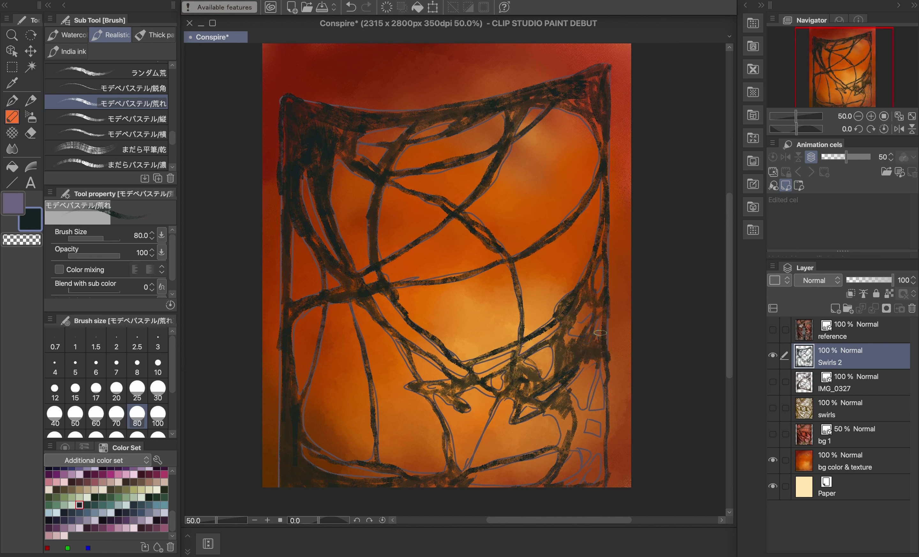
- Paint light grey-blue highlights (RGB 163, 166, 184) down the two thick upper-left branches with the ざらざら丸 brush at size 70
click(157, 513)
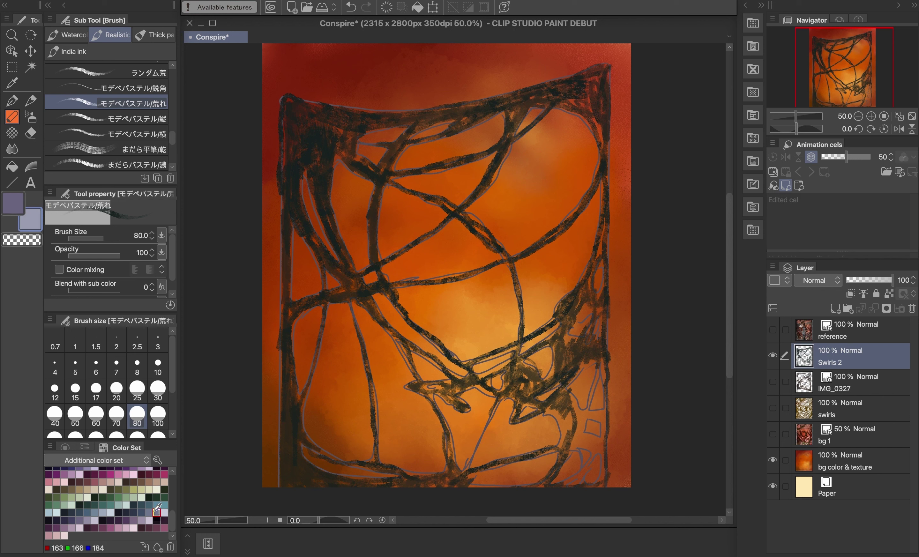
click(100, 162)
scroll(172, 140, down, 3)
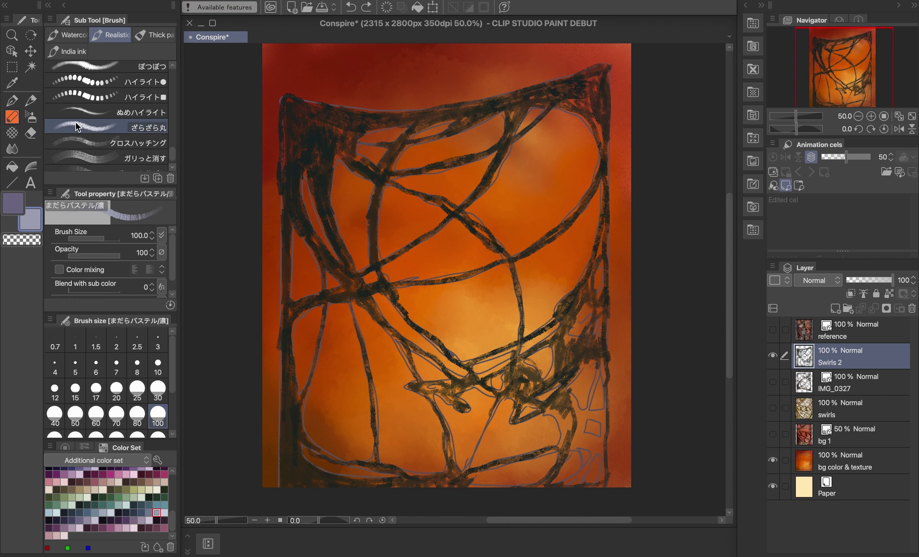
click(76, 121)
drag(308, 120, 311, 159)
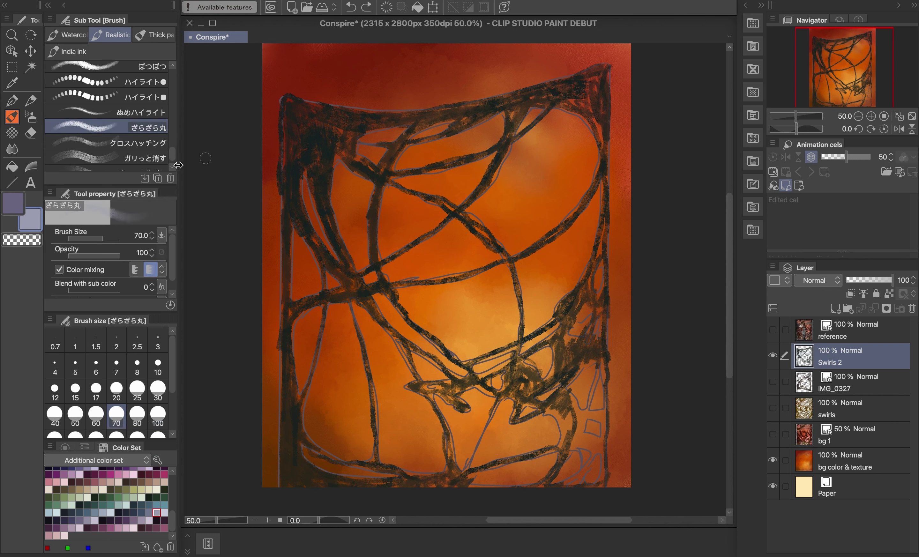
click(108, 143)
scroll(96, 166, down, 1)
click(80, 135)
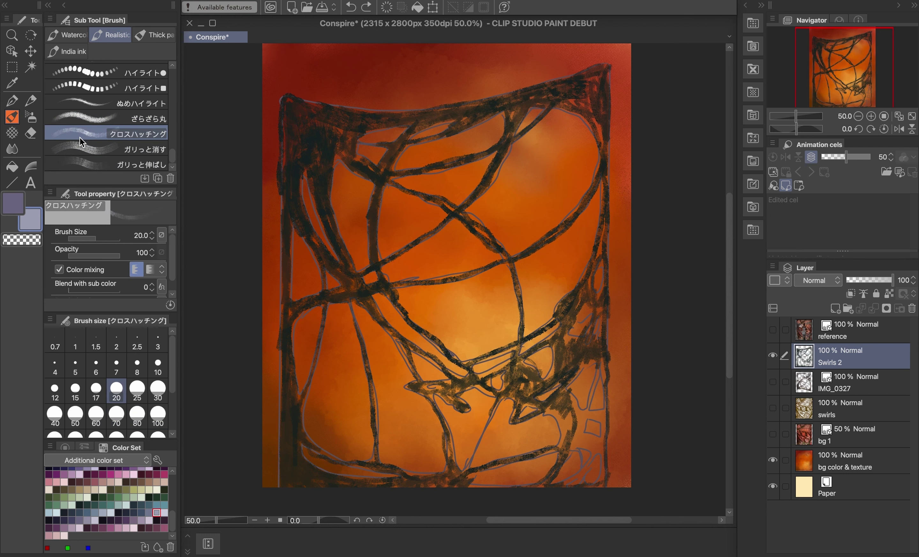
click(85, 119)
mouse_move(301, 119)
mouse_down()
mouse_move(290, 183)
mouse_move(355, 287)
mouse_up()
drag(323, 132, 370, 295)
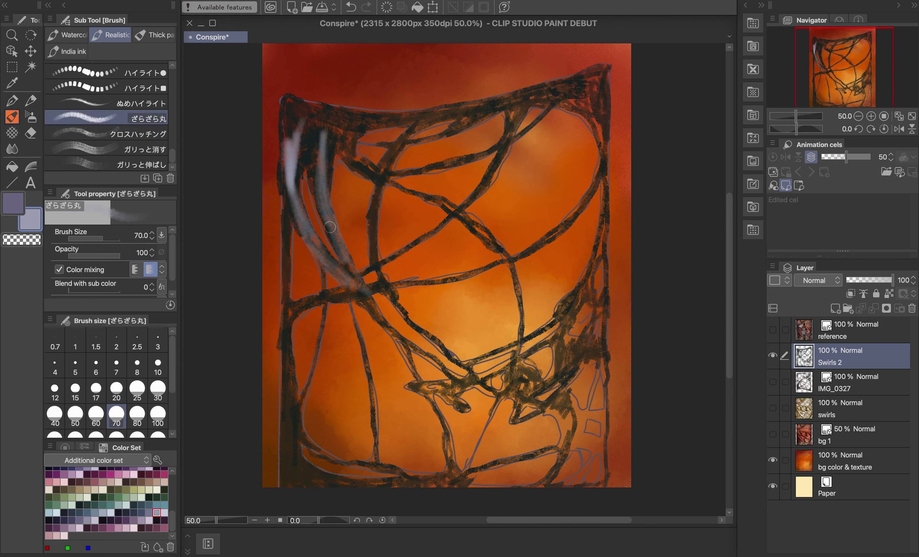
- Paint grey-blue highlights along the upper-left junction, the left border, the upper-right corner and the long curved branch between both side borders
drag(309, 115, 398, 186)
drag(284, 101, 281, 233)
drag(282, 180, 286, 446)
drag(291, 392, 289, 485)
drag(602, 71, 603, 159)
drag(589, 75, 602, 119)
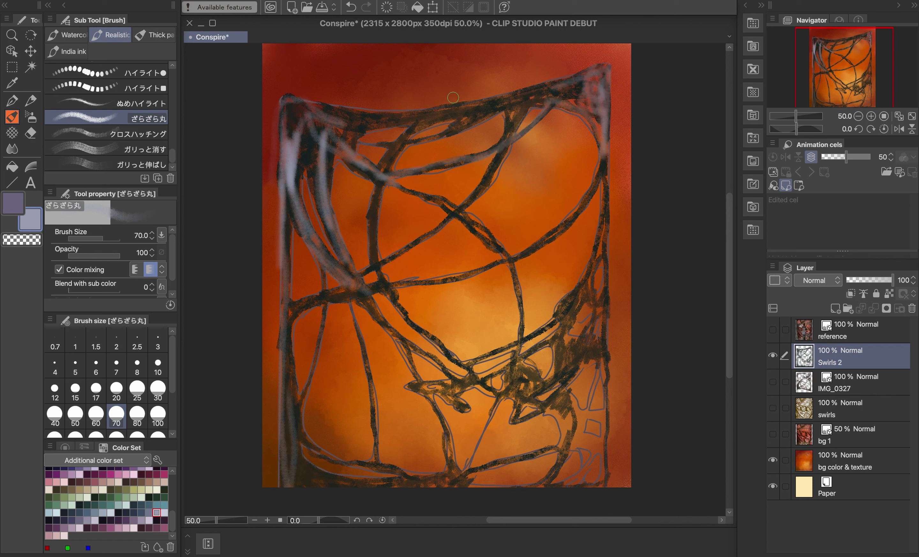
mouse_move(603, 165)
mouse_down()
mouse_move(603, 470)
mouse_move(290, 310)
mouse_up()
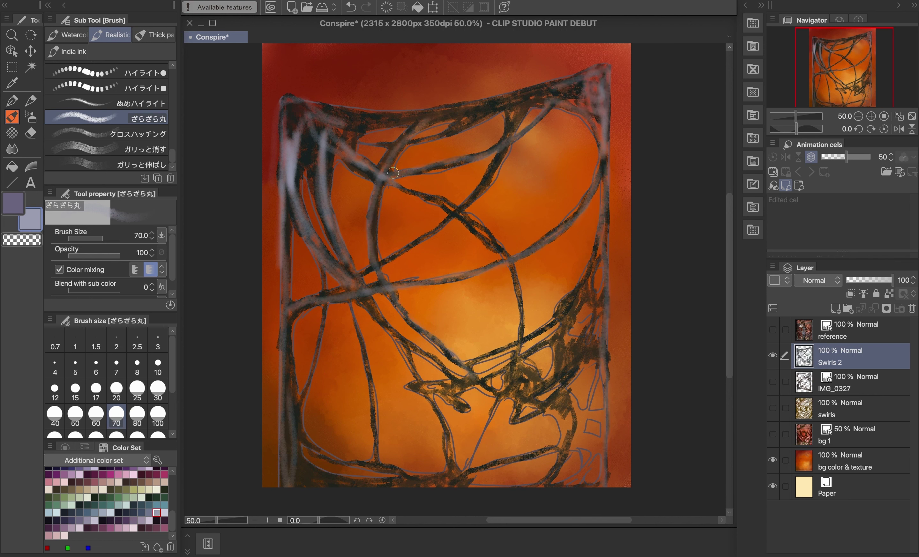
- Highlight the thin lower-left branches, the bottom border, the diagonal from the upper edge and the crossing branch through the middle
drag(354, 310, 377, 462)
mouse_move(466, 483)
mouse_down()
mouse_move(433, 492)
mouse_move(287, 328)
mouse_up()
drag(351, 132, 535, 91)
key(ctrl+z)
drag(531, 94, 353, 279)
drag(406, 192, 522, 345)
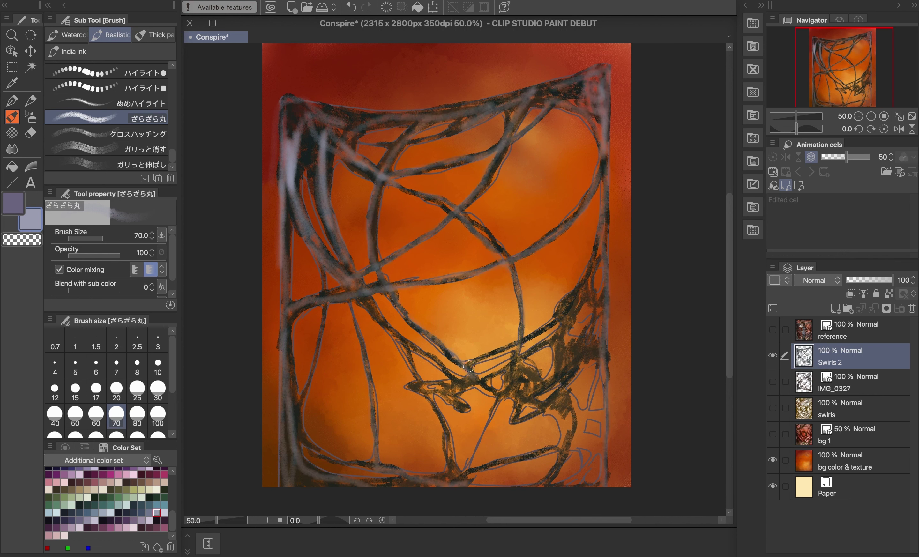
- Paint grey-blue highlights along the lower-right curved branch and through the dense clump down to the bottom-right corner
drag(468, 366, 586, 295)
mouse_move(564, 379)
mouse_down()
mouse_move(579, 427)
mouse_move(568, 449)
mouse_up()
drag(593, 350, 569, 376)
drag(595, 370, 588, 410)
drag(594, 445, 572, 485)
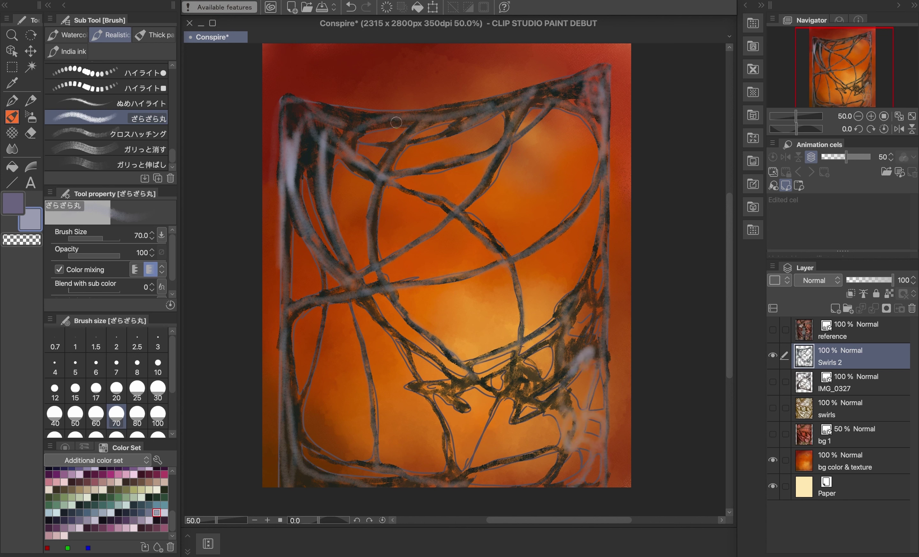
- Add grey-blue highlights to the upper-left edge and knot, the lower-left corner and bottom border, and the lower-centre leaf shapes
drag(396, 122, 291, 109)
drag(331, 137, 323, 132)
mouse_move(348, 294)
mouse_down()
mouse_move(291, 353)
mouse_move(371, 467)
mouse_up()
mouse_move(284, 480)
mouse_down()
mouse_move(428, 481)
mouse_move(421, 389)
mouse_up()
mouse_move(400, 336)
mouse_down()
mouse_move(468, 379)
mouse_move(517, 368)
mouse_up()
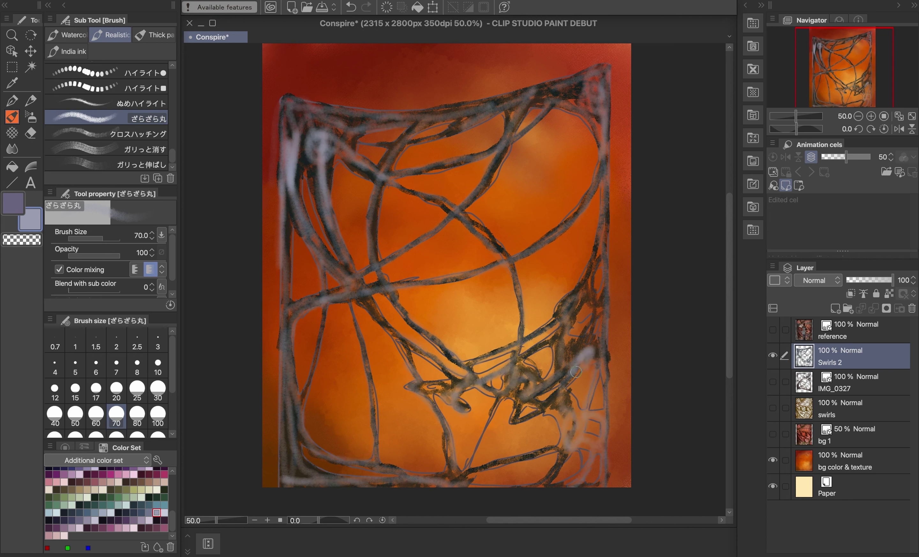
- Strengthen the grey-blue highlights with a second pass over the upper edge, the central crossing branches and the right-hand clump
mouse_move(577, 372)
mouse_down()
mouse_move(566, 351)
mouse_move(595, 247)
mouse_up()
mouse_move(530, 98)
mouse_down()
mouse_move(501, 161)
mouse_move(401, 121)
mouse_up()
mouse_move(548, 107)
mouse_down()
mouse_move(594, 88)
mouse_move(586, 120)
mouse_up()
drag(536, 249, 335, 300)
drag(389, 259, 494, 173)
drag(495, 244, 415, 196)
drag(396, 333, 430, 397)
drag(349, 280, 375, 318)
drag(597, 303, 577, 323)
drag(605, 303, 603, 383)
drag(581, 417, 572, 448)
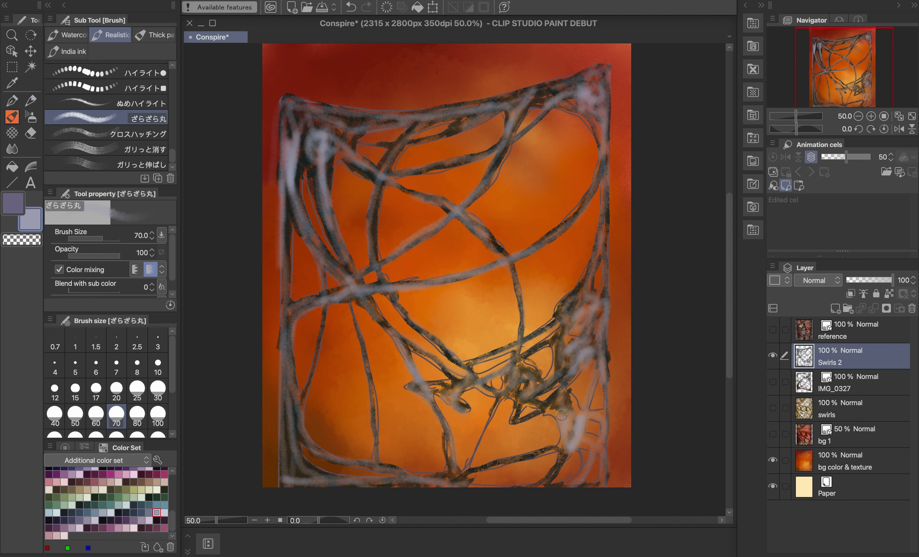
- Switch to a dark navy colour and paint shadow strokes over the lower-right clump
click(64, 513)
drag(601, 398, 564, 447)
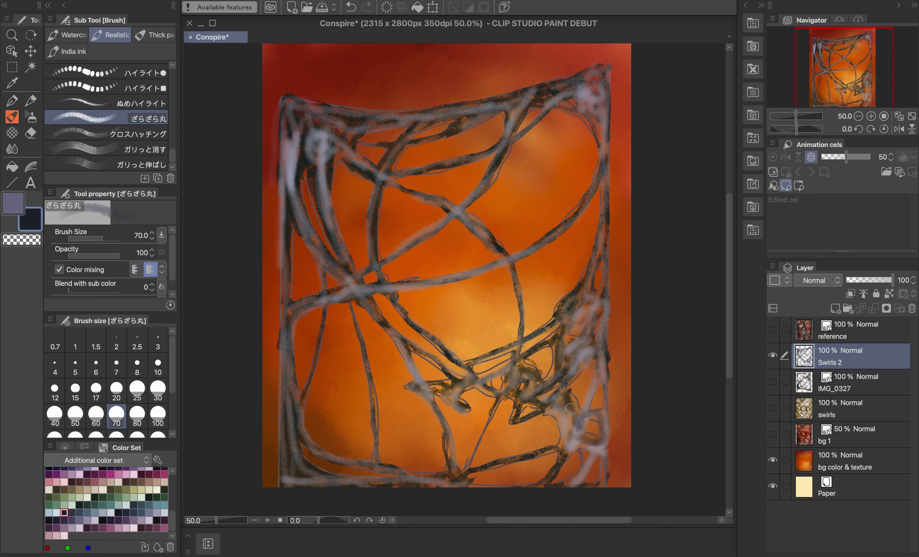
drag(597, 357, 572, 447)
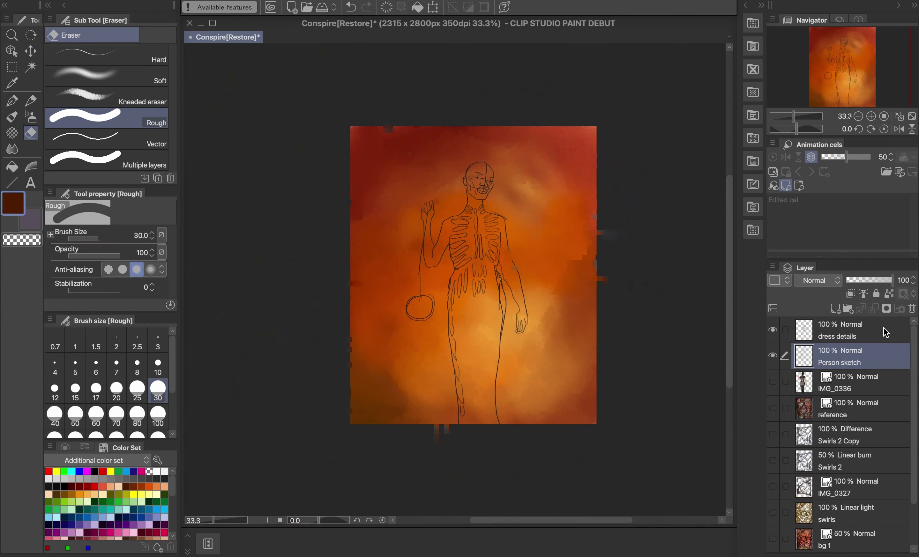
- Try a test stroke with the Mechanical pencil beside the figure's hip ovals on the dress details layer
scroll(461, 189, up, 3)
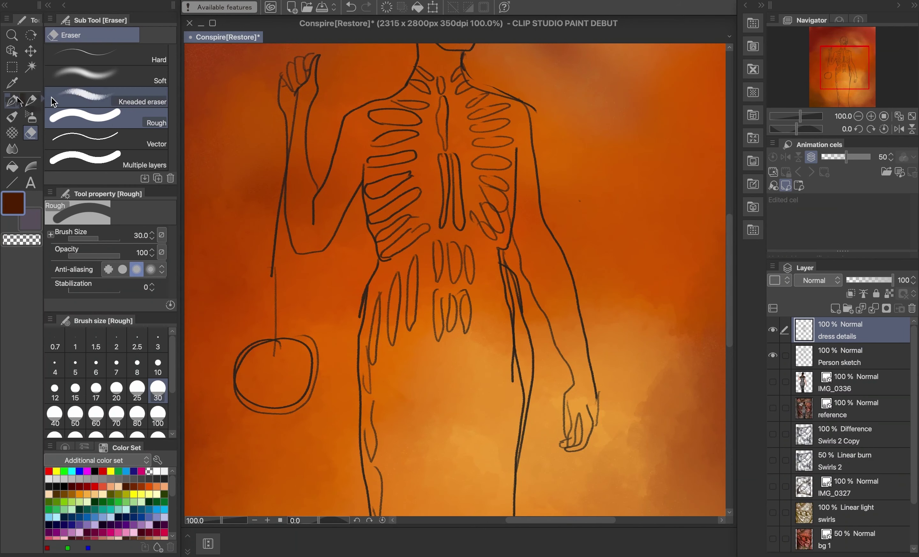
click(31, 100)
click(12, 100)
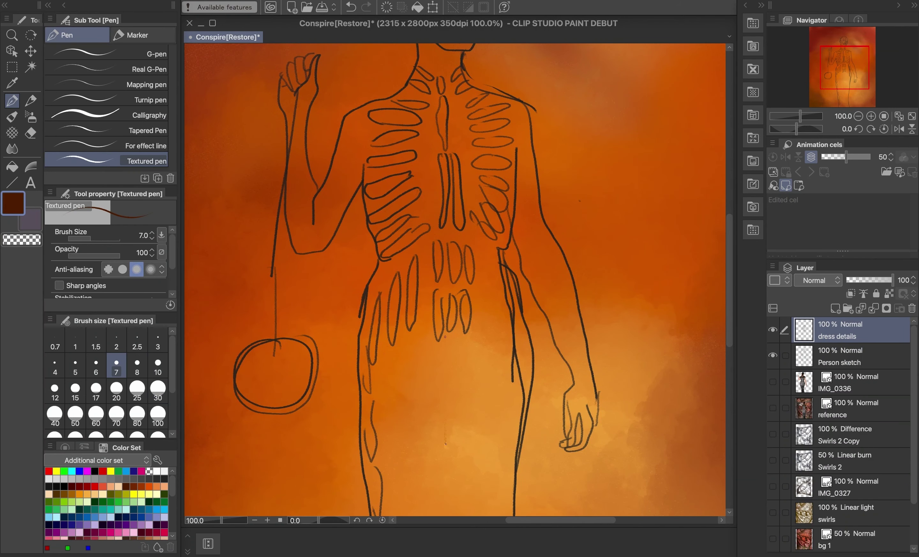
click(31, 101)
click(143, 130)
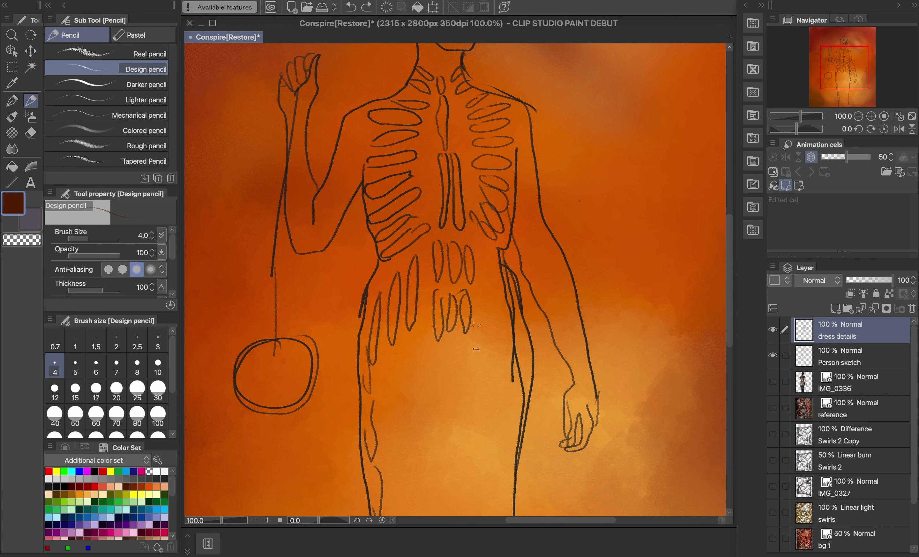
scroll(488, 353, up, 5)
click(139, 162)
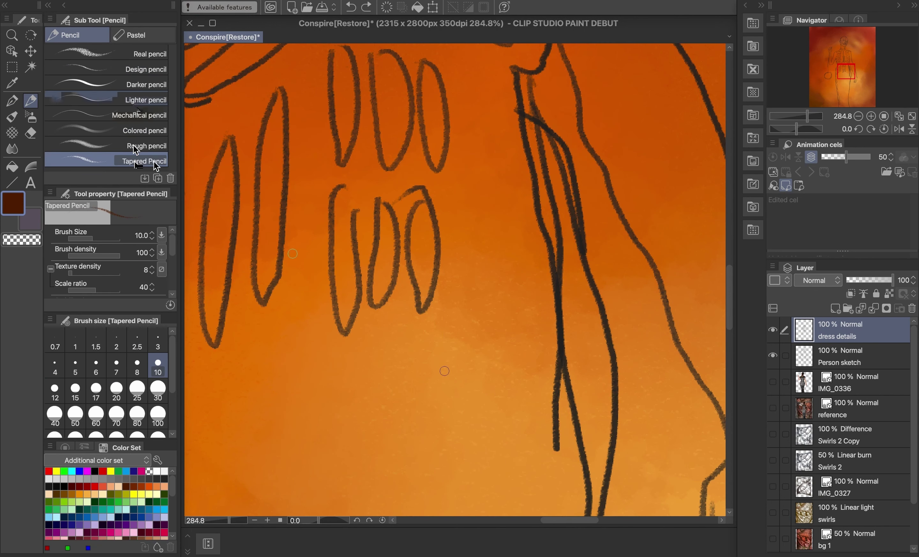
click(132, 54)
click(117, 115)
drag(476, 338, 515, 402)
key(super+z)
- Try a test stroke with the Textured pen beside the hip ovals
click(12, 101)
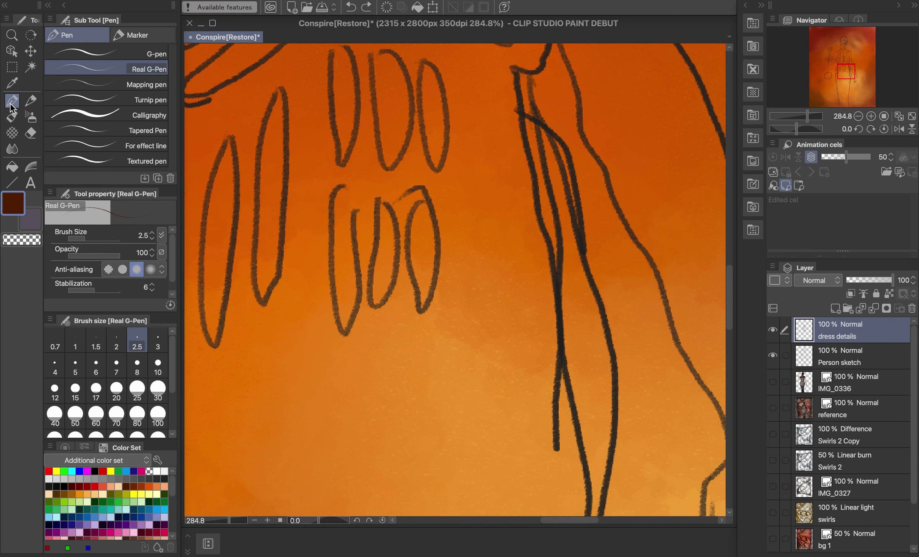
click(117, 164)
drag(486, 322, 494, 405)
key(ctrl+z)
key(comma)
key(comma)
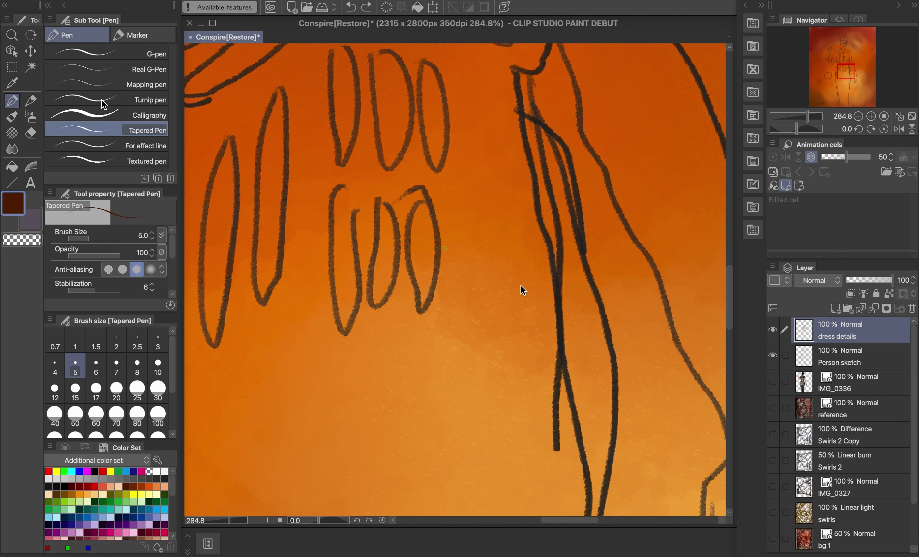
- Try a test stroke with the Tapered Pencil at size 10 beside the hip ovals
click(30, 101)
click(105, 162)
scroll(508, 383, down, 5)
drag(495, 369, 507, 391)
key(super+z)
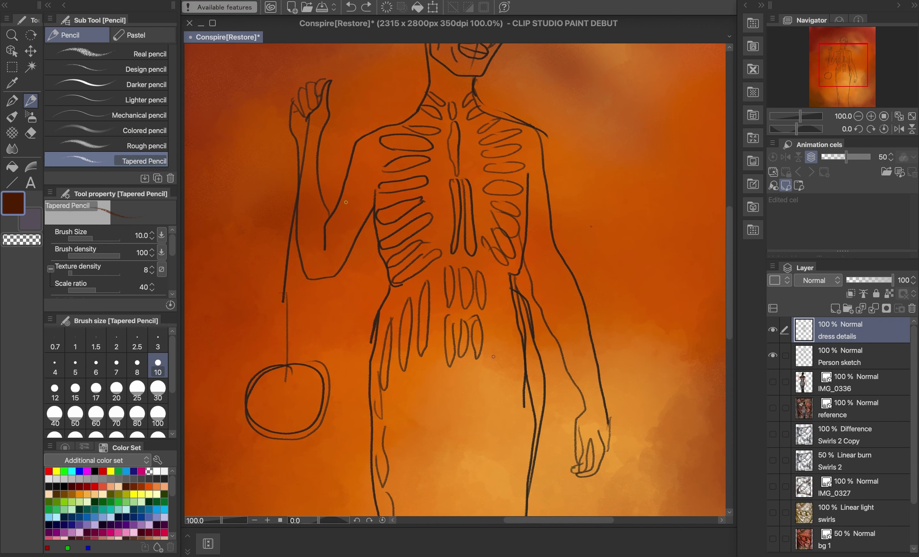
- Choose the Design pencil at size 4 and sample the sketch line's dark brown as the drawing colour
click(144, 70)
drag(492, 330, 493, 364)
scroll(493, 364, up, 1)
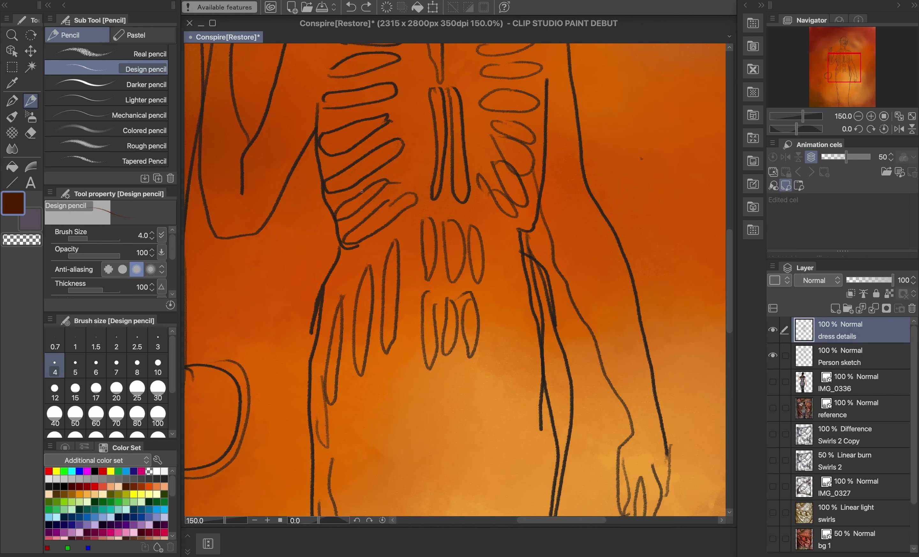
scroll(362, 191, up, 4)
double_click(15, 204)
click(55, 92)
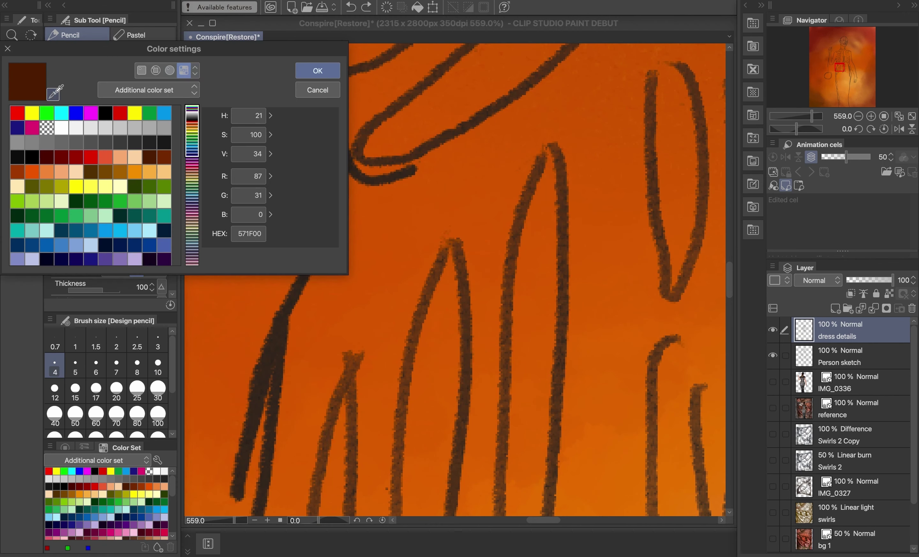
click(281, 344)
click(320, 70)
- Draw slim elongated ovals beside the existing hip ovals on the dress details layer
scroll(197, 207, down, 3)
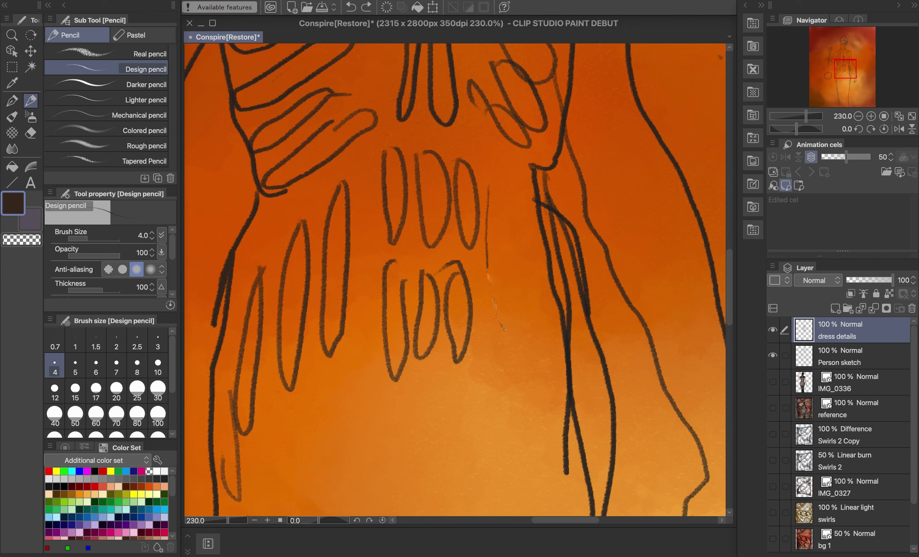
drag(505, 331, 492, 193)
mouse_move(528, 229)
mouse_down()
mouse_move(526, 338)
mouse_move(526, 236)
mouse_up()
- Erase the stray inner line along the figure's right-hand hip and thigh on the Person sketch layer
click(864, 363)
key(e)
drag(541, 186, 556, 450)
- Draw a row of elongated ovals across the dress below the hip ovals with the Design pencil
key(p)
scroll(550, 270, down, 1)
key(p)
drag(515, 281, 492, 221)
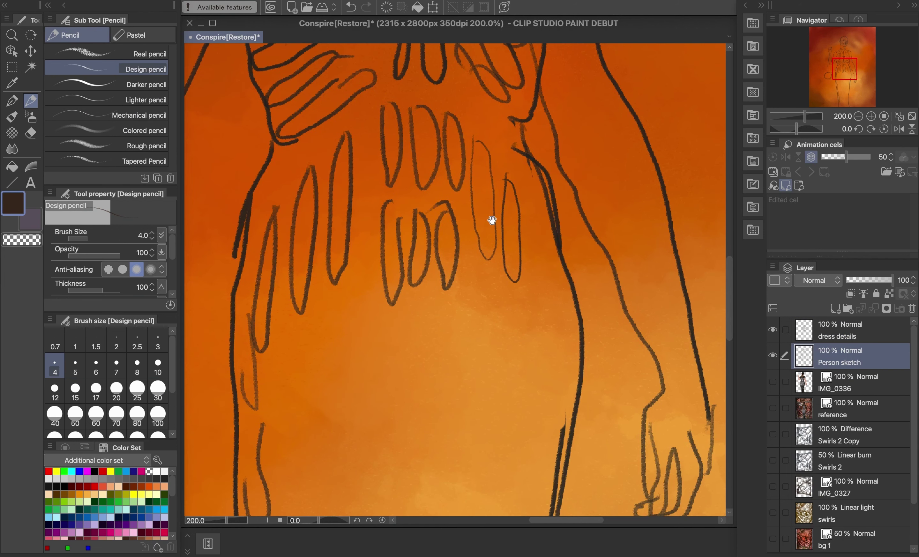
drag(532, 342, 541, 351)
mouse_move(552, 362)
mouse_down()
mouse_move(571, 363)
mouse_move(554, 357)
mouse_up()
drag(506, 300, 460, 389)
mouse_move(442, 287)
mouse_down()
mouse_move(431, 406)
mouse_move(423, 289)
mouse_up()
drag(400, 315, 404, 336)
drag(363, 301, 360, 291)
drag(318, 324, 319, 319)
mouse_move(290, 355)
mouse_down()
mouse_move(287, 453)
mouse_move(288, 348)
mouse_up()
- Add another row of elongated ovals across the thighs below the previous row
key(super+minus)
drag(479, 319, 482, 155)
drag(474, 283, 488, 217)
drag(464, 221, 409, 230)
drag(398, 236, 391, 311)
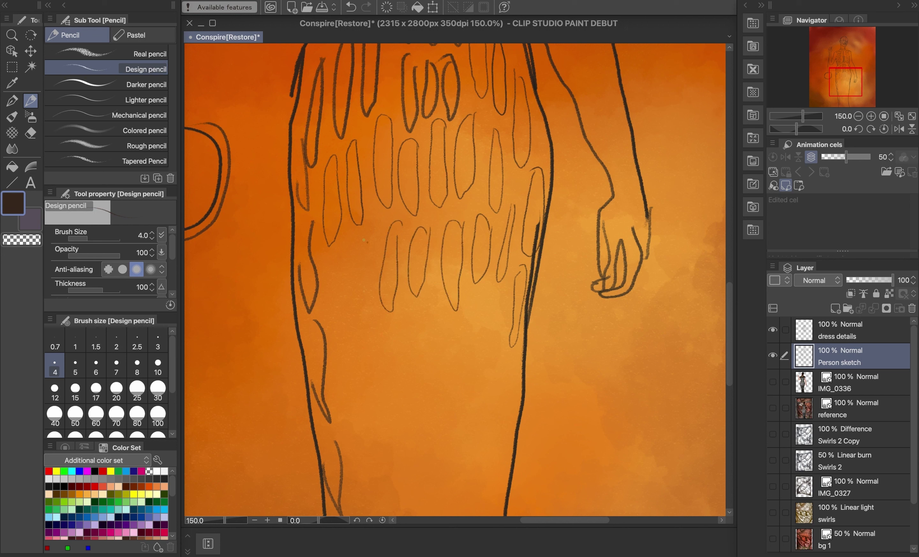
- Hide the dress details layer, lasso the new ovals on Person sketch, copy them to a new layer and delete the originals
click(777, 328)
key(m)
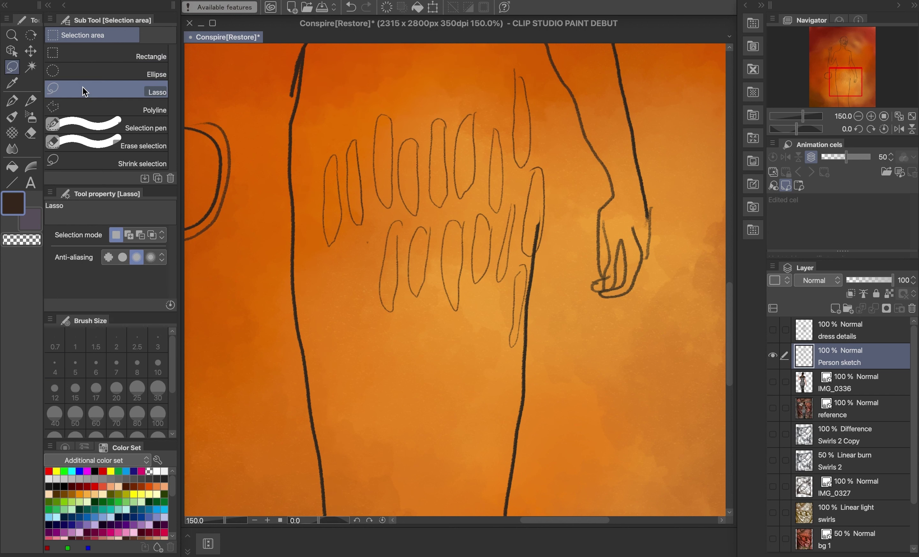
mouse_move(341, 120)
mouse_down()
mouse_move(512, 58)
mouse_move(528, 290)
mouse_move(335, 129)
mouse_up()
key(super+c)
key(super+v)
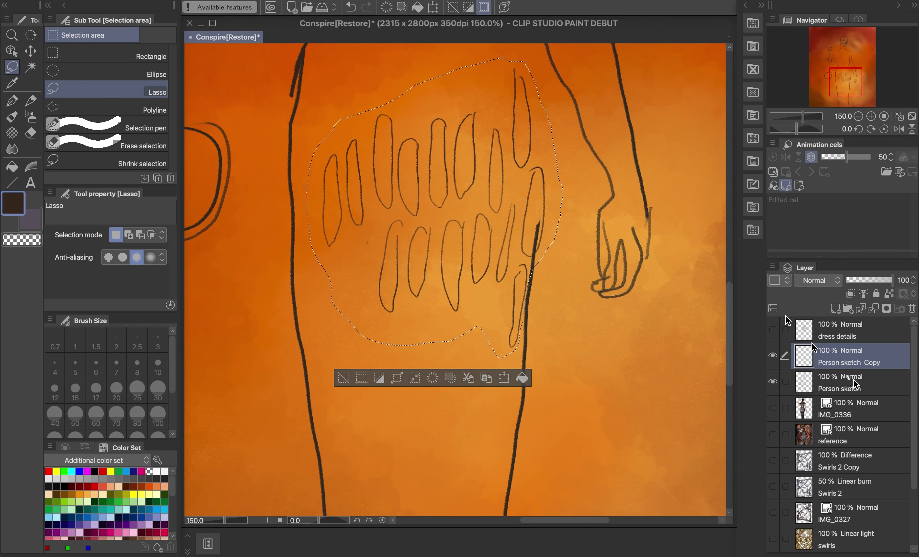
click(856, 385)
key(Delete)
- Merge the copied ovals layer with dress details, rename the merged layer "dress dets" and clear the selection
click(869, 358)
shift+click(865, 335)
click(773, 330)
right_click(865, 335)
click(849, 281)
right_click(860, 336)
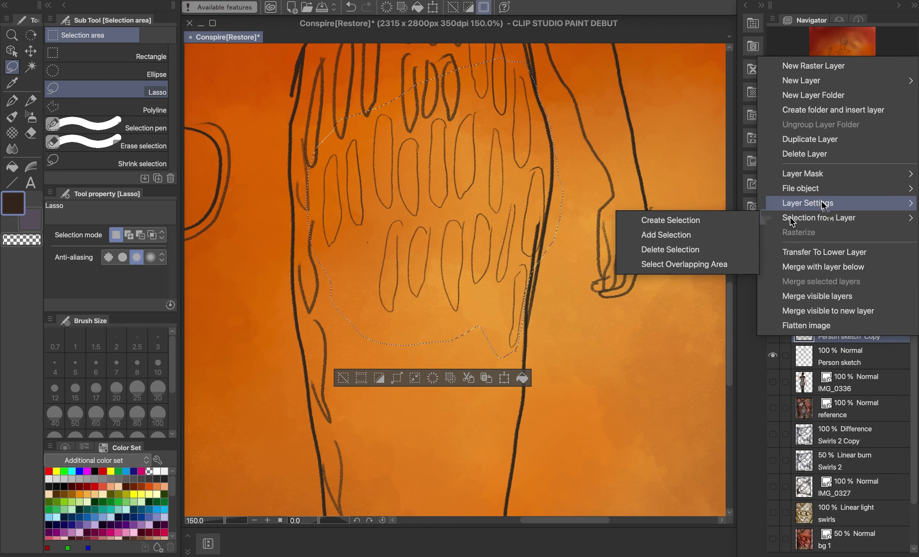
mouse_move(824, 203)
click(650, 278)
text(dress dets)
key(Return)
key(ctrl+d)
- Draw the next rows of elongated ovals across the dress towards the knees with the Design pencil
click(32, 102)
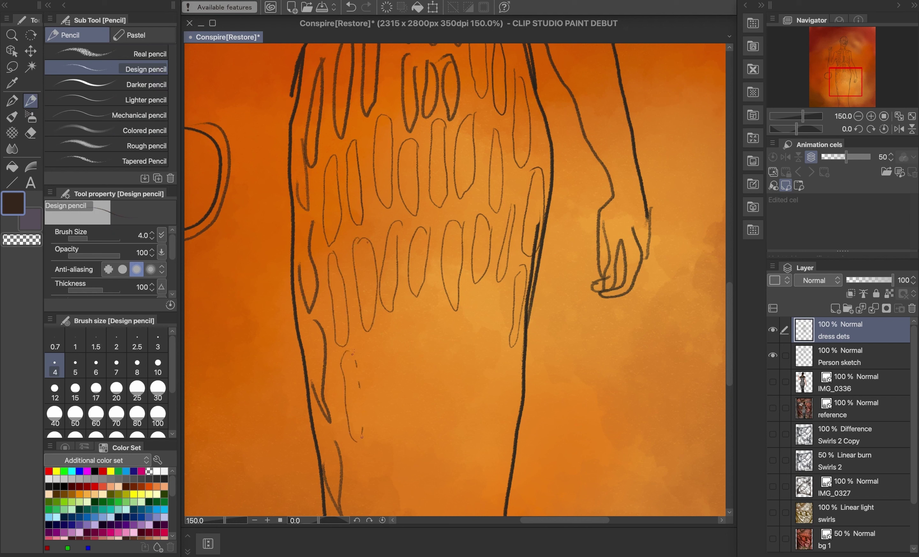
drag(362, 437, 361, 440)
drag(389, 341, 387, 342)
drag(408, 311, 411, 311)
drag(505, 366, 499, 360)
scroll(488, 301, down, 5)
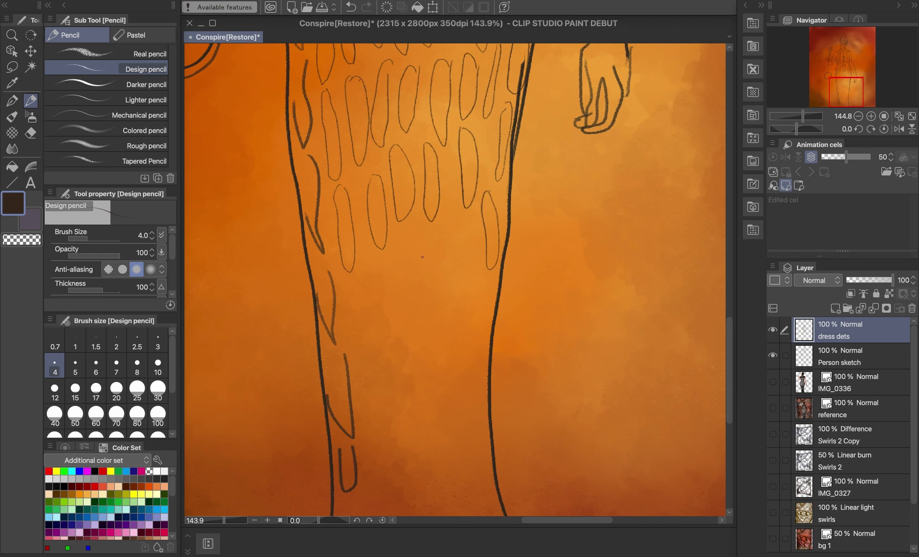
- Draw a column of elongated ovals down the inside of the right-hand leg outline to the hem
drag(464, 219, 468, 223)
drag(483, 281, 483, 285)
drag(470, 370, 472, 361)
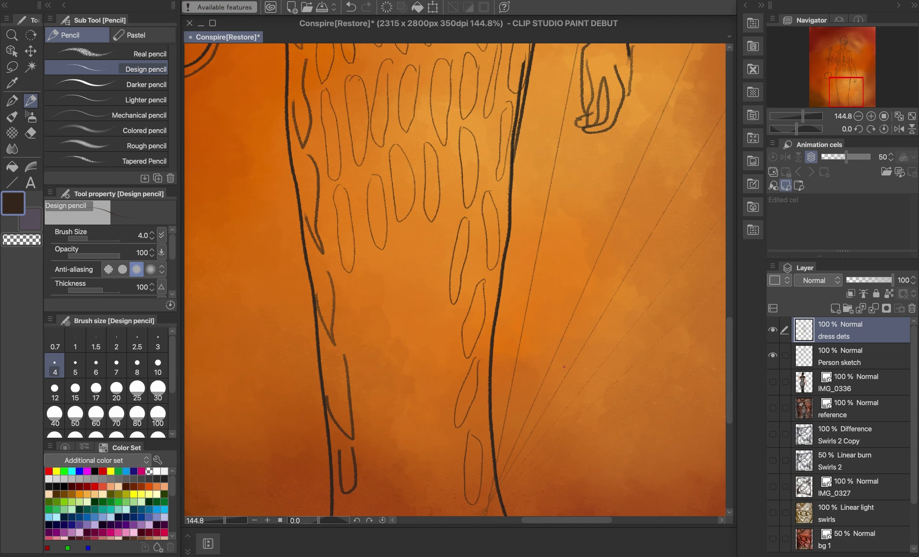
- Try undoing and redoing the latest pencil strokes to remove the stray radiating lines beside the dress
scroll(492, 383, down, 5)
key(ctrl+z)
key(ctrl+z)
key(ctrl+z)
key(ctrl+y)
key(ctrl+y)
scroll(526, 394, up, 5)
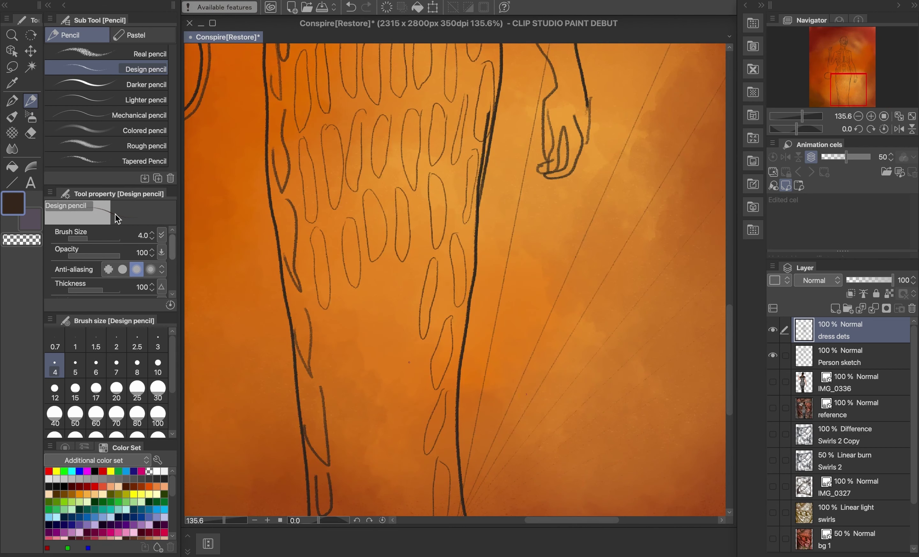
- Erase parts of the stray radiating lines beside the right-hand leg with the Rough eraser at size 30, then return to the Design pencil
click(30, 133)
scroll(526, 300, down, 4)
scroll(441, 245, up, 3)
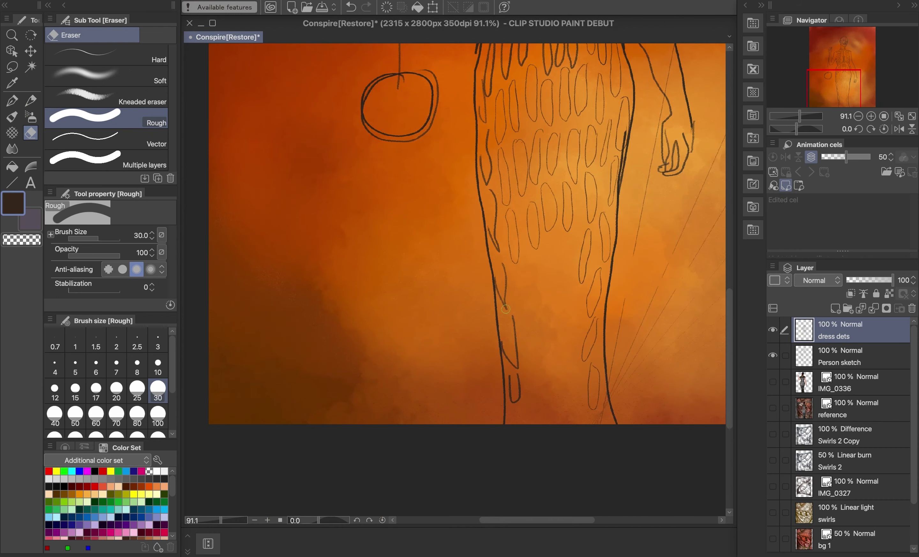
key(p)
key(p)
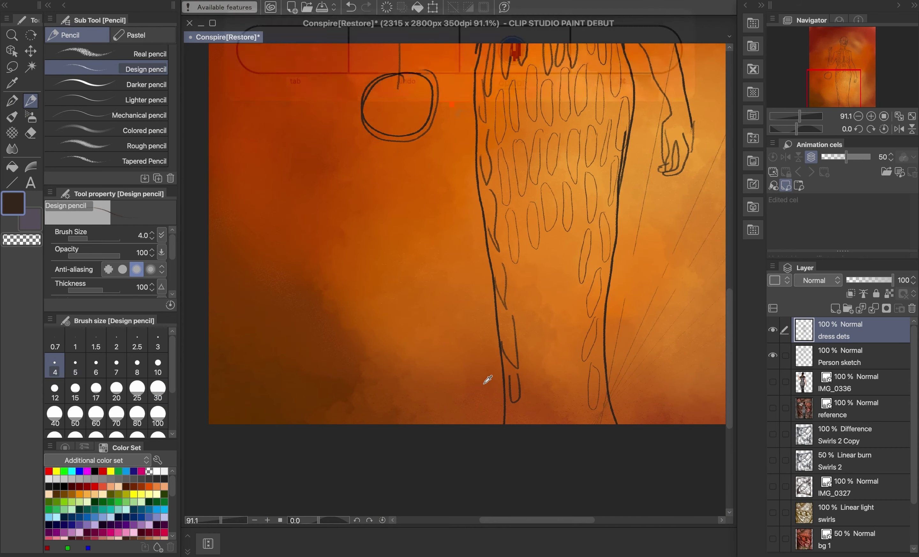
key(Tab)
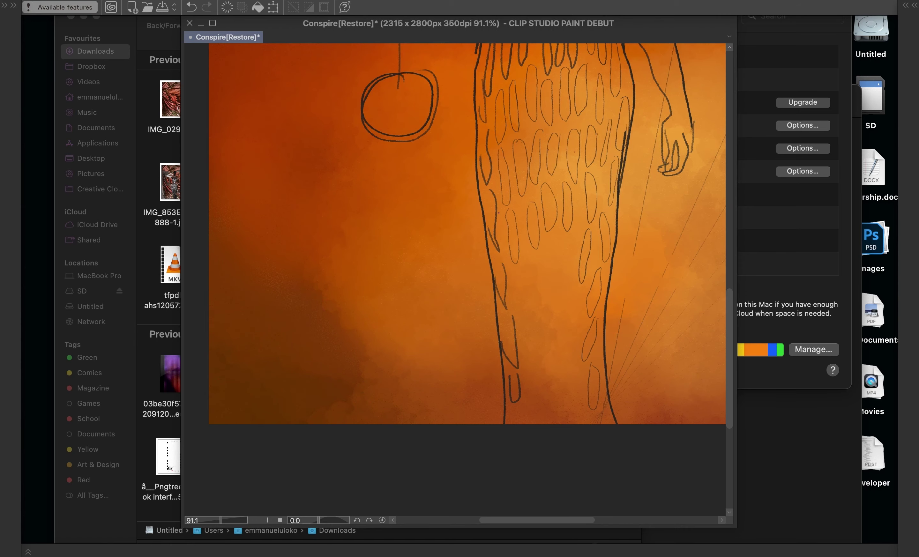
key(Tab)
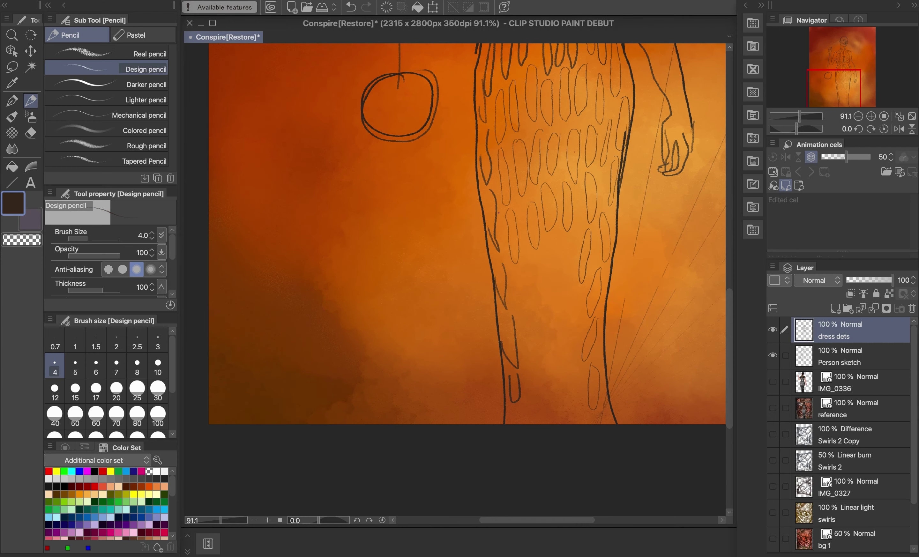
key(Tab)
scroll(505, 243, down, 5)
scroll(506, 243, up, 2)
key(Tab)
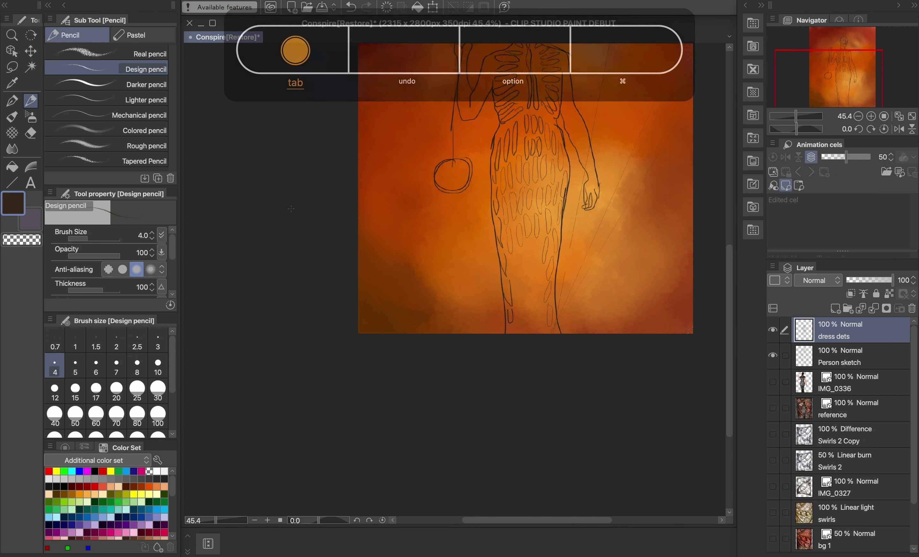
- Fill the lower part of the dress between the leg outlines with elongated ovals down to the canvas edge
scroll(575, 242, up, 5)
drag(448, 230, 456, 250)
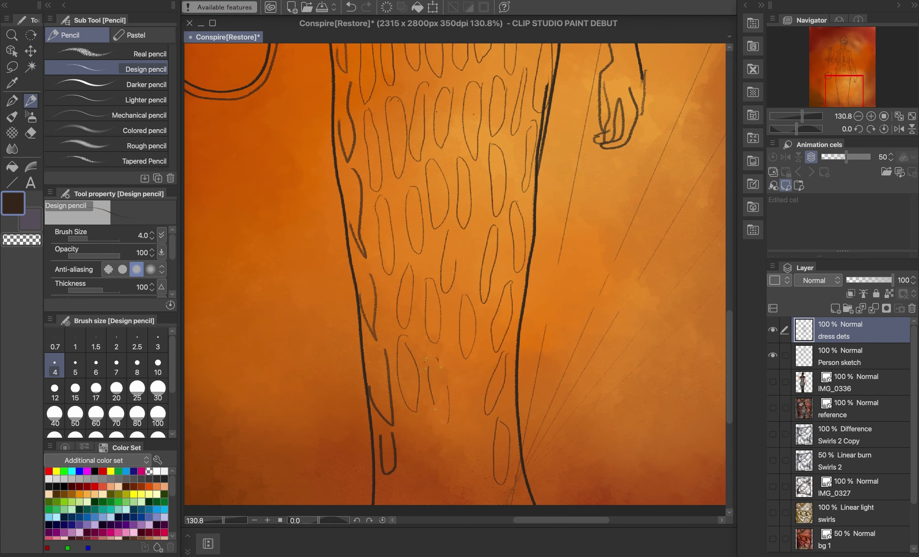
scroll(455, 274, down, 2)
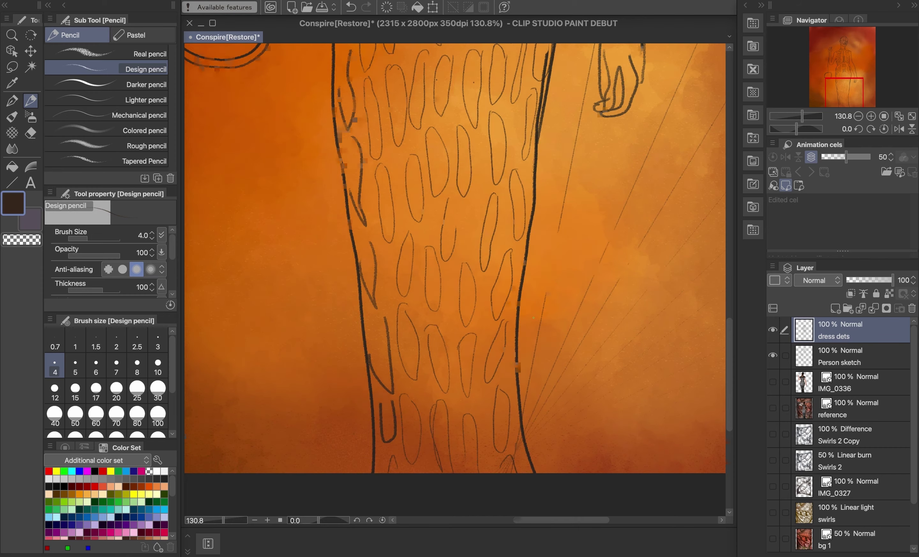
- Save the file and draw pointed triangular marks along the right-hand arm from the shoulder to the wrist
scroll(553, 451, down, 4)
scroll(452, 358, up, 5)
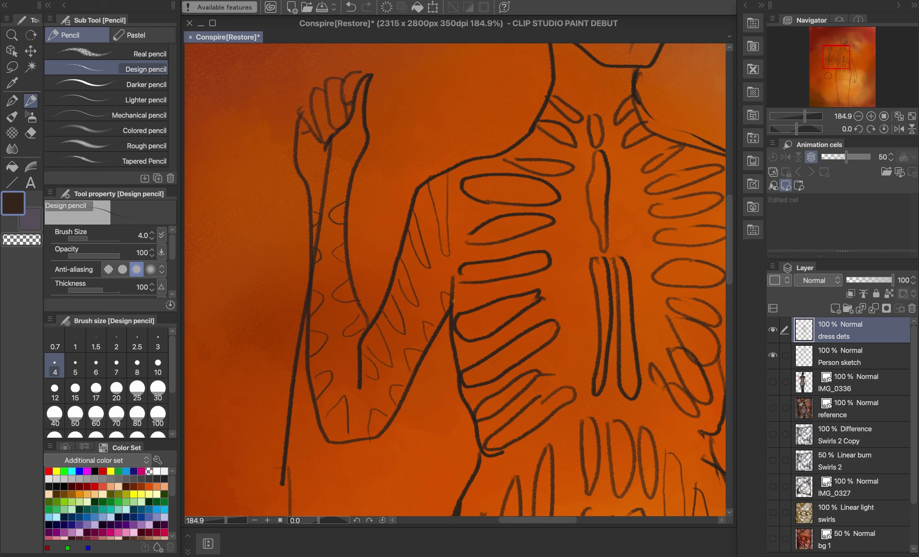
scroll(454, 301, down, 4)
scroll(493, 174, up, 5)
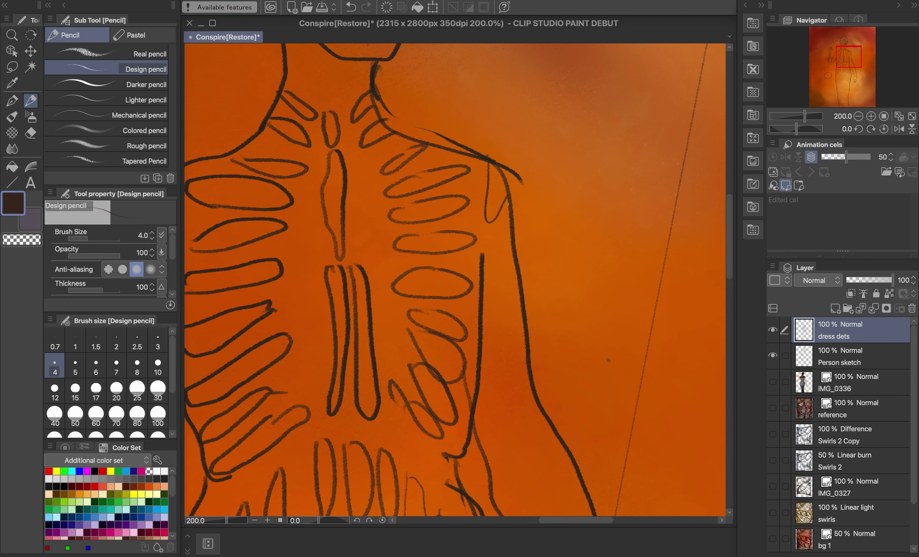
key(ctrl+s)
click(563, 213)
drag(510, 244, 521, 276)
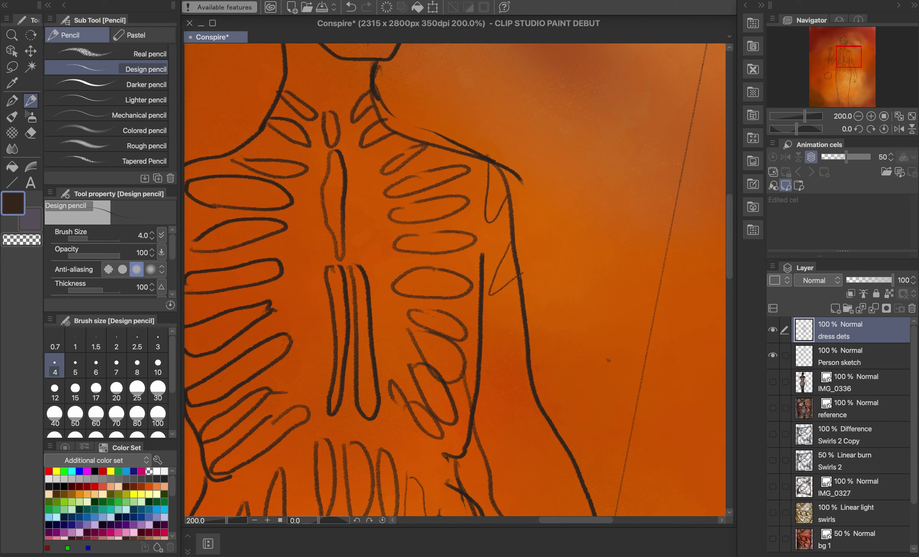
scroll(544, 393, down, 2)
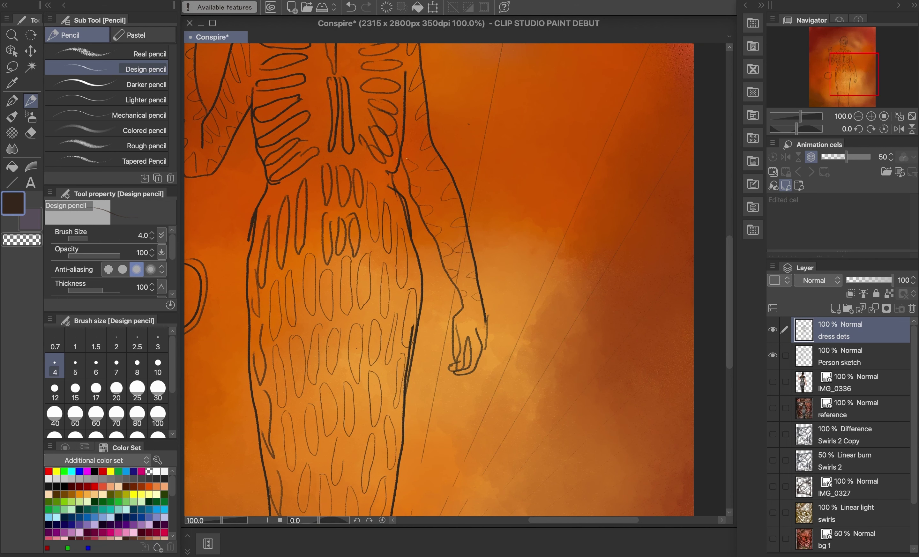
- Create a new raster layer above the dress dets layer
scroll(417, 221, down, 2)
key(ctrl+shift+n)
scroll(589, 411, down, 1)
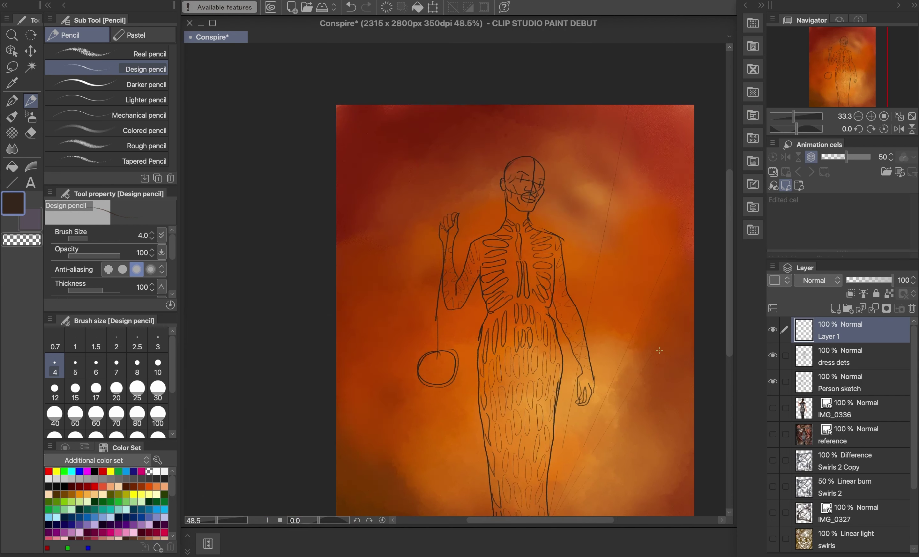
- Show the IMG_0336 reference photo, scale it down and place it beside the sketched figure in the canvas's upper-left area
scroll(554, 347, up, 2)
click(773, 408)
click(786, 408)
click(433, 7)
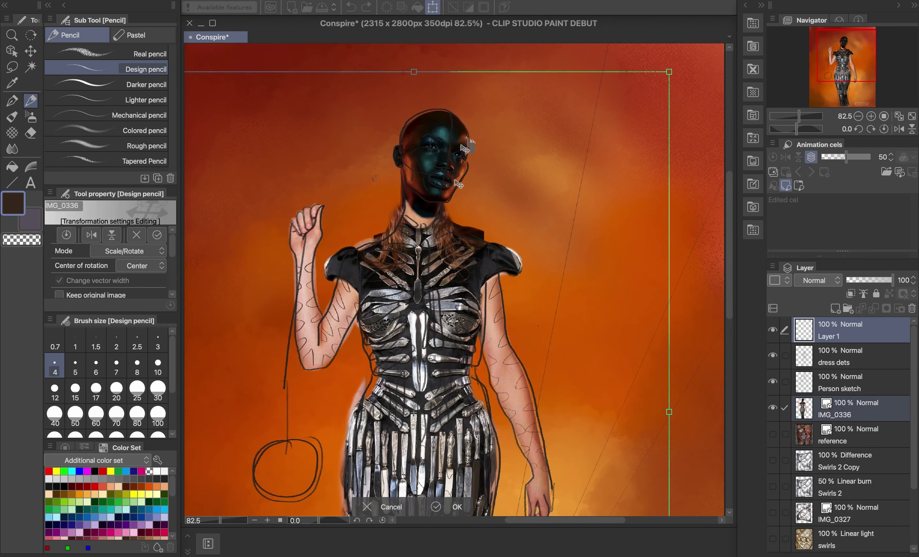
scroll(464, 189, down, 2)
drag(590, 325, 490, 326)
drag(370, 350, 292, 246)
scroll(300, 234, down, 4)
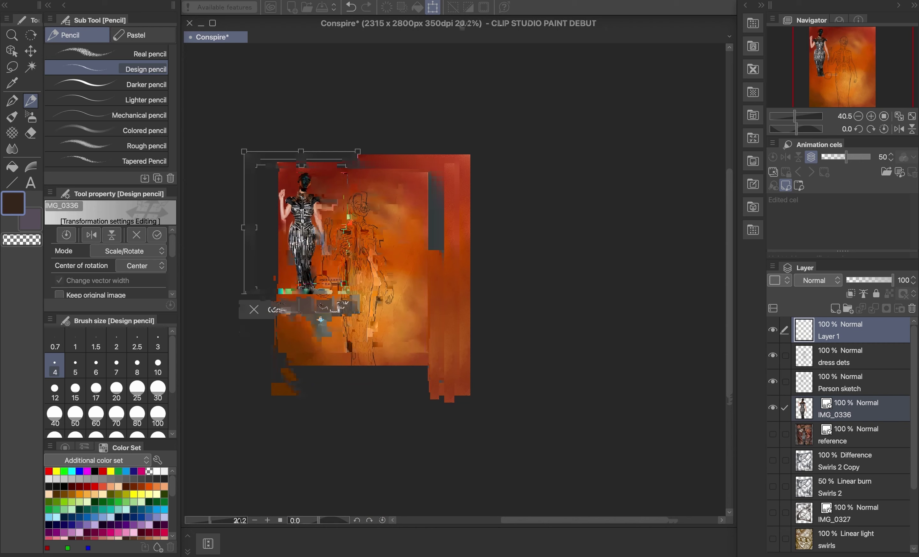
click(354, 288)
- Fill the sketched head and upper neck with a near-black purple using the SKIN BRUSH at size 100 on Layer 1
scroll(451, 251, up, 6)
drag(451, 252, 598, 319)
scroll(597, 323, up, 1)
scroll(597, 323, down, 1)
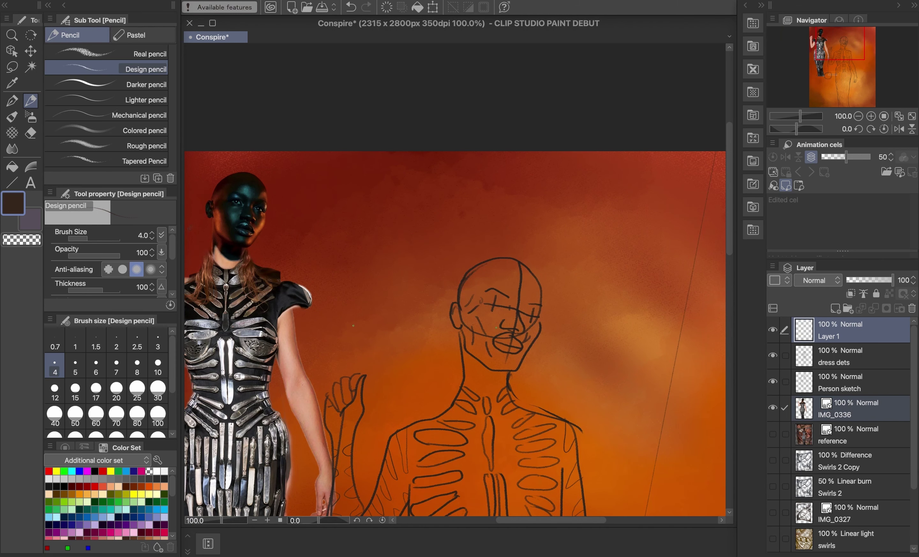
drag(172, 486, 179, 521)
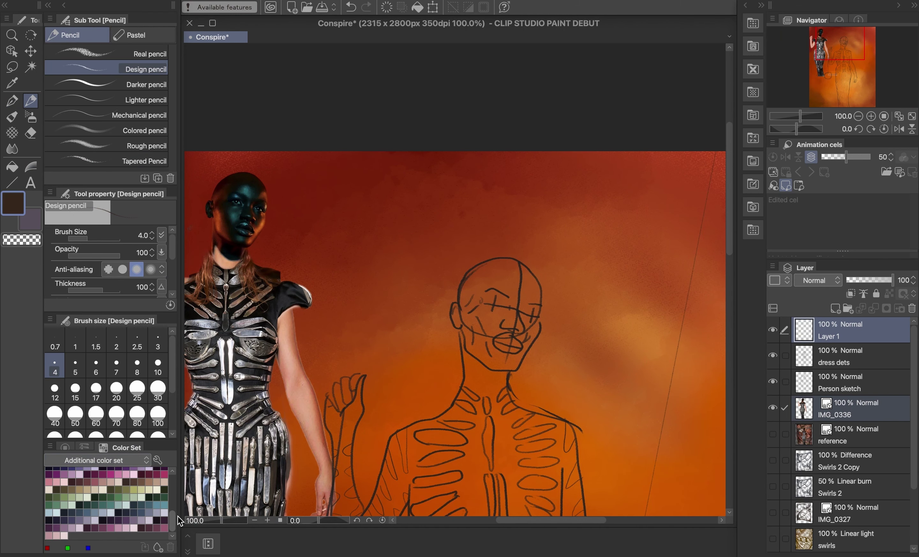
click(104, 520)
click(13, 120)
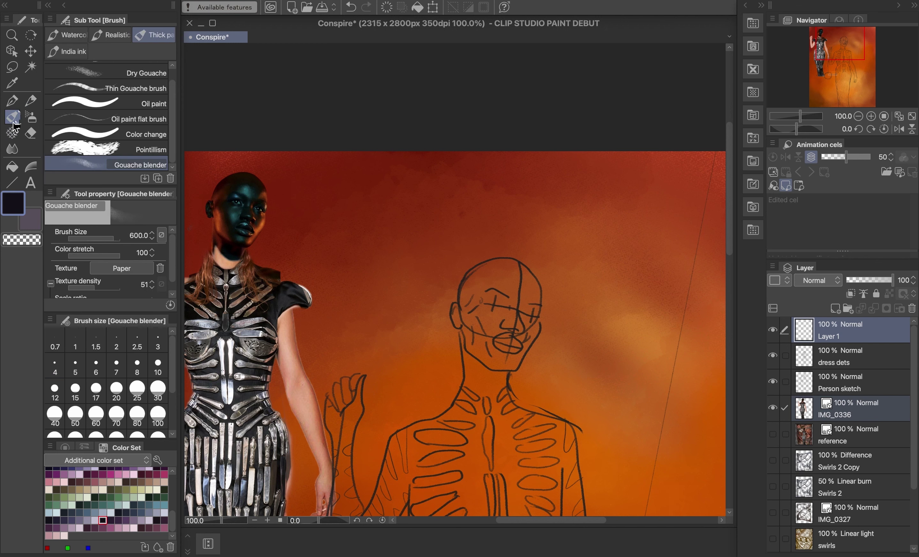
click(127, 40)
click(75, 39)
drag(172, 87, 175, 111)
scroll(175, 108, down, 3)
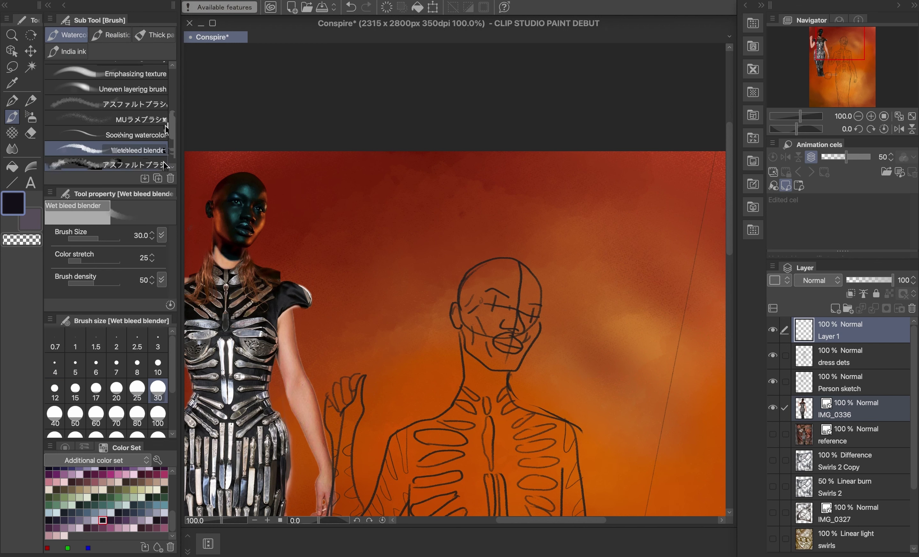
click(142, 149)
mouse_move(526, 285)
mouse_down()
mouse_move(492, 319)
mouse_move(470, 368)
mouse_move(534, 286)
mouse_move(526, 368)
mouse_up()
drag(490, 271, 474, 279)
scroll(519, 309, up, 3)
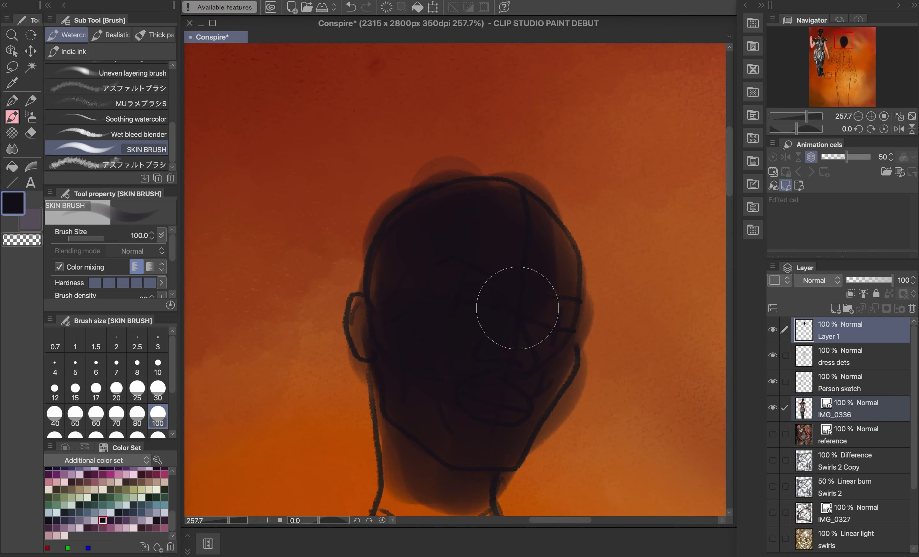
scroll(519, 309, down, 3)
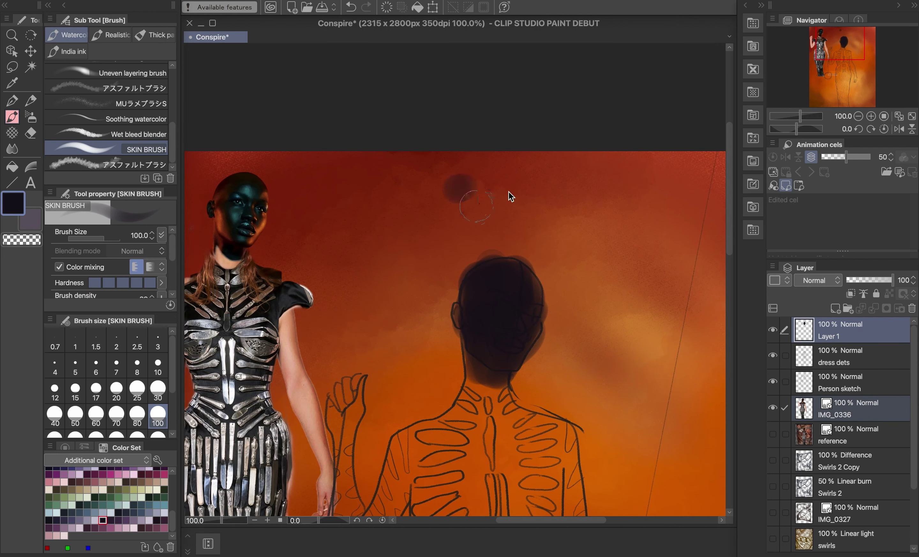
- Paint dark teal patches on the centre of the face and the chin with the Gouache brush at size 30
scroll(499, 379, up, 5)
click(114, 35)
mouse_move(172, 78)
mouse_down()
mouse_move(172, 127)
mouse_move(173, 110)
mouse_up()
click(152, 34)
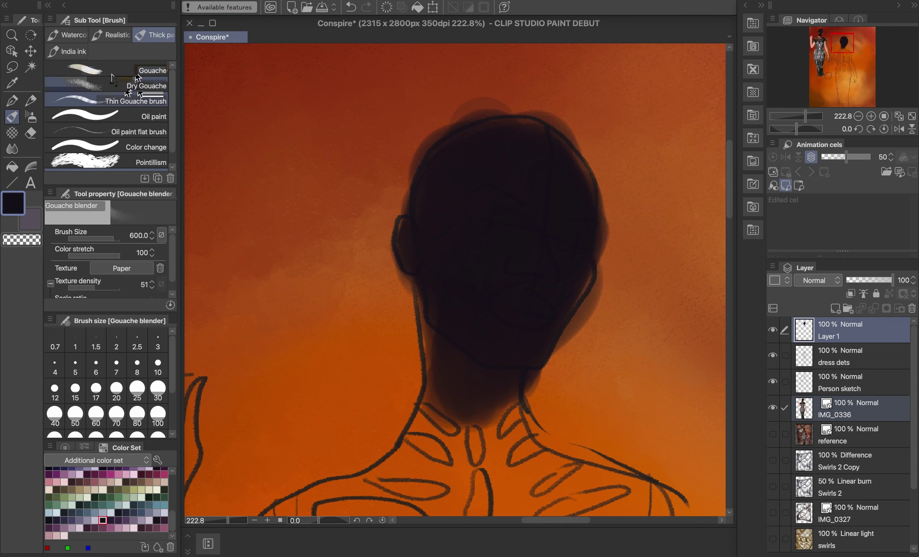
click(137, 70)
scroll(551, 234, down, 5)
click(95, 505)
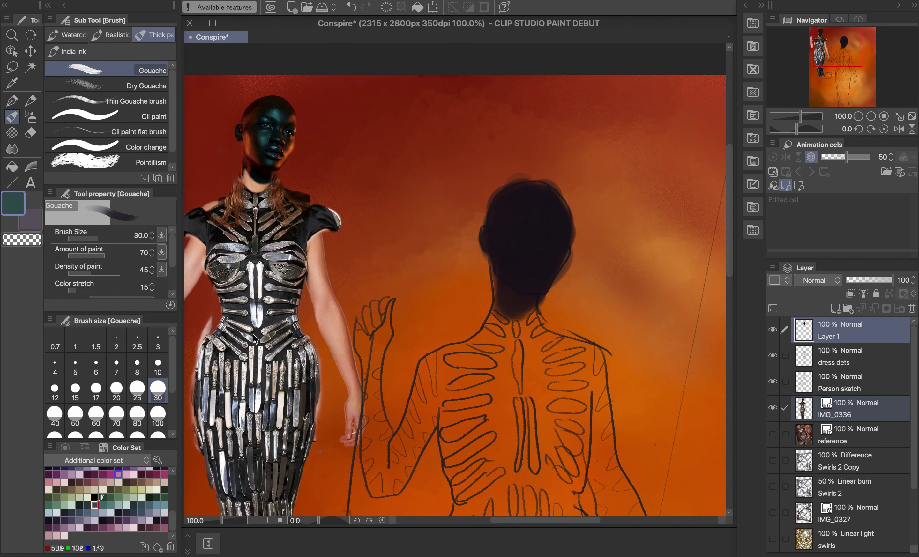
scroll(520, 210, up, 5)
scroll(570, 221, down, 5)
drag(583, 208, 569, 227)
key(super+z)
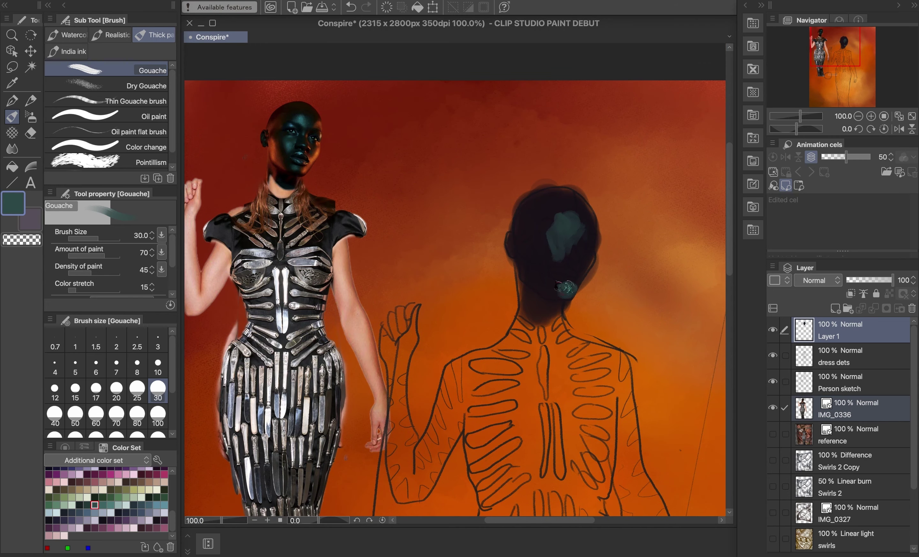
- Paint orange patches on the temples, cheeks, jaw and neck with the Gouache brush at size 30
scroll(107, 504, up, 10)
click(79, 494)
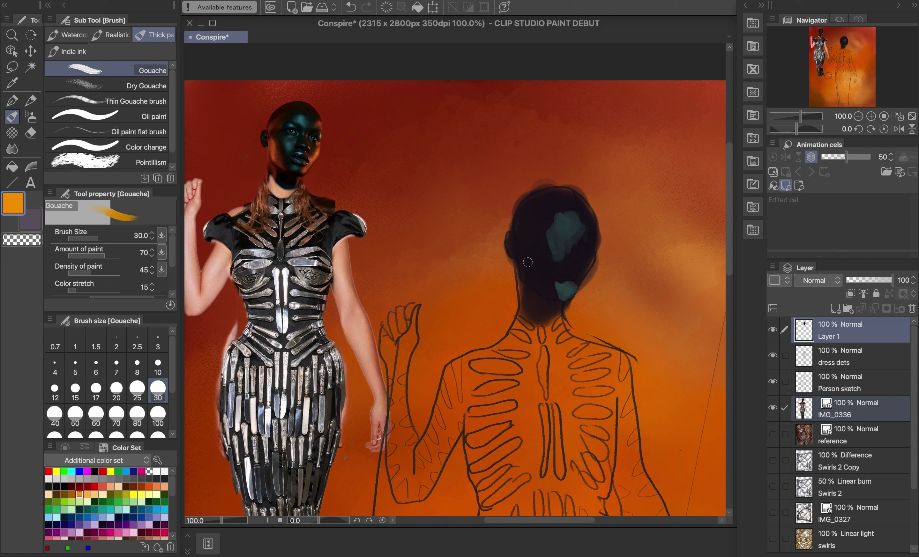
mouse_move(517, 227)
mouse_down()
mouse_move(533, 281)
mouse_move(524, 256)
mouse_up()
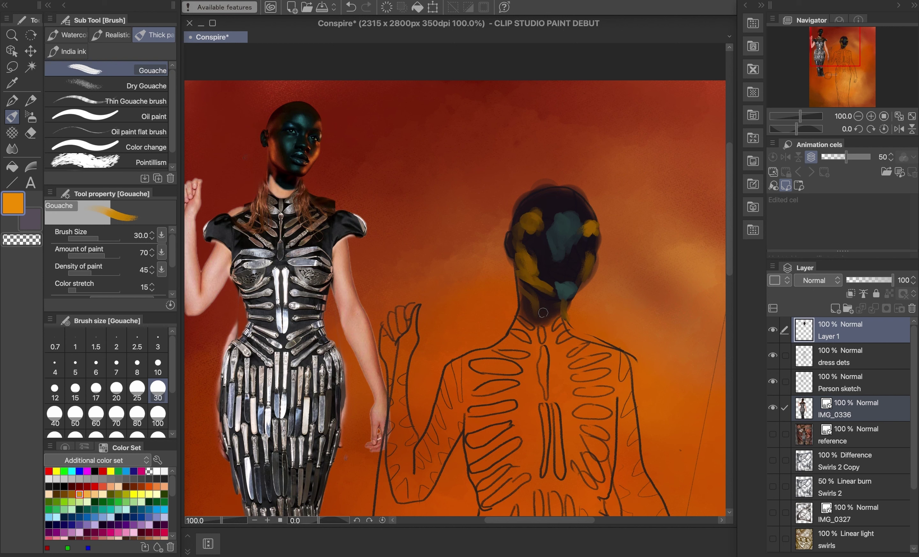
- Blend the orange and teal face patches with the Gouache blender at size 30, and move the Person sketch layer above Layer 1
scroll(582, 249, up, 4)
scroll(145, 143, down, 1)
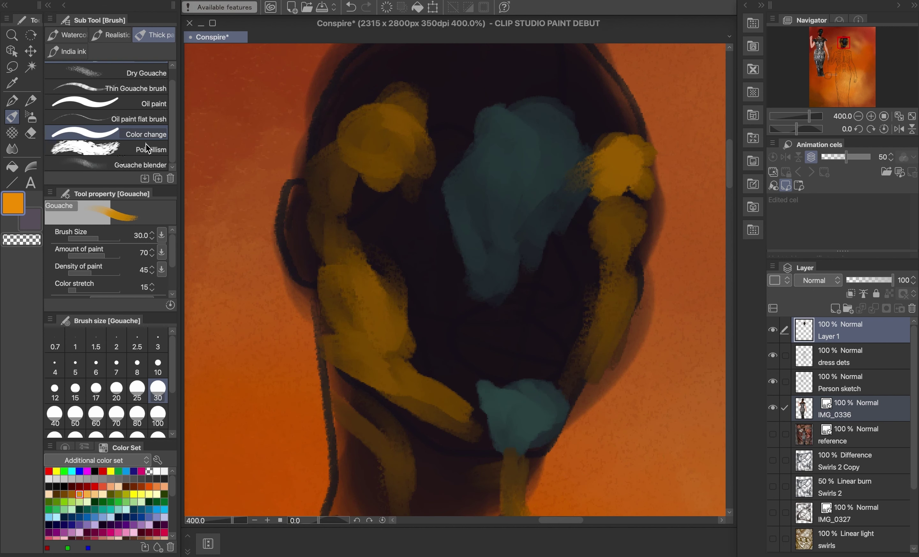
click(140, 165)
click(158, 391)
mouse_move(376, 280)
mouse_down()
mouse_move(448, 433)
mouse_move(419, 289)
mouse_move(472, 117)
mouse_move(347, 253)
mouse_move(493, 433)
mouse_move(371, 303)
mouse_up()
drag(845, 383, 845, 323)
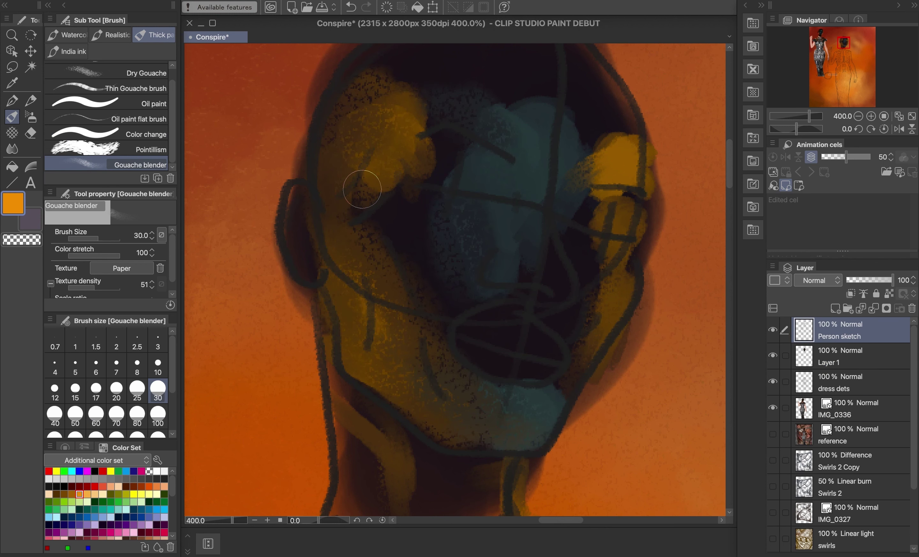
drag(603, 280, 594, 288)
mouse_move(613, 246)
mouse_down()
mouse_move(609, 131)
mouse_move(591, 153)
mouse_up()
key(super+z)
key(super+z)
key(super+z)
key(super+shift+z)
- Blend the face colours on Layer 1 and erase the spill outside the right-hand face outline with the Rough eraser at size 30
click(837, 353)
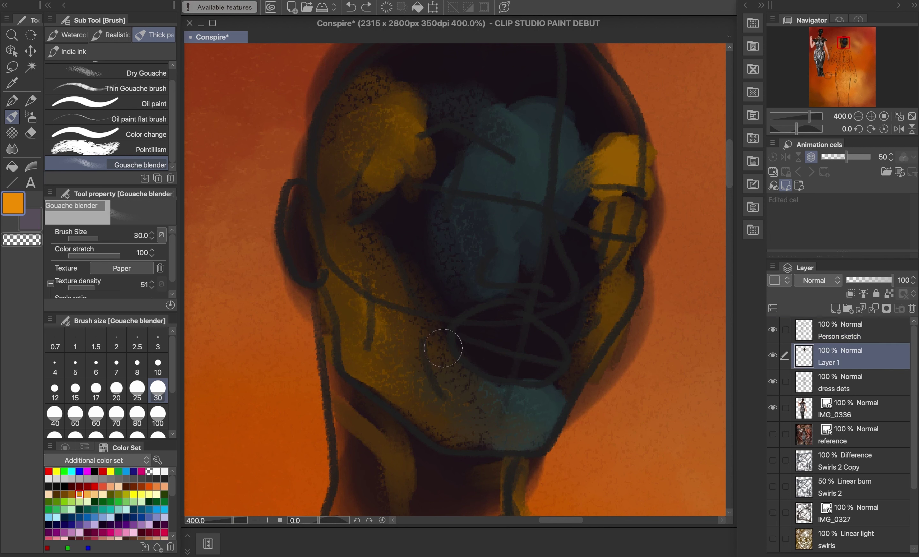
mouse_move(609, 220)
mouse_down()
mouse_move(614, 153)
mouse_move(517, 113)
mouse_move(467, 184)
mouse_move(564, 151)
mouse_move(447, 211)
mouse_move(362, 222)
mouse_move(495, 411)
mouse_move(566, 86)
mouse_move(479, 75)
mouse_move(472, 295)
mouse_move(527, 366)
mouse_move(402, 296)
mouse_move(452, 78)
mouse_move(602, 302)
mouse_move(521, 359)
mouse_up()
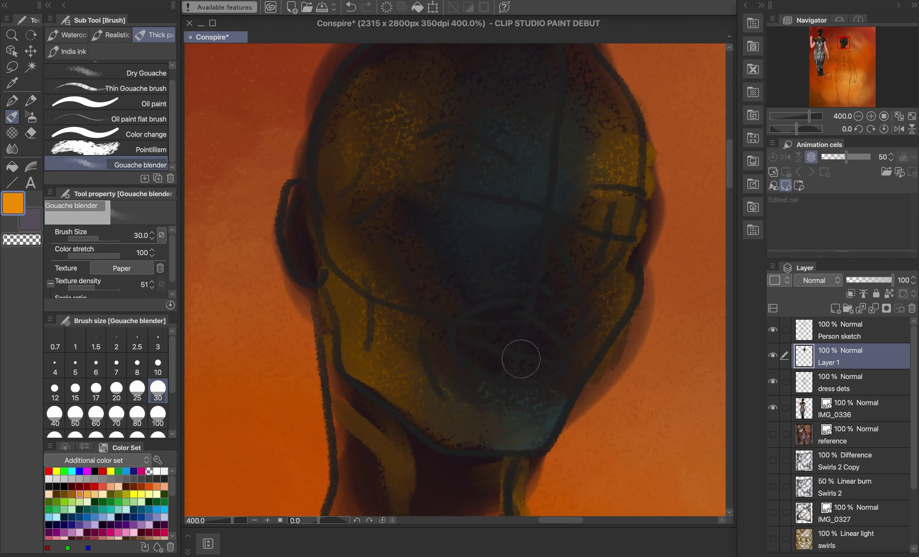
click(30, 133)
mouse_move(660, 259)
mouse_down()
mouse_move(671, 179)
mouse_move(662, 136)
mouse_up()
drag(658, 288, 545, 477)
scroll(554, 478, down, 2)
scroll(553, 479, down, 2)
scroll(576, 291, up, 4)
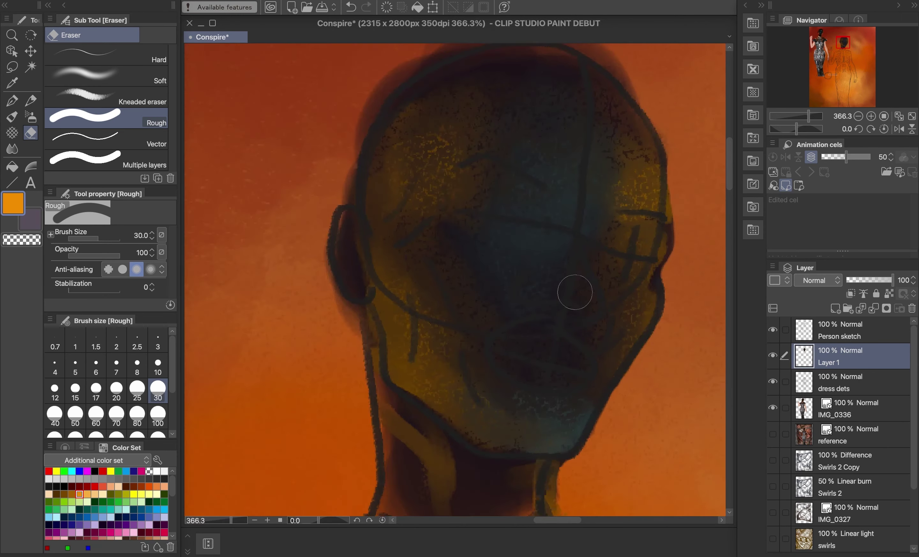
scroll(570, 255, down, 2)
scroll(571, 256, up, 2)
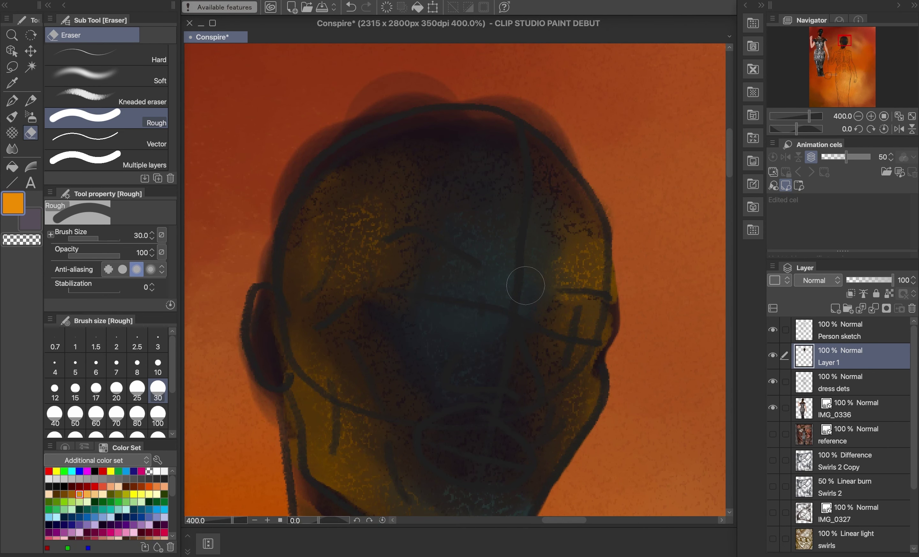
- Move the IMG_0336 reference photo closer to the painted head
scroll(525, 285, down, 3)
scroll(525, 285, down, 2)
click(847, 414)
key(super+t)
drag(350, 309, 438, 360)
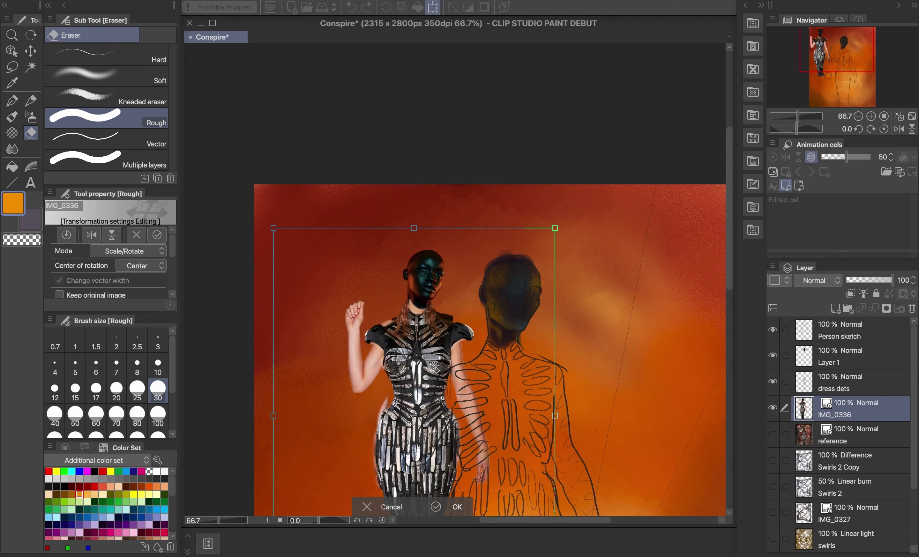
key(Return)
- Paint two pale green almond-shaped eyes on Layer 1 with the Oil paint brush at size 10
scroll(461, 318, up, 5)
click(12, 117)
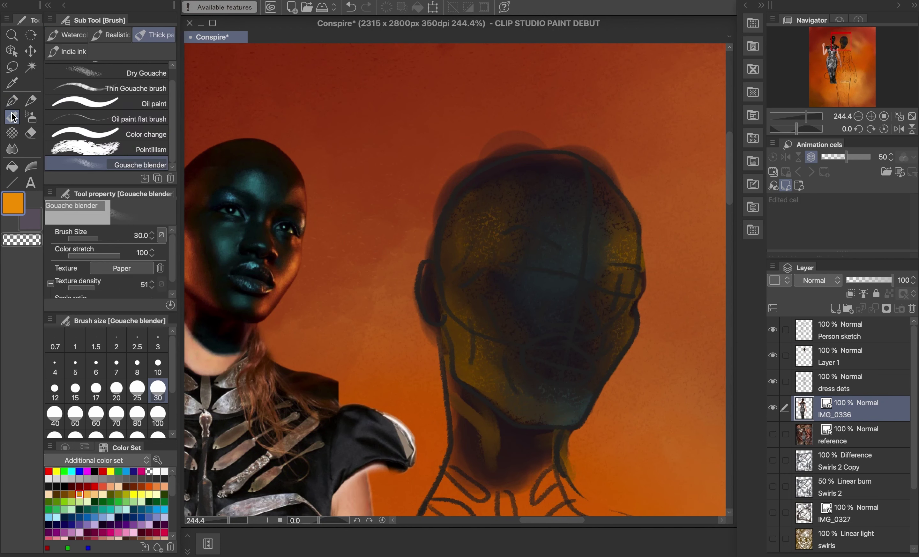
click(147, 104)
click(841, 357)
click(158, 366)
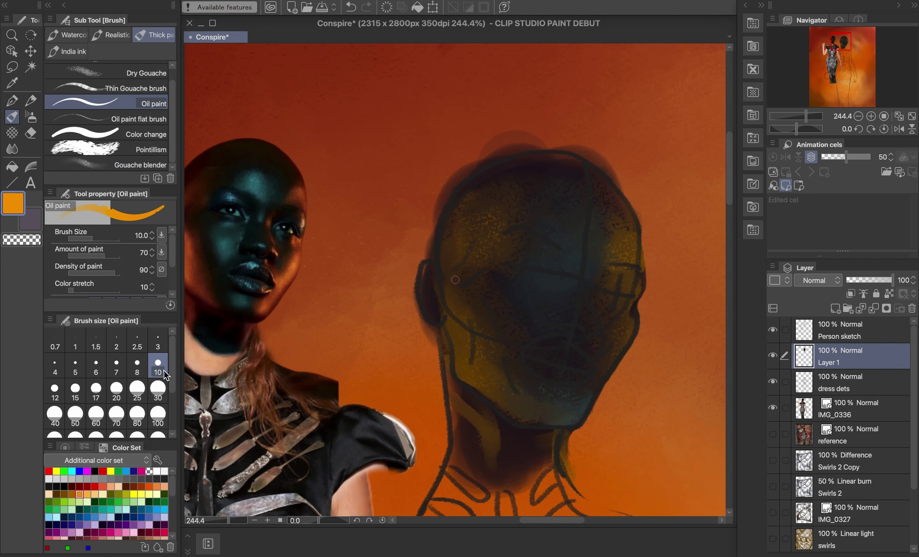
drag(172, 484, 176, 525)
click(143, 486)
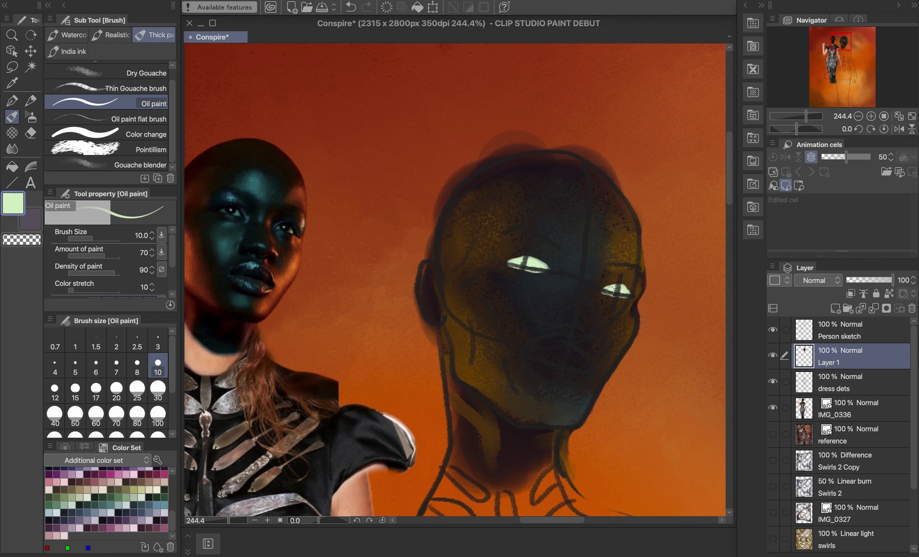
- Paint the mouth shape in a near-black blue with the Flat watercolor brush at size 30
click(772, 330)
click(773, 330)
click(109, 73)
scroll(109, 504, down, 5)
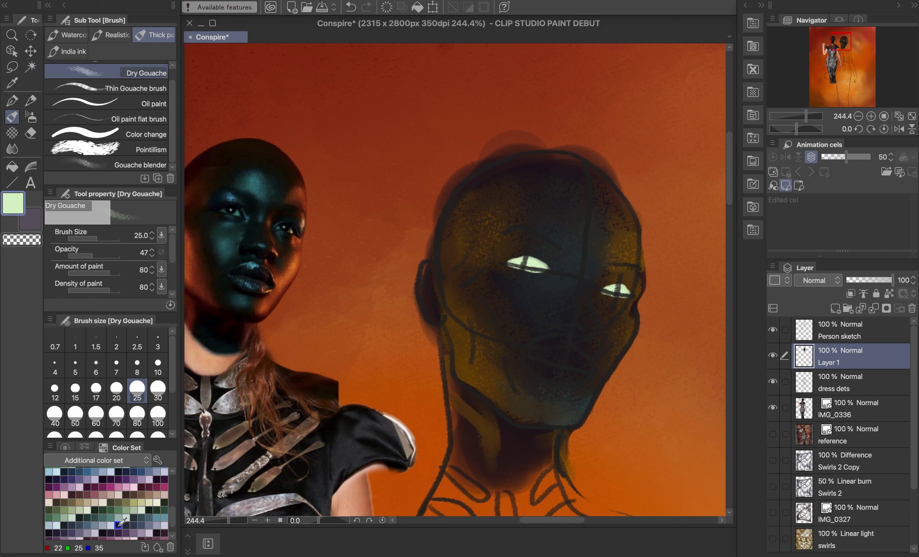
click(119, 526)
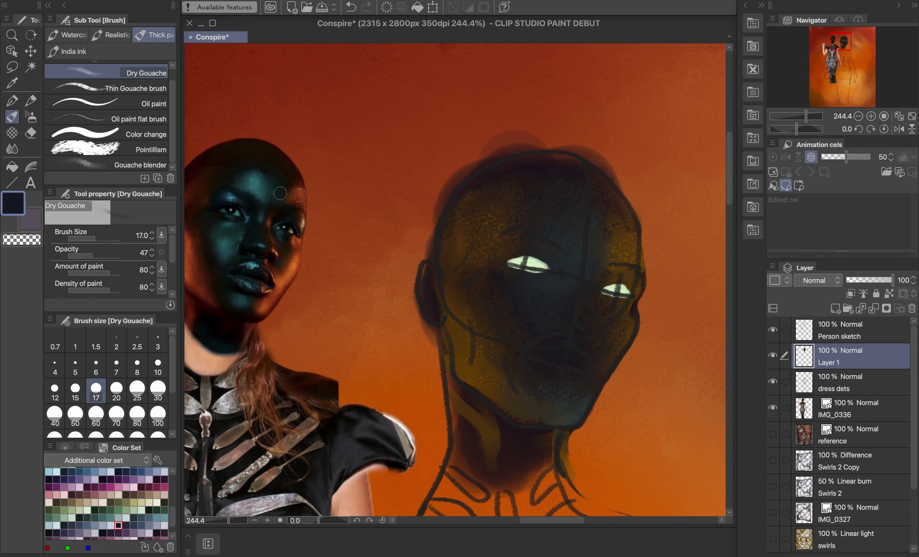
click(112, 34)
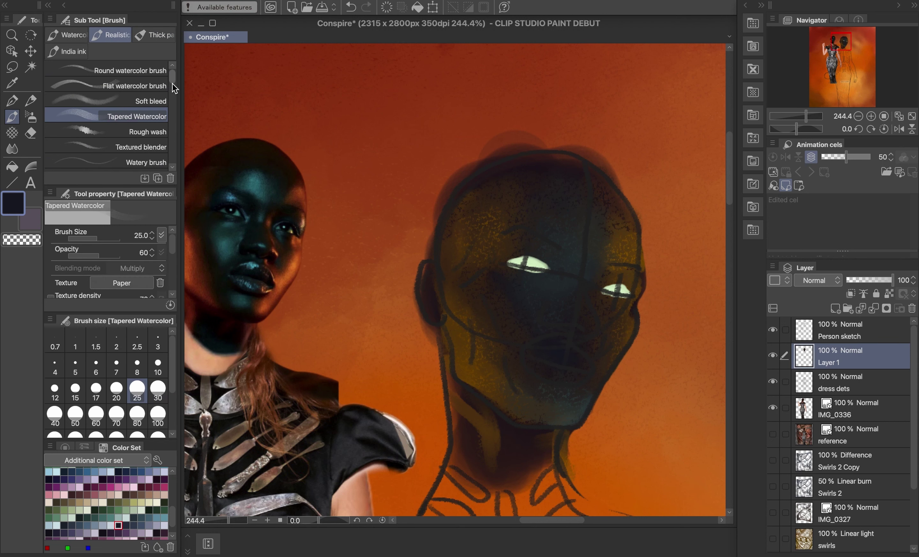
click(124, 85)
scroll(562, 360, down, 1)
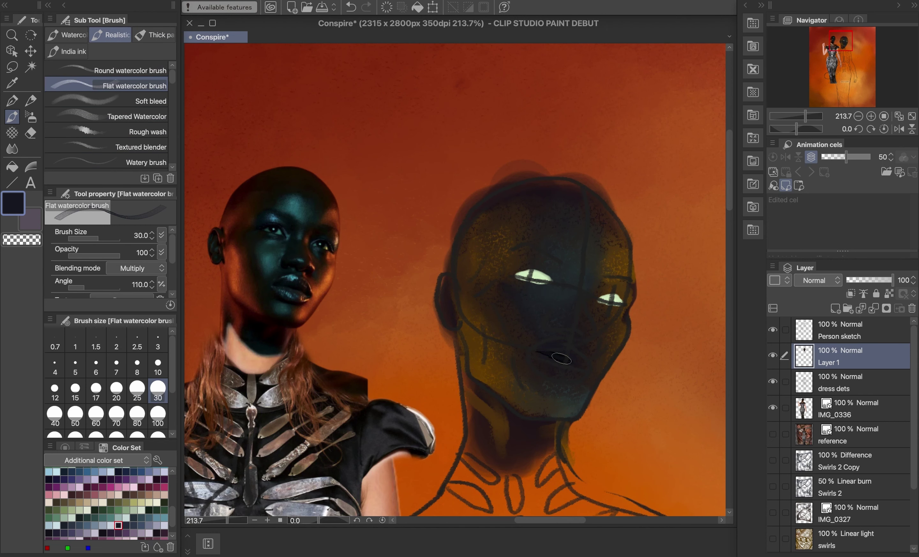
mouse_move(537, 355)
mouse_down()
mouse_move(574, 376)
mouse_move(534, 357)
mouse_move(583, 363)
mouse_up()
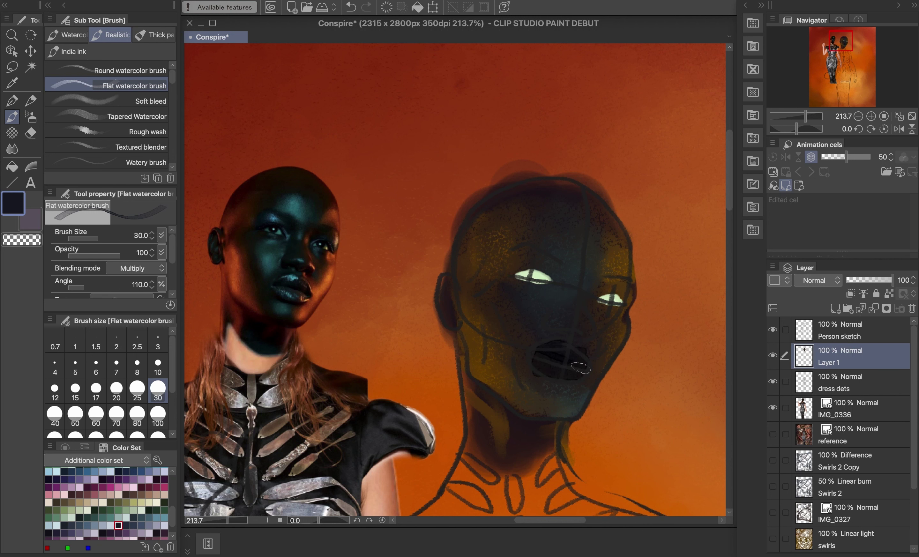
- Paint pale blue highlights on the upper and lower lips with the Oil paint brush at size 10
click(150, 101)
click(110, 472)
click(158, 364)
scroll(586, 353, up, 2)
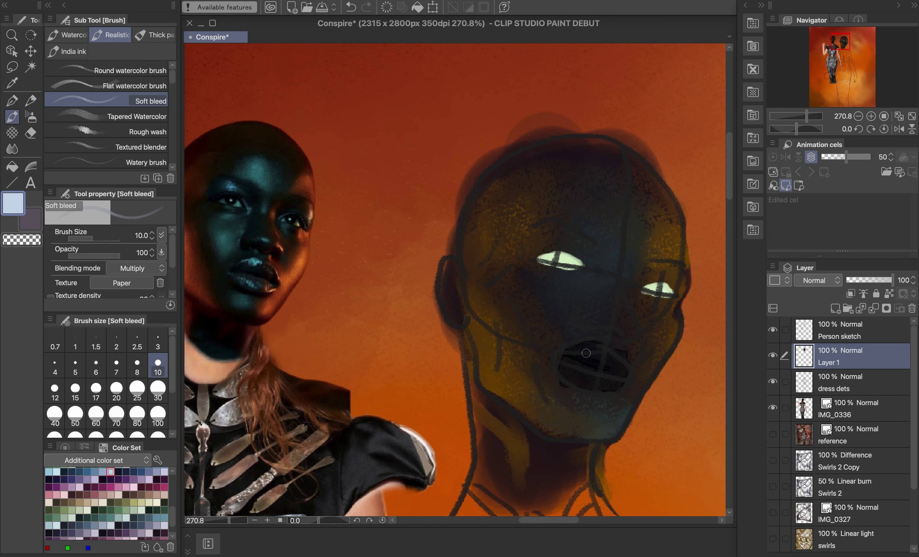
click(147, 162)
click(147, 132)
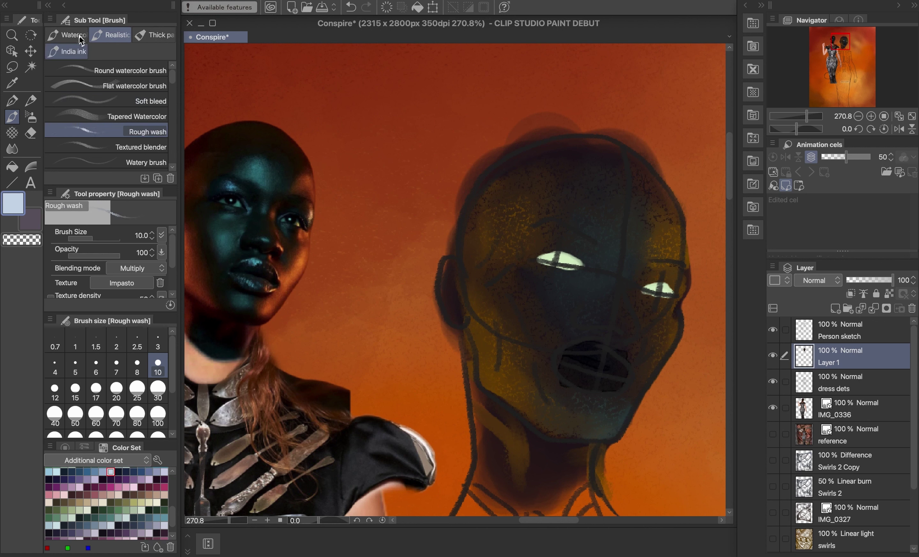
click(154, 35)
click(151, 117)
mouse_move(599, 347)
mouse_down()
mouse_move(568, 349)
mouse_move(602, 349)
mouse_up()
drag(575, 378, 601, 384)
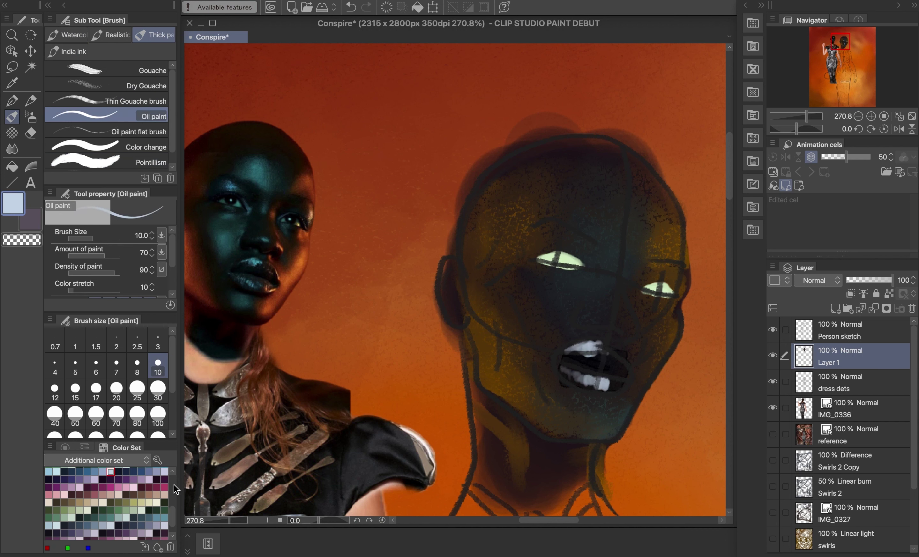
- Add cream highlights along the right-hand corner of the mouth and on the side of the nose
scroll(170, 485, up, 5)
click(103, 495)
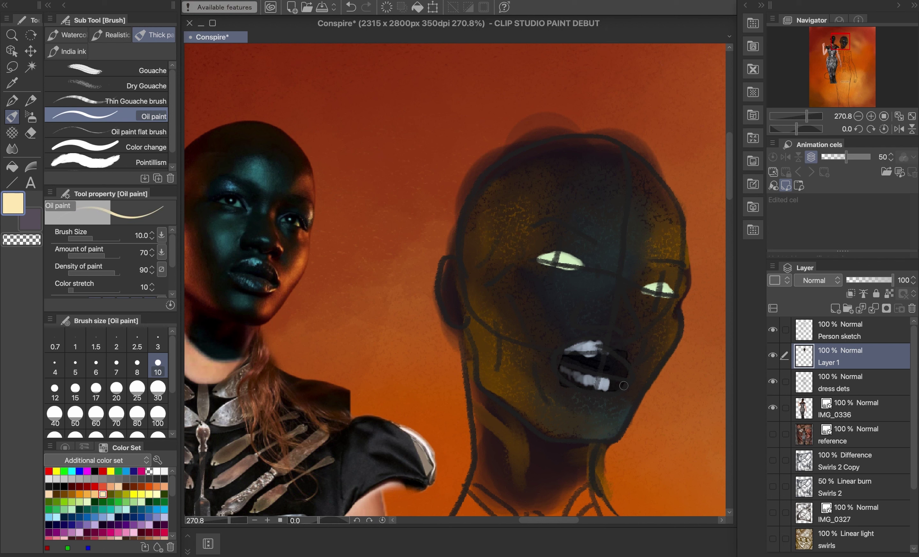
drag(625, 356, 629, 376)
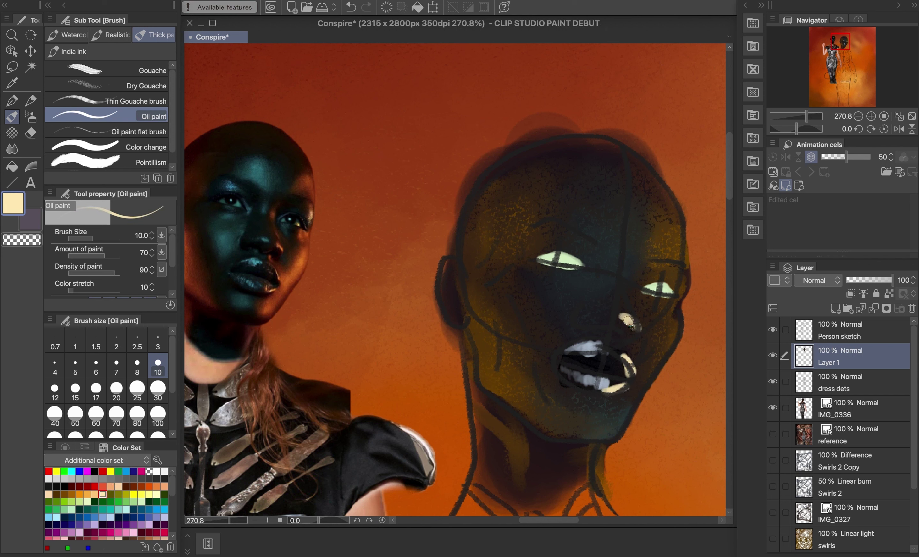
- Paint light orange highlights on the right-hand brow, nose bridge, cheek and jaw, and save the artwork
click(95, 494)
mouse_move(632, 276)
mouse_down()
mouse_move(626, 297)
mouse_move(634, 272)
mouse_up()
mouse_move(671, 235)
mouse_down()
mouse_move(675, 258)
mouse_move(658, 252)
mouse_up()
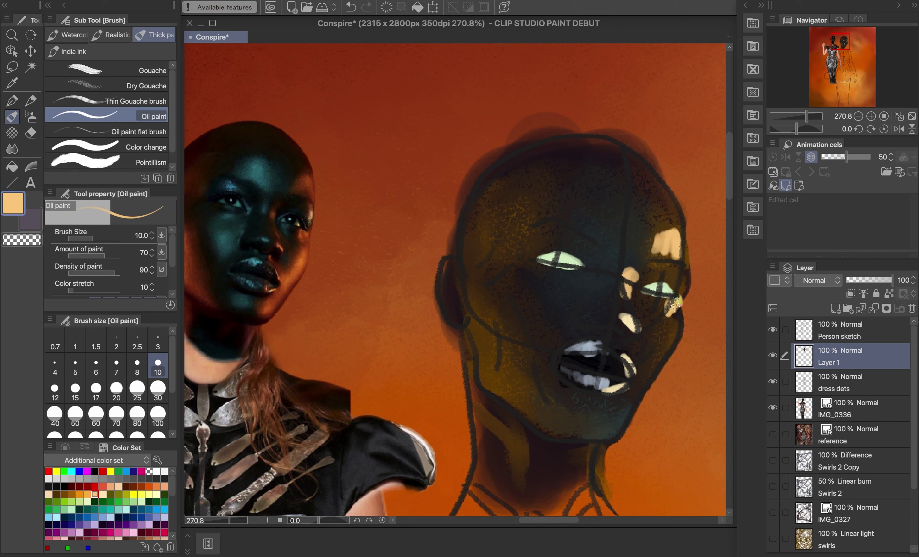
mouse_move(675, 327)
mouse_down()
mouse_move(653, 370)
mouse_move(603, 428)
mouse_move(670, 328)
mouse_up()
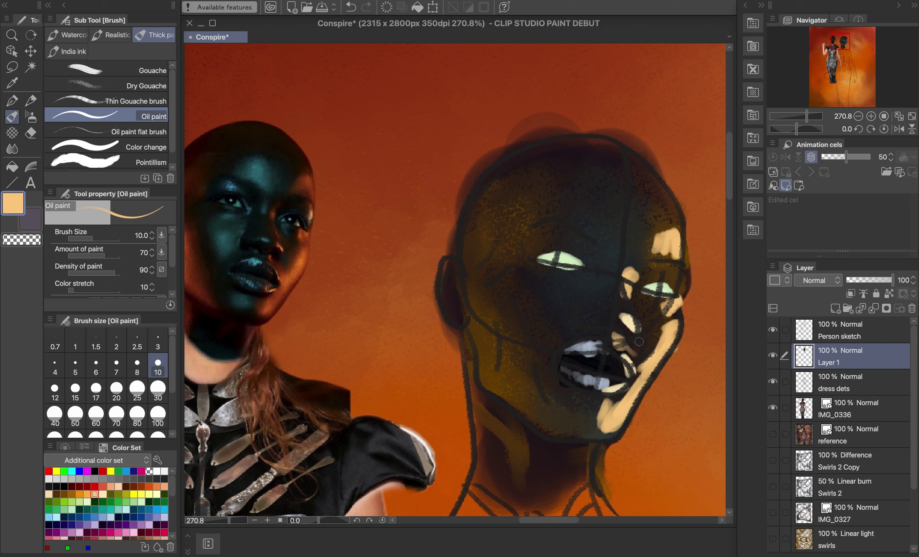
key(ctrl+s)
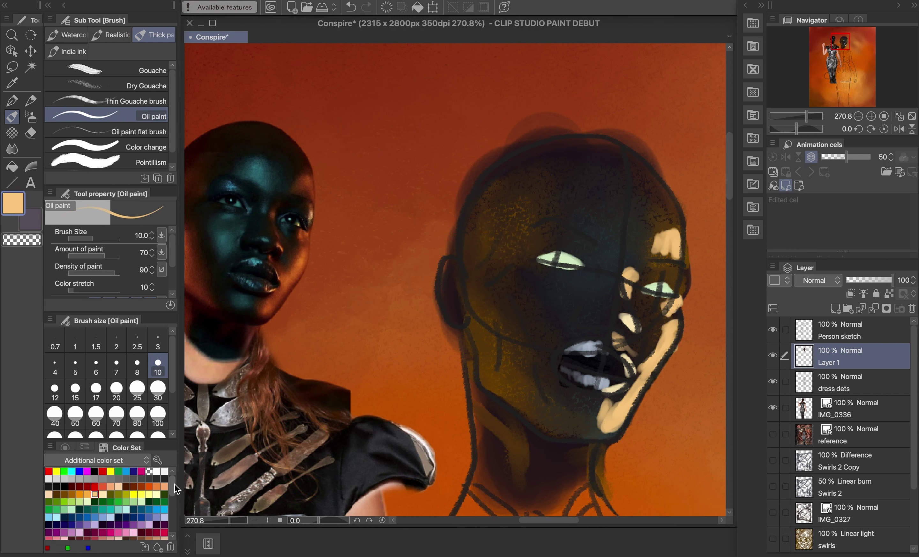
- Block in muted teal light patches on the forehead, left-hand eyelid and cheek, nose, upper lip and chin
drag(175, 485, 184, 526)
click(111, 505)
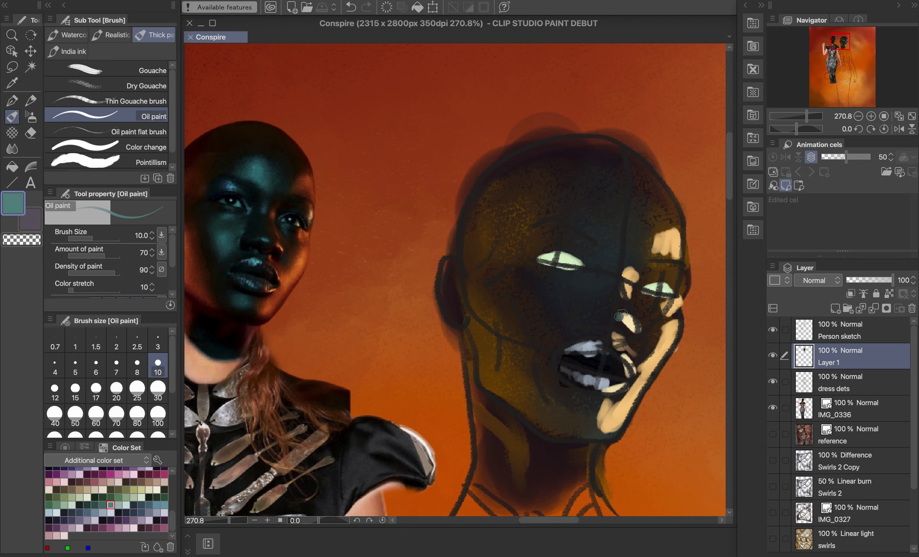
mouse_move(622, 315)
mouse_down()
mouse_move(565, 309)
mouse_move(574, 300)
mouse_move(566, 329)
mouse_move(547, 332)
mouse_move(529, 292)
mouse_move(539, 319)
mouse_move(553, 287)
mouse_move(574, 278)
mouse_move(551, 339)
mouse_move(579, 319)
mouse_move(573, 308)
mouse_move(587, 265)
mouse_move(576, 258)
mouse_move(614, 262)
mouse_move(590, 202)
mouse_move(620, 224)
mouse_move(567, 228)
mouse_up()
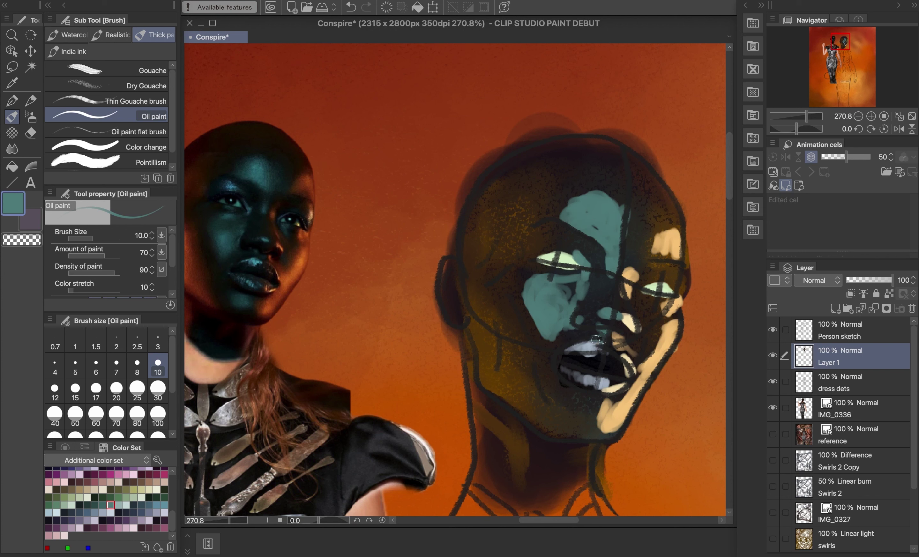
mouse_move(605, 393)
mouse_down()
mouse_move(585, 409)
mouse_move(606, 409)
mouse_up()
scroll(607, 268, left, 2)
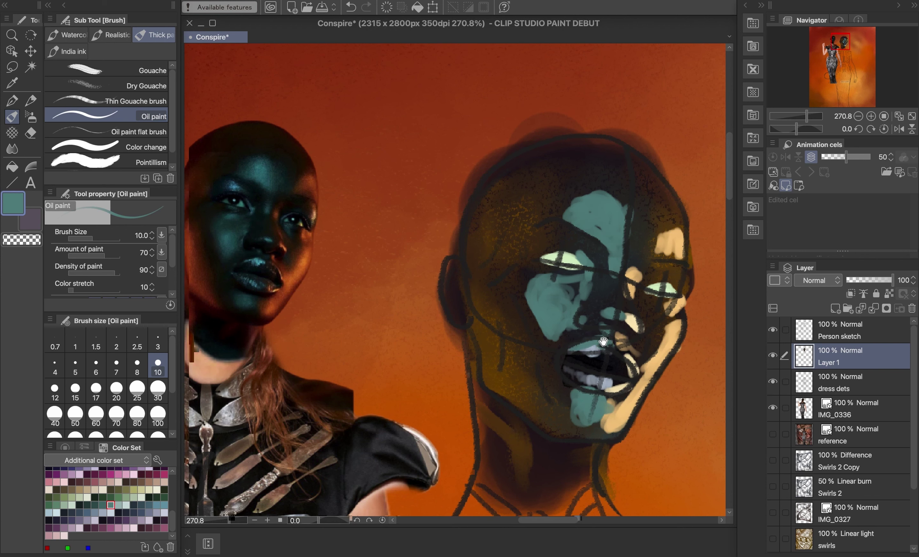
mouse_move(613, 253)
mouse_down()
mouse_move(580, 232)
mouse_move(596, 247)
mouse_up()
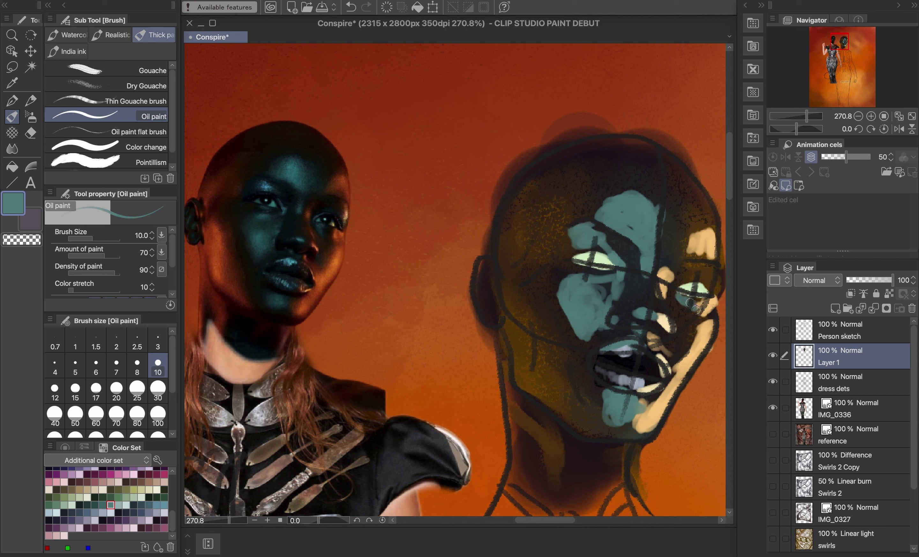
- Paint orange light along the side of the face, the neck and the right-hand cheek with the Thin Gouache brush at size 15
drag(173, 521, 173, 478)
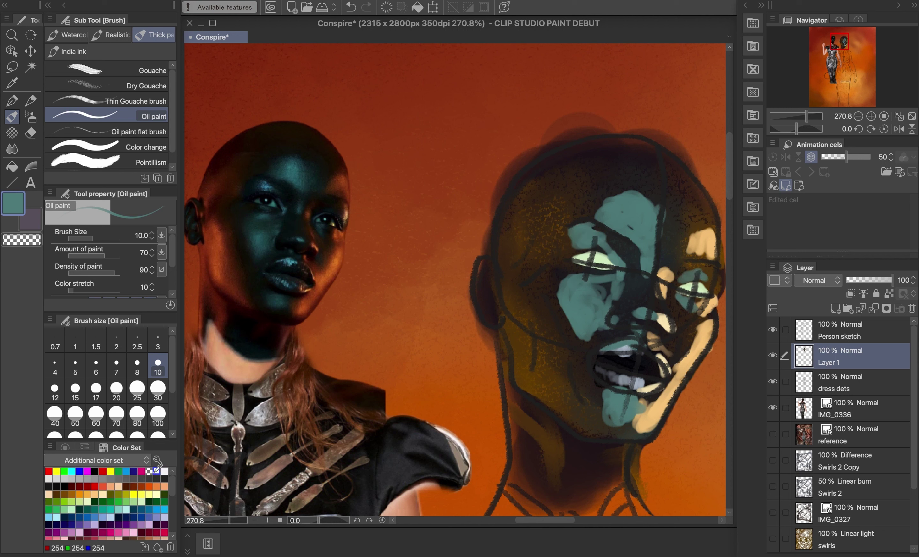
click(157, 486)
click(124, 100)
mouse_move(534, 298)
mouse_down()
mouse_move(524, 368)
mouse_move(529, 312)
mouse_move(510, 296)
mouse_move(530, 252)
mouse_move(507, 260)
mouse_move(537, 378)
mouse_move(517, 404)
mouse_move(541, 428)
mouse_up()
drag(544, 426, 552, 477)
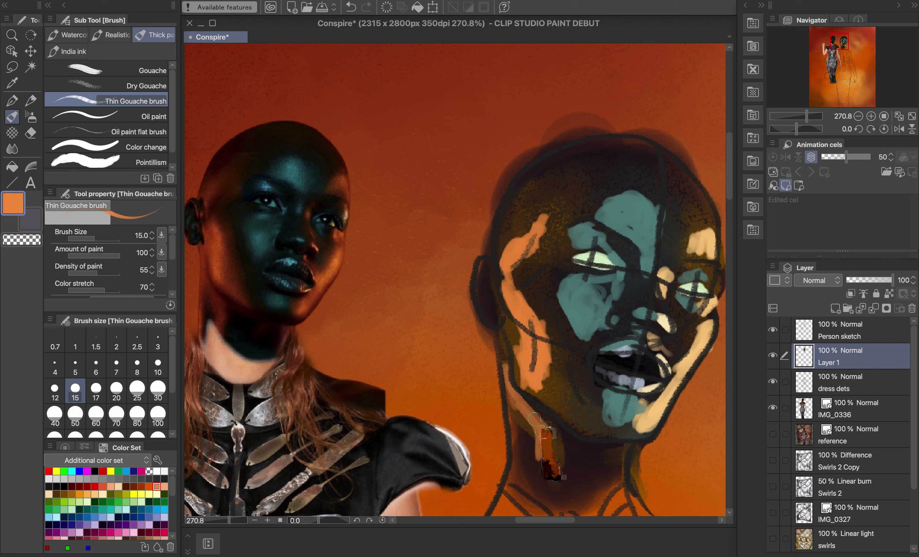
drag(624, 449, 621, 490)
drag(639, 434, 610, 464)
mouse_move(699, 326)
mouse_down()
mouse_move(686, 372)
mouse_move(713, 249)
mouse_move(693, 254)
mouse_up()
key(super+z)
- Paint near-black purple shadows around the teal face area, skull and jawline with the Thin Gouache brush at size 17
alt+click(580, 475)
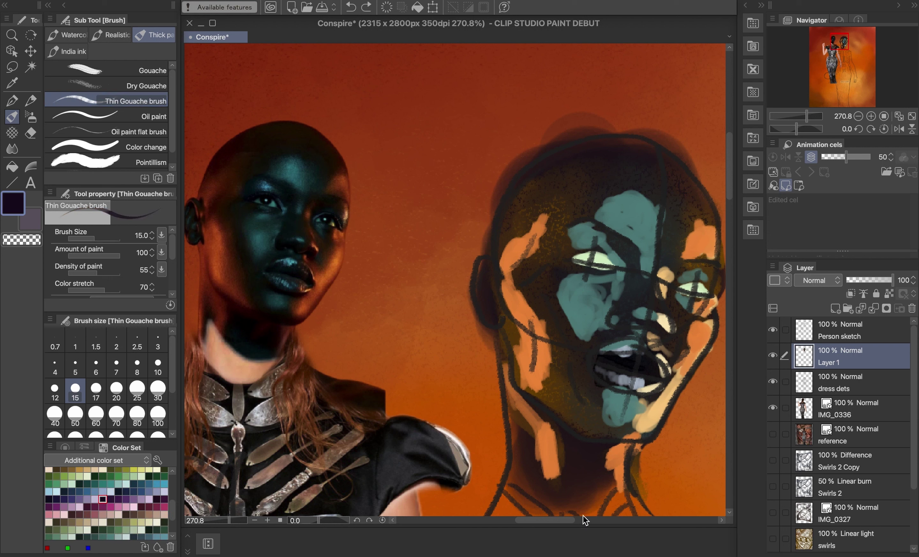
click(157, 133)
click(154, 103)
click(96, 391)
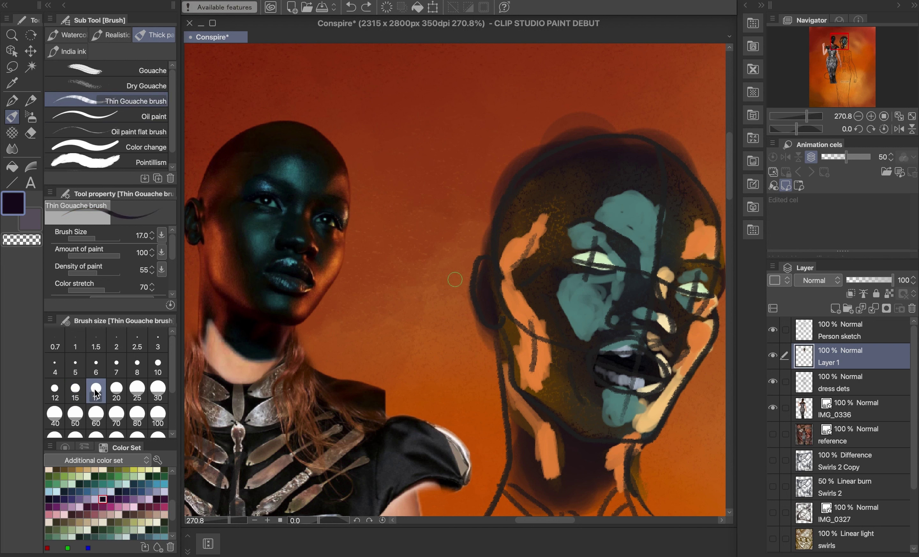
mouse_move(578, 265)
mouse_down()
mouse_move(557, 337)
mouse_move(635, 434)
mouse_move(559, 251)
mouse_move(646, 192)
mouse_move(608, 176)
mouse_move(699, 211)
mouse_move(541, 166)
mouse_move(522, 187)
mouse_up()
mouse_move(515, 360)
mouse_down()
mouse_move(593, 434)
mouse_move(619, 440)
mouse_move(640, 424)
mouse_move(667, 432)
mouse_up()
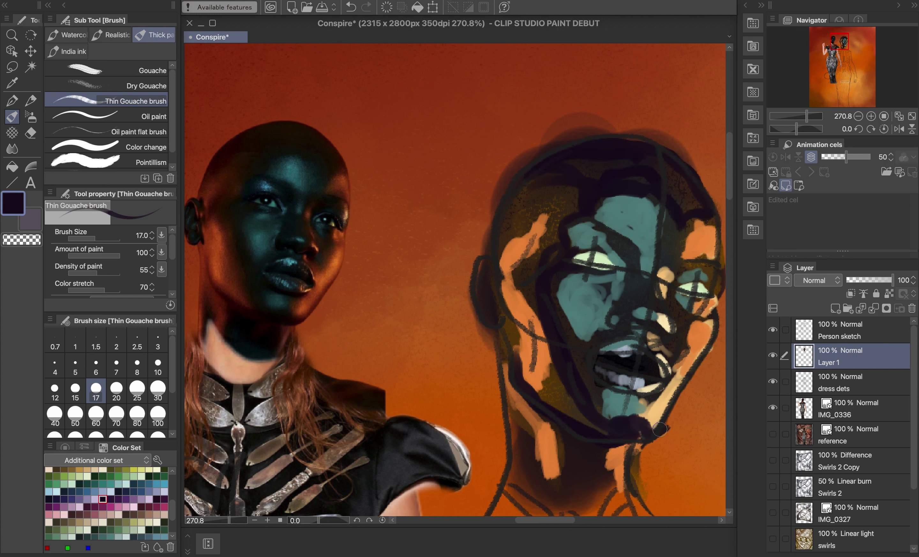
- Paint dark shadows around the right-hand eye and along the nose with the Thin Gouache brush at size 10
click(158, 366)
mouse_move(680, 391)
mouse_down()
mouse_move(707, 348)
mouse_move(697, 301)
mouse_move(678, 283)
mouse_move(705, 260)
mouse_move(692, 242)
mouse_move(655, 268)
mouse_move(663, 291)
mouse_up()
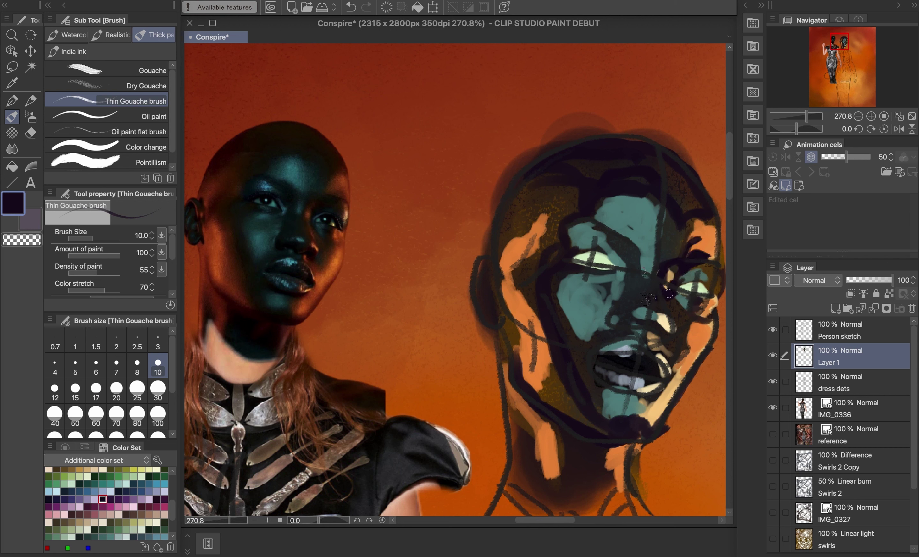
mouse_move(642, 257)
mouse_down()
mouse_move(644, 306)
mouse_move(615, 326)
mouse_move(667, 319)
mouse_up()
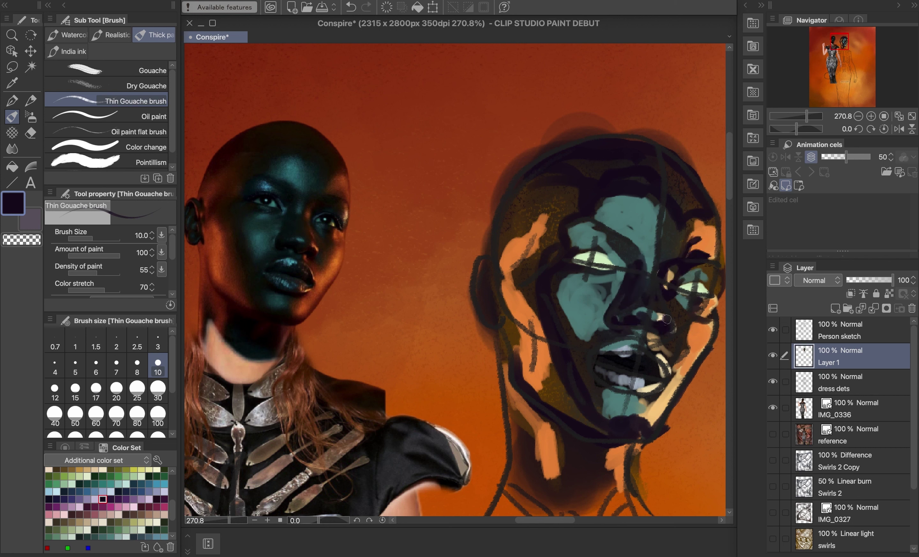
drag(714, 299, 693, 287)
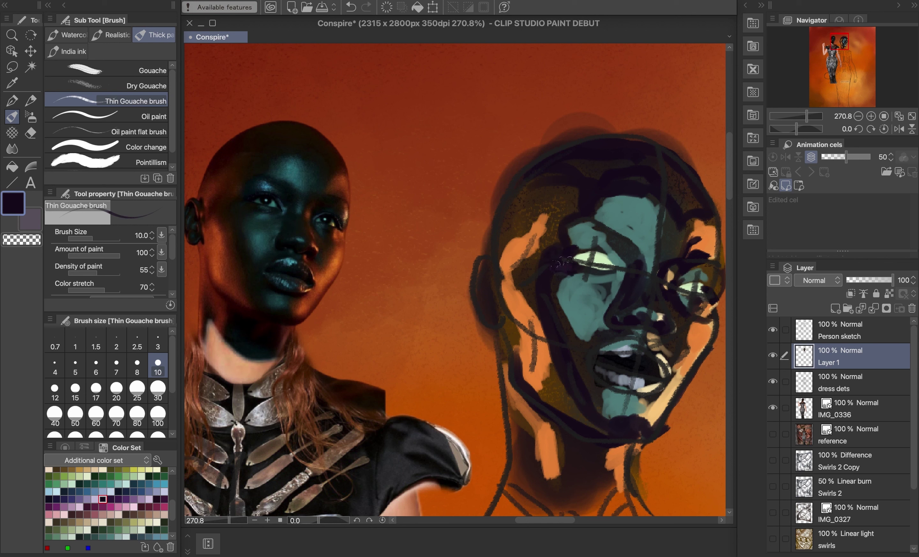
- Darken the ear, temple and scalp and paint the eyebrows in near-black purple
mouse_move(490, 262)
mouse_down()
mouse_move(478, 279)
mouse_move(506, 314)
mouse_move(544, 222)
mouse_up()
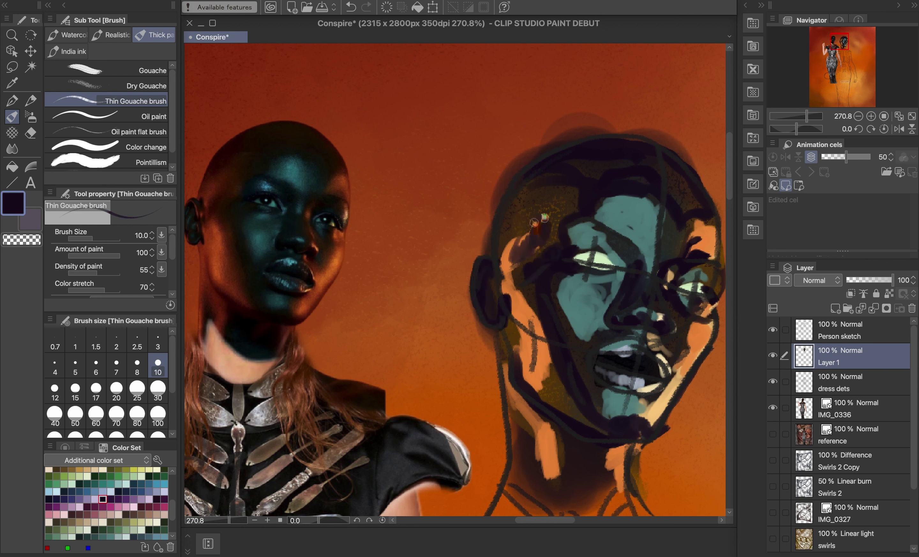
drag(541, 188, 505, 218)
mouse_move(580, 190)
mouse_down()
mouse_move(602, 241)
mouse_move(586, 207)
mouse_move(623, 248)
mouse_move(632, 241)
mouse_move(623, 251)
mouse_move(638, 241)
mouse_move(699, 249)
mouse_move(670, 255)
mouse_up()
- Fill the neck shadow with near-black purple and darken the area around the mouth
scroll(608, 381, down, 3)
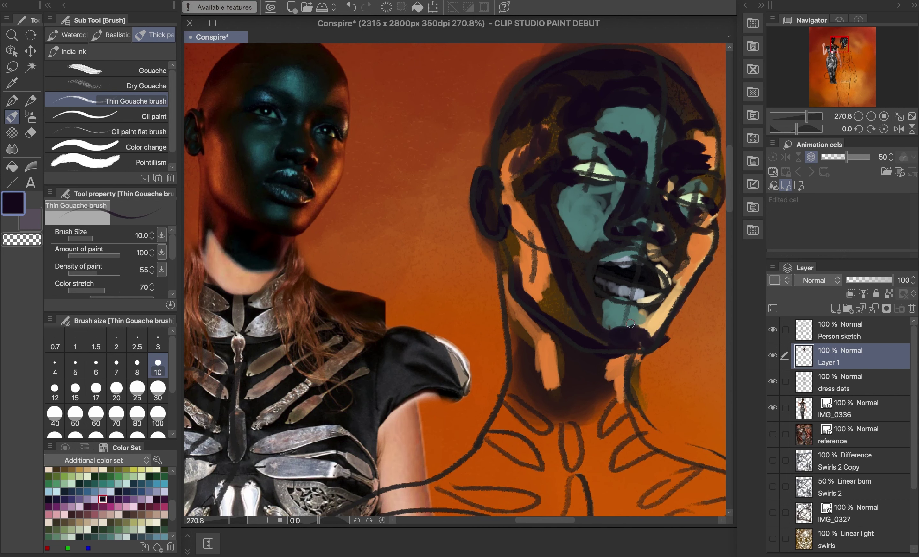
mouse_move(537, 395)
mouse_down()
mouse_move(522, 353)
mouse_move(558, 394)
mouse_move(597, 414)
mouse_up()
scroll(649, 226, right, 2)
scroll(648, 226, up, 1)
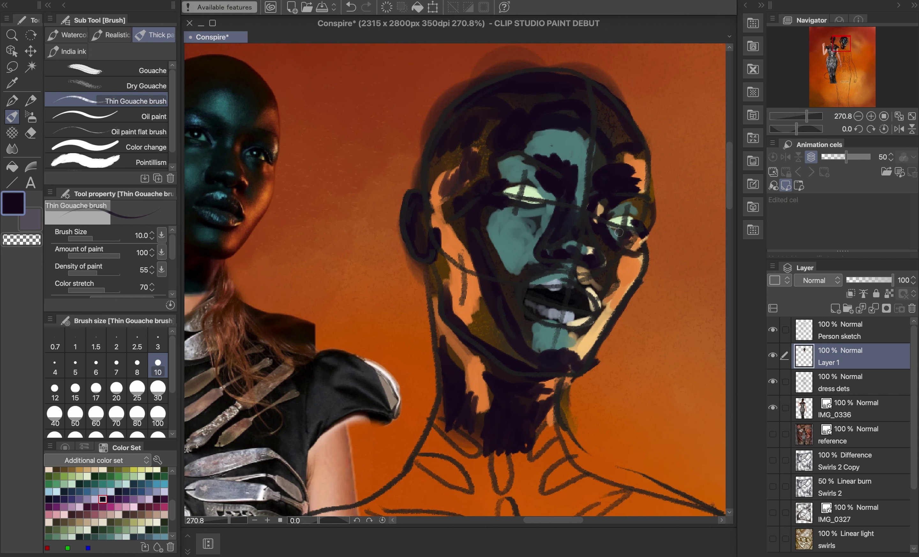
scroll(649, 240, left, 1)
mouse_move(576, 274)
mouse_down()
mouse_move(548, 292)
mouse_move(557, 276)
mouse_move(544, 303)
mouse_move(531, 307)
mouse_move(556, 364)
mouse_up()
drag(560, 321, 580, 331)
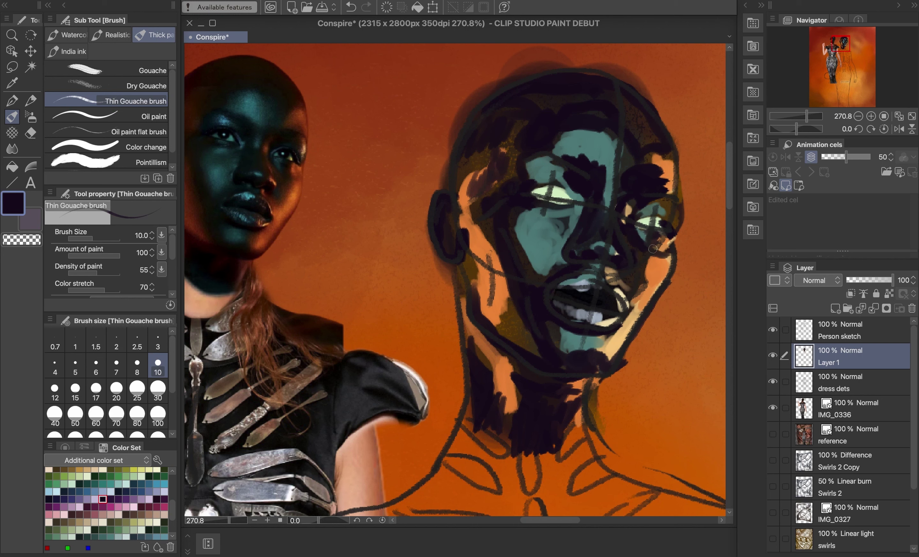
- Hide the Person sketch layer and paint a dark iris in each eye with the Oil paint flat brush at size 8
click(773, 329)
scroll(708, 319, up, 3)
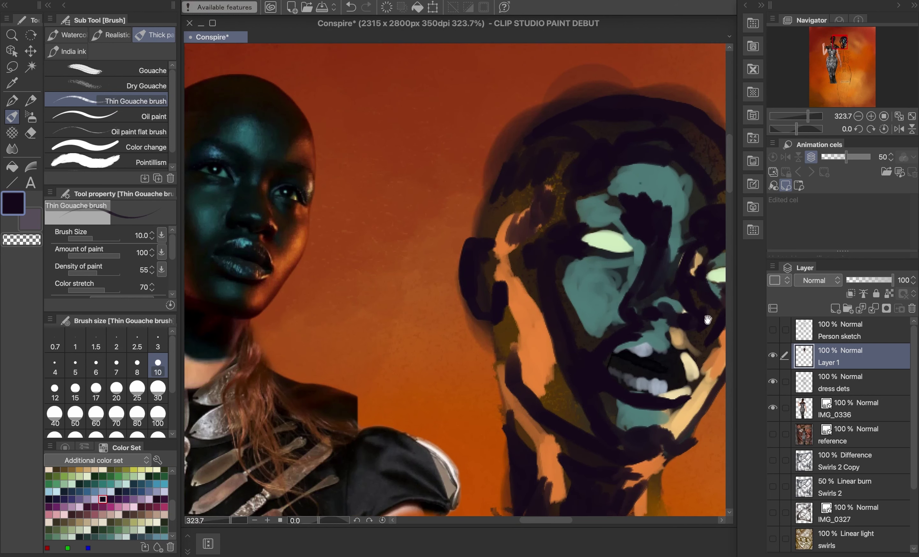
click(107, 130)
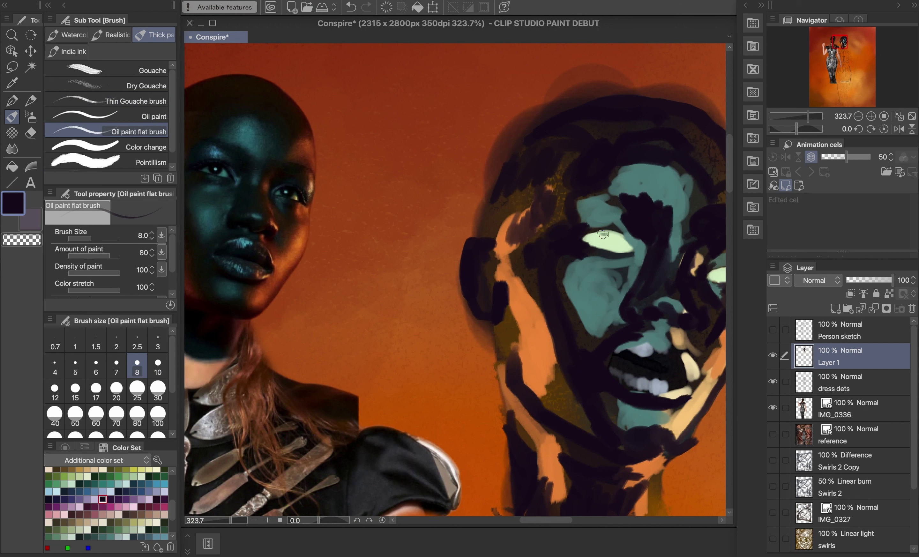
drag(604, 235, 611, 244)
scroll(645, 155, right, 2)
drag(681, 274, 687, 269)
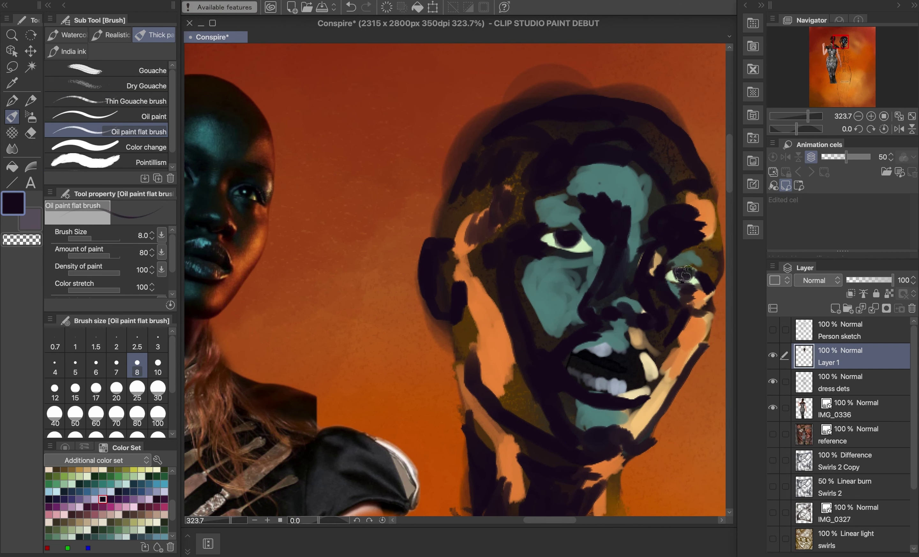
- Refine the dark outlines of both eyes with the Thin Gouache brush at size 4
scroll(710, 180, down, 5)
scroll(684, 206, up, 3)
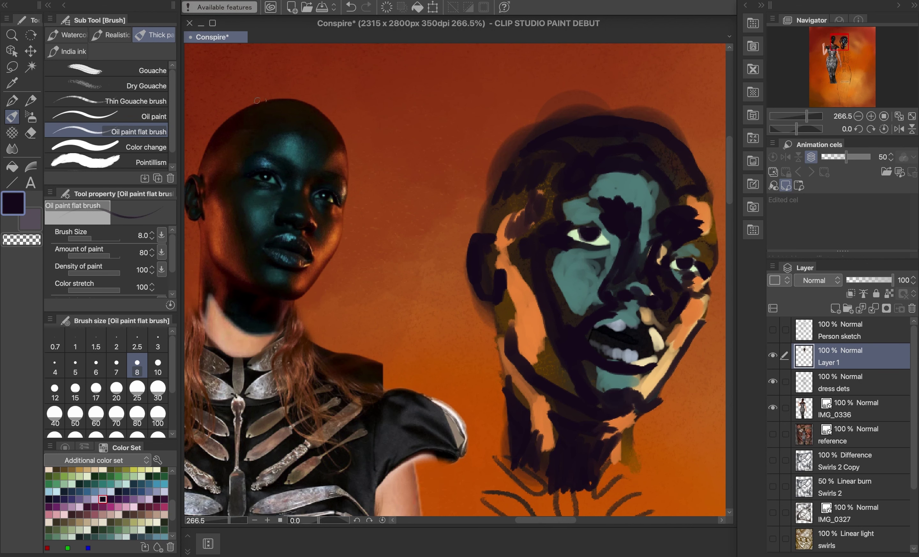
click(128, 100)
click(55, 366)
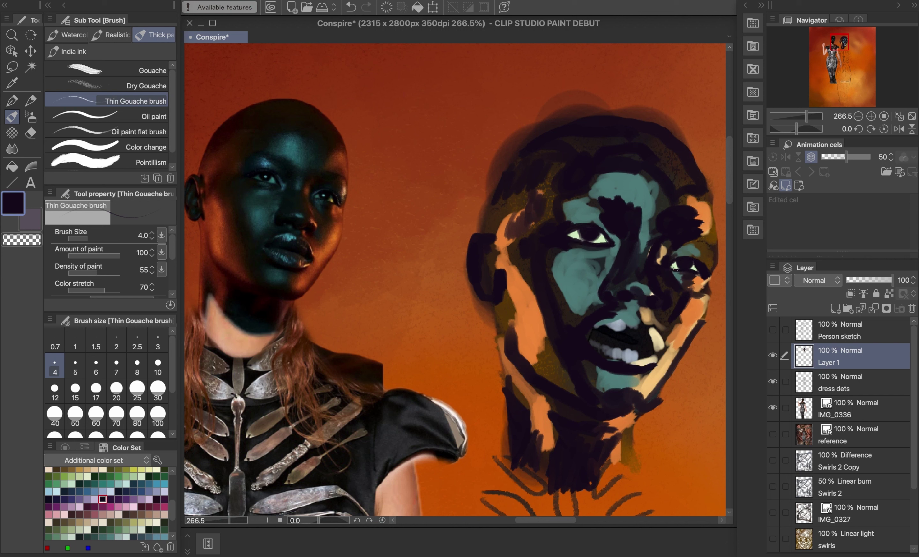
- Dot pale pink highlights into both irises and save the artwork
scroll(696, 270, down, 3)
scroll(696, 270, up, 2)
click(133, 507)
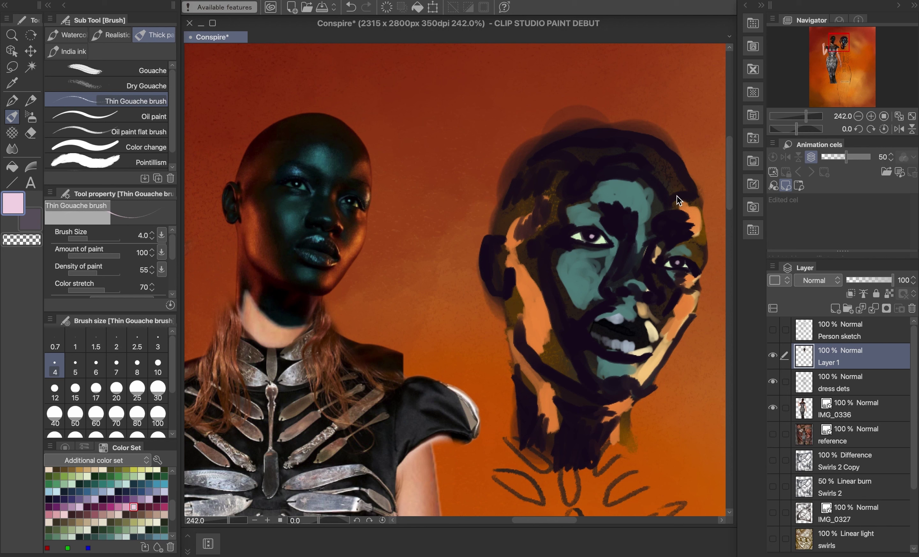
key(ctrl+s)
- Touch up the right-hand eye in pale grey-green with the Oil paint brush at size 6
click(87, 530)
click(149, 117)
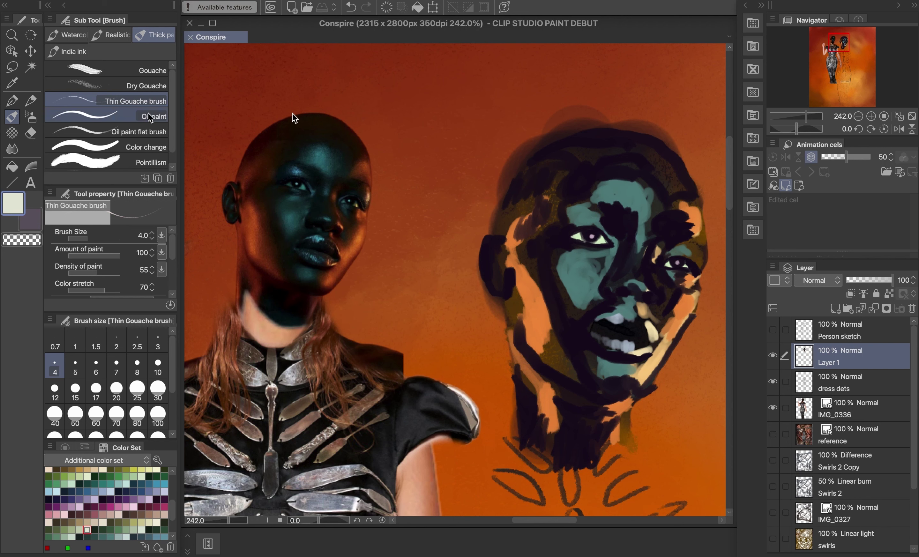
scroll(687, 214, up, 5)
click(96, 365)
click(684, 300)
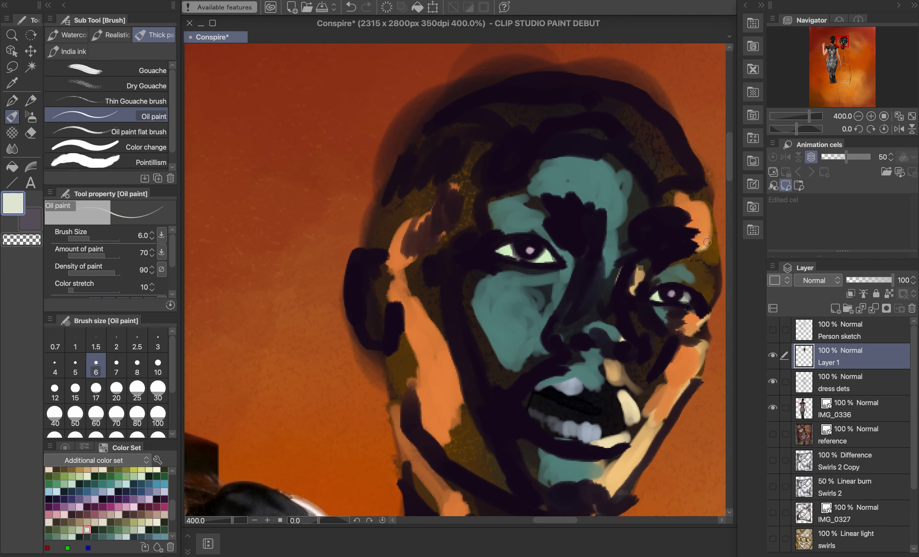
scroll(708, 243, down, 3)
scroll(708, 242, up, 2)
- Outline and shade the lips in near-black purple with the Thin Gouache brush at size 4
click(113, 101)
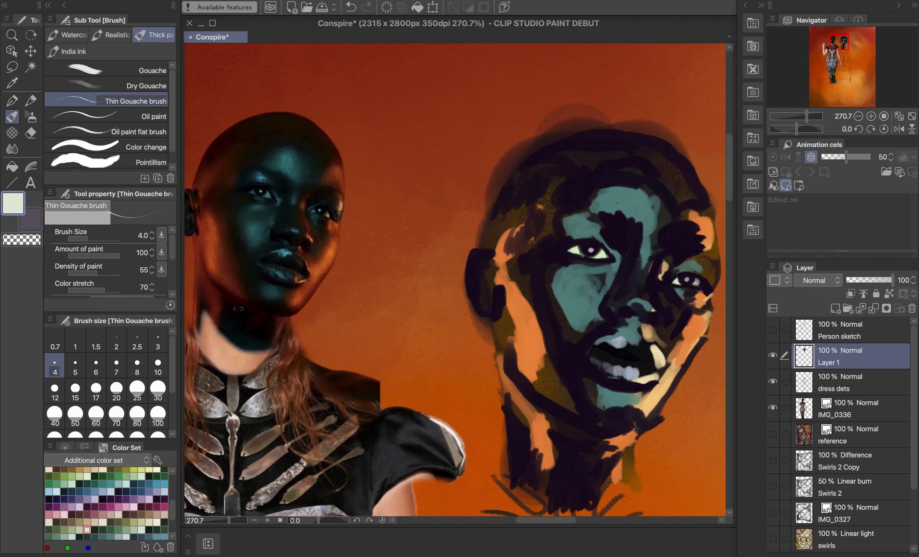
click(103, 500)
scroll(172, 537, down, 2)
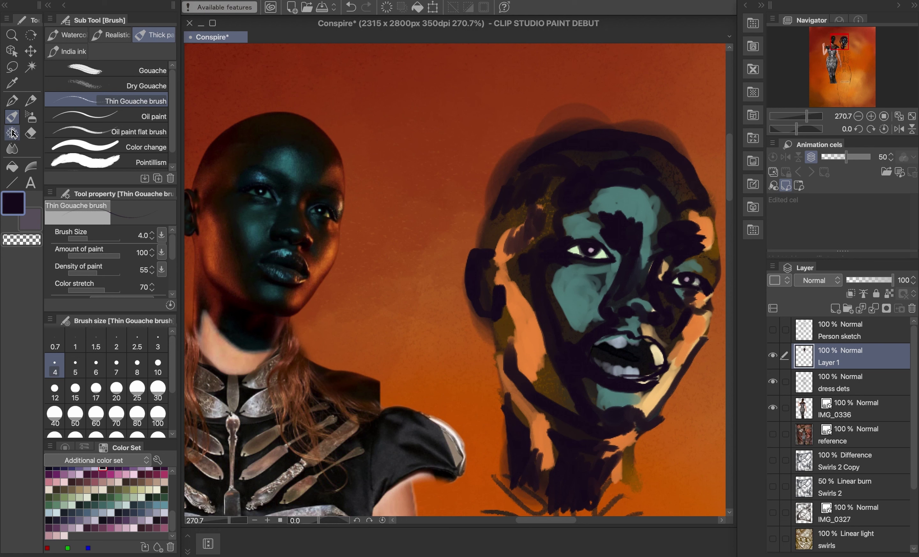
- Choose the Gouache blender brush and set its paper texture to Impasto
scroll(113, 151, down, 1)
click(139, 165)
click(121, 268)
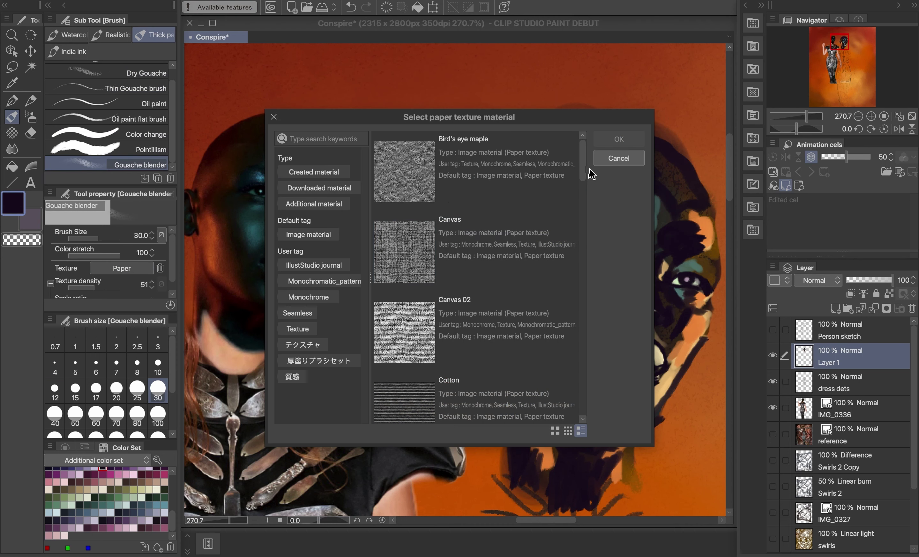
mouse_move(590, 172)
mouse_down()
mouse_move(567, 344)
mouse_move(570, 190)
mouse_move(565, 261)
mouse_up()
click(500, 310)
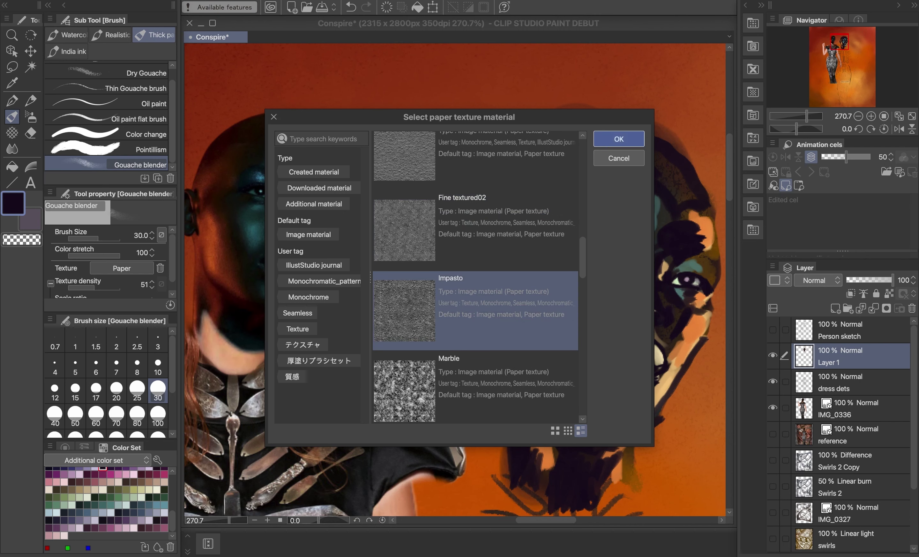
click(619, 139)
- Blend the orange, teal and dark paint across the cheek, jaw and chin with the Gouache blender at size 25
scroll(592, 303, up, 3)
click(137, 389)
mouse_move(520, 355)
mouse_down()
mouse_move(556, 346)
mouse_move(530, 269)
mouse_move(570, 338)
mouse_move(601, 263)
mouse_move(499, 218)
mouse_move(572, 190)
mouse_move(529, 113)
mouse_move(494, 205)
mouse_move(534, 376)
mouse_move(571, 401)
mouse_move(519, 375)
mouse_move(601, 411)
mouse_move(675, 425)
mouse_move(581, 449)
mouse_up()
scroll(552, 426, down, 5)
scroll(588, 409, up, 5)
- Blend the hard-edged teal and orange patches on the forehead, nose and cheeks with the Gouache blender at size 15
click(75, 391)
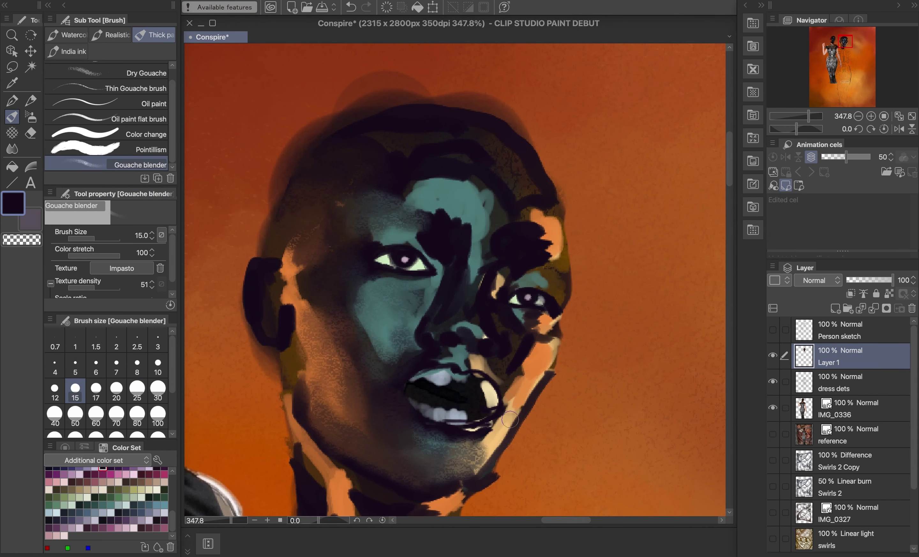
mouse_move(510, 419)
mouse_down()
mouse_move(552, 319)
mouse_move(530, 263)
mouse_move(513, 388)
mouse_move(491, 368)
mouse_move(527, 383)
mouse_move(475, 457)
mouse_move(533, 376)
mouse_move(547, 337)
mouse_move(523, 333)
mouse_move(507, 366)
mouse_move(400, 353)
mouse_move(410, 304)
mouse_move(487, 232)
mouse_move(425, 201)
mouse_move(485, 224)
mouse_move(415, 186)
mouse_move(466, 209)
mouse_move(408, 166)
mouse_move(393, 199)
mouse_move(455, 194)
mouse_move(464, 159)
mouse_move(411, 165)
mouse_move(506, 163)
mouse_move(381, 194)
mouse_move(316, 307)
mouse_move(305, 298)
mouse_move(371, 419)
mouse_move(385, 332)
mouse_up()
mouse_move(361, 288)
mouse_down()
mouse_move(537, 221)
mouse_move(362, 145)
mouse_move(547, 219)
mouse_move(488, 281)
mouse_move(483, 327)
mouse_move(424, 236)
mouse_move(505, 197)
mouse_up()
- Blend the orange and dark strokes on the neck, jawline and outer edges of the head with the Gouache blender
scroll(492, 330, down, 5)
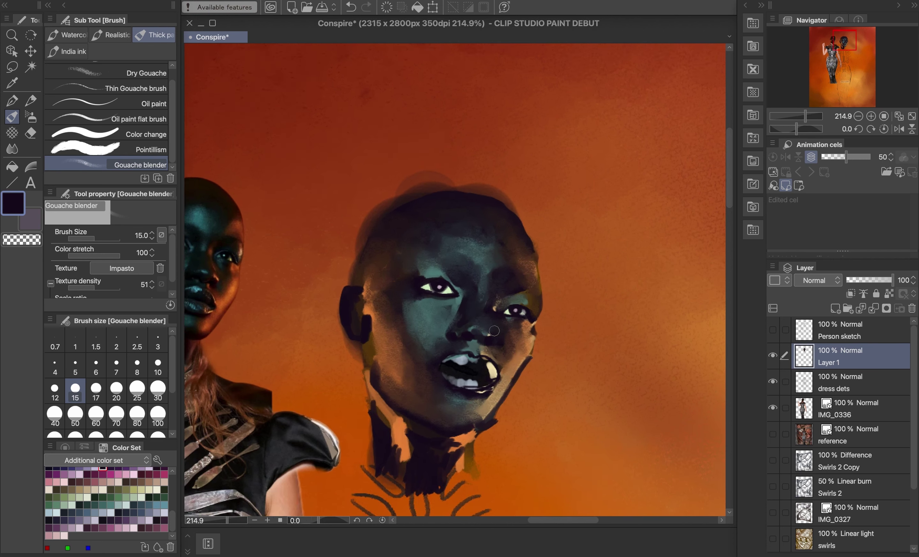
drag(493, 331, 564, 224)
mouse_move(475, 350)
mouse_down()
mouse_move(471, 307)
mouse_move(452, 268)
mouse_move(454, 357)
mouse_move(485, 316)
mouse_move(549, 317)
mouse_move(503, 372)
mouse_move(484, 370)
mouse_up()
mouse_move(436, 183)
mouse_down()
mouse_move(450, 233)
mouse_move(446, 187)
mouse_up()
drag(581, 241, 589, 232)
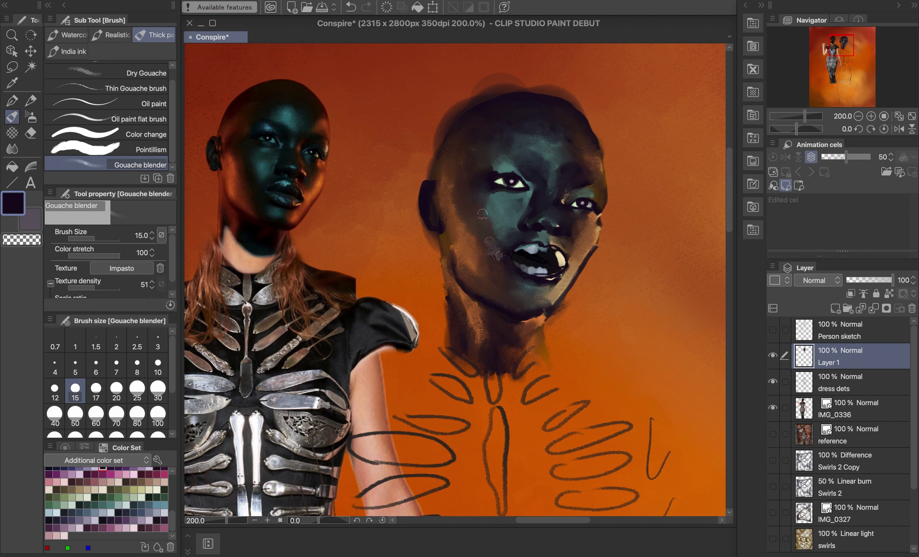
- Smooth the grey highlights into the dark lips with the Textured blender brush at size 10
click(107, 37)
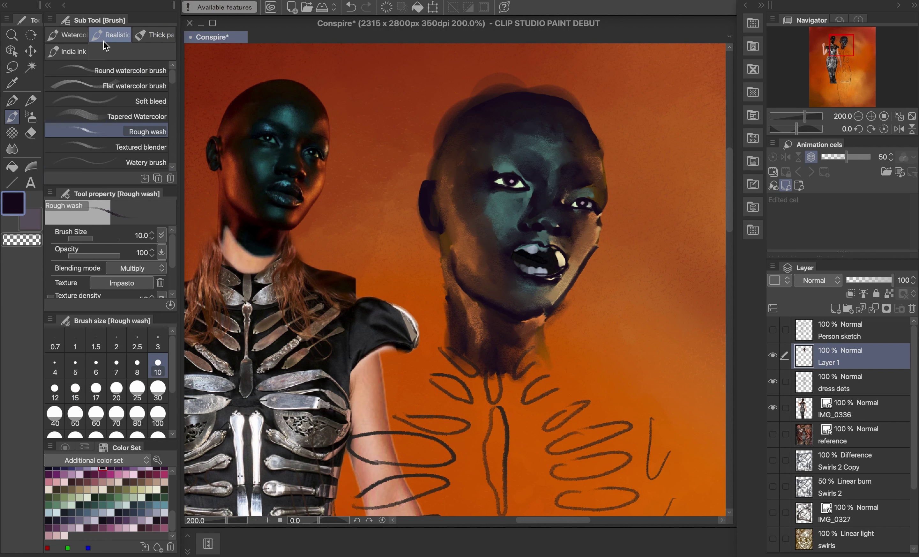
click(128, 146)
scroll(544, 258, up, 4)
mouse_move(527, 247)
mouse_down()
mouse_move(544, 260)
mouse_move(540, 282)
mouse_move(515, 269)
mouse_move(561, 277)
mouse_move(555, 290)
mouse_move(511, 255)
mouse_move(522, 244)
mouse_up()
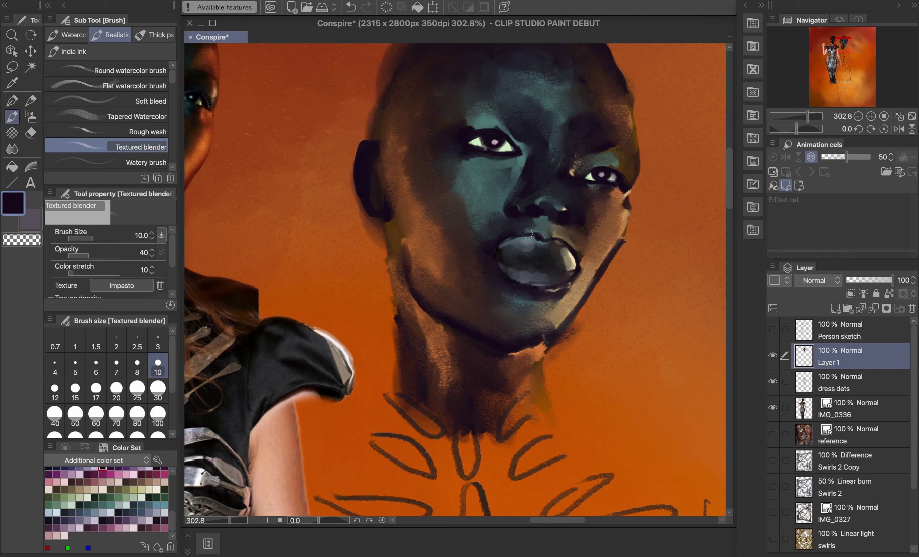
mouse_move(568, 259)
mouse_down()
mouse_move(533, 270)
mouse_move(547, 293)
mouse_up()
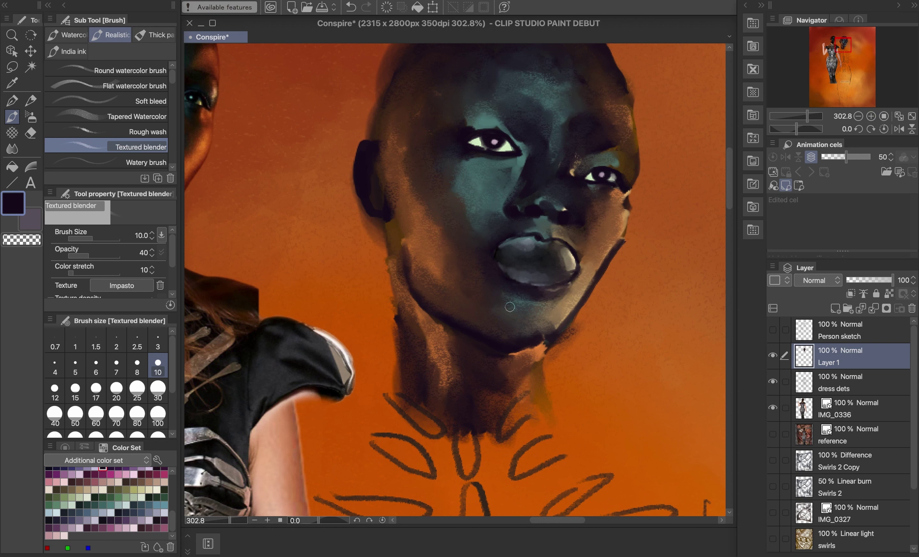
- Blend the shading beside the painted portrait's nose with the Textured blender at size 10
scroll(510, 307, down, 3)
scroll(525, 259, up, 1)
drag(524, 259, 553, 282)
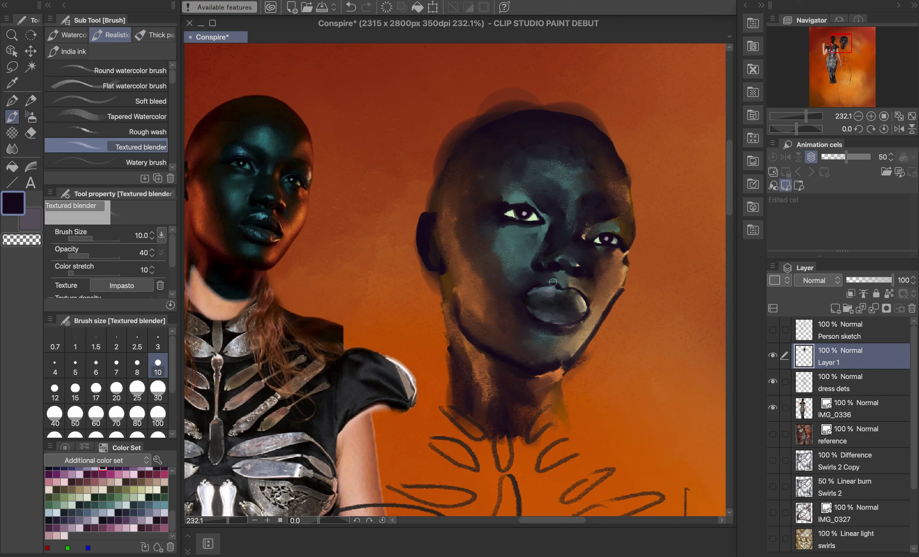
- Sketch dark contour strokes around the near eye, its brow and the temple with the Thin Gouache brush at size 4
click(158, 35)
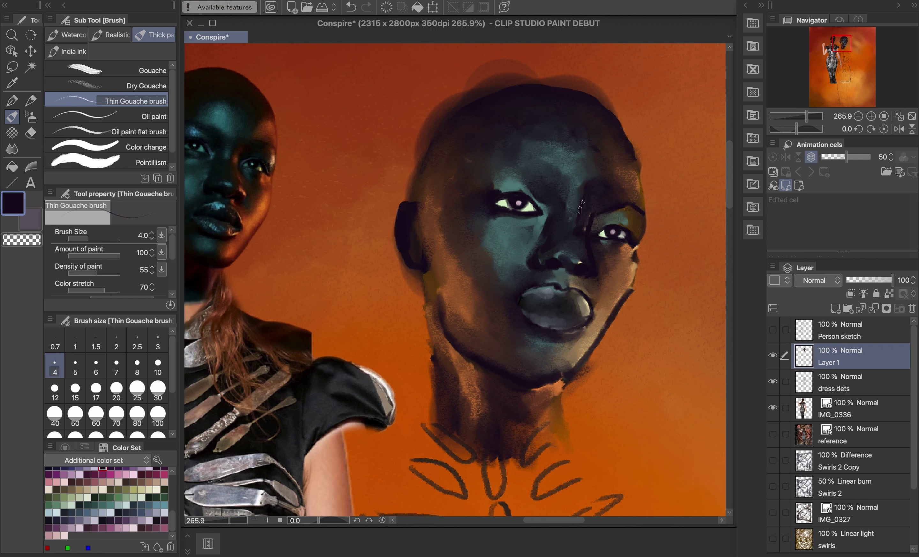
drag(564, 183, 538, 174)
scroll(566, 189, down, 1)
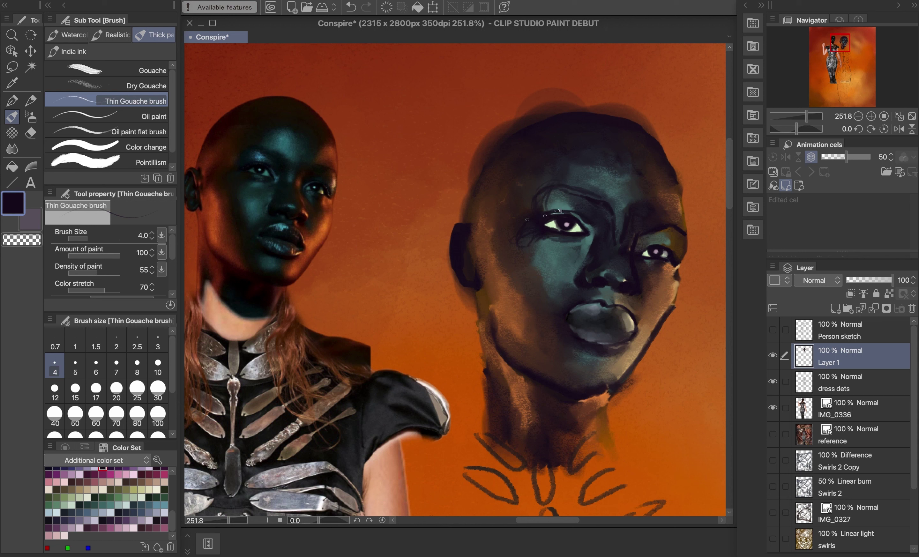
mouse_move(525, 256)
mouse_down()
mouse_move(517, 234)
mouse_move(494, 226)
mouse_up()
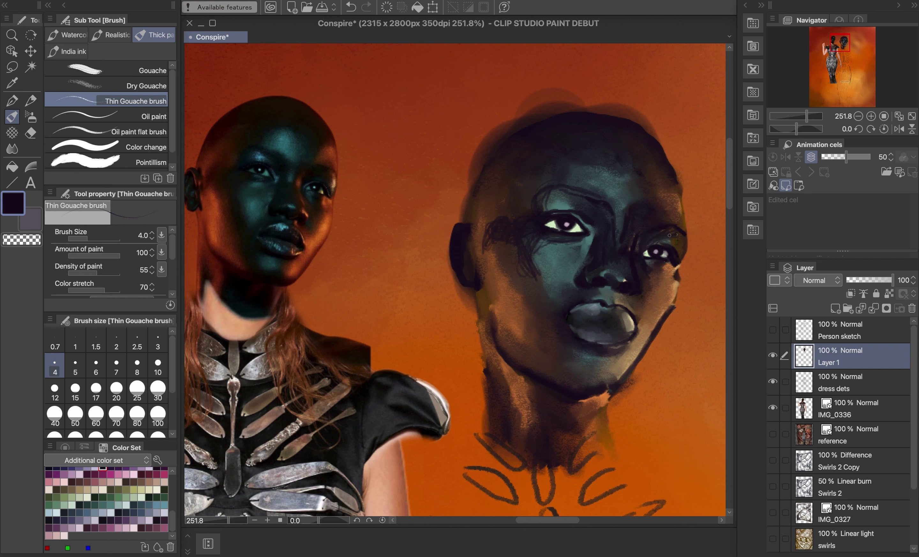
- Add dark thin gouache strokes around the far eye and brow, down the cheek, and around the lips and chin
mouse_move(661, 274)
mouse_down()
mouse_move(649, 294)
mouse_move(663, 289)
mouse_up()
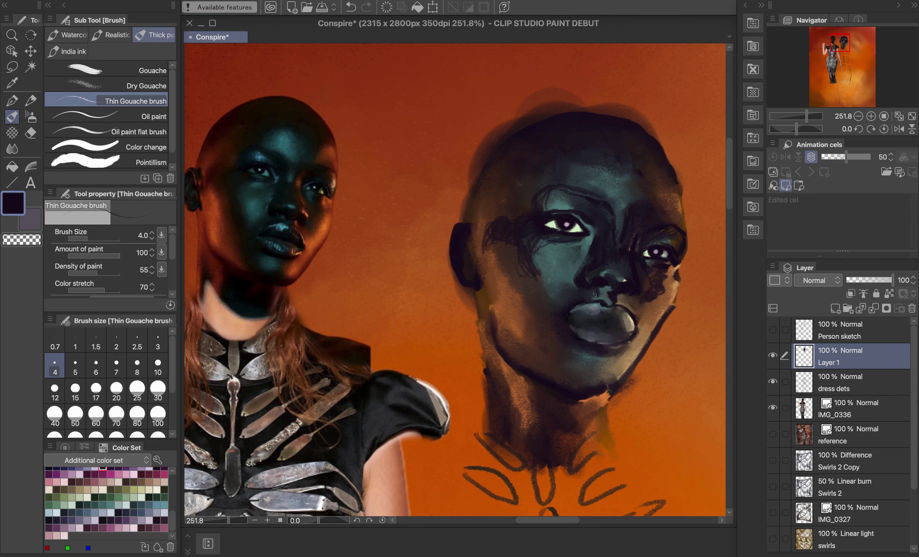
mouse_move(595, 295)
mouse_down()
mouse_move(553, 310)
mouse_move(546, 303)
mouse_move(562, 367)
mouse_move(600, 380)
mouse_move(660, 330)
mouse_up()
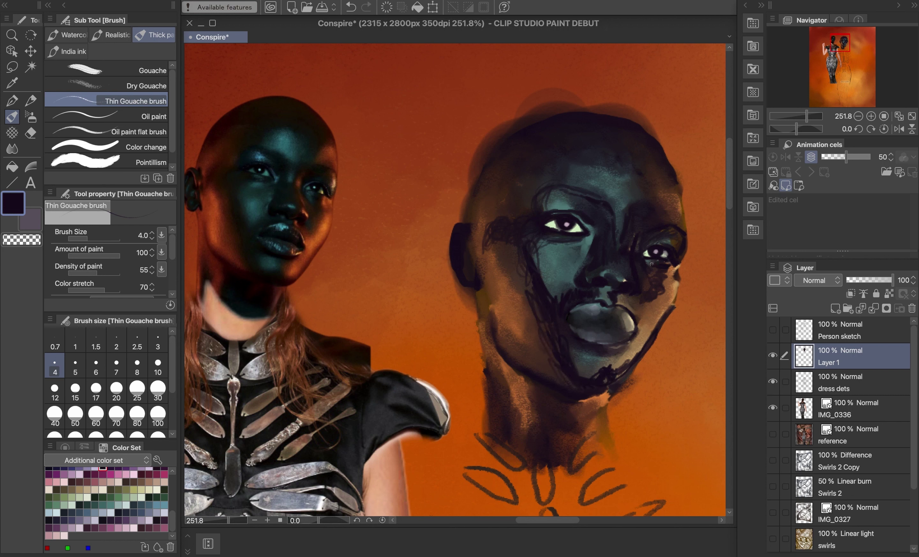
drag(660, 210, 685, 226)
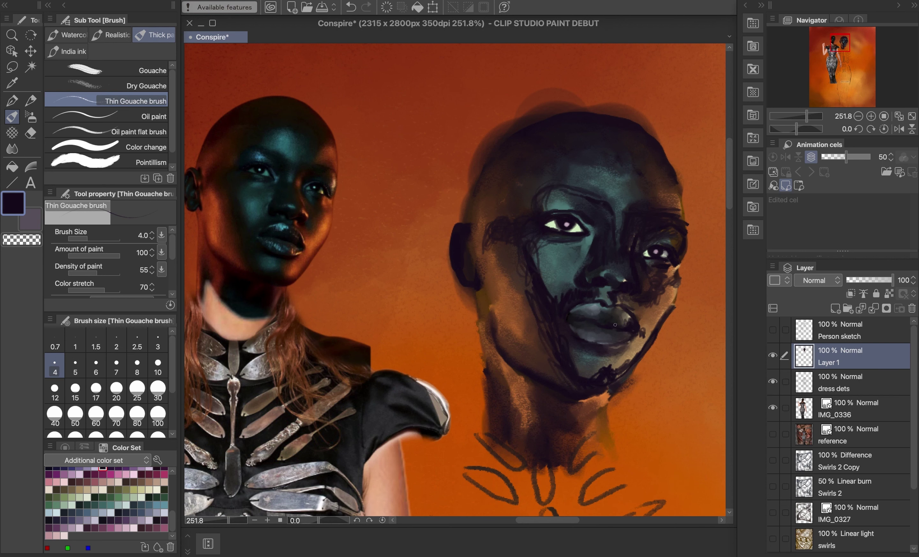
drag(587, 351, 611, 347)
drag(582, 250, 611, 251)
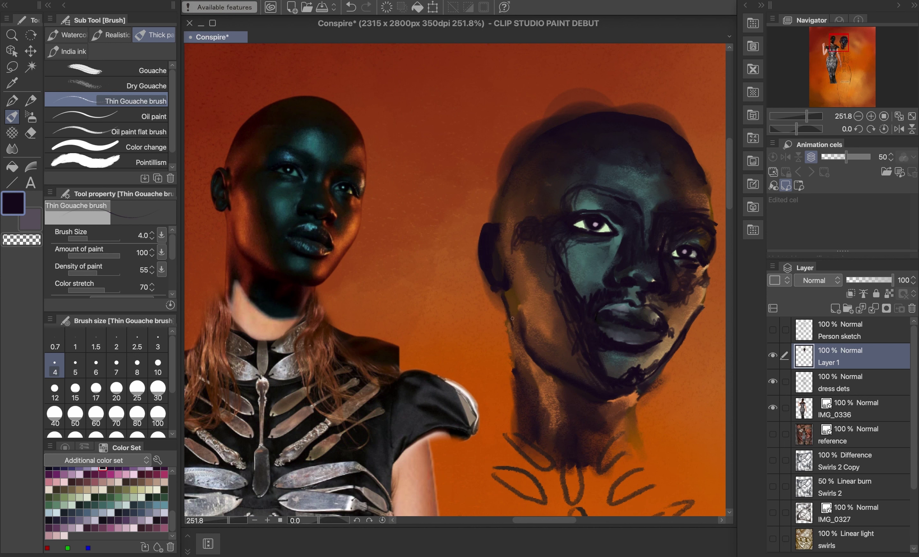
- Outline both sides of the neck in dark thin gouache and scribble shadow texture across the forehead
mouse_move(513, 320)
mouse_down()
mouse_move(516, 422)
mouse_move(513, 357)
mouse_up()
drag(634, 393, 645, 459)
scroll(645, 406, down, 10)
scroll(518, 280, up, 10)
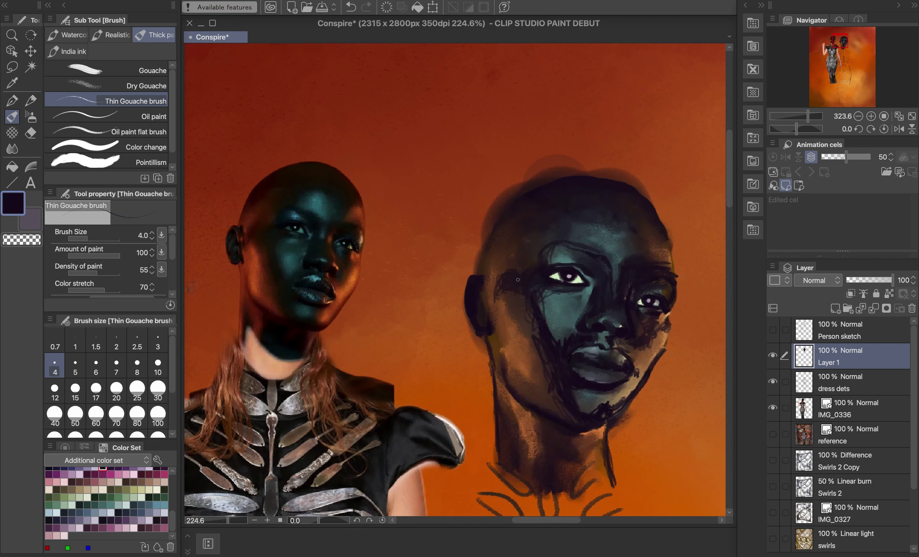
drag(573, 224, 619, 207)
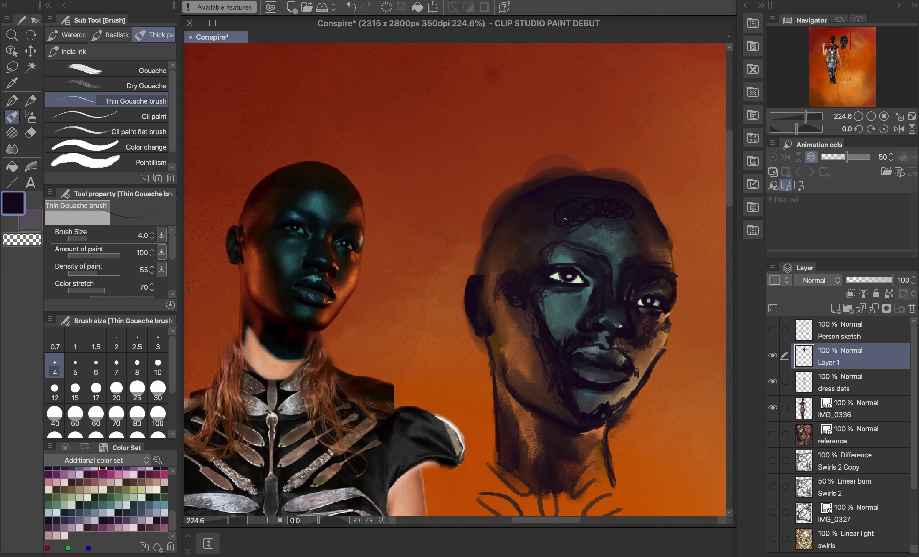
- Soften the dark strokes on the near cheek, mouth and chin with the Textured blender at size 15
click(72, 35)
click(113, 35)
scroll(558, 342, up, 3)
click(75, 390)
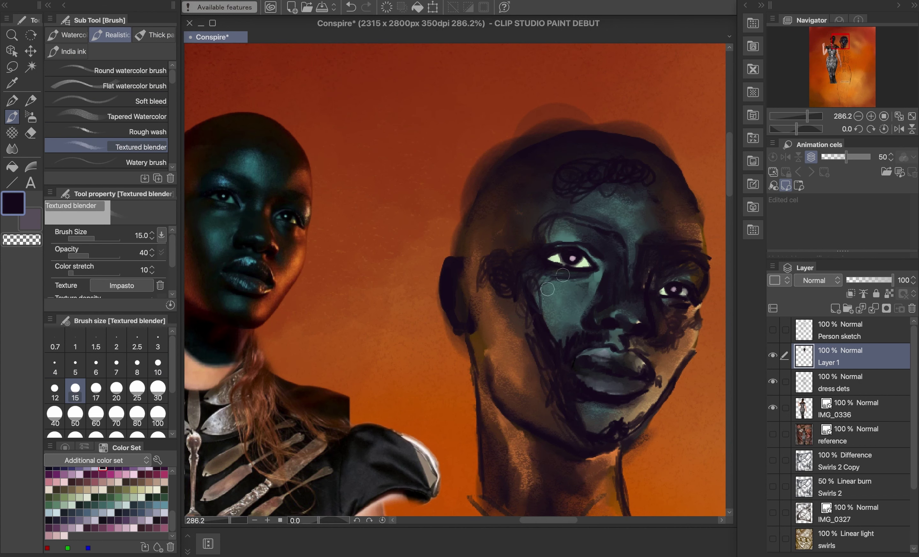
mouse_move(532, 307)
mouse_down()
mouse_move(551, 341)
mouse_move(561, 340)
mouse_move(520, 312)
mouse_move(548, 377)
mouse_move(577, 392)
mouse_move(563, 408)
mouse_move(593, 430)
mouse_move(627, 429)
mouse_move(597, 432)
mouse_move(568, 411)
mouse_up()
- Smooth the remaining dark strokes on the temple, cheek, neck and forehead with the Gouache blender at size 15
click(154, 34)
scroll(150, 150, down, 1)
click(153, 163)
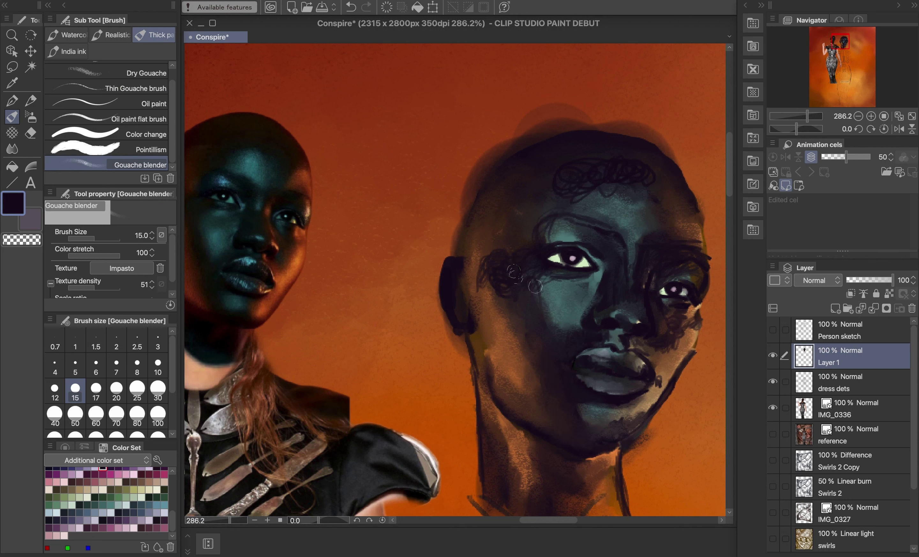
scroll(476, 248, down, 3)
scroll(470, 248, up, 3)
mouse_move(526, 282)
mouse_down()
mouse_move(508, 266)
mouse_move(555, 285)
mouse_move(714, 266)
mouse_move(651, 279)
mouse_move(624, 305)
mouse_move(653, 297)
mouse_move(692, 322)
mouse_move(681, 312)
mouse_move(667, 348)
mouse_move(701, 332)
mouse_move(664, 377)
mouse_move(640, 432)
mouse_move(586, 496)
mouse_up()
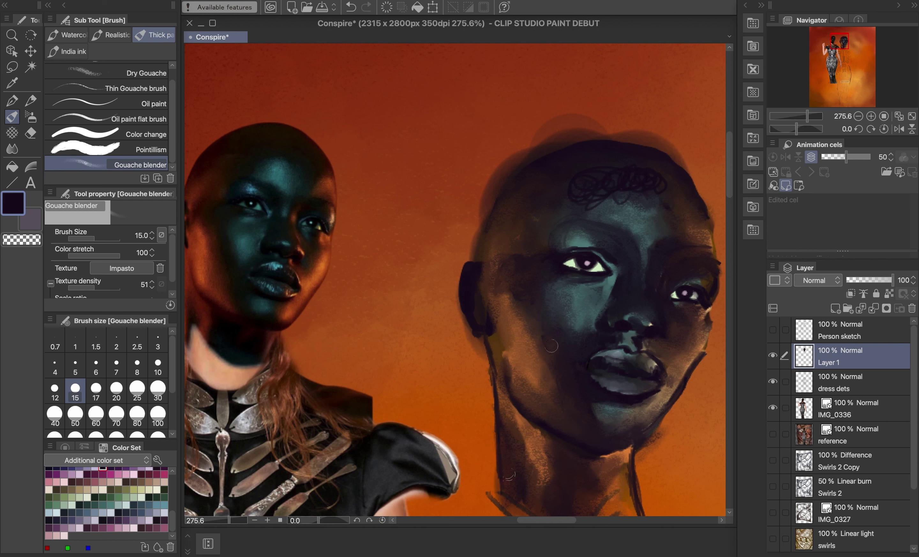
scroll(466, 212, left, 1)
mouse_move(517, 326)
mouse_down()
mouse_move(534, 362)
mouse_move(577, 392)
mouse_up()
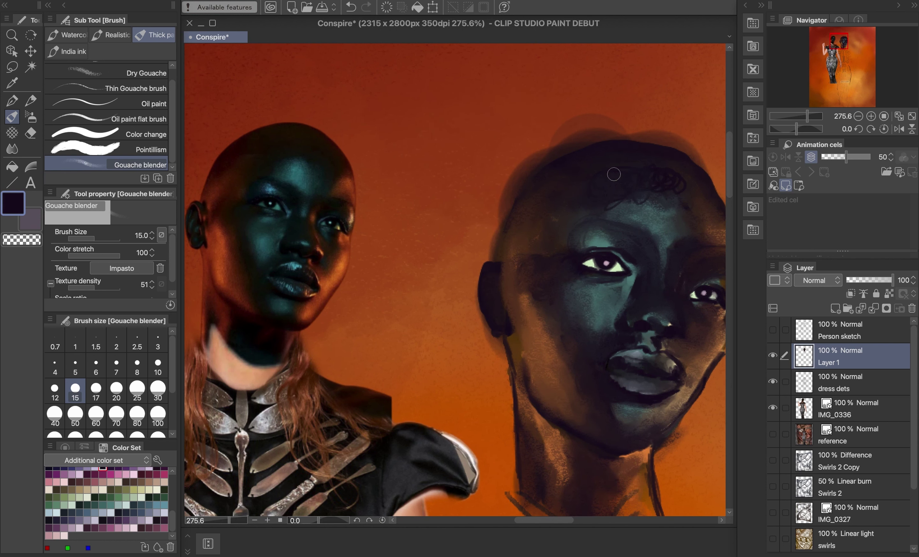
scroll(630, 179, down, 1)
scroll(629, 178, down, 2)
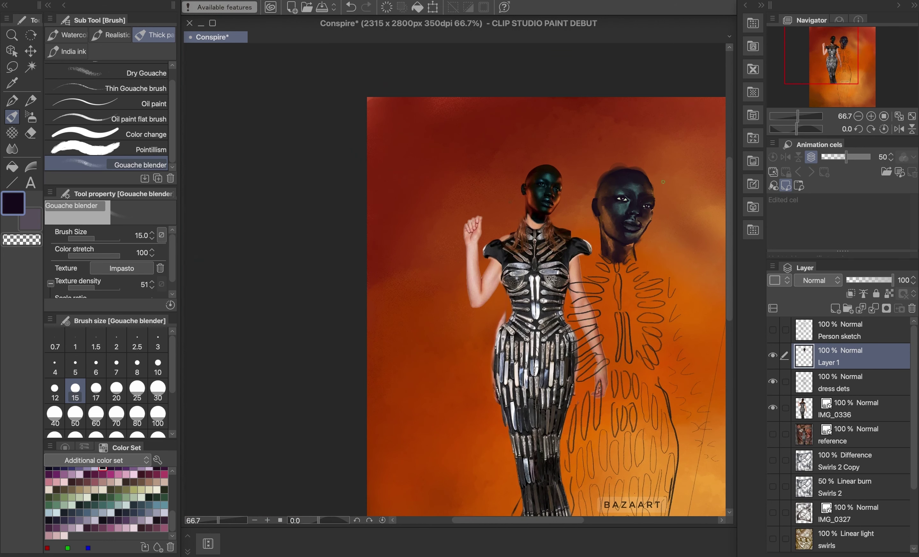
scroll(653, 205, up, 4)
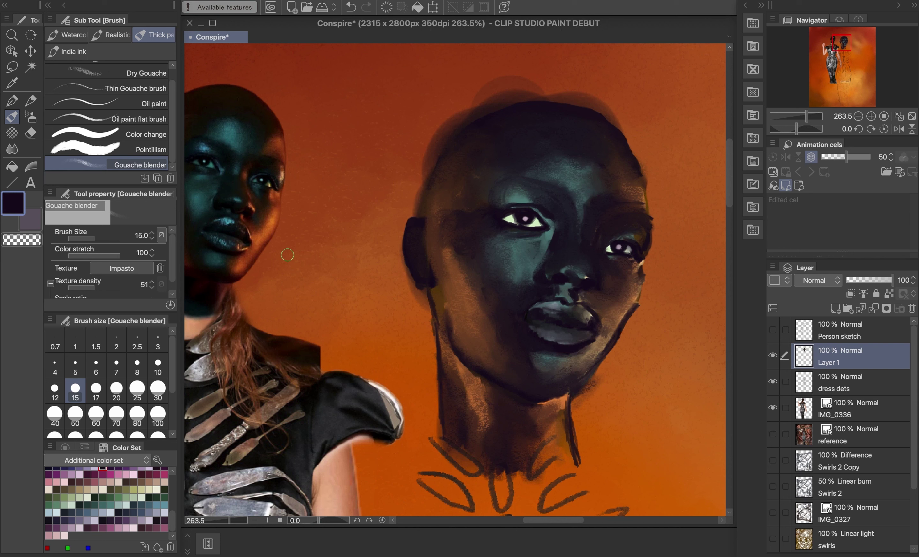
- Paint orange light dabs on the far cheek, jaw, nose side and brow with the Gouache brush at size 12
scroll(112, 94, up, 1)
click(150, 71)
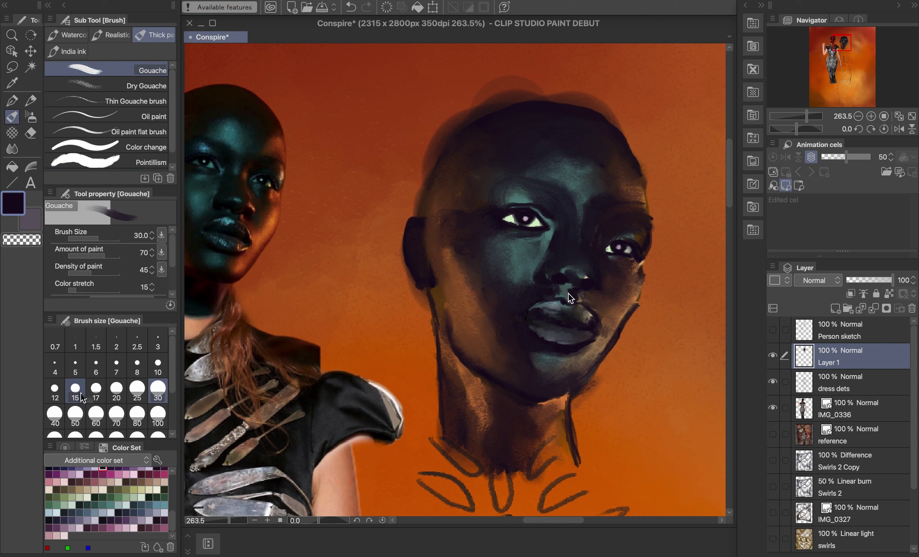
scroll(105, 504, up, 10)
click(79, 494)
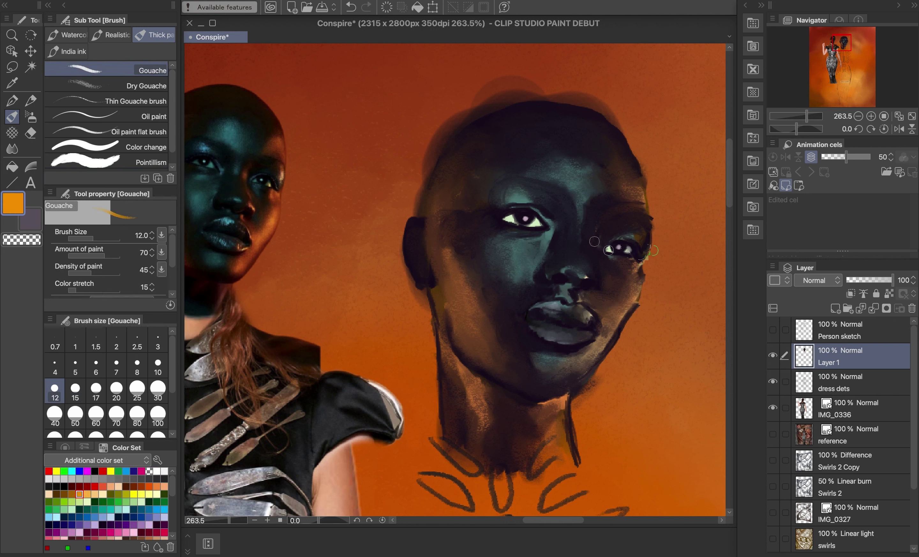
mouse_move(631, 287)
mouse_down()
mouse_move(605, 325)
mouse_move(599, 315)
mouse_move(599, 343)
mouse_move(577, 371)
mouse_move(584, 353)
mouse_up()
mouse_move(587, 289)
mouse_down()
mouse_move(602, 269)
mouse_move(598, 282)
mouse_move(591, 226)
mouse_up()
mouse_move(645, 248)
mouse_down()
mouse_move(636, 187)
mouse_move(612, 201)
mouse_up()
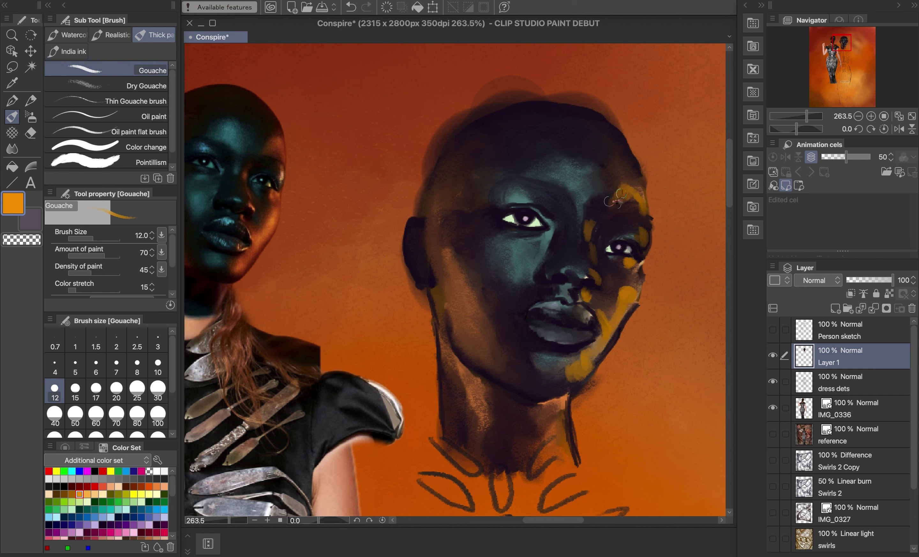
- Paint orange gouache highlights along the near jaw, neck and side of the head above the ear
scroll(639, 244, left, 3)
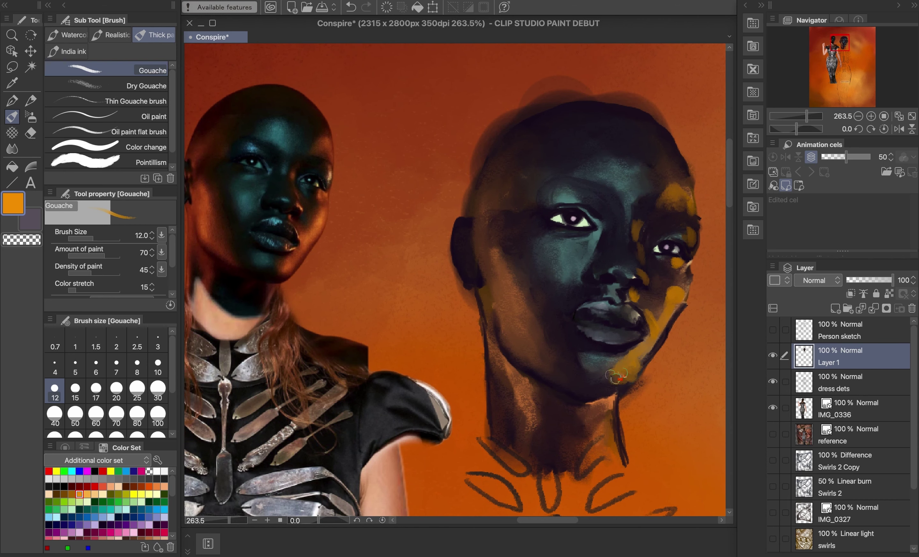
scroll(617, 377, left, 1)
mouse_move(566, 375)
mouse_down()
mouse_move(533, 352)
mouse_move(501, 263)
mouse_move(536, 350)
mouse_move(566, 376)
mouse_up()
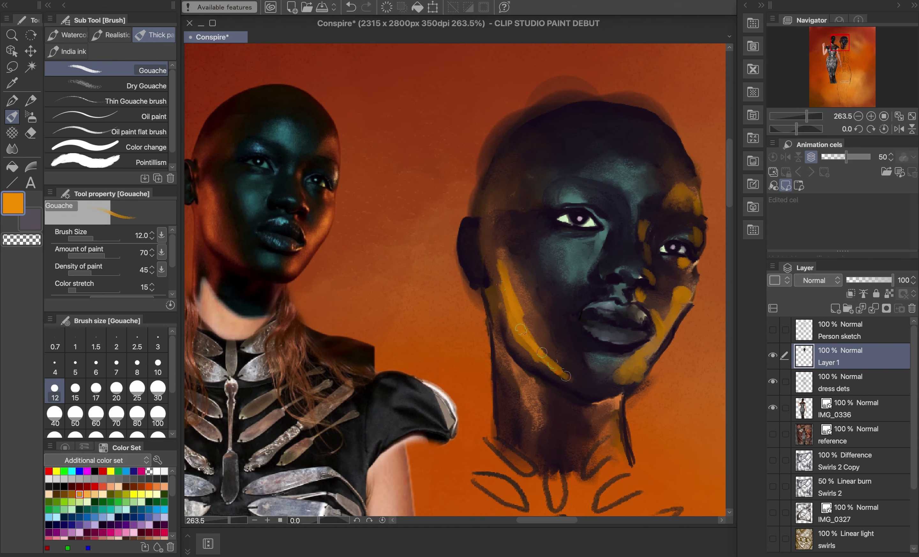
mouse_move(504, 259)
mouse_down()
mouse_move(520, 285)
mouse_move(497, 349)
mouse_up()
mouse_move(528, 380)
mouse_down()
mouse_move(545, 402)
mouse_move(607, 403)
mouse_up()
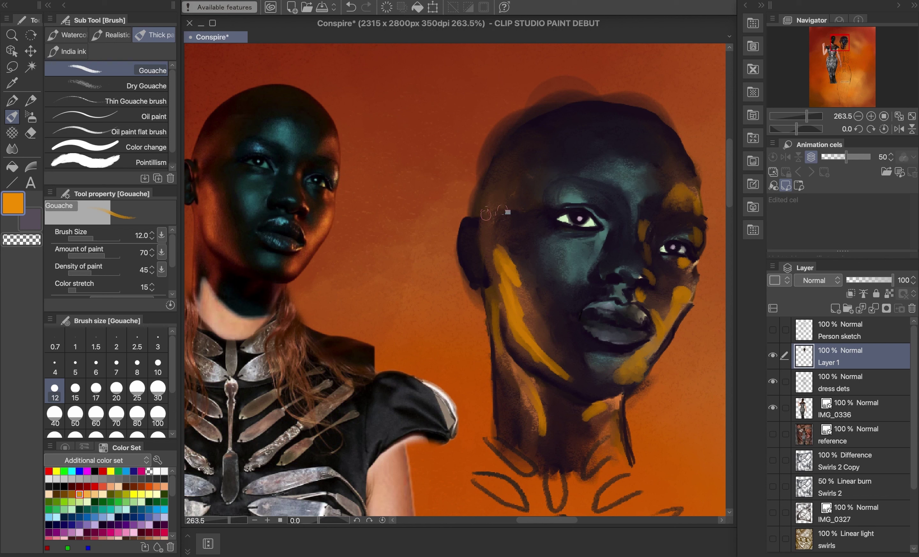
mouse_move(503, 212)
mouse_down()
mouse_move(511, 182)
mouse_move(547, 167)
mouse_move(508, 171)
mouse_up()
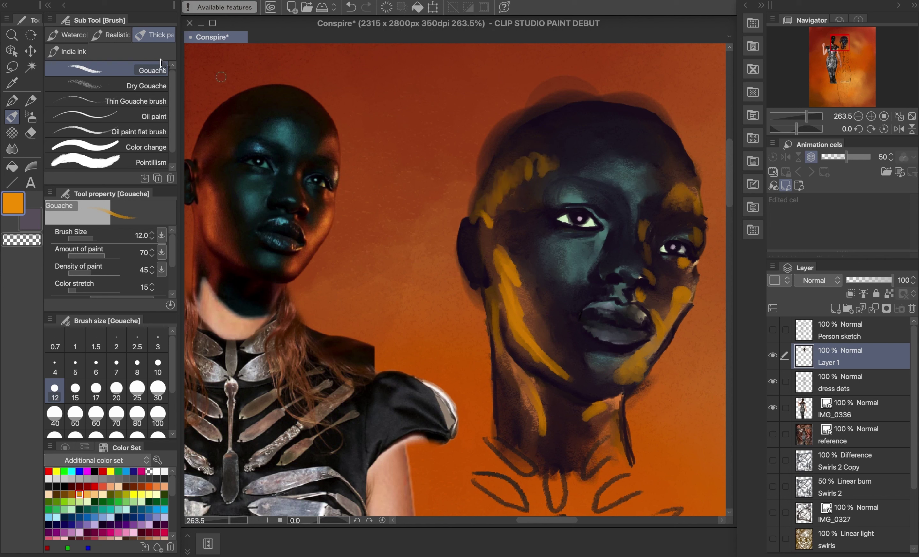
- Blend the orange highlights into the skin of the cheeks, brow, jaw and temple with the Textured blender at size 15
click(112, 34)
click(141, 147)
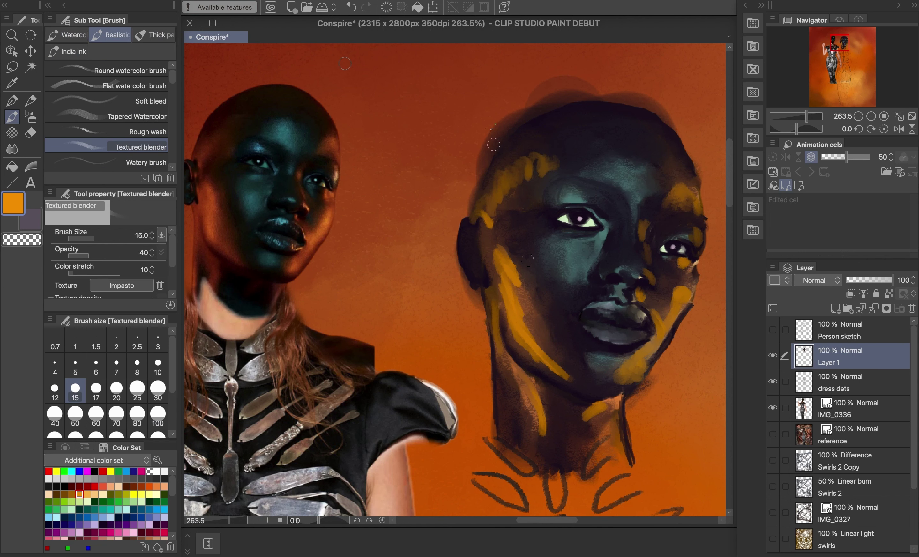
drag(681, 294, 686, 266)
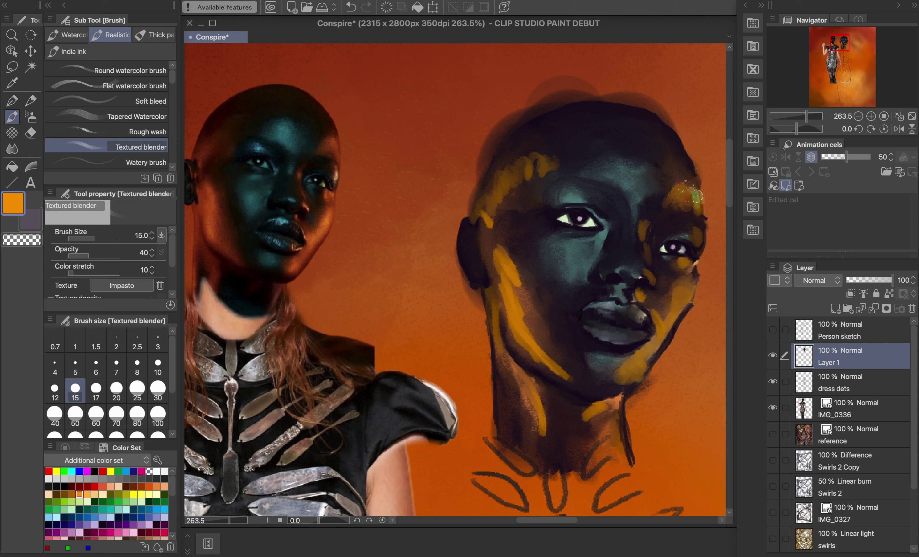
mouse_move(697, 197)
mouse_down()
mouse_move(648, 260)
mouse_move(667, 329)
mouse_move(627, 376)
mouse_move(669, 339)
mouse_move(629, 383)
mouse_move(601, 338)
mouse_move(522, 415)
mouse_move(546, 438)
mouse_move(556, 360)
mouse_move(526, 322)
mouse_move(516, 270)
mouse_move(492, 251)
mouse_move(519, 282)
mouse_move(516, 299)
mouse_move(505, 301)
mouse_move(541, 327)
mouse_move(537, 349)
mouse_move(571, 376)
mouse_move(516, 274)
mouse_up()
mouse_move(483, 224)
mouse_down()
mouse_move(509, 177)
mouse_move(537, 158)
mouse_move(492, 211)
mouse_move(506, 151)
mouse_move(545, 297)
mouse_up()
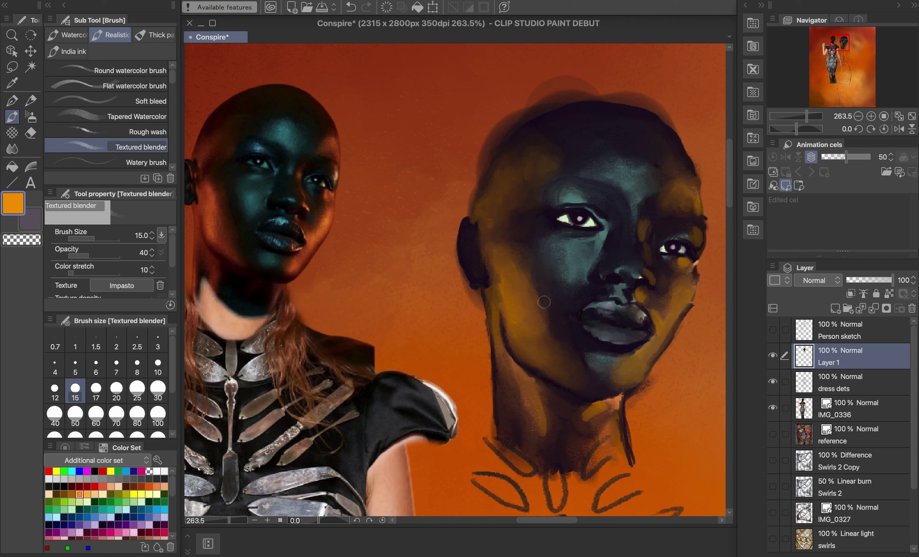
mouse_move(541, 234)
mouse_down()
mouse_move(535, 275)
mouse_move(577, 246)
mouse_move(543, 243)
mouse_move(546, 307)
mouse_move(528, 270)
mouse_move(561, 339)
mouse_move(603, 370)
mouse_move(584, 282)
mouse_move(599, 241)
mouse_move(594, 189)
mouse_move(574, 197)
mouse_up()
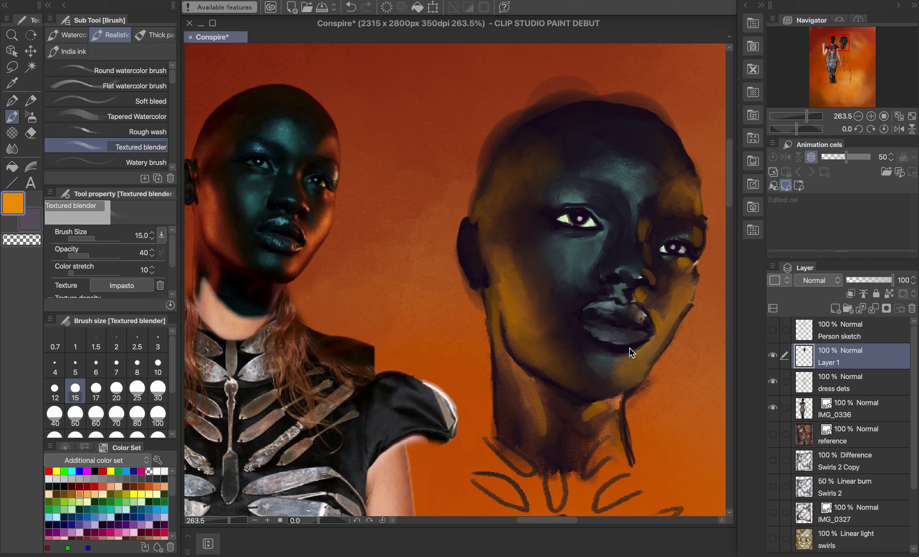
- Blend the small orange patches beside the nose and around the far eye and brow with the Textured blender at size 10
click(164, 364)
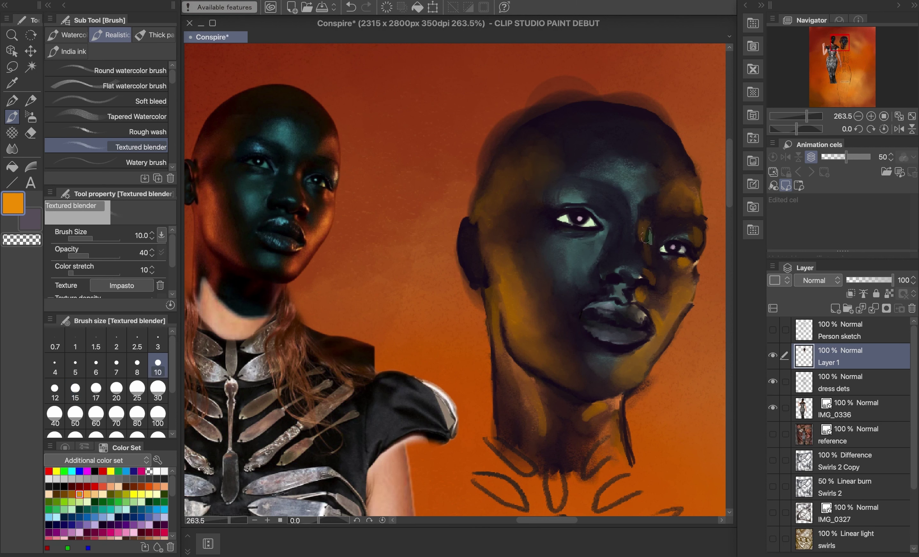
drag(638, 291, 645, 301)
mouse_move(692, 201)
mouse_down()
mouse_move(697, 192)
mouse_move(673, 195)
mouse_up()
scroll(656, 315, down, 5)
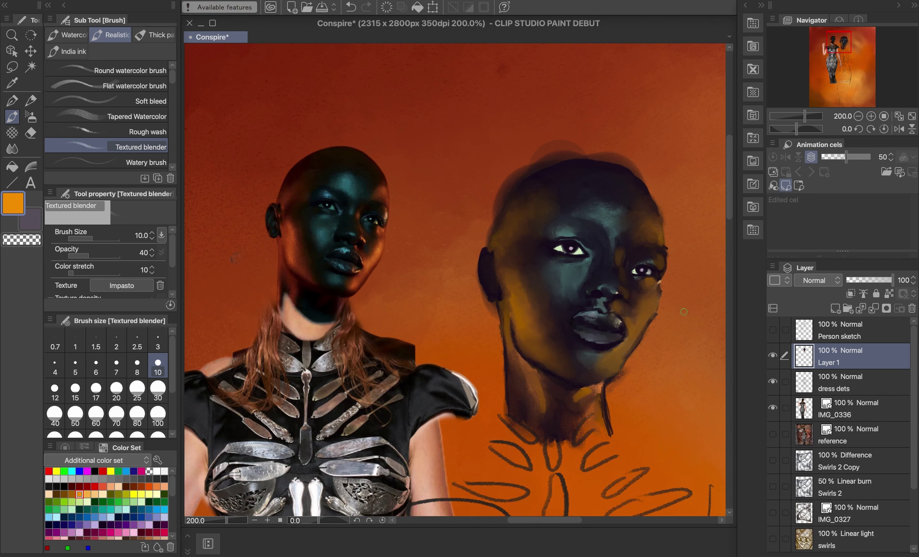
scroll(586, 420, up, 5)
scroll(586, 421, left, 2)
scroll(586, 421, up, 1)
scroll(586, 421, left, 3)
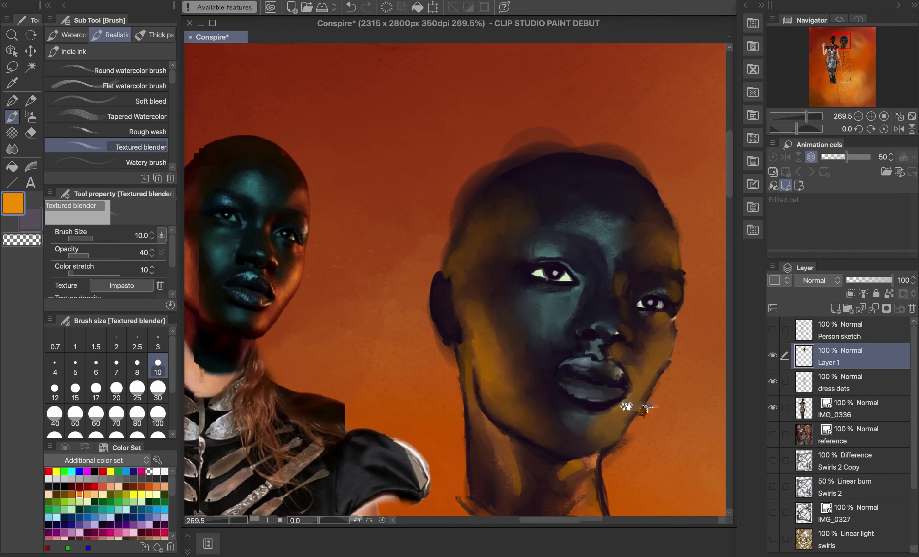
- Paint a pale teal highlight on the upper lip with the Flat watercolor brush at size 30
click(86, 116)
click(86, 101)
click(86, 85)
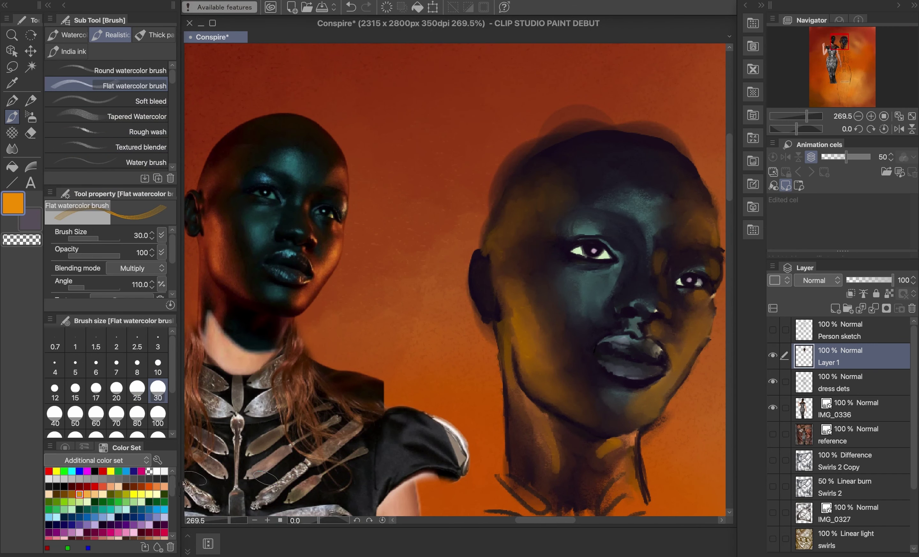
scroll(109, 504, down, 3)
click(126, 517)
scroll(638, 345, up, 2)
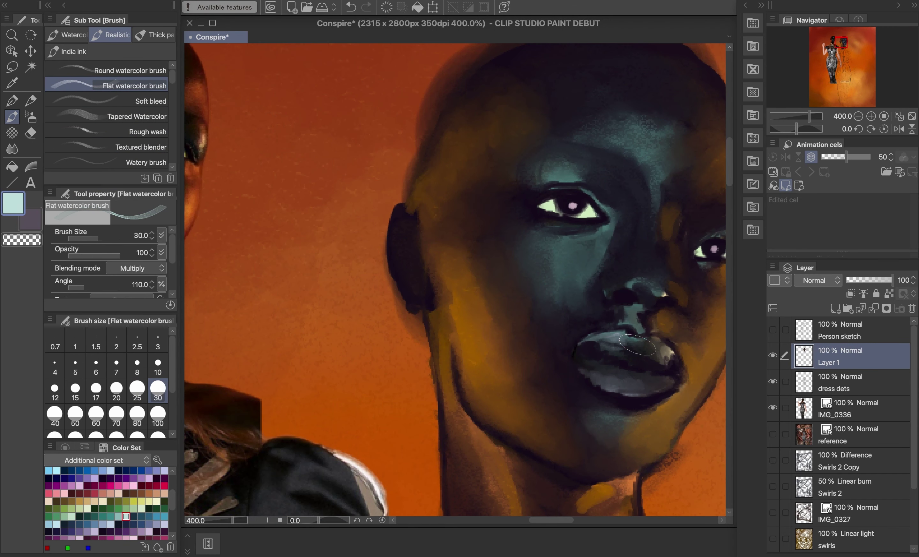
drag(638, 344, 604, 345)
scroll(648, 351, down, 5)
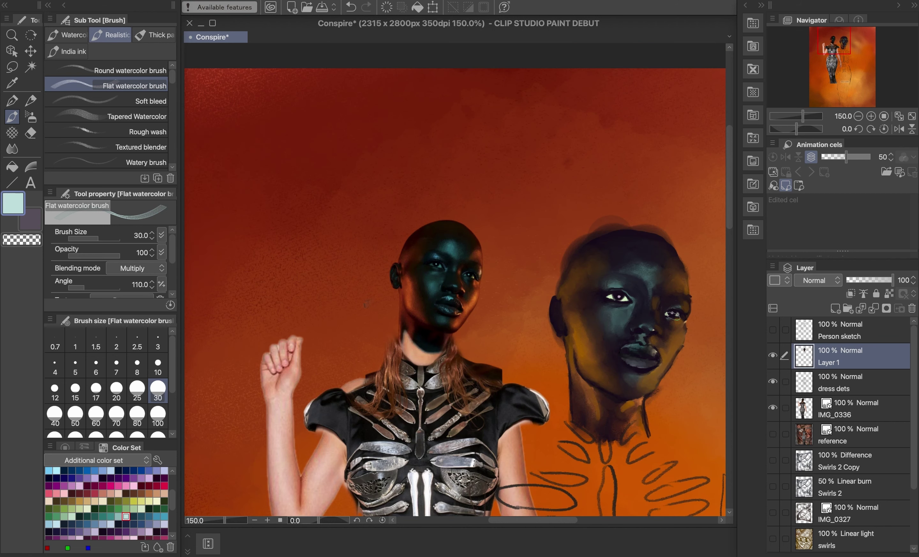
- Add pale teal highlights to both lips with the Dry Gouache brush at size 10
click(167, 36)
click(127, 85)
scroll(652, 349, up, 3)
key(bracketleft)
key(bracketleft)
key(bracketleft)
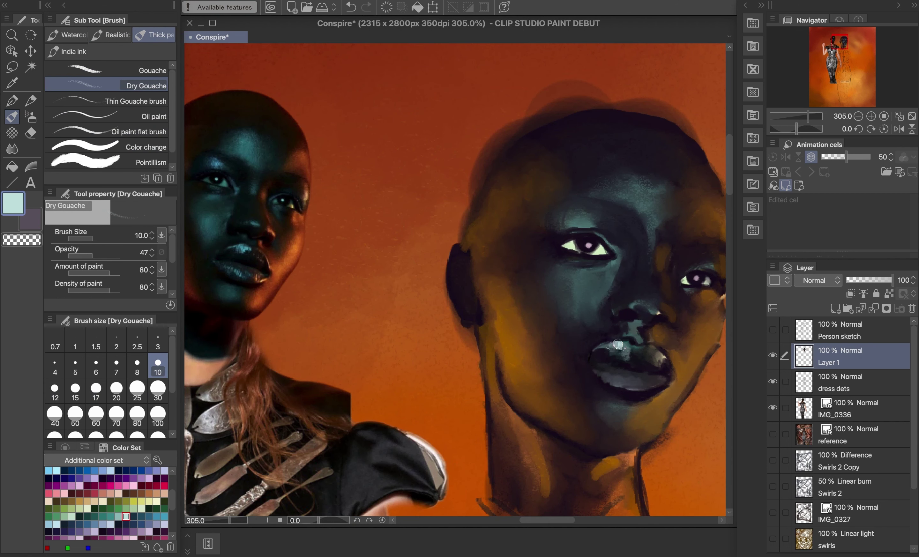
scroll(109, 504, up, 3)
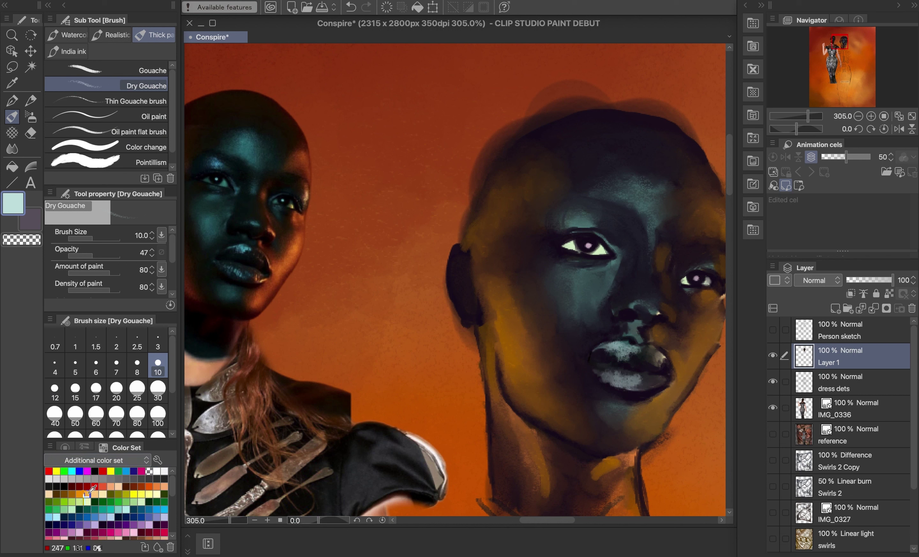
- Switch the Dry Gouache brush to light orange at size 3
click(87, 495)
key(bracketleft)
key(bracketleft)
key(bracketleft)
key(bracketleft)
key(bracketleft)
key(bracketleft)
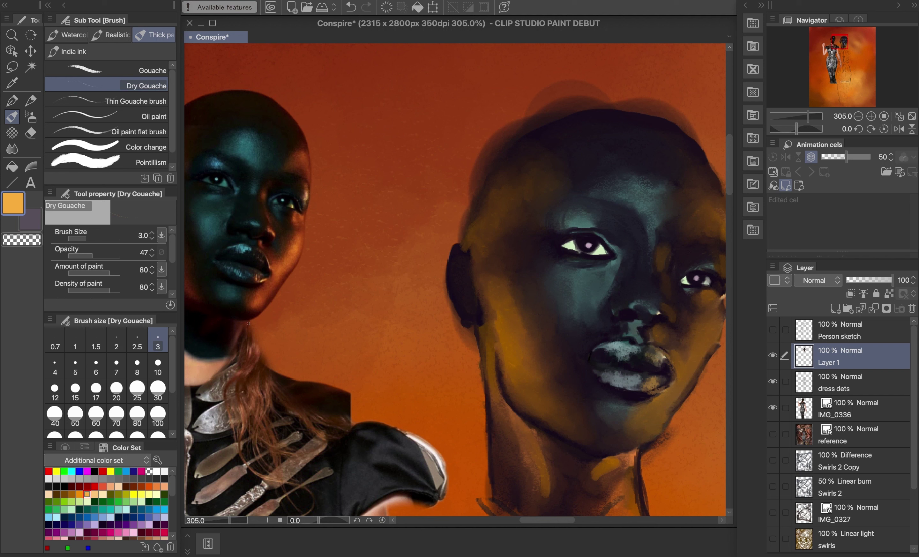
- Switch the Dry Gouache brush to a dark purple at size 5
scroll(109, 504, down, 3)
click(157, 480)
key(bracketright)
key(bracketright)
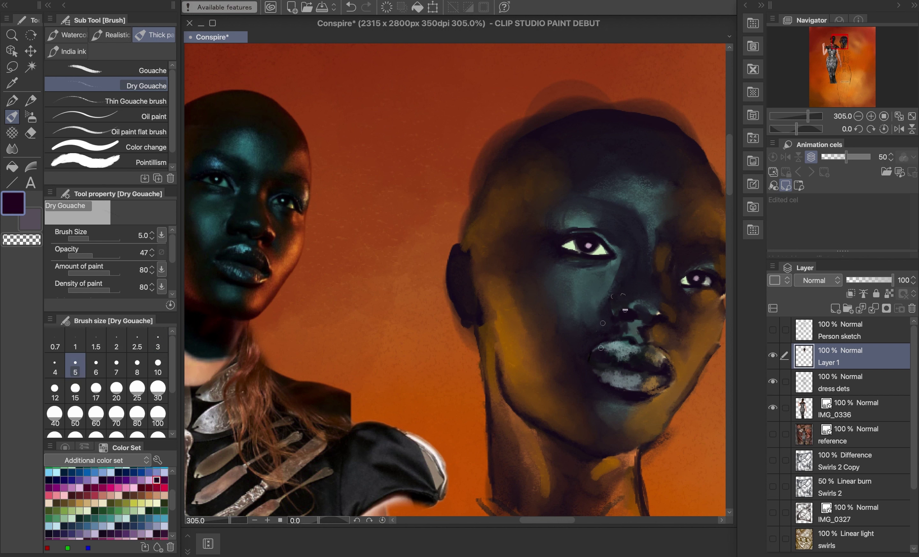
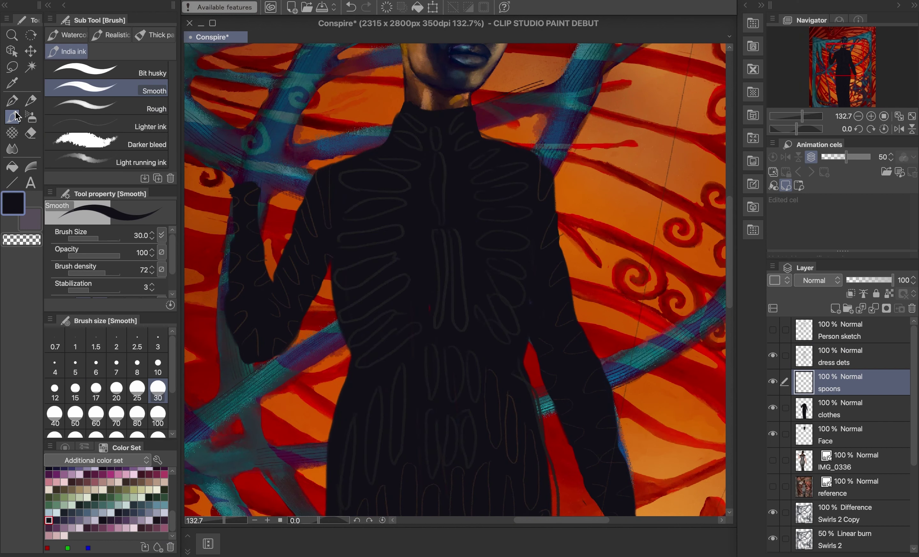
- Paint pale blue strokes on the collar and down the chest's centre on the spoons layer with the Rough India ink brush at size 40
click(113, 145)
click(113, 106)
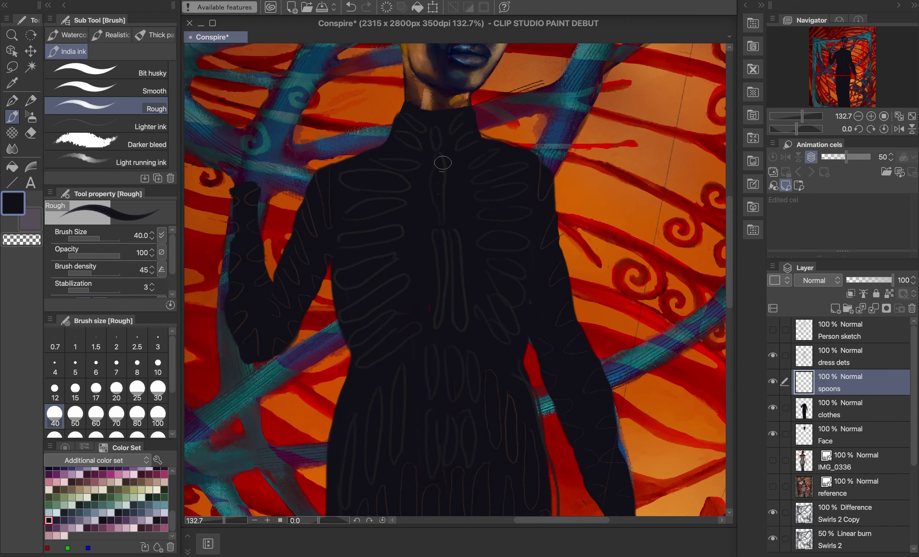
drag(173, 481, 177, 510)
click(111, 504)
mouse_move(438, 152)
mouse_down()
mouse_move(439, 219)
mouse_move(436, 131)
mouse_up()
mouse_move(449, 132)
mouse_down()
mouse_move(468, 115)
mouse_move(476, 136)
mouse_up()
- Paint pale blue rib-like strokes over the sketched shapes on the right half of the chest, from shoulder to waist
mouse_move(471, 168)
mouse_down()
mouse_move(497, 153)
mouse_move(530, 168)
mouse_up()
drag(476, 197, 533, 186)
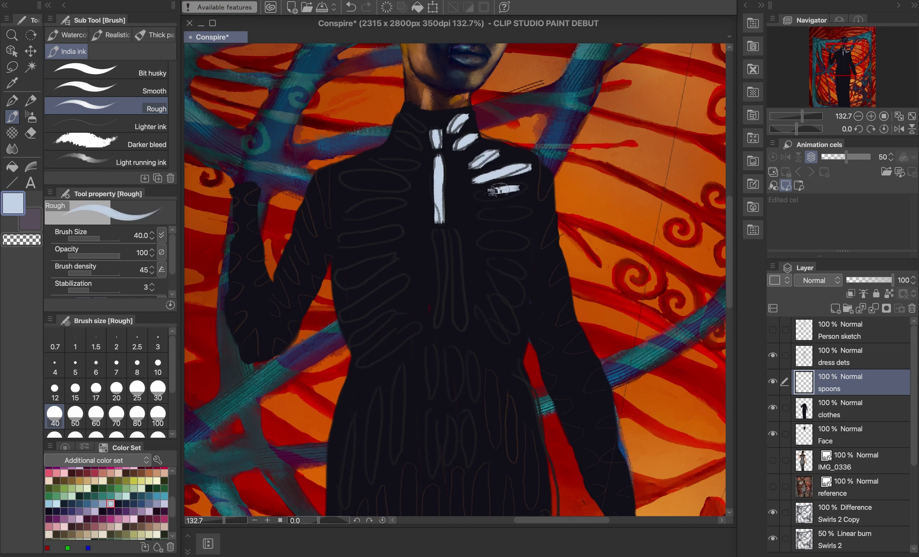
drag(479, 215, 524, 212)
mouse_move(475, 244)
mouse_down()
mouse_move(530, 242)
mouse_move(527, 277)
mouse_up()
mouse_move(492, 280)
mouse_down()
mouse_move(527, 298)
mouse_move(515, 327)
mouse_up()
drag(485, 320, 509, 340)
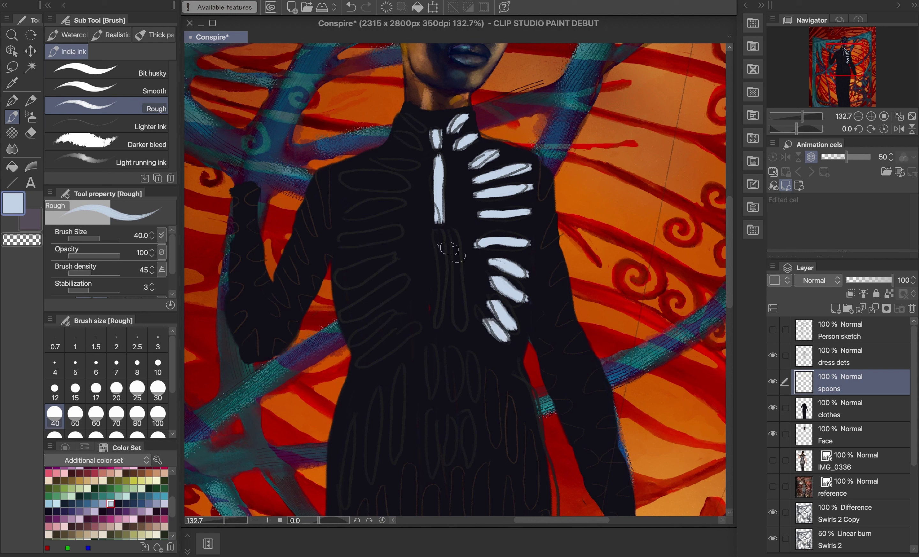
- Paint two vertical pale blue strokes at the lower centre of the chest and fill the left collar and upper-left chest shapes
drag(438, 236, 437, 325)
mouse_move(455, 236)
mouse_down()
mouse_move(436, 281)
mouse_move(456, 265)
mouse_move(457, 321)
mouse_up()
mouse_move(428, 133)
mouse_down()
mouse_move(401, 114)
mouse_move(393, 134)
mouse_up()
drag(417, 164, 370, 161)
drag(415, 184, 338, 180)
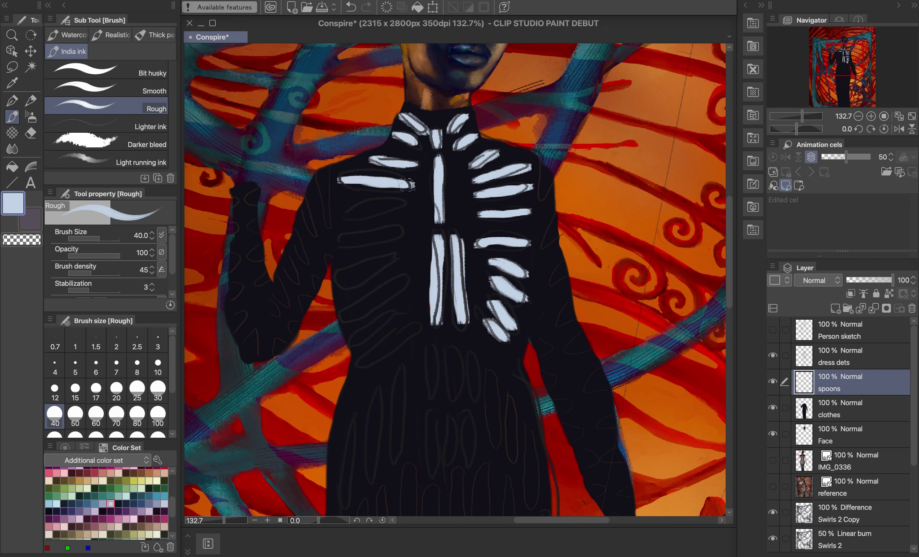
- Paint the remaining slanted pale blue rib strokes down the left half of the chest to the waist
drag(405, 202, 341, 217)
drag(402, 230, 333, 245)
drag(403, 257, 338, 283)
drag(412, 278, 341, 318)
drag(397, 315, 349, 340)
drag(419, 331, 359, 362)
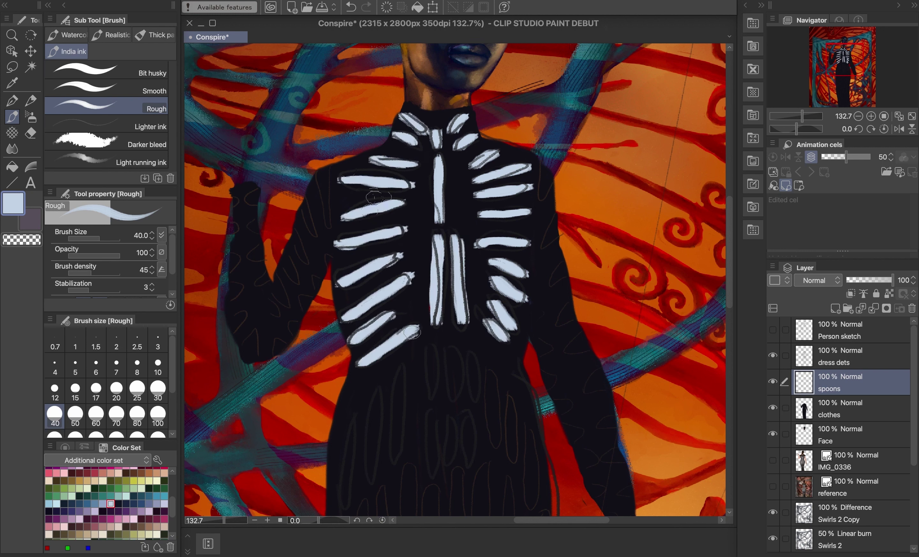
- Paint short pale blue strokes along the raised arm's sleeve, from the shoulder around the elbow and up the forearm
mouse_move(322, 169)
mouse_down()
mouse_move(327, 220)
mouse_move(315, 234)
mouse_up()
drag(294, 234, 306, 261)
drag(284, 258, 291, 307)
drag(271, 300, 275, 315)
drag(267, 275, 258, 288)
drag(268, 248, 252, 254)
drag(263, 226, 248, 226)
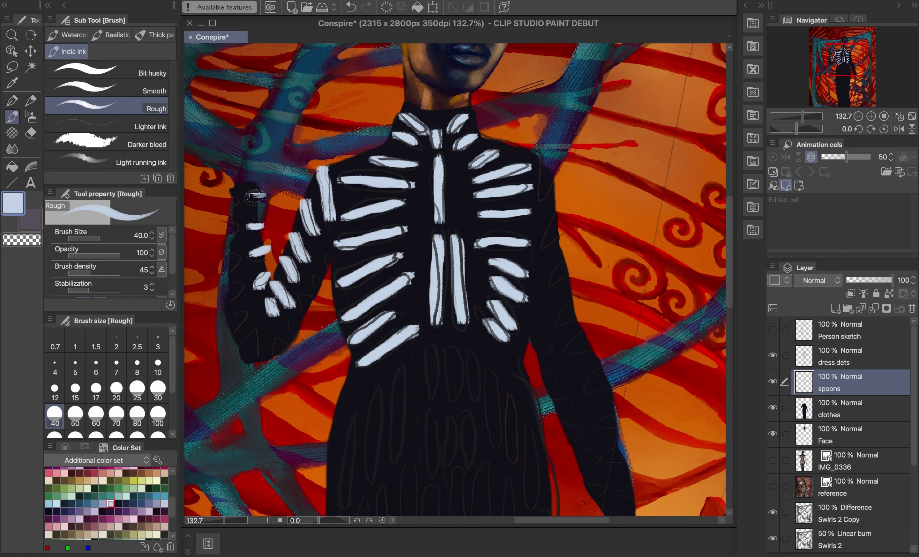
drag(227, 291, 247, 283)
drag(228, 324, 245, 313)
mouse_move(251, 333)
mouse_down()
mouse_move(249, 357)
mouse_move(280, 357)
mouse_up()
drag(287, 322, 298, 332)
drag(301, 299, 313, 308)
- Paint short pale blue strokes down both edges of the lowered arm's sleeve, from the shoulder to the wrist
mouse_move(549, 161)
mouse_down()
mouse_move(541, 189)
mouse_move(511, 218)
mouse_move(518, 255)
mouse_up()
scroll(545, 185, down, 3)
scroll(552, 185, up, 4)
mouse_move(540, 268)
mouse_down()
mouse_move(524, 286)
mouse_move(533, 308)
mouse_up()
drag(571, 328, 548, 343)
mouse_move(581, 368)
mouse_down()
mouse_move(560, 372)
mouse_move(565, 400)
mouse_up()
drag(596, 426, 579, 430)
drag(593, 452, 557, 451)
mouse_move(555, 402)
mouse_down()
mouse_move(534, 405)
mouse_move(522, 379)
mouse_up()
mouse_move(520, 305)
mouse_down()
mouse_move(502, 307)
mouse_move(499, 276)
mouse_up()
- Paint long vertical pale blue strokes over the sketched shapes on the waist and hips of the dress
scroll(510, 288, down, 5)
mouse_move(413, 171)
mouse_down()
mouse_move(413, 218)
mouse_move(432, 225)
mouse_up()
drag(449, 180, 450, 217)
drag(466, 196, 470, 257)
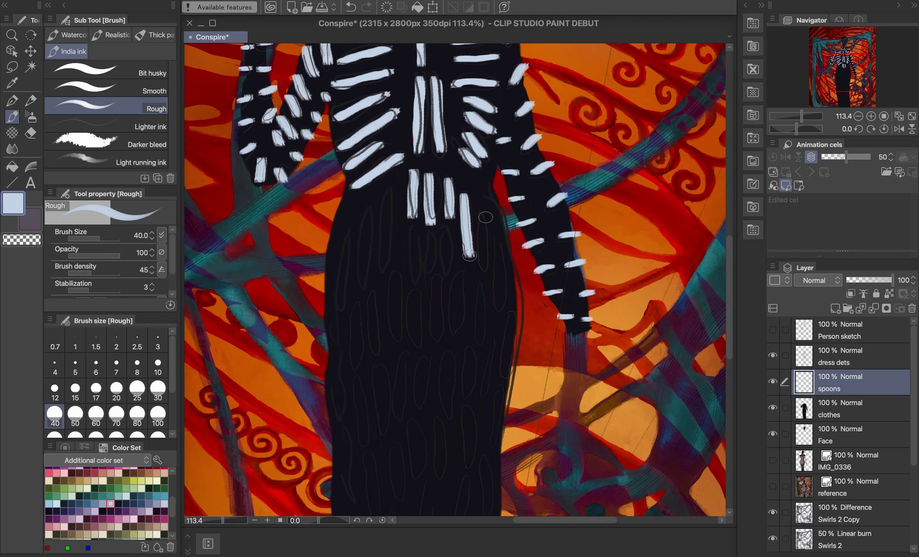
drag(485, 211, 486, 263)
drag(499, 245, 502, 309)
mouse_move(445, 236)
mouse_down()
mouse_move(452, 264)
mouse_move(436, 273)
mouse_up()
drag(416, 228, 419, 279)
drag(391, 189, 396, 267)
drag(366, 211, 365, 288)
drag(348, 235, 343, 305)
drag(330, 370, 344, 416)
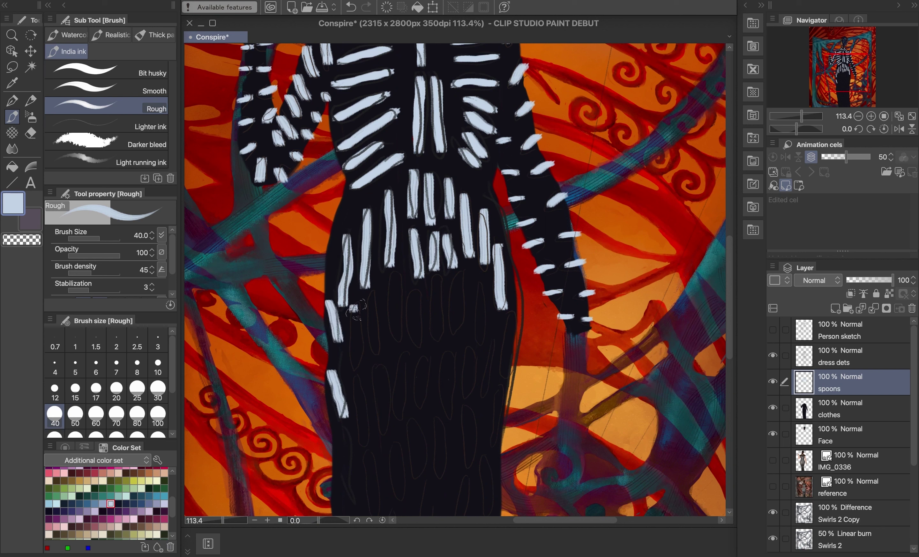
- Paint a row of vertical pale blue strokes across the upper thighs of the dress
drag(355, 307, 354, 370)
mouse_move(397, 276)
mouse_down()
mouse_move(397, 339)
mouse_move(416, 345)
mouse_up()
drag(436, 278, 437, 338)
drag(459, 271, 459, 288)
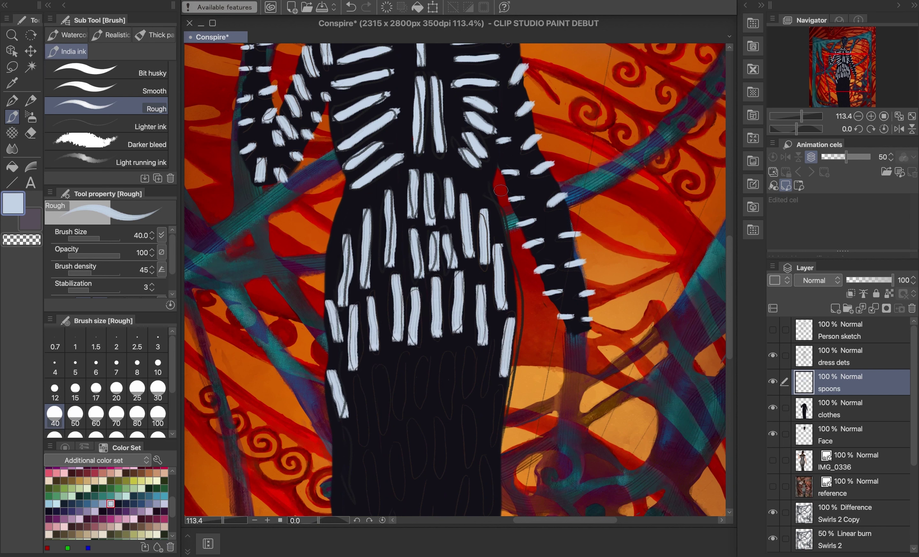
- Paint staggered vertical pale blue strokes across the middle of the skirt, below the upper-thigh row
scroll(512, 187, down, 5)
scroll(518, 238, up, 6)
drag(372, 198, 380, 277)
drag(397, 184, 398, 256)
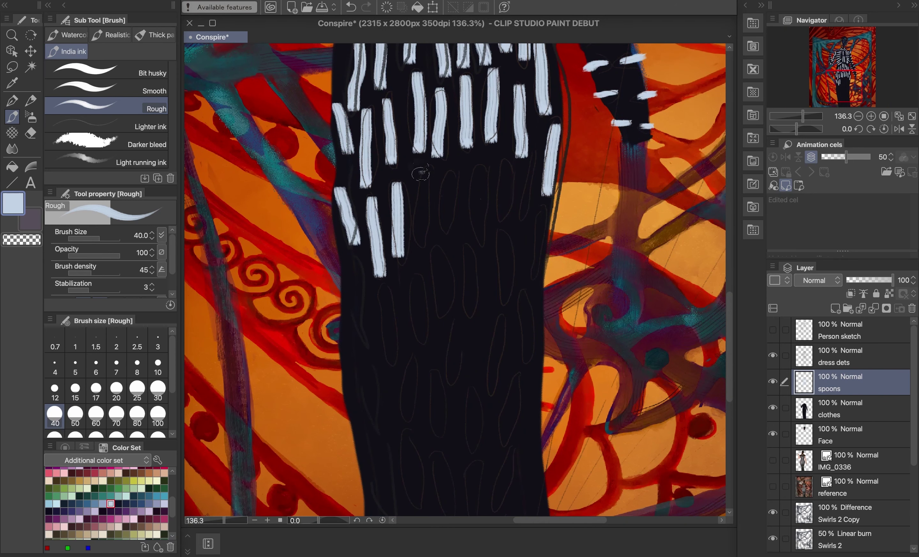
drag(421, 174, 421, 250)
drag(479, 169, 480, 245)
drag(503, 157, 503, 217)
drag(542, 214, 541, 276)
drag(500, 230, 499, 304)
drag(467, 241, 467, 316)
drag(418, 277, 419, 341)
drag(387, 287, 390, 314)
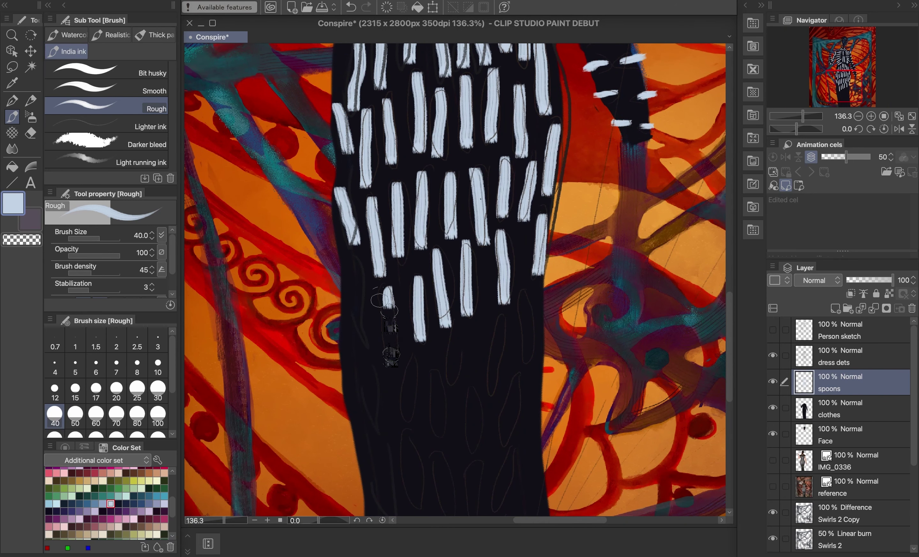
- Continue the staggered pale blue strokes over the sketched shapes on the lower skirt, around and below the knees
drag(360, 266, 366, 338)
drag(362, 376, 373, 417)
drag(407, 363, 411, 424)
mouse_move(458, 327)
mouse_down()
mouse_move(451, 380)
mouse_move(473, 443)
mouse_up()
drag(497, 323, 494, 386)
drag(523, 298, 528, 364)
mouse_move(528, 415)
mouse_down()
mouse_move(537, 475)
mouse_move(500, 514)
mouse_up()
drag(478, 459, 473, 515)
drag(436, 450, 452, 511)
drag(407, 441, 412, 507)
drag(377, 443, 390, 511)
- Fill the bottom of the skirt with vertical pale blue strokes down to the canvas edge
scroll(477, 294, down, 5)
drag(477, 297, 479, 375)
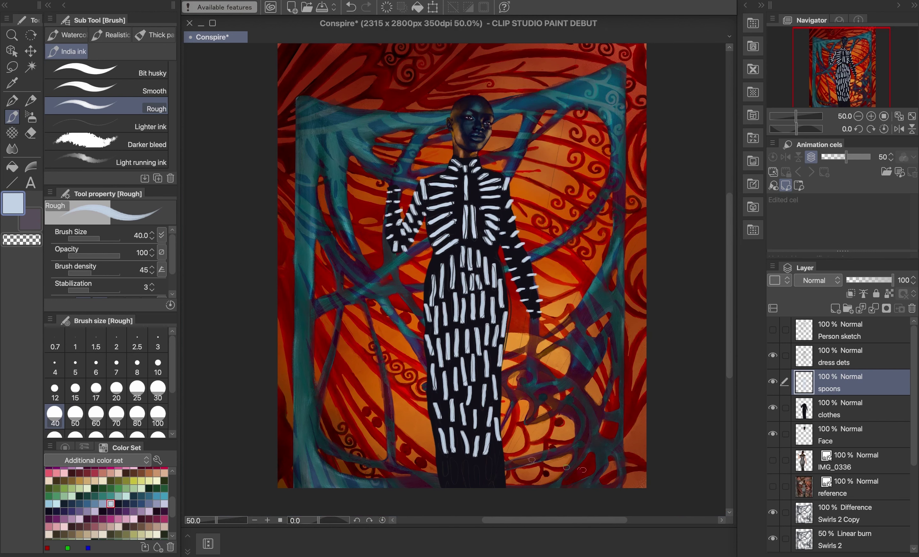
scroll(567, 468, up, 4)
drag(392, 363, 394, 412)
drag(413, 362, 417, 432)
drag(450, 372, 454, 415)
drag(485, 383, 485, 447)
drag(552, 340, 554, 392)
drag(533, 436, 532, 449)
drag(556, 417, 556, 449)
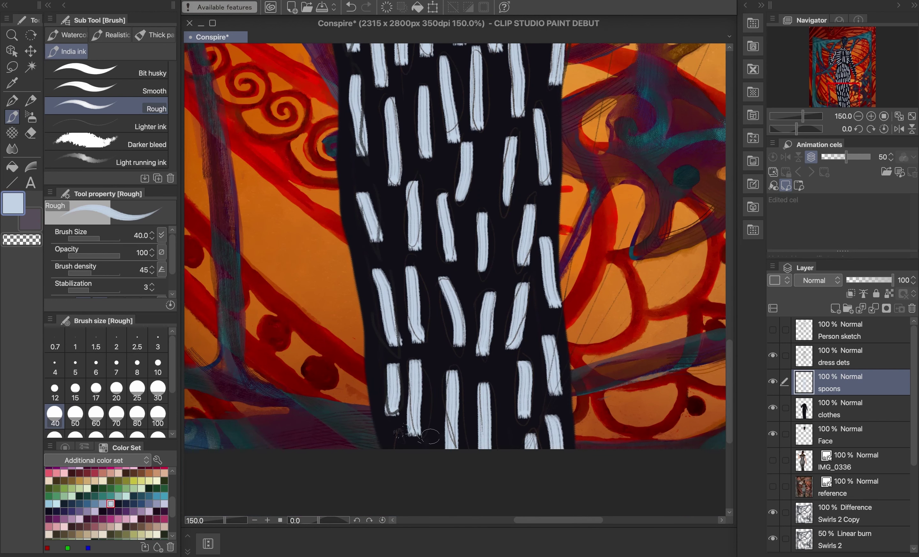
- Hide the dress dets layer and save the illustration
scroll(431, 436, down, 5)
click(773, 356)
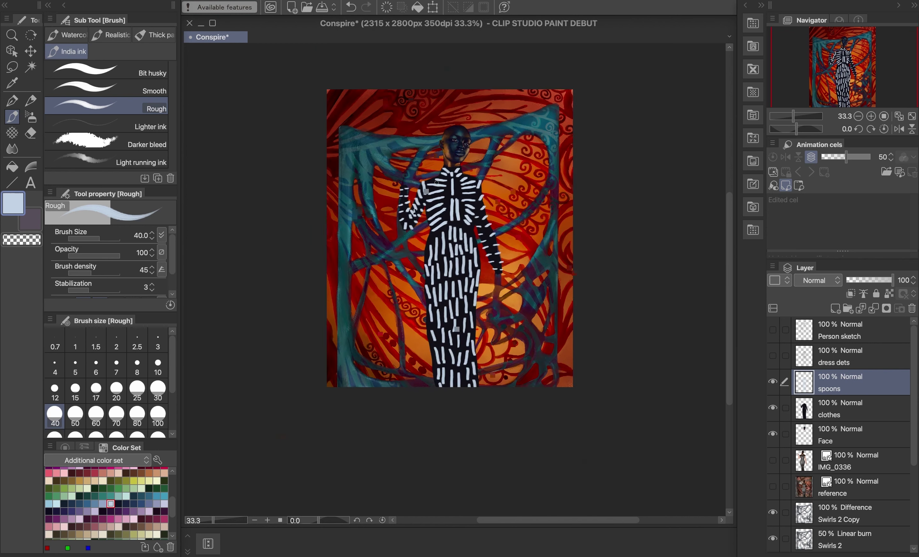
scroll(437, 182, up, 1)
key(super+s)
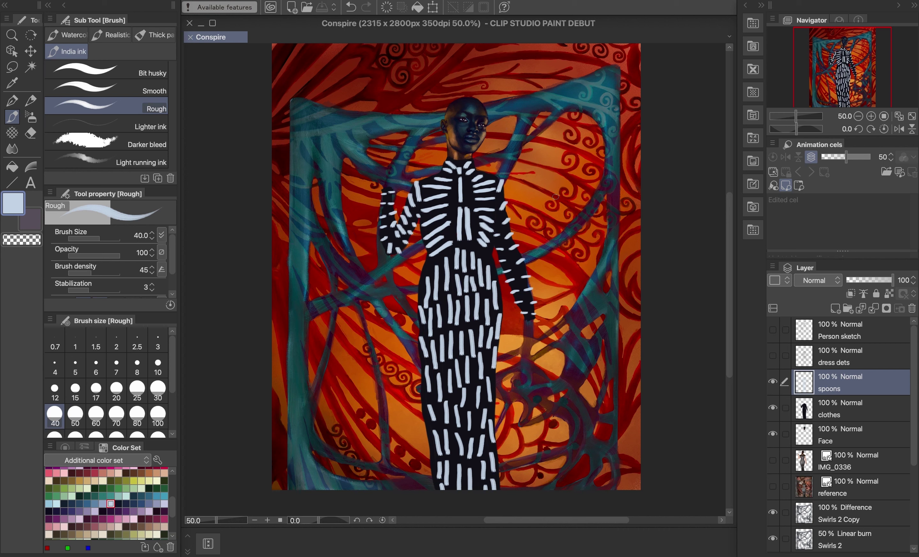
- Try the Oil paint flat brush at size 30 on the upper-left collar stroke and undo it
scroll(459, 279, up, 6)
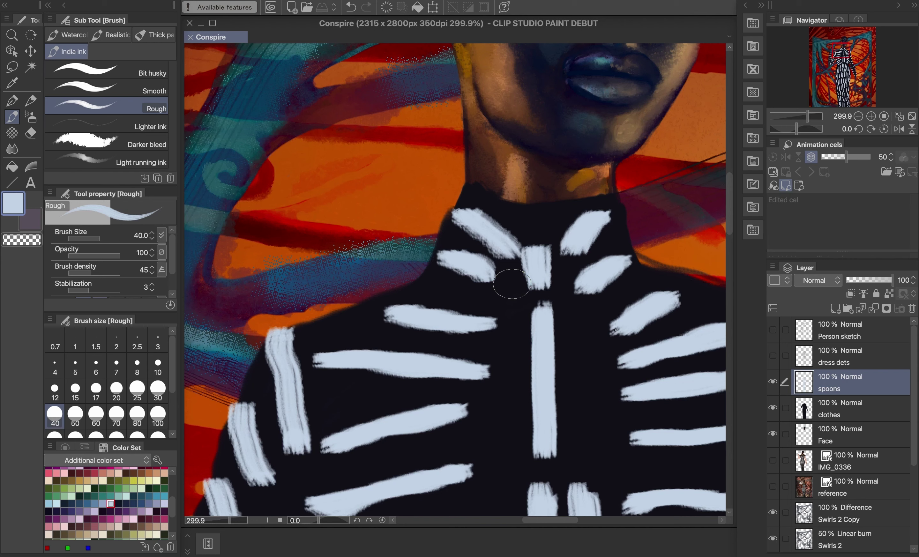
scroll(512, 284, down, 10)
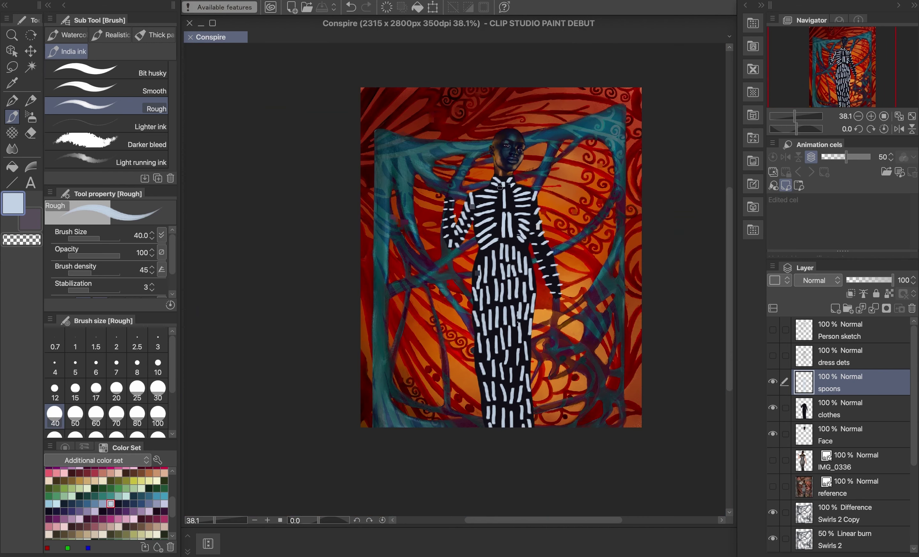
scroll(501, 186, up, 10)
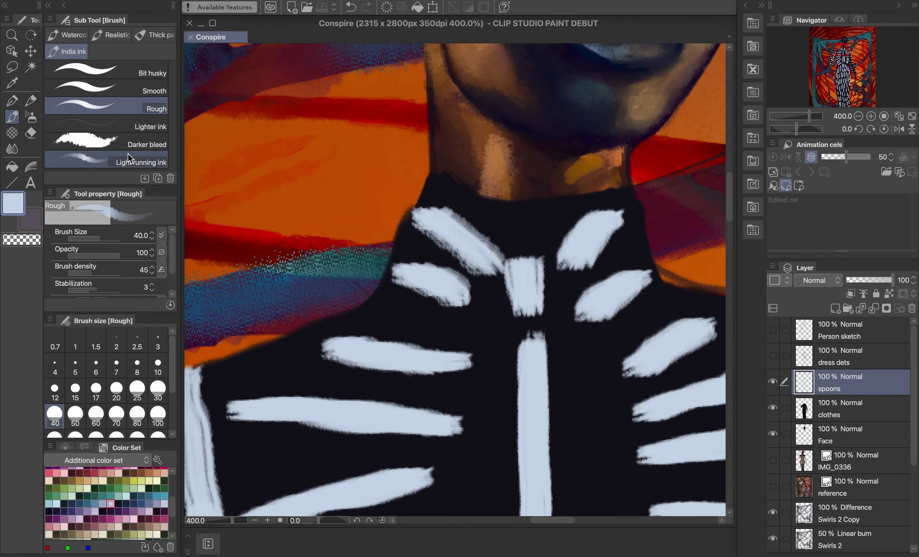
click(127, 158)
click(151, 29)
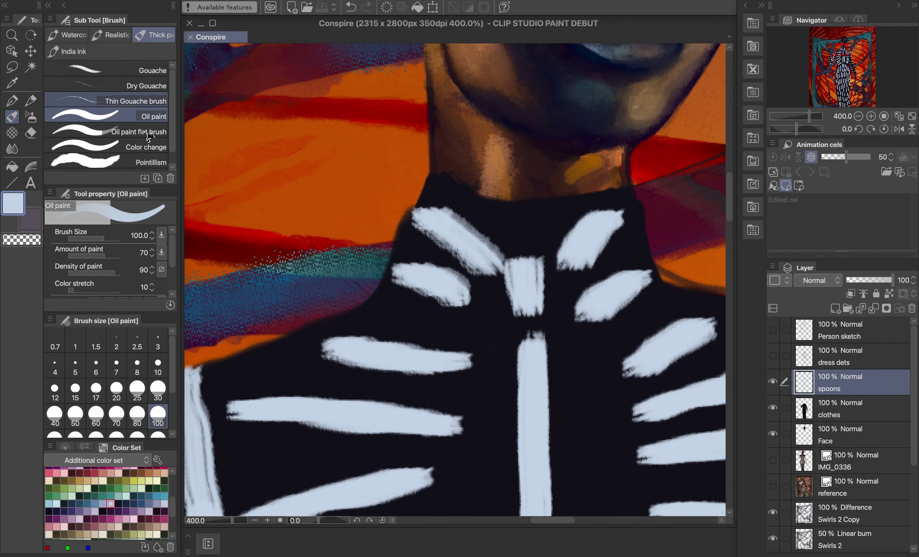
click(145, 132)
click(159, 389)
drag(457, 225, 471, 242)
key(super+z)
- Try the Tapered Watercolor brush at size 25 on the upper-left collar stroke and undo it
click(111, 35)
click(145, 117)
drag(436, 216, 481, 248)
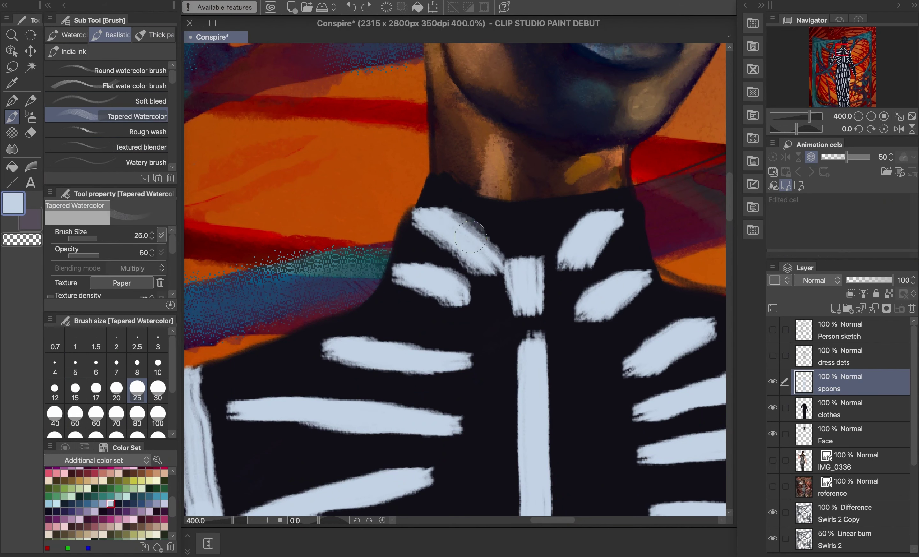
key(super+z)
- Try the Flat watercolor brush on the upper-left collar stroke and undo it
click(143, 86)
mouse_move(436, 214)
mouse_down()
mouse_move(493, 256)
mouse_move(493, 292)
mouse_up()
scroll(526, 241, down, 3)
scroll(524, 198, up, 3)
key(super+z)
- Try the Round watercolor brush at size 8 and the 塗料不足筆/平 brush at size 10, undoing the last stroke
click(145, 72)
scroll(473, 293, down, 4)
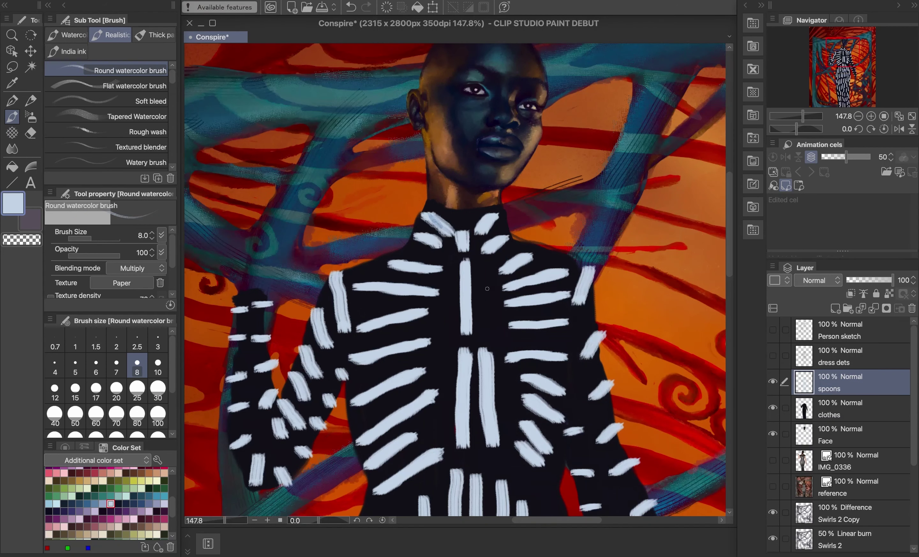
scroll(427, 223, up, 4)
drag(172, 76, 173, 128)
click(124, 130)
click(130, 161)
click(158, 365)
key(super+z)
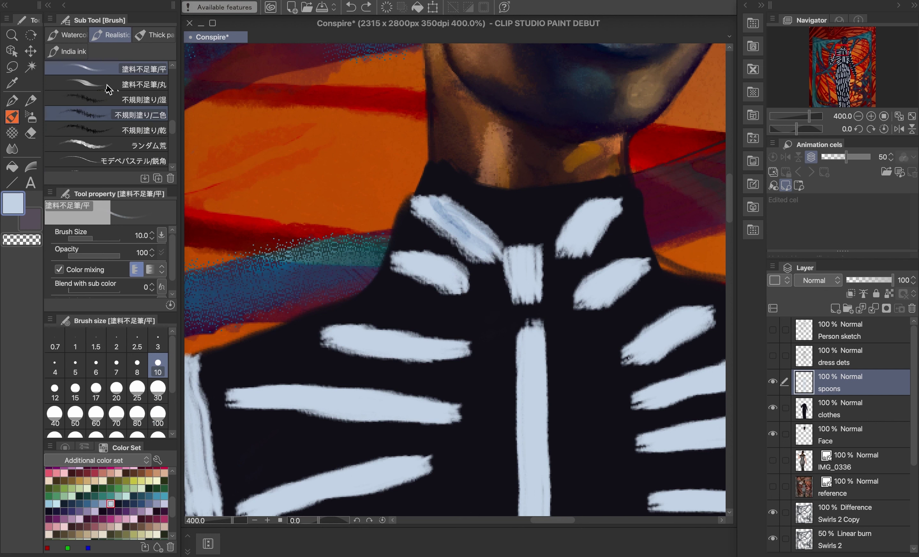
- Select the 塗料不足筆/丸 brush and test it at size 25 on the upper-left collar stroke
click(109, 87)
drag(278, 166, 309, 179)
key(super+z)
click(137, 390)
drag(446, 220, 463, 233)
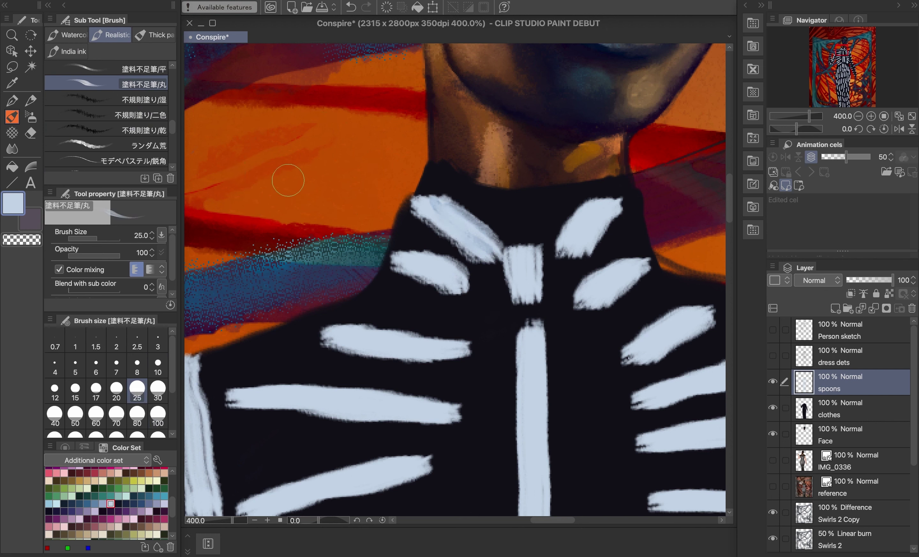
- Set the main colour to white and the sub colour to grey, and shade the upper-left collar stroke grey with the brush at size 10
drag(173, 507, 174, 466)
click(165, 472)
click(32, 223)
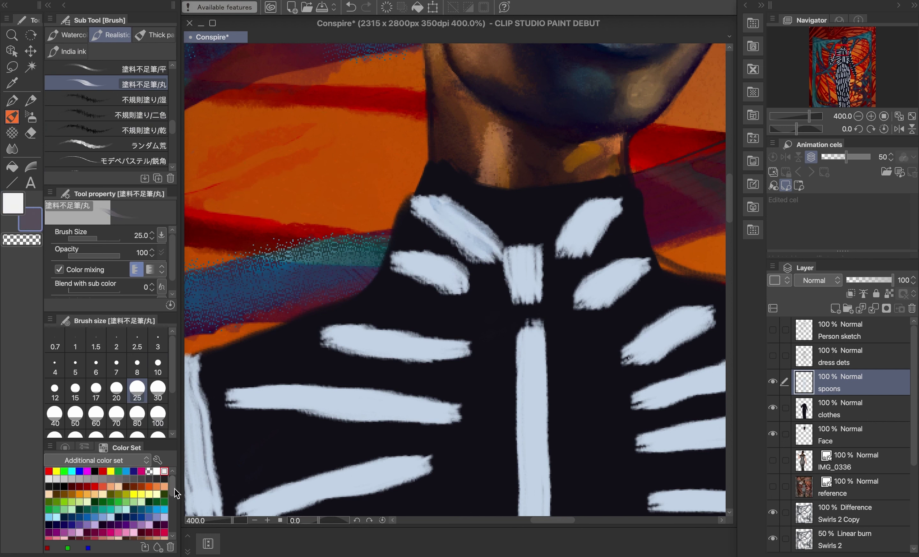
click(118, 480)
key(x)
key(bracketleft)
key(bracketleft)
key(bracketleft)
key(bracketleft)
key(bracketleft)
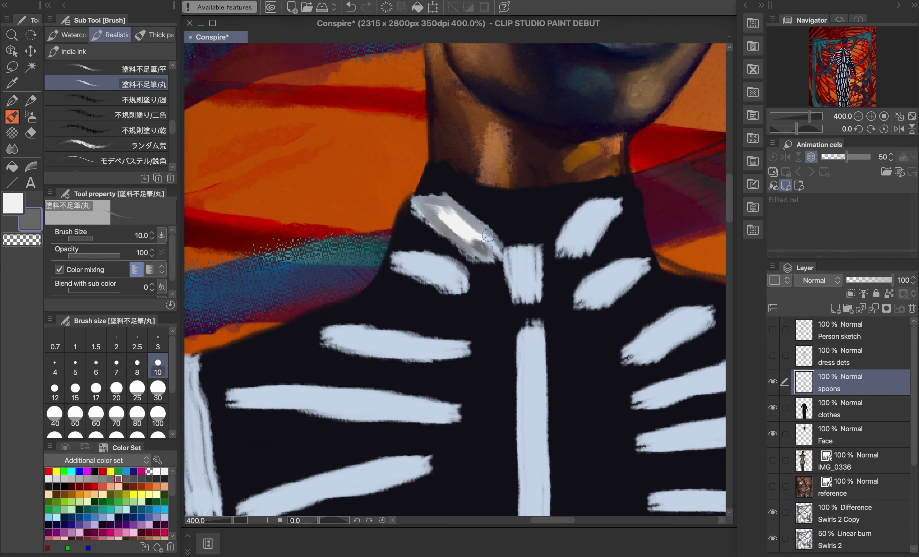
- Paint a white highlight toward the lower end of the grey-shaded collar stroke
click(13, 202)
drag(475, 237, 487, 250)
scroll(485, 249, down, 6)
scroll(474, 248, up, 8)
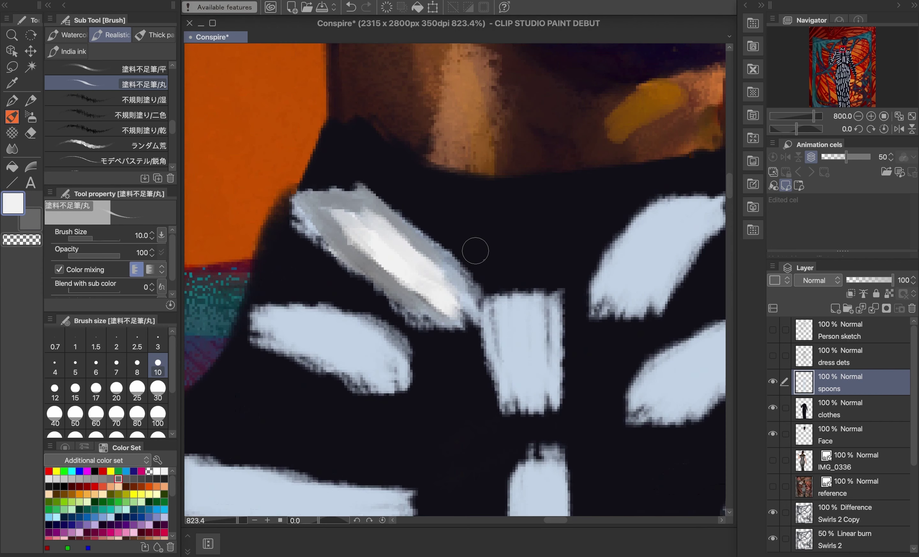
- Trim the ragged edges of the shaded upper-left collar stroke into a smooth spoon oval with the Kneaded eraser at size 10
scroll(466, 240, down, 1)
key(e)
key(bracketleft)
key(bracketleft)
key(bracketleft)
key(bracketleft)
key(bracketleft)
key(bracketleft)
key(bracketleft)
key(bracketleft)
key(bracketleft)
key(bracketleft)
key(bracketleft)
key(bracketleft)
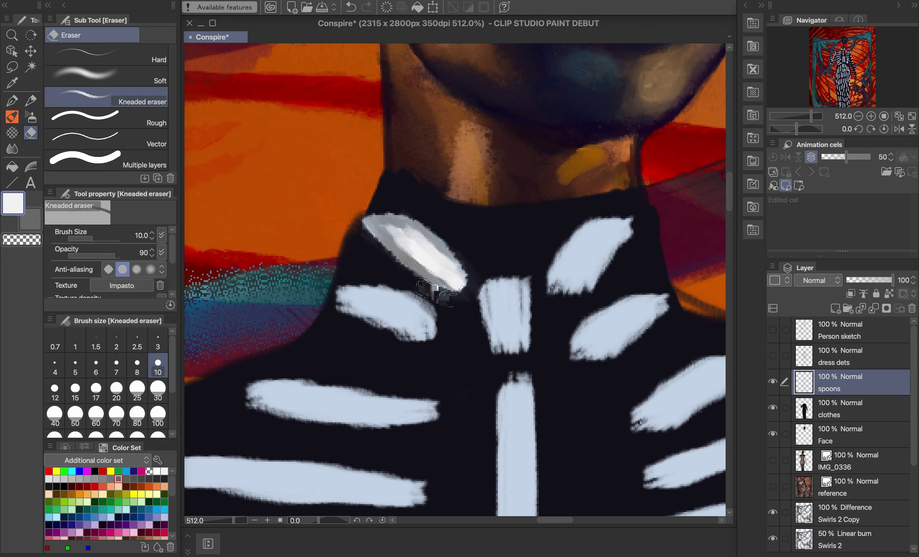
scroll(436, 291, down, 5)
scroll(526, 304, up, 7)
- Blend the upper-left collar spoon's grey and white with the Gouache blender, using the Wood texture and brush size 8
key(b)
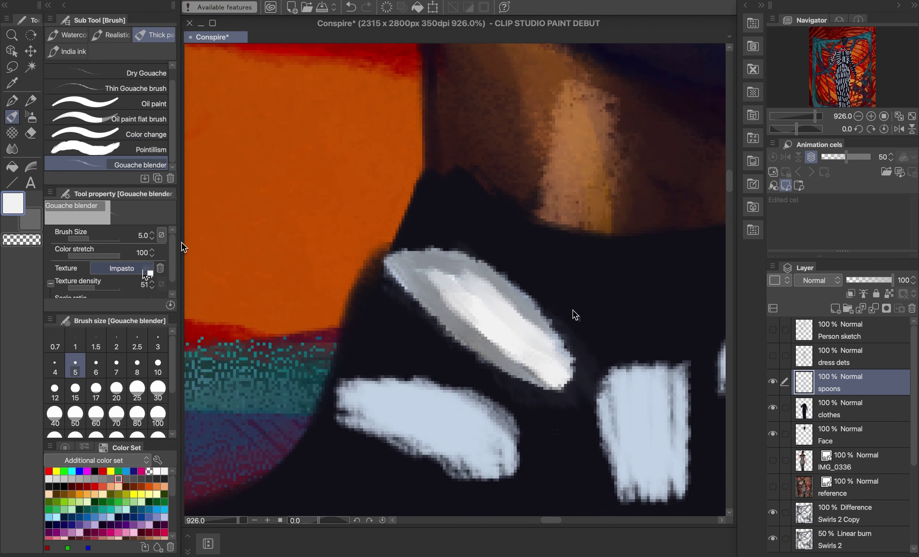
click(143, 270)
drag(585, 165, 588, 405)
click(477, 203)
click(619, 139)
key(bracketright)
key(bracketright)
key(bracketright)
mouse_move(455, 280)
mouse_down()
mouse_move(459, 304)
mouse_move(499, 342)
mouse_move(462, 299)
mouse_move(454, 272)
mouse_move(516, 318)
mouse_move(461, 277)
mouse_move(492, 324)
mouse_up()
scroll(492, 325, down, 5)
scroll(486, 372, up, 4)
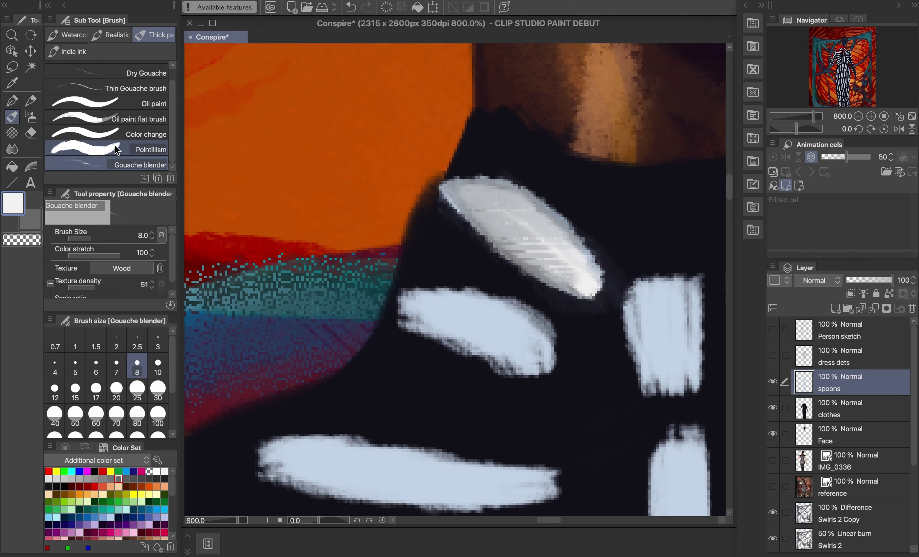
- Shade the lower-left collar stroke with white and a grey lower shadow, using the 塗料不足筆/丸 brush at size 10
click(112, 35)
mouse_move(503, 304)
mouse_down()
mouse_move(492, 305)
mouse_move(516, 350)
mouse_move(499, 322)
mouse_move(415, 299)
mouse_move(468, 333)
mouse_up()
click(32, 220)
click(111, 480)
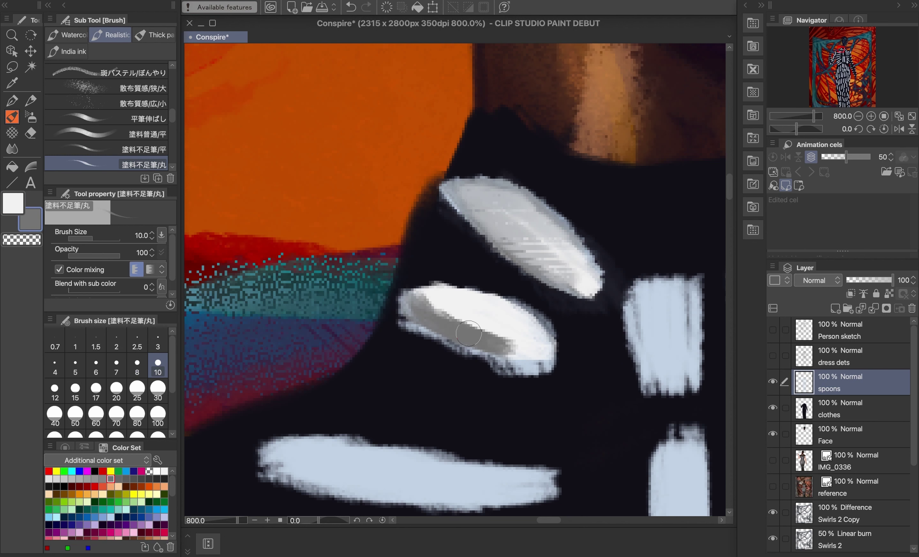
- Blend the lower-left collar spoon's shading with the Gouache blender and trim its edges with the Kneaded eraser
click(154, 34)
mouse_move(511, 296)
mouse_down()
mouse_move(462, 330)
mouse_move(417, 301)
mouse_move(503, 317)
mouse_move(432, 319)
mouse_move(421, 308)
mouse_up()
key(e)
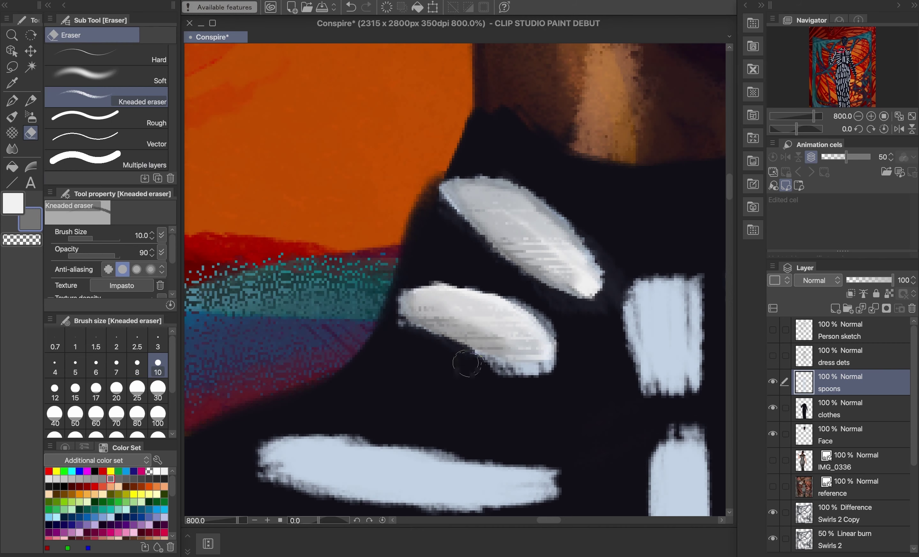
mouse_move(468, 363)
mouse_down()
mouse_move(524, 379)
mouse_move(556, 326)
mouse_move(500, 287)
mouse_up()
scroll(522, 250, down, 7)
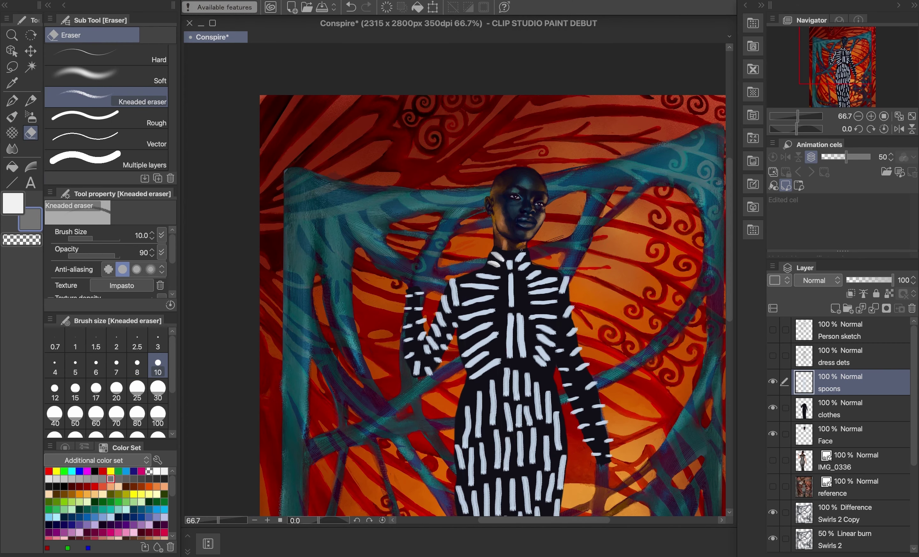
- Paint white and grey shading on the upper-right collar stroke with the 塗料不足筆/丸 brush
scroll(521, 249, up, 7)
key(b)
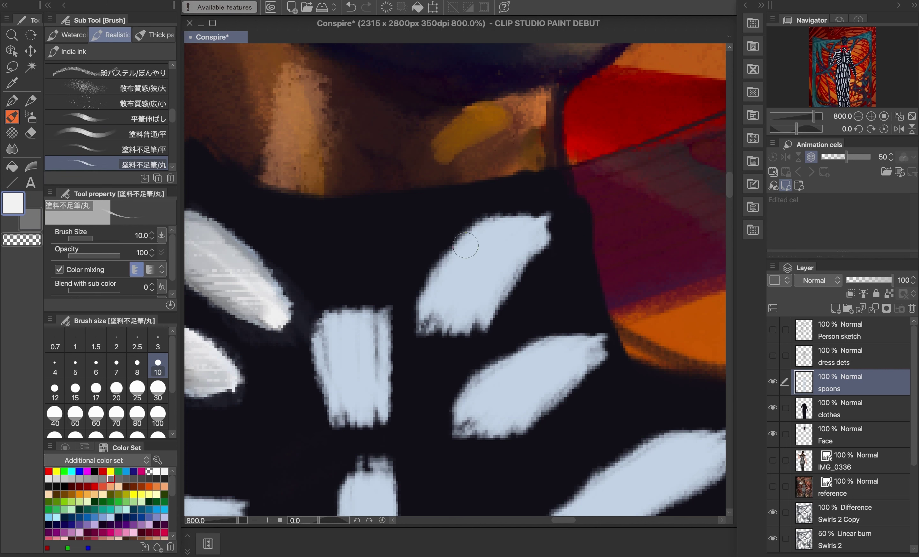
mouse_move(466, 245)
mouse_down()
mouse_move(471, 256)
mouse_move(449, 285)
mouse_move(460, 306)
mouse_up()
click(32, 222)
mouse_move(529, 252)
mouse_down()
mouse_move(516, 222)
mouse_move(503, 270)
mouse_move(464, 312)
mouse_up()
- Blend the upper-right collar spoon with the Gouache blender and erase its ragged edges into a rounded shape
click(154, 36)
mouse_move(507, 266)
mouse_down()
mouse_move(475, 295)
mouse_move(536, 238)
mouse_move(487, 240)
mouse_move(462, 301)
mouse_move(519, 248)
mouse_move(424, 321)
mouse_move(546, 204)
mouse_up()
key(e)
scroll(474, 338, down, 1)
scroll(474, 337, left, 1)
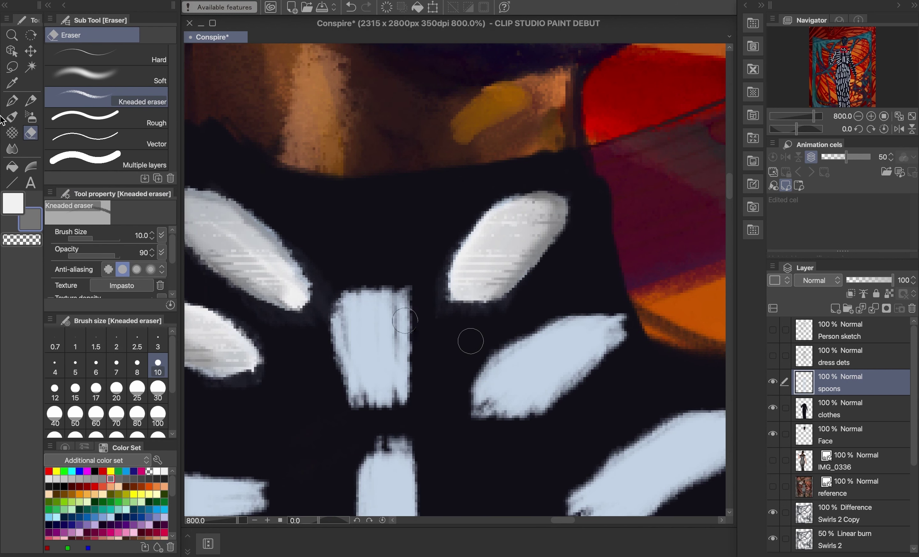
- Shade the short middle collar stroke with grey and white, blend it with the Gouache blender, and erase its edges into an oval
click(13, 116)
click(110, 35)
drag(362, 304, 357, 360)
drag(401, 325, 397, 372)
click(13, 203)
mouse_move(368, 314)
mouse_down()
mouse_move(364, 370)
mouse_move(380, 397)
mouse_move(374, 350)
mouse_move(357, 347)
mouse_move(389, 381)
mouse_up()
click(154, 35)
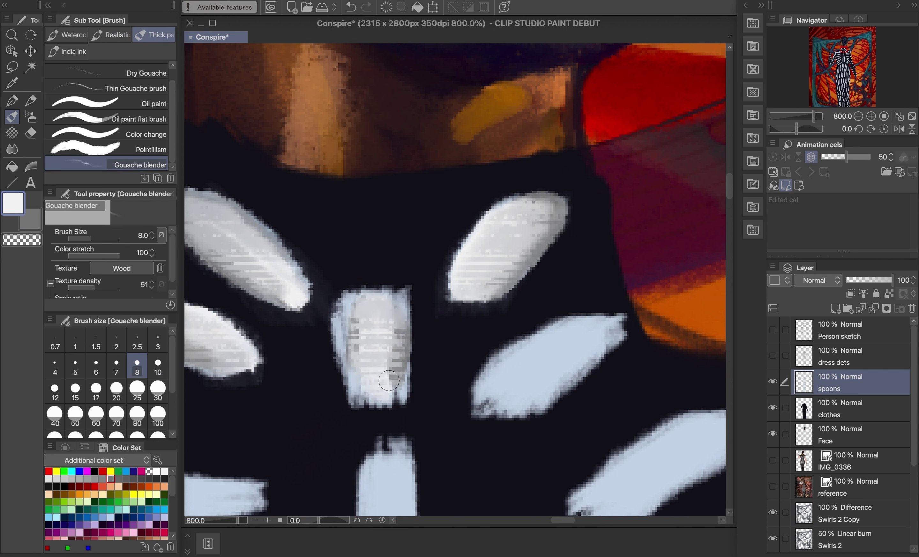
key(e)
mouse_move(417, 312)
mouse_down()
mouse_move(331, 338)
mouse_move(358, 411)
mouse_up()
- Shade and blend the lower-right collar stroke, and trim its edges into a smooth oval with the Kneaded eraser
click(13, 117)
click(110, 35)
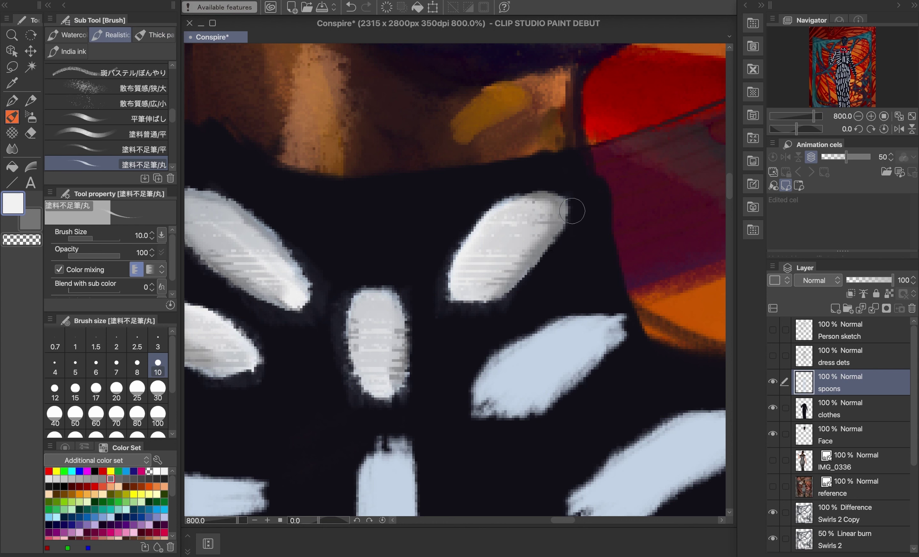
mouse_move(539, 360)
mouse_down()
mouse_move(518, 380)
mouse_move(526, 391)
mouse_up()
click(154, 35)
mouse_move(623, 316)
mouse_down()
mouse_move(537, 389)
mouse_move(584, 325)
mouse_move(499, 391)
mouse_move(600, 332)
mouse_up()
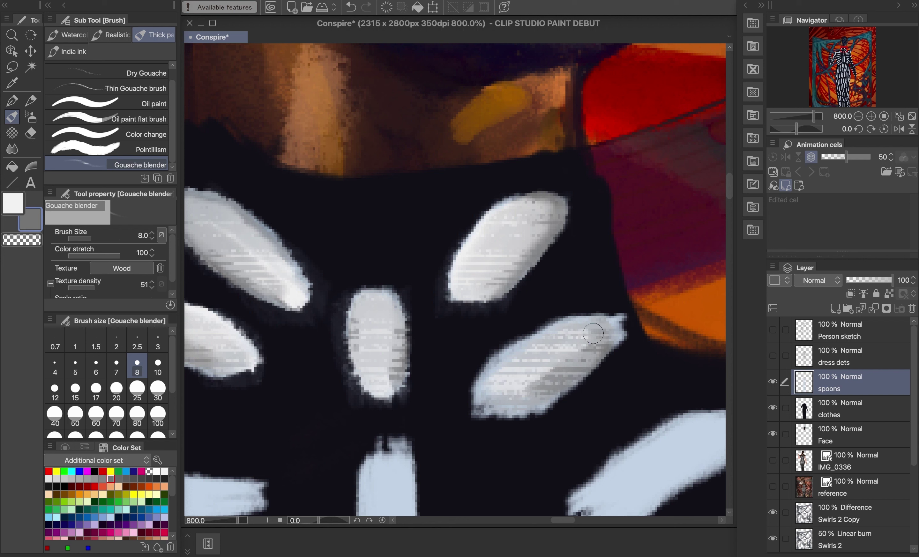
click(37, 136)
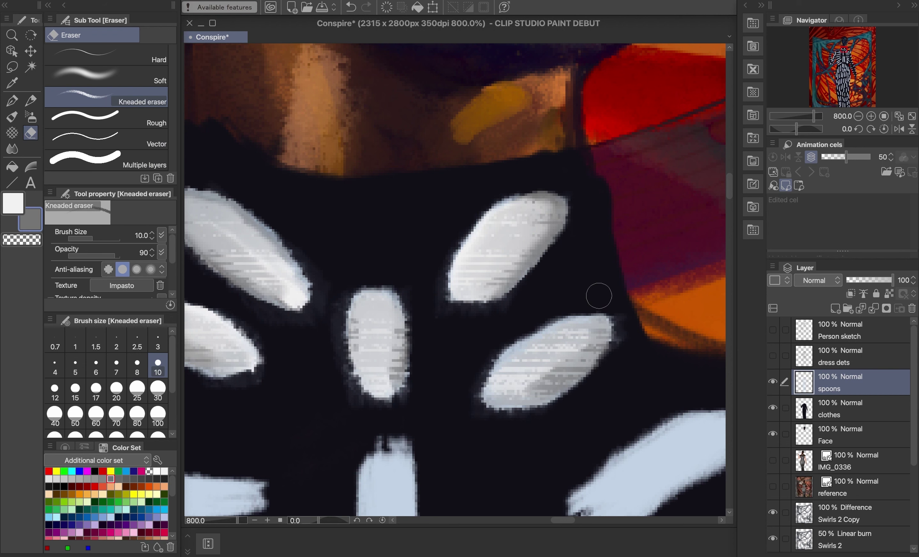
- Paint grey shading and a white highlight along the long vertical stroke at the centre of the chest
key(ctrl+alt+0)
scroll(615, 290, up, 8)
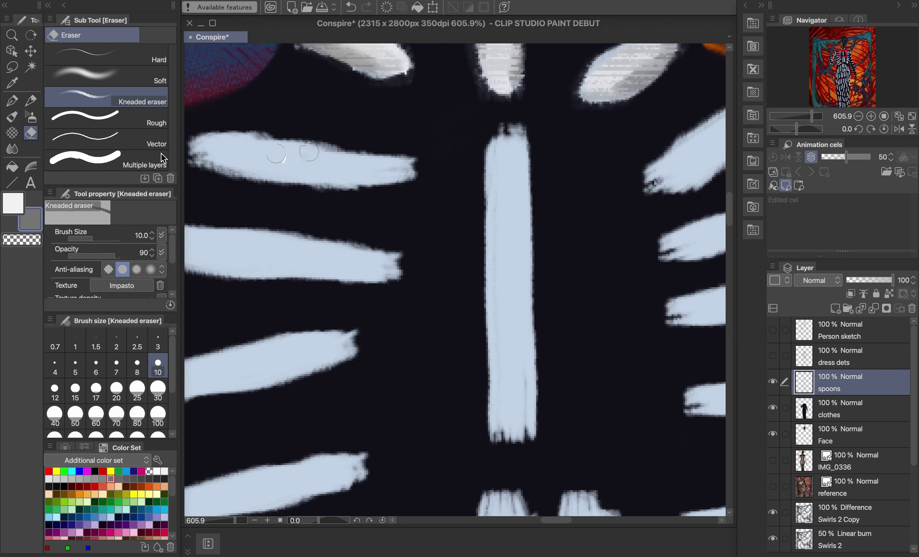
key(b)
drag(505, 146, 530, 409)
click(4, 201)
mouse_move(513, 171)
mouse_down()
mouse_move(514, 350)
mouse_move(505, 205)
mouse_move(515, 379)
mouse_up()
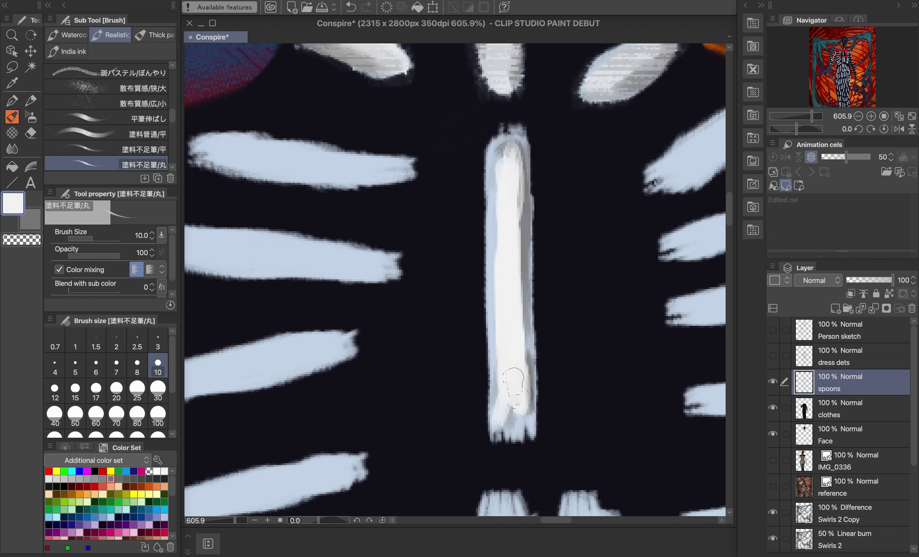
- Blend the long central chest spoon with the Gouache blender and round off its edges with the Kneaded eraser
click(154, 35)
mouse_move(500, 244)
mouse_down()
mouse_move(513, 379)
mouse_move(509, 328)
mouse_move(508, 361)
mouse_up()
click(39, 131)
mouse_move(514, 127)
mouse_down()
mouse_move(495, 129)
mouse_move(477, 338)
mouse_move(539, 430)
mouse_up()
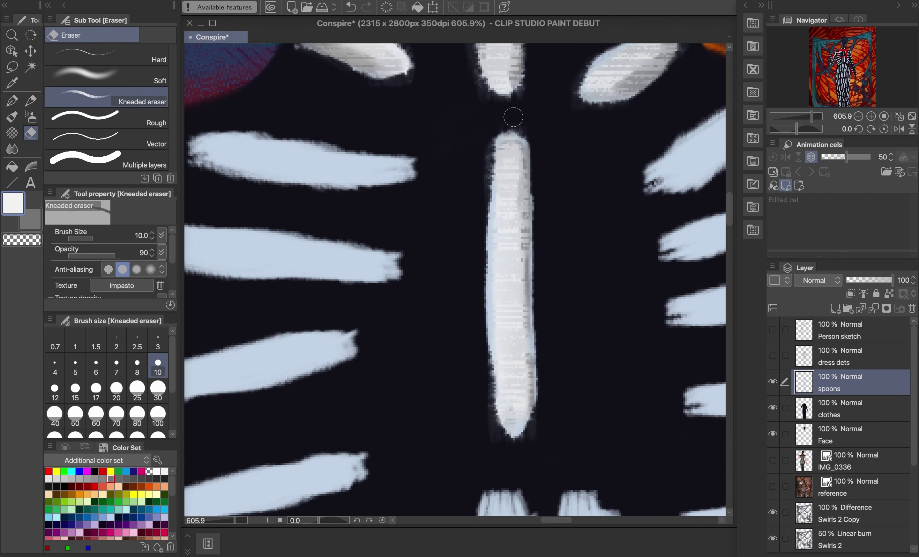
- Save the painting
scroll(600, 223, down, 8)
scroll(600, 223, up, 2)
scroll(600, 223, down, 4)
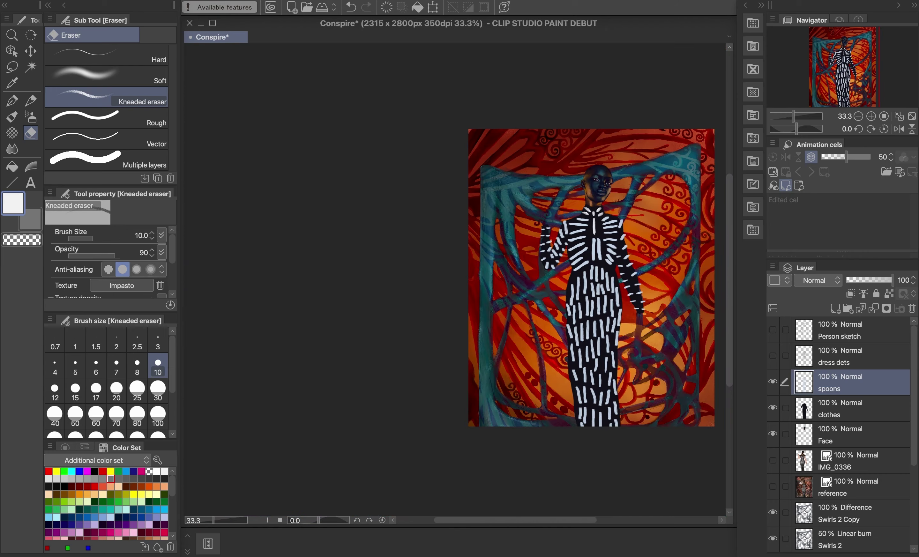
scroll(590, 180, up, 3)
key(super+s)
- Rotate the canvas to -90 degrees and shade the five chest strokes beside the long central spoon grey with the 塗料不足筆/丸 brush
scroll(488, 233, up, 2)
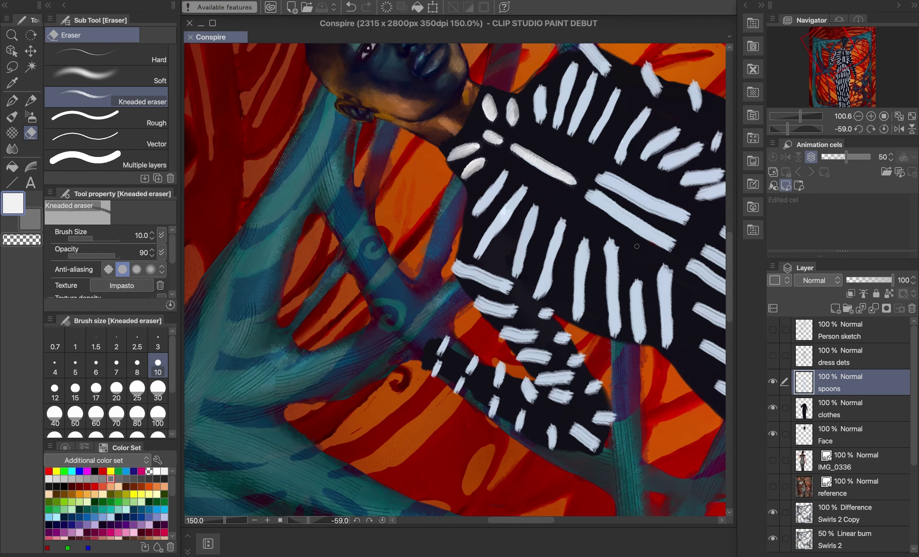
scroll(440, 221, down, 2)
scroll(441, 221, up, 5)
scroll(441, 221, up, 2)
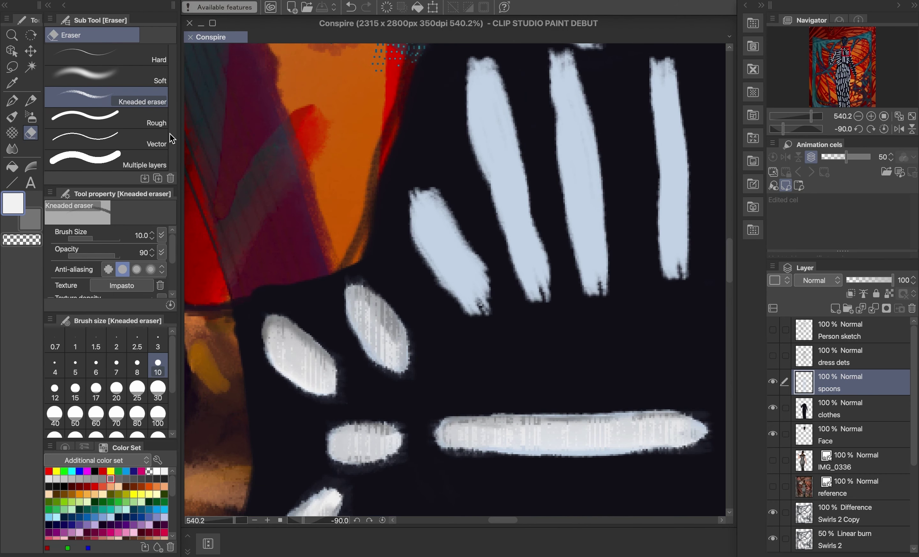
key(b)
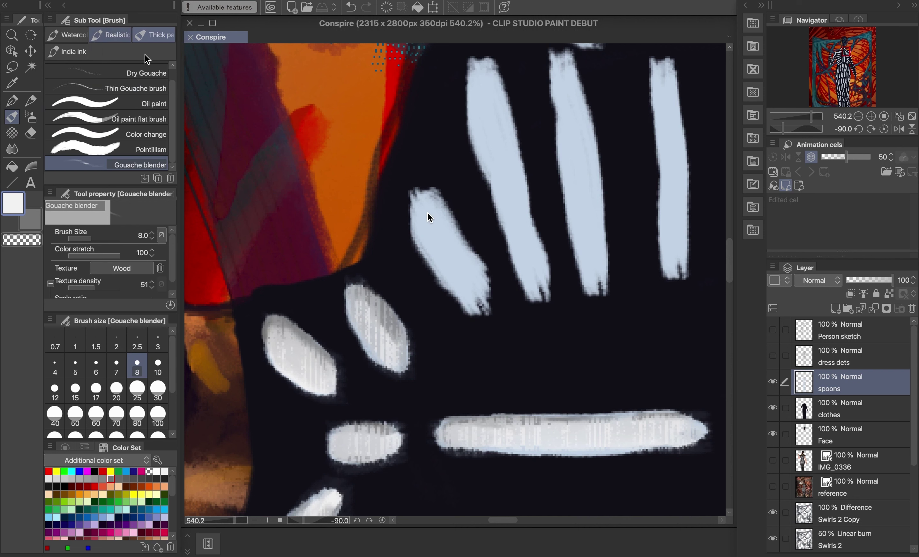
scroll(405, 311, right, 3)
scroll(405, 311, up, 2)
drag(366, 276, 362, 304)
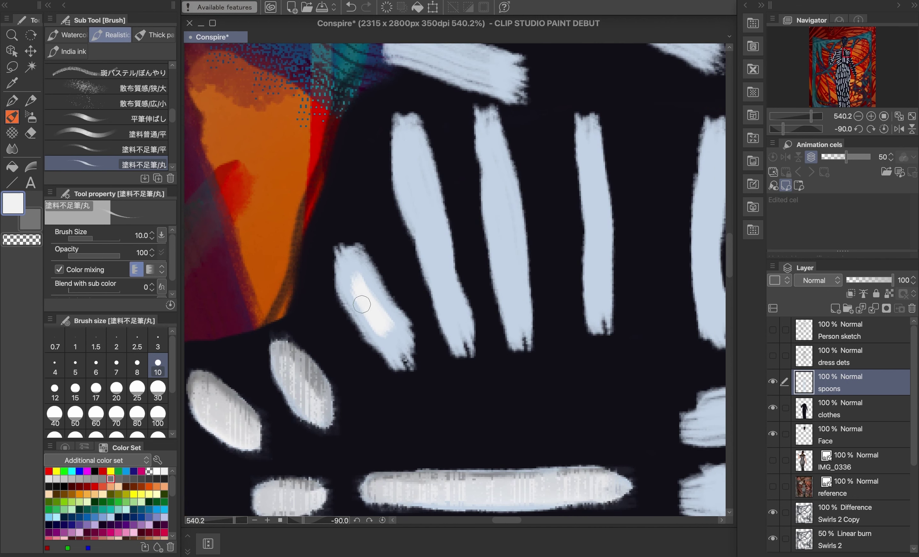
mouse_move(443, 351)
mouse_down()
mouse_move(372, 286)
mouse_move(432, 225)
mouse_move(451, 169)
mouse_move(496, 250)
mouse_move(521, 327)
mouse_up()
drag(536, 312, 503, 120)
drag(609, 280, 592, 140)
scroll(615, 207, right, 2)
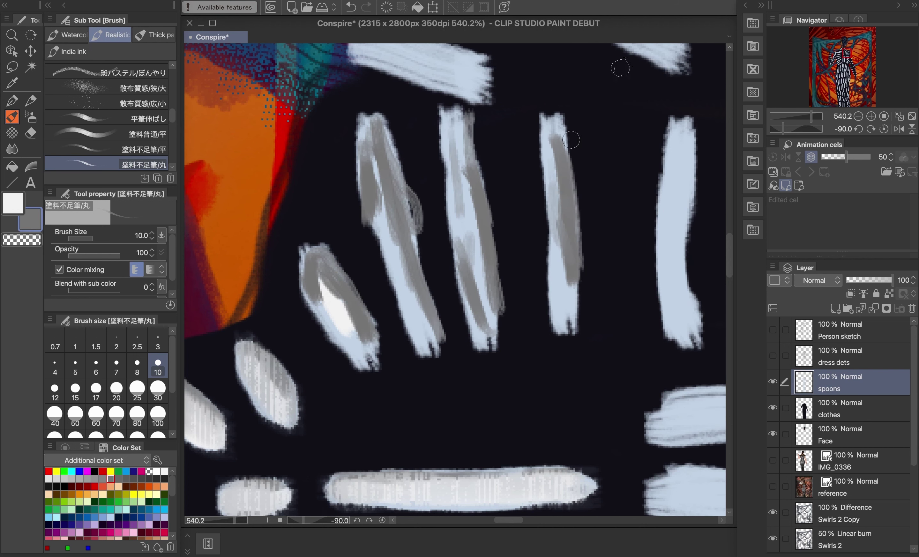
drag(672, 157, 666, 226)
drag(700, 330, 690, 201)
drag(690, 235, 682, 128)
- Paint white highlights along the five grey-shaded chest strokes
click(13, 204)
drag(319, 276, 359, 345)
mouse_move(389, 195)
mouse_down()
mouse_move(411, 272)
mouse_move(363, 137)
mouse_up()
drag(364, 137, 417, 330)
drag(455, 150, 477, 293)
drag(459, 130, 481, 317)
drag(561, 167, 561, 280)
drag(573, 120, 563, 319)
drag(676, 142, 675, 297)
drag(690, 180, 692, 281)
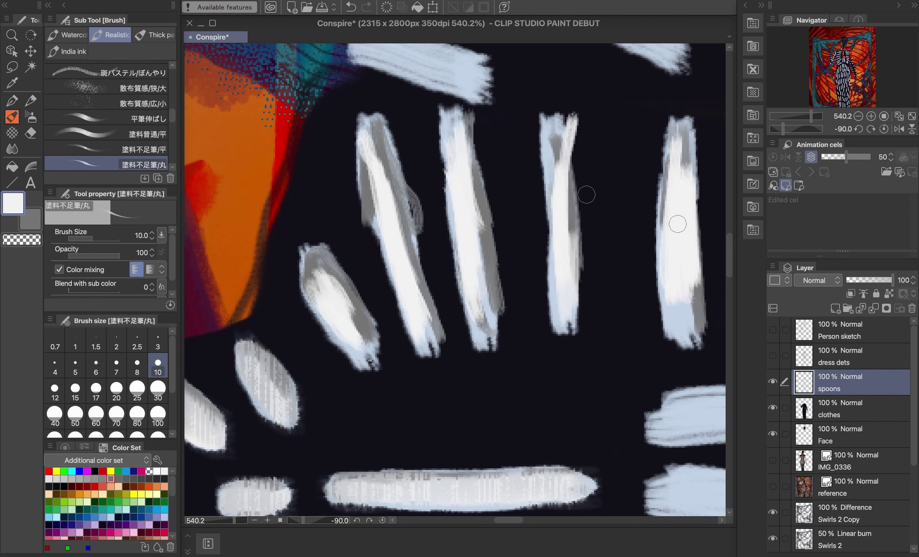
- Blend the white and grey on the five highlighted chest spoons with the Gouache blender
click(154, 35)
mouse_move(326, 280)
mouse_down()
mouse_move(361, 340)
mouse_move(317, 264)
mouse_move(352, 338)
mouse_up()
mouse_move(394, 217)
mouse_down()
mouse_move(433, 334)
mouse_move(384, 222)
mouse_move(416, 287)
mouse_up()
mouse_move(467, 173)
mouse_down()
mouse_move(488, 280)
mouse_move(483, 331)
mouse_move(482, 304)
mouse_up()
mouse_move(561, 153)
mouse_down()
mouse_move(564, 301)
mouse_move(566, 177)
mouse_move(573, 195)
mouse_up()
mouse_move(670, 136)
mouse_down()
mouse_move(657, 234)
mouse_move(673, 296)
mouse_up()
- Erase the ragged edges and ends of the five blended chest spoons into smooth rounded shapes with the Kneaded eraser
click(32, 134)
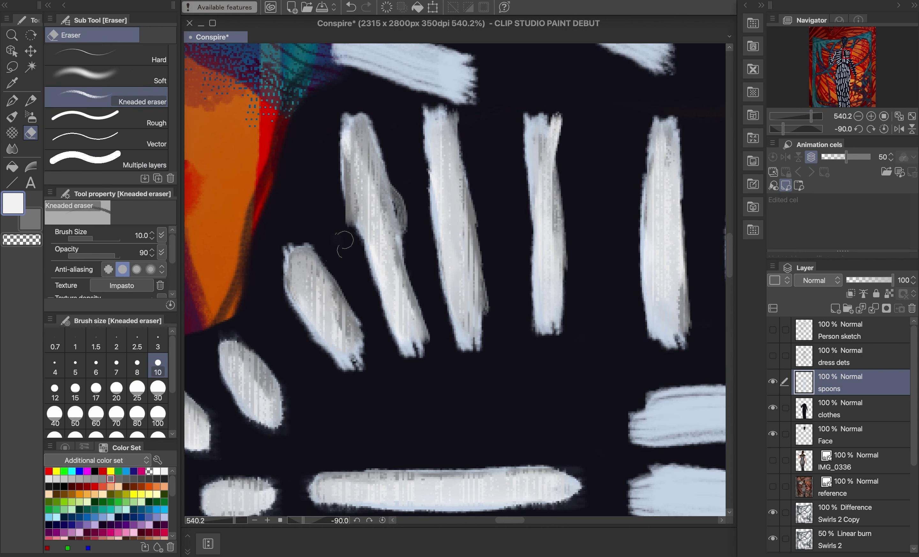
drag(277, 271, 311, 334)
drag(355, 372, 359, 319)
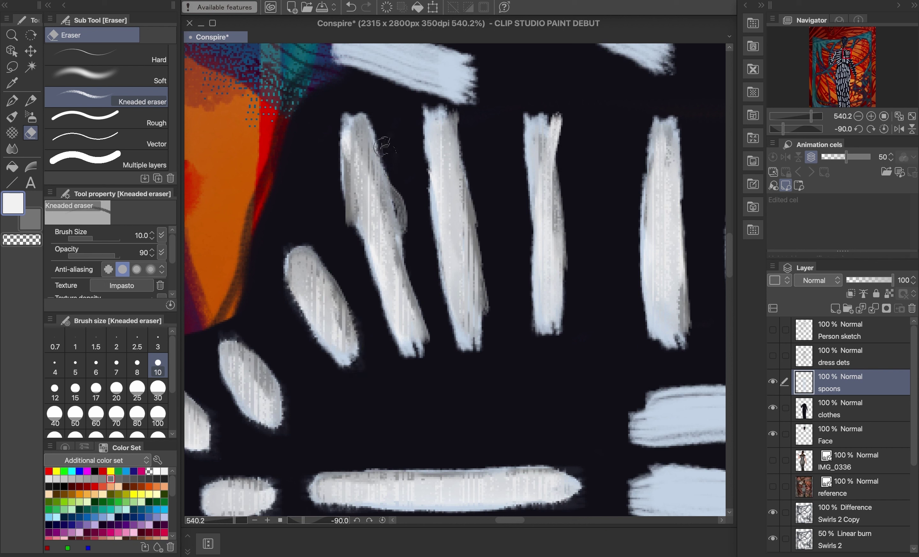
drag(385, 147, 409, 240)
mouse_move(432, 313)
mouse_down()
mouse_move(414, 364)
mouse_move(338, 198)
mouse_move(355, 110)
mouse_up()
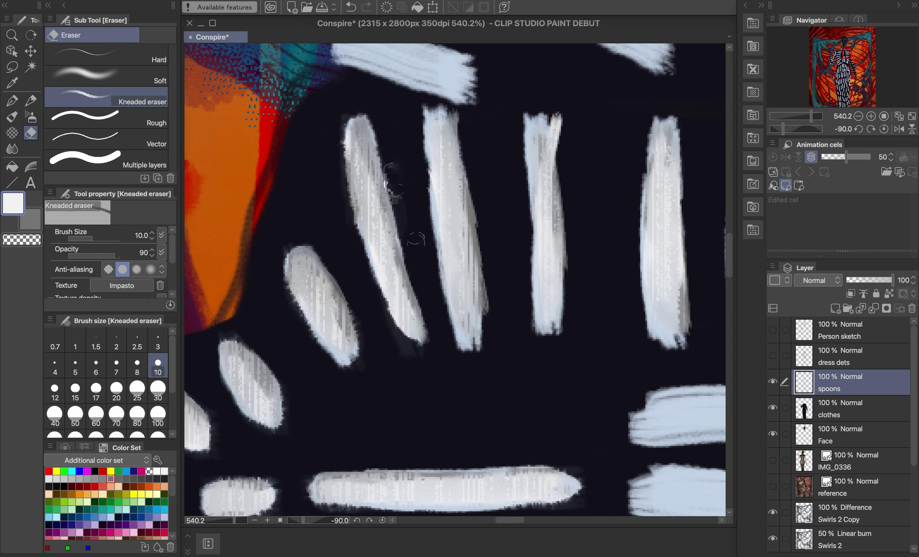
mouse_move(460, 118)
mouse_down()
mouse_move(485, 259)
mouse_move(475, 351)
mouse_move(427, 151)
mouse_move(428, 118)
mouse_up()
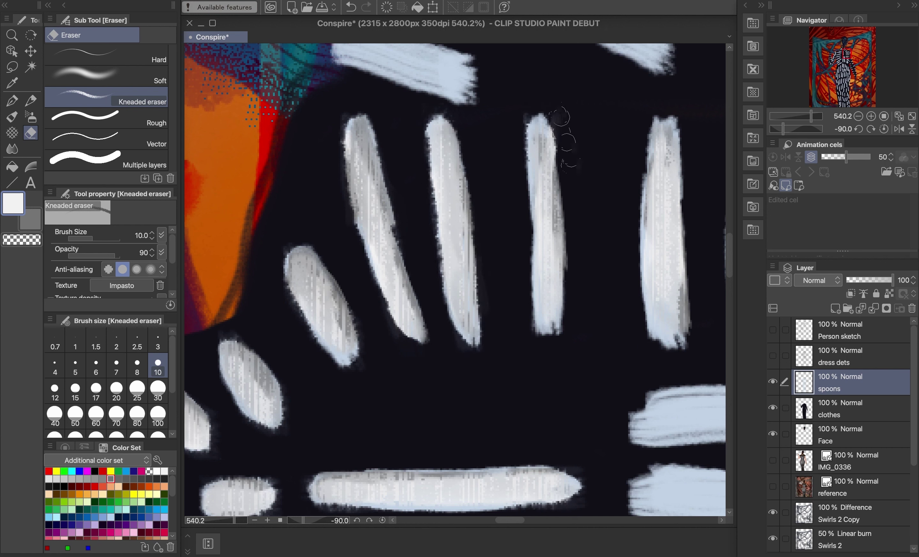
drag(571, 160, 560, 327)
mouse_move(670, 117)
mouse_down()
mouse_move(692, 263)
mouse_move(680, 345)
mouse_move(638, 226)
mouse_move(654, 124)
mouse_up()
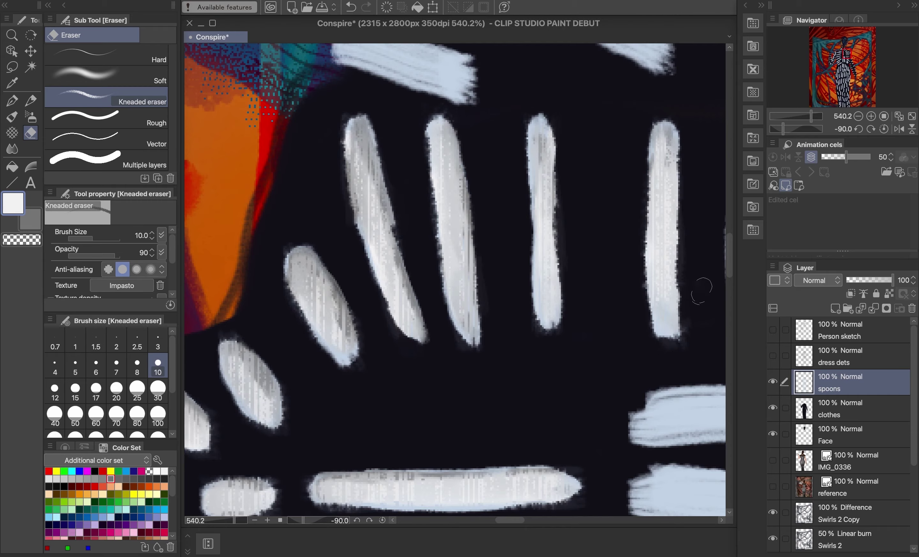
- Rotate the view to the opposite chest side and shade the two strokes nearest the collar grey with the 塗料不足筆/丸 brush
scroll(620, 261, down, 10)
scroll(630, 214, up, 4)
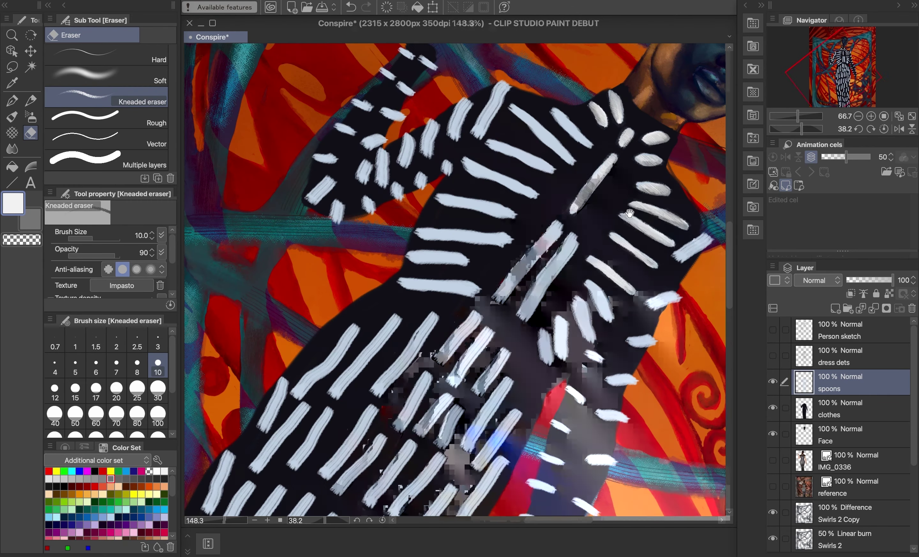
scroll(630, 213, up, 5)
scroll(638, 267, down, 3)
drag(450, 262, 538, 310)
scroll(570, 251, up, 3)
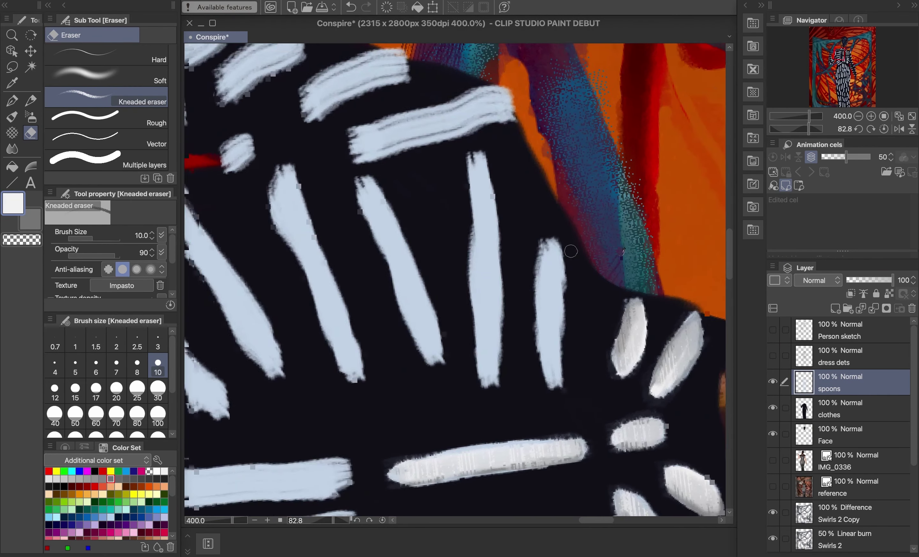
mouse_move(571, 252)
mouse_down()
mouse_move(681, 254)
mouse_move(643, 312)
mouse_move(646, 361)
mouse_up()
click(12, 118)
click(111, 34)
click(32, 221)
mouse_move(653, 245)
mouse_down()
mouse_move(643, 339)
mouse_move(662, 287)
mouse_up()
drag(651, 243, 636, 345)
mouse_move(592, 164)
mouse_down()
mouse_move(582, 353)
mouse_move(600, 252)
mouse_up()
- Shade the next four slanted strokes down that side of the chest grey
drag(500, 208, 537, 310)
drag(509, 279, 537, 343)
drag(404, 168, 455, 315)
drag(388, 188, 441, 332)
drag(298, 220, 353, 325)
drag(296, 215, 372, 333)
drag(291, 179, 350, 262)
scroll(394, 189, left, 2)
drag(326, 172, 326, 199)
scroll(326, 199, left, 2)
drag(263, 233, 392, 385)
mouse_move(259, 208)
mouse_down()
mouse_move(327, 291)
mouse_move(291, 278)
mouse_up()
scroll(361, 185, left, 2)
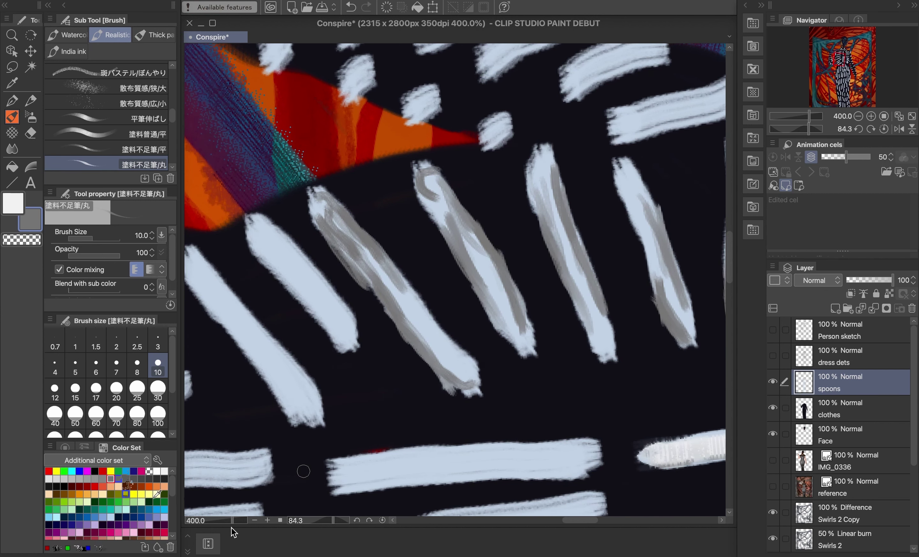
- Choose a darker grey as the sub colour and shade the two lowest strokes on that side of the chest
click(133, 479)
drag(272, 235, 355, 344)
drag(295, 263, 323, 303)
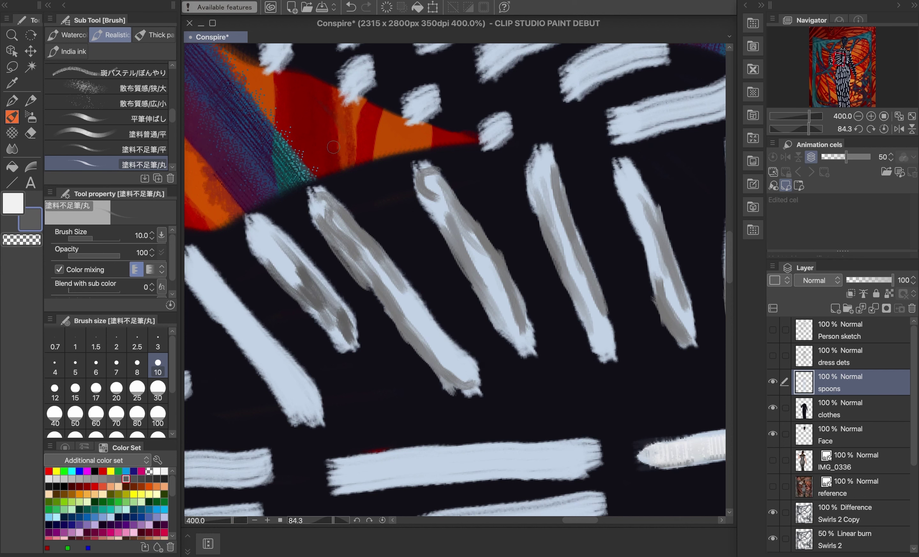
scroll(357, 187, left, 3)
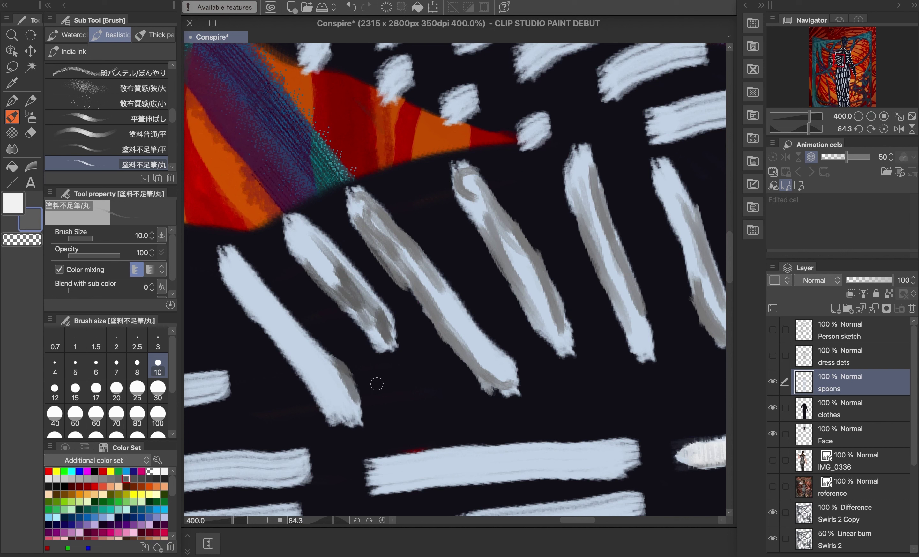
drag(302, 350, 353, 409)
- Paint white highlights along the lower five grey-shaded chest strokes on that side
drag(227, 271, 335, 392)
drag(256, 289, 336, 393)
mouse_move(319, 242)
mouse_down()
mouse_move(370, 313)
mouse_move(370, 304)
mouse_up()
drag(370, 213, 443, 291)
drag(399, 246, 455, 315)
mouse_move(466, 178)
mouse_down()
mouse_move(526, 275)
mouse_move(509, 261)
mouse_up()
drag(583, 177, 618, 256)
drag(572, 155, 616, 258)
- Save the painting and paint white highlights along the remaining three grey-shaded chest strokes nearest the collar, saving progress
scroll(612, 164, right, 5)
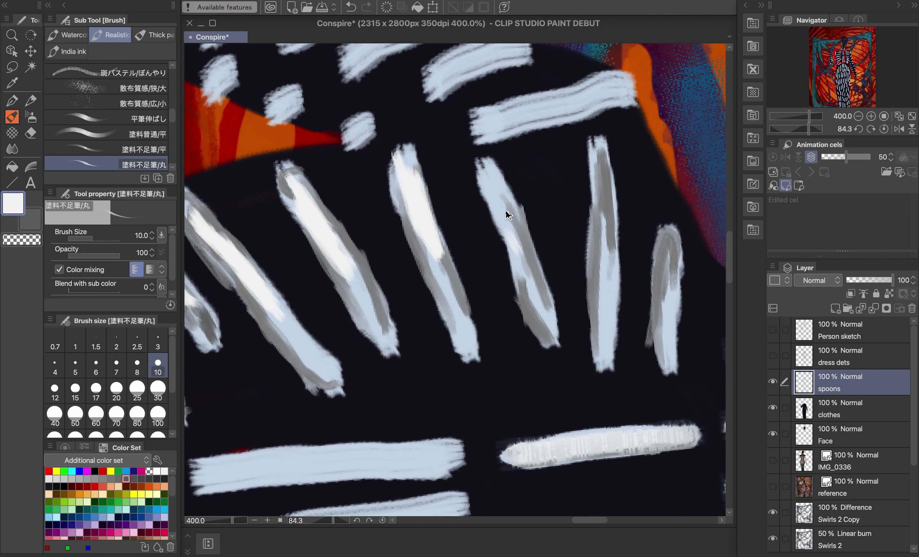
key(ctrl+s)
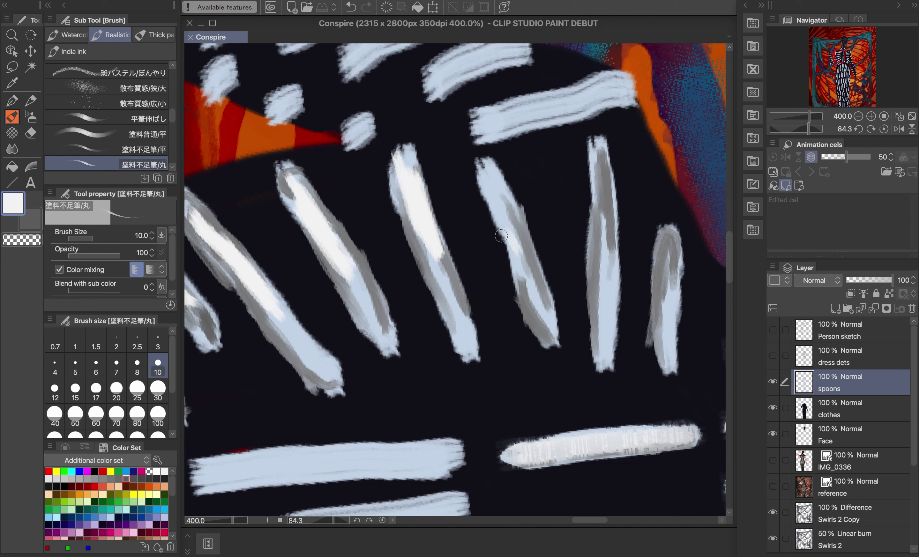
drag(513, 242, 528, 286)
drag(498, 178, 528, 270)
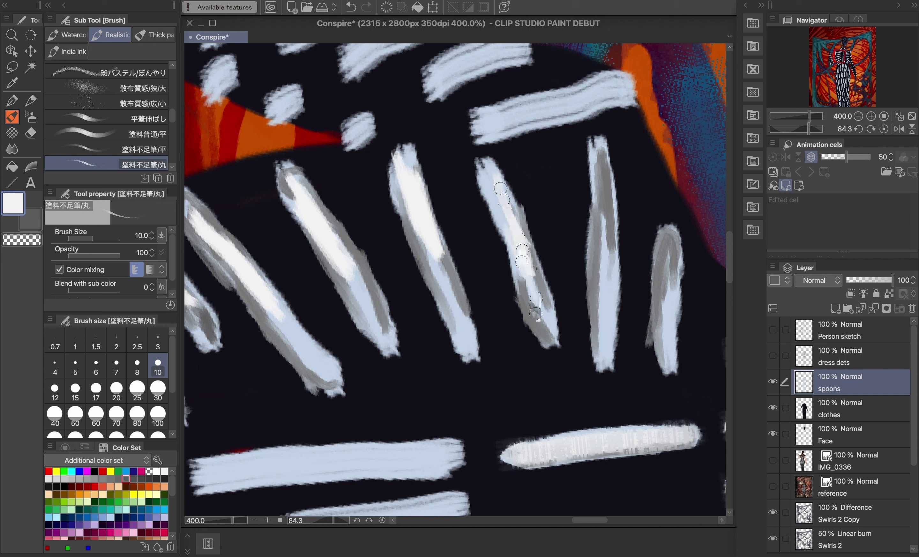
drag(608, 211, 604, 318)
drag(671, 261, 667, 332)
key(super+s)
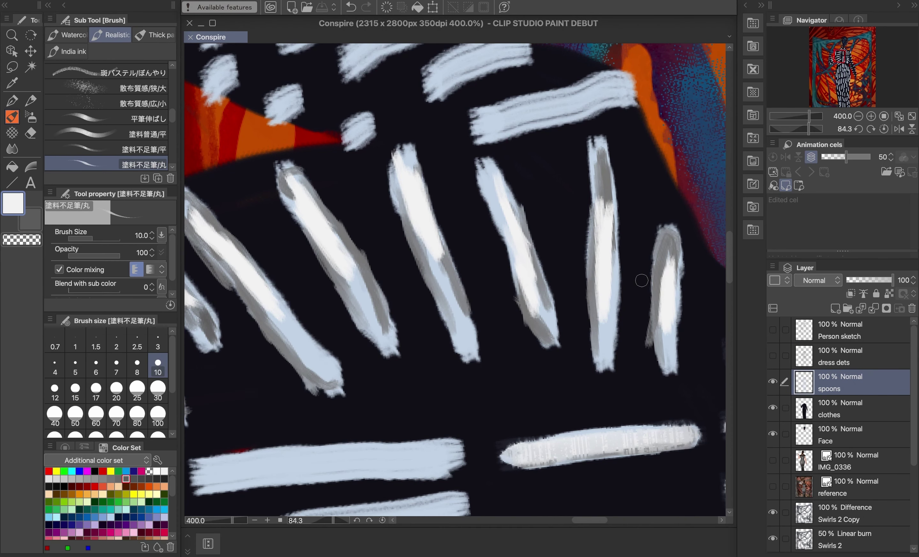
drag(665, 268, 661, 309)
- Blend the grey and white on all the slanted strokes down that side of the chest with the Gouache blender
click(154, 36)
drag(668, 241, 667, 349)
mouse_move(604, 178)
mouse_down()
mouse_move(601, 299)
mouse_move(610, 260)
mouse_move(599, 190)
mouse_up()
mouse_move(518, 210)
mouse_down()
mouse_move(538, 320)
mouse_move(490, 173)
mouse_move(526, 267)
mouse_up()
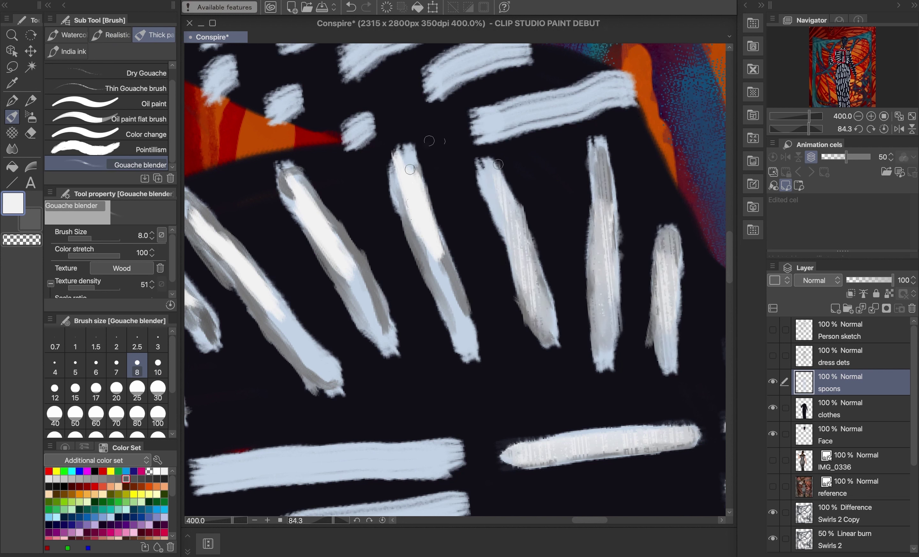
mouse_move(407, 157)
mouse_down()
mouse_move(430, 240)
mouse_move(417, 210)
mouse_move(425, 287)
mouse_up()
mouse_move(366, 302)
mouse_down()
mouse_move(374, 252)
mouse_move(306, 199)
mouse_move(331, 241)
mouse_move(327, 212)
mouse_move(292, 179)
mouse_up()
scroll(433, 250, left, 5)
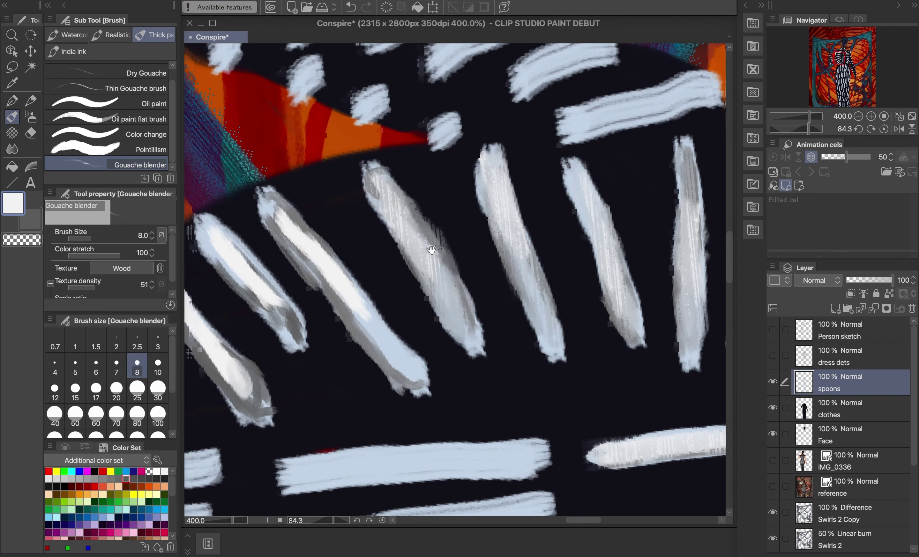
scroll(432, 251, left, 3)
mouse_move(432, 192)
mouse_down()
mouse_move(522, 330)
mouse_move(488, 278)
mouse_move(555, 349)
mouse_move(413, 259)
mouse_move(451, 308)
mouse_move(380, 232)
mouse_move(457, 335)
mouse_move(338, 286)
mouse_move(417, 404)
mouse_move(337, 290)
mouse_up()
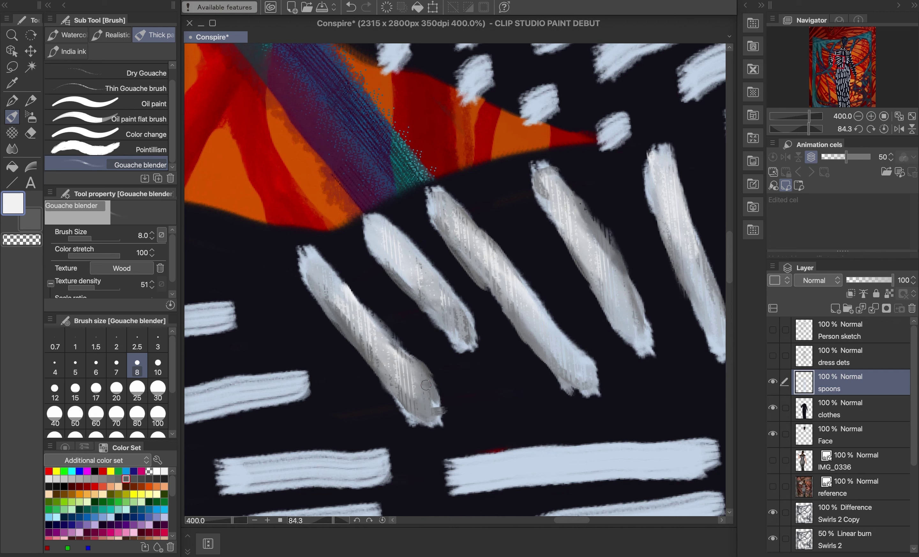
- Trim the edges of the two lowest chest strokes into smooth rounded shapes with the Kneaded eraser
click(32, 131)
scroll(456, 280, up, 4)
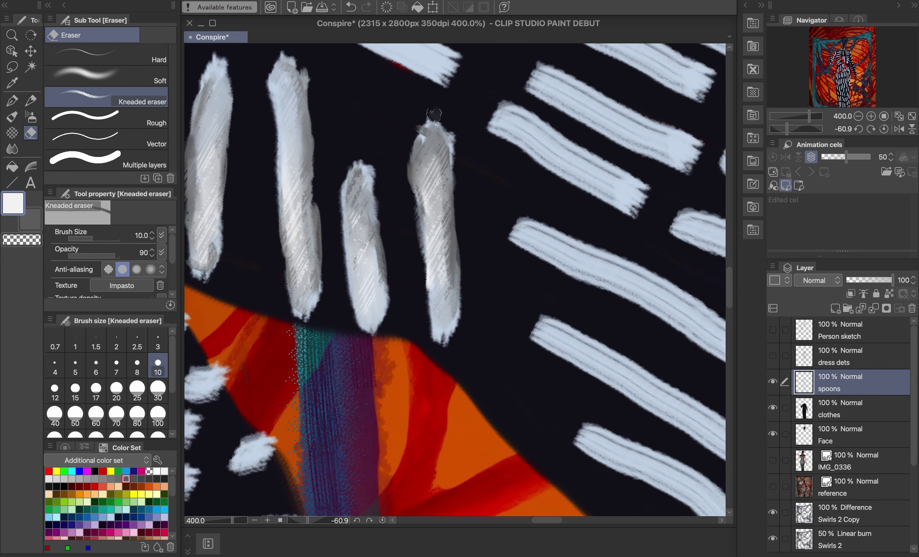
mouse_move(434, 117)
mouse_down()
mouse_move(405, 157)
mouse_move(408, 217)
mouse_up()
drag(453, 340, 455, 135)
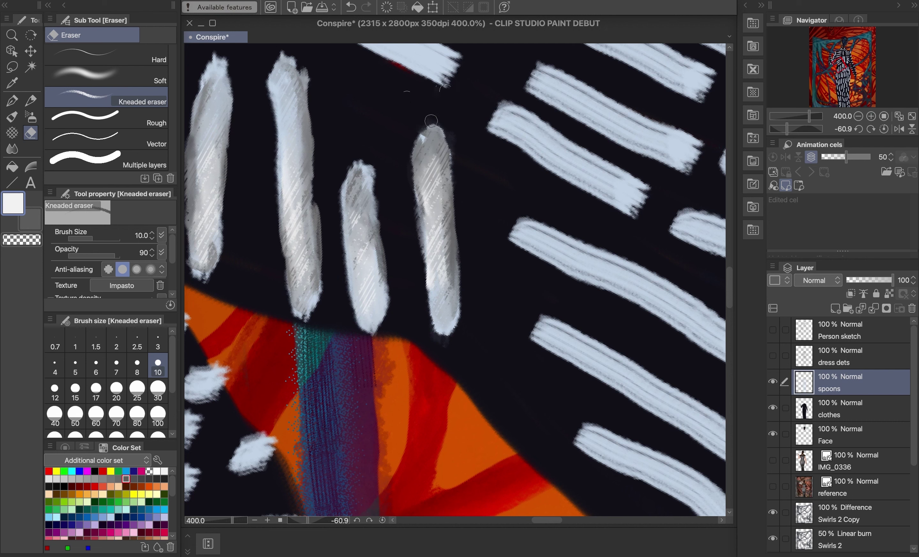
mouse_move(374, 331)
mouse_down()
mouse_move(342, 247)
mouse_move(342, 166)
mouse_up()
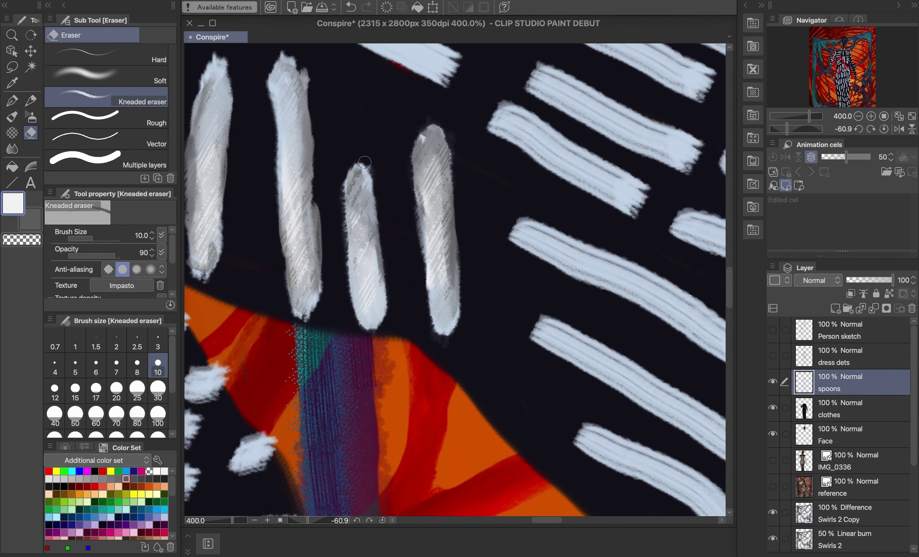
- Round the ends and clean the sides of the next two chest strokes up with the Kneaded eraser
scroll(341, 254, up, 3)
scroll(340, 255, left, 4)
drag(562, 336, 564, 345)
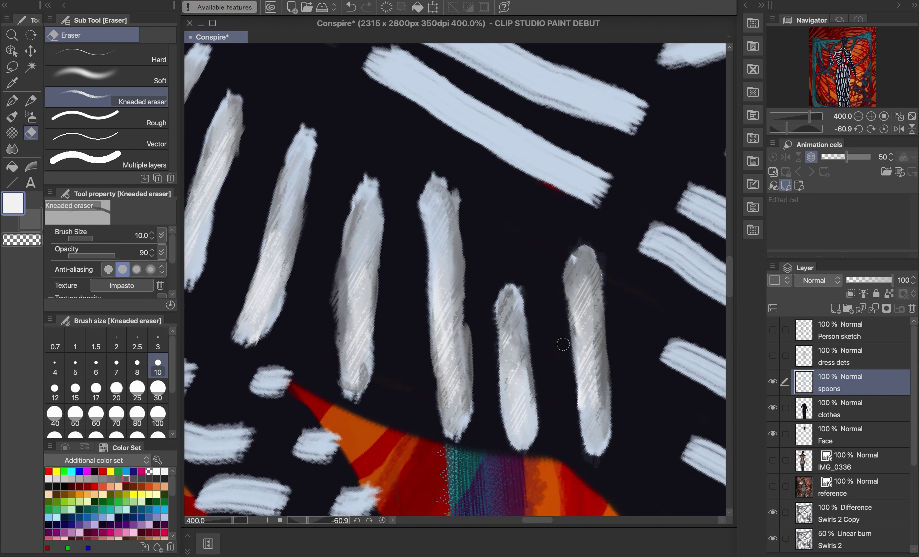
mouse_move(432, 176)
mouse_down()
mouse_move(422, 275)
mouse_move(437, 398)
mouse_up()
drag(474, 394, 467, 233)
drag(467, 293, 478, 416)
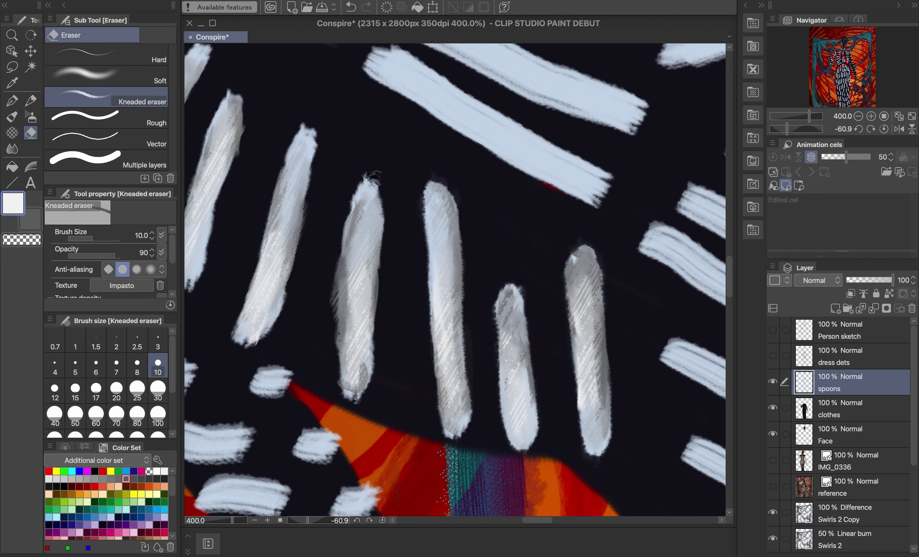
mouse_move(372, 176)
mouse_down()
mouse_move(343, 215)
mouse_move(329, 367)
mouse_move(345, 401)
mouse_move(353, 401)
mouse_move(381, 308)
mouse_up()
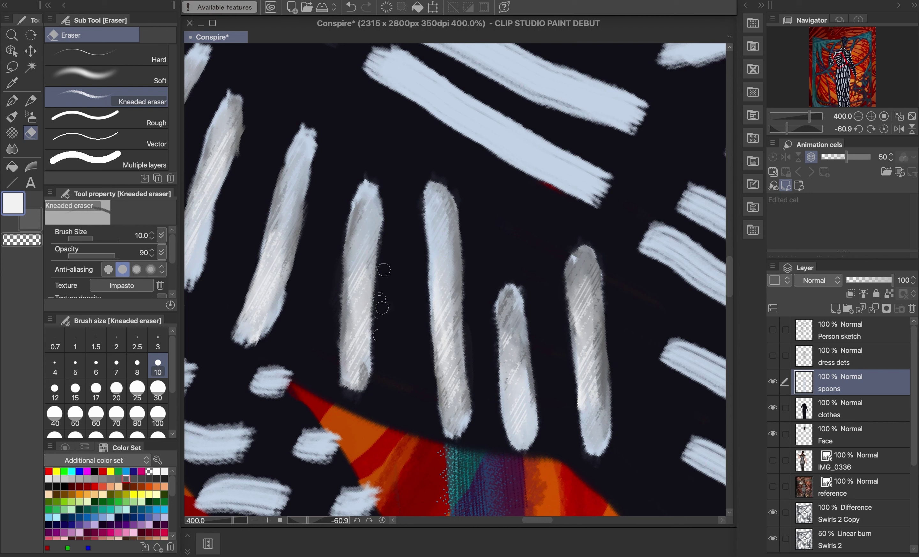
drag(382, 180, 360, 181)
- Trim the remaining four slanted strokes up that side of the chest and save the painting
scroll(372, 160, up, 5)
scroll(371, 160, left, 7)
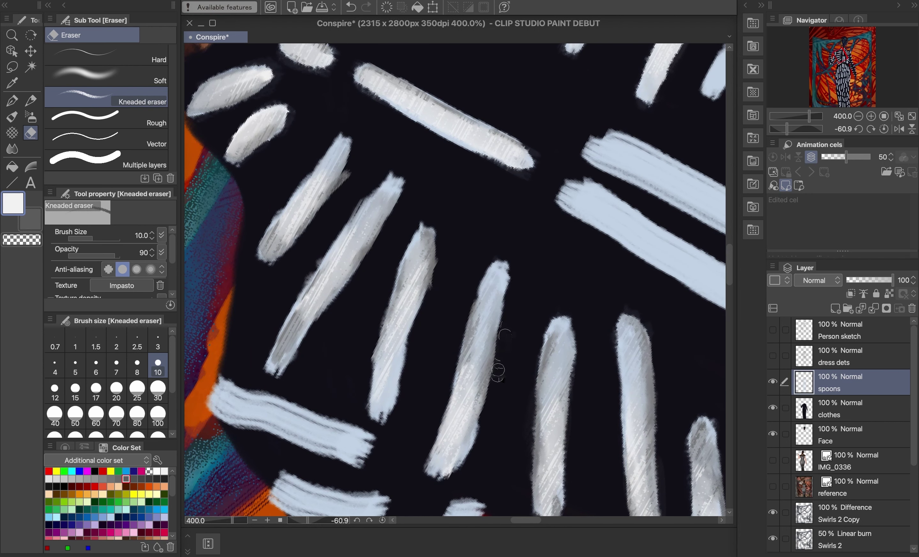
mouse_move(498, 370)
mouse_down()
mouse_move(481, 430)
mouse_move(502, 343)
mouse_move(438, 412)
mouse_move(429, 470)
mouse_move(445, 481)
mouse_up()
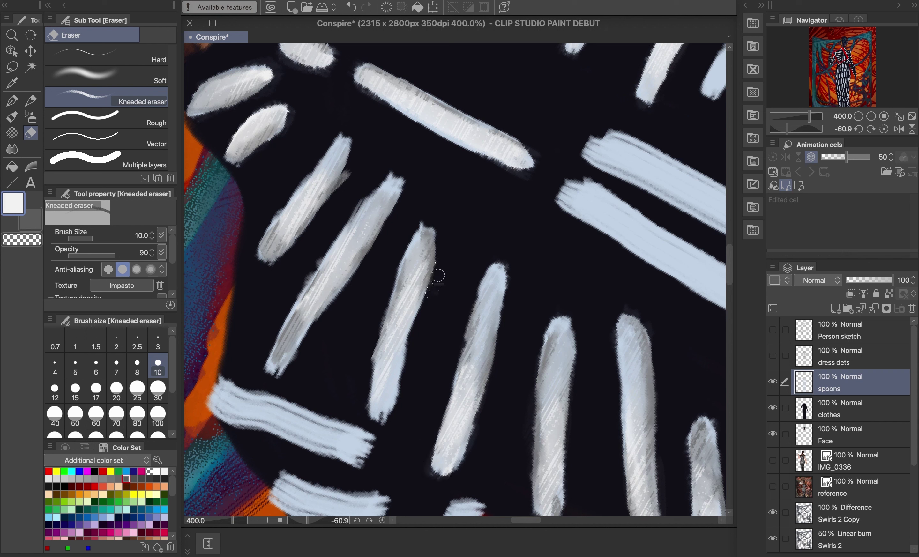
mouse_move(438, 276)
mouse_down()
mouse_move(377, 420)
mouse_move(376, 327)
mouse_move(409, 235)
mouse_up()
mouse_move(411, 187)
mouse_down()
mouse_move(303, 270)
mouse_move(303, 361)
mouse_up()
mouse_move(391, 222)
mouse_down()
mouse_move(316, 329)
mouse_move(403, 189)
mouse_up()
drag(357, 161, 344, 189)
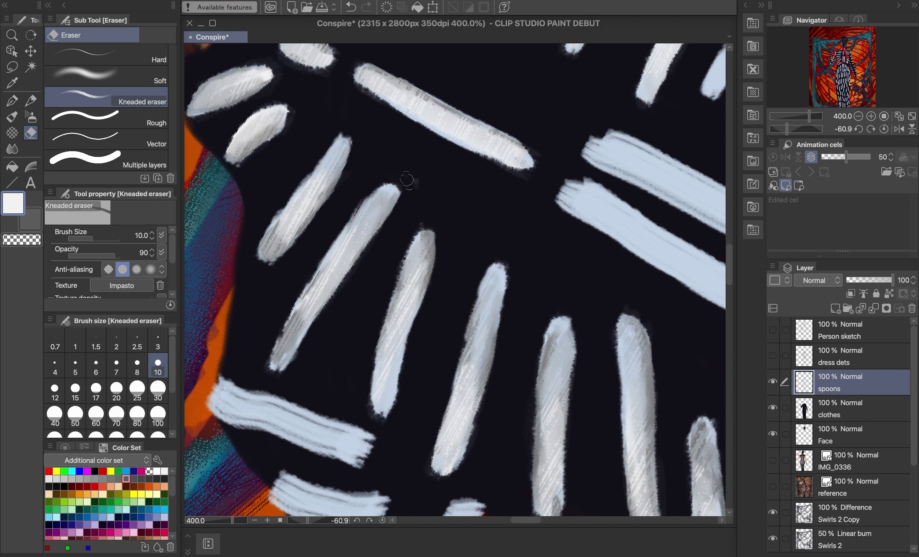
mouse_move(348, 140)
mouse_down()
mouse_move(261, 245)
mouse_move(272, 262)
mouse_up()
scroll(414, 248, down, 7)
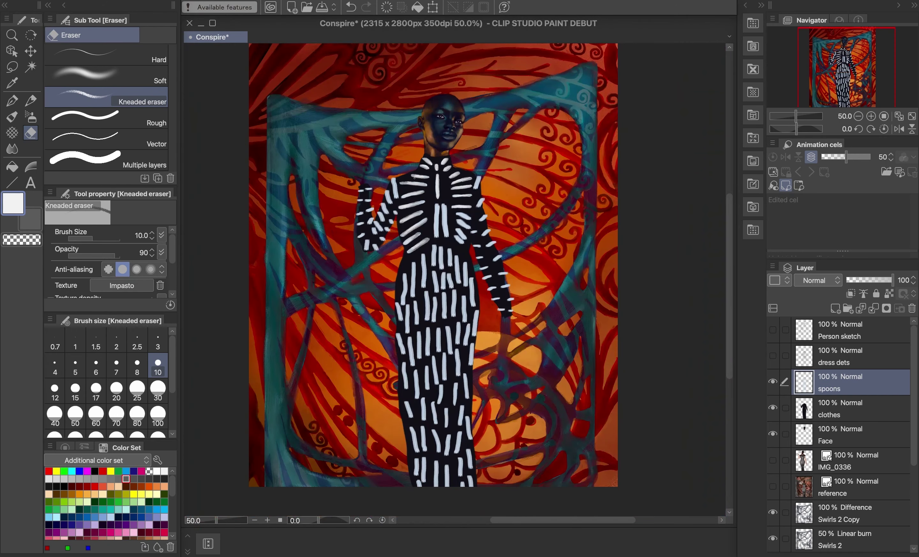
key(ctrl+s)
- Examine the spoon strokes on the chest and down the lowered arm
scroll(441, 204, up, 2)
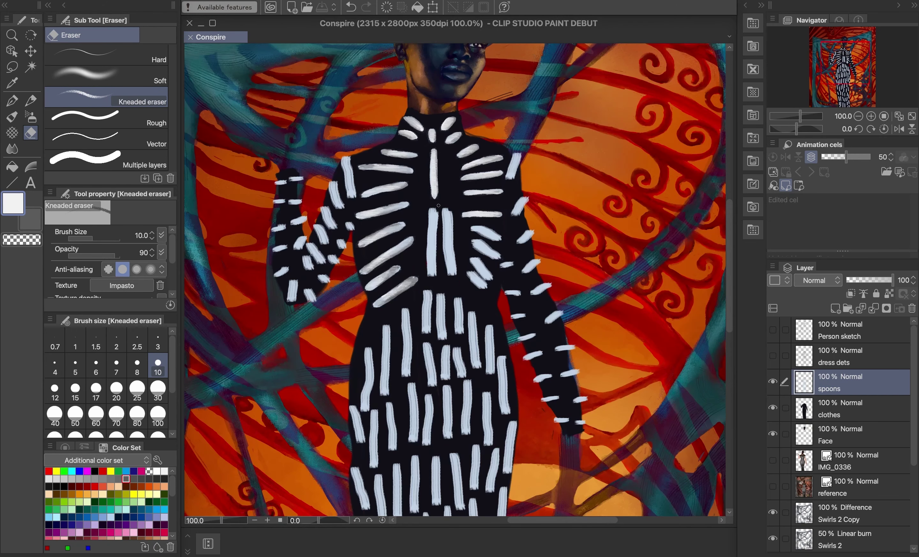
scroll(482, 226, up, 2)
drag(481, 226, 503, 270)
scroll(503, 268, down, 2)
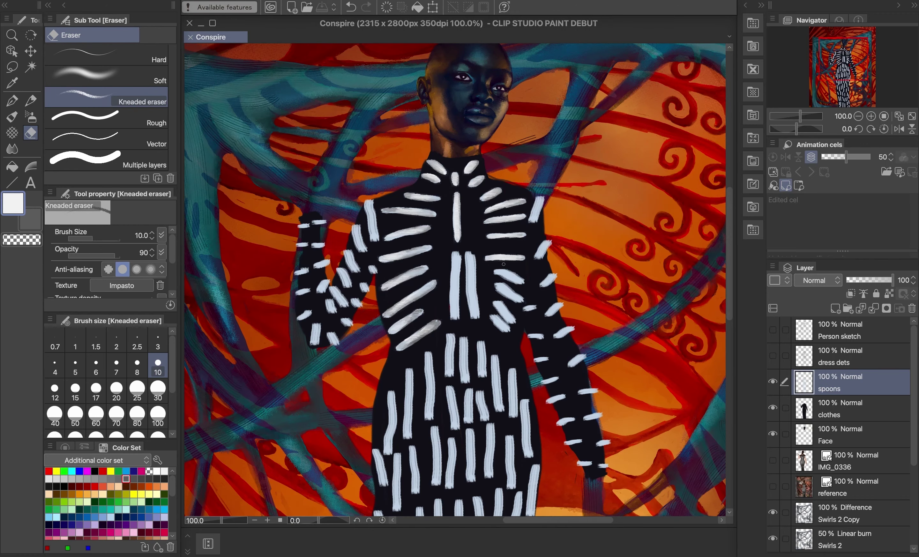
scroll(504, 264, down, 2)
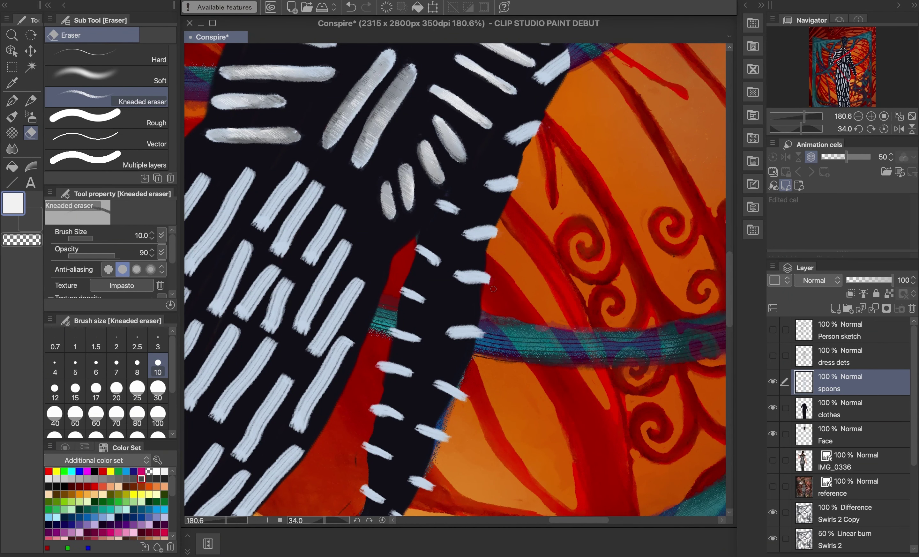
scroll(379, 365, down, 3)
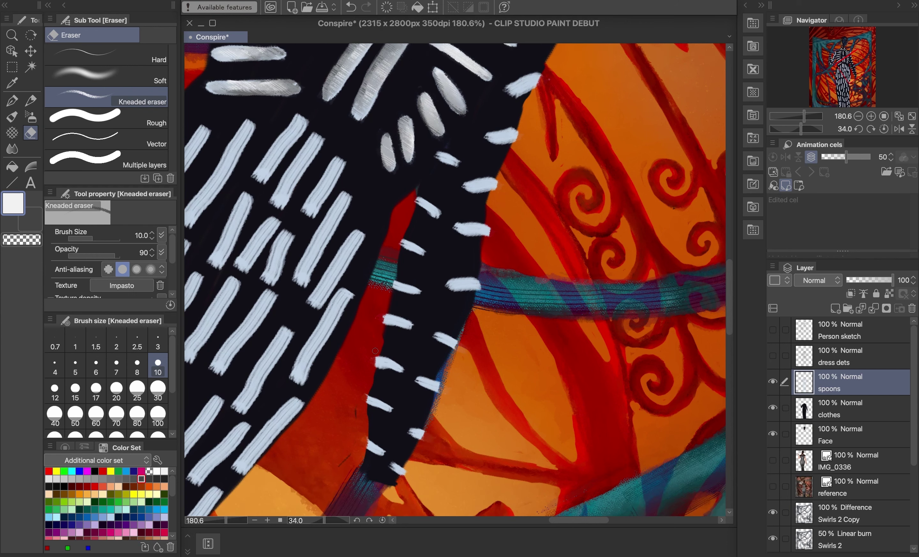
scroll(411, 258, down, 5)
scroll(411, 257, up, 5)
click(853, 404)
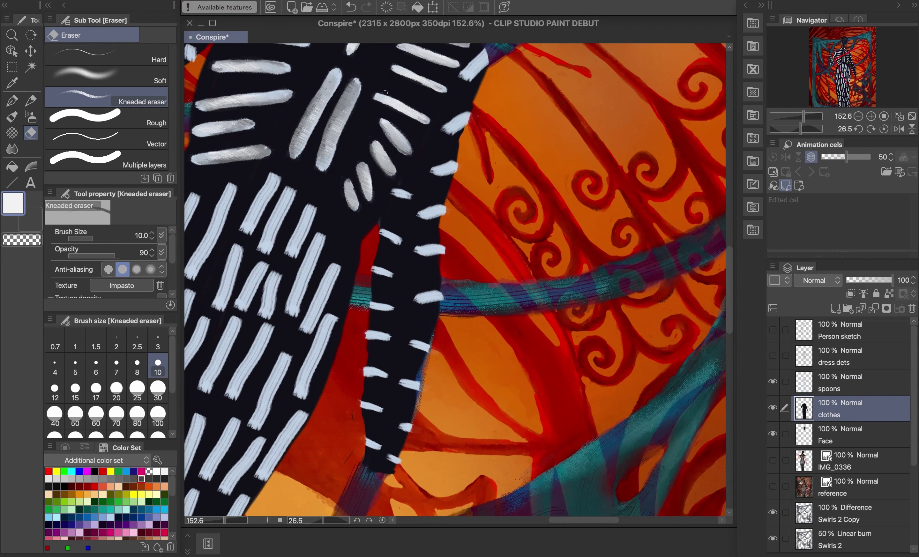
scroll(442, 304, up, 1)
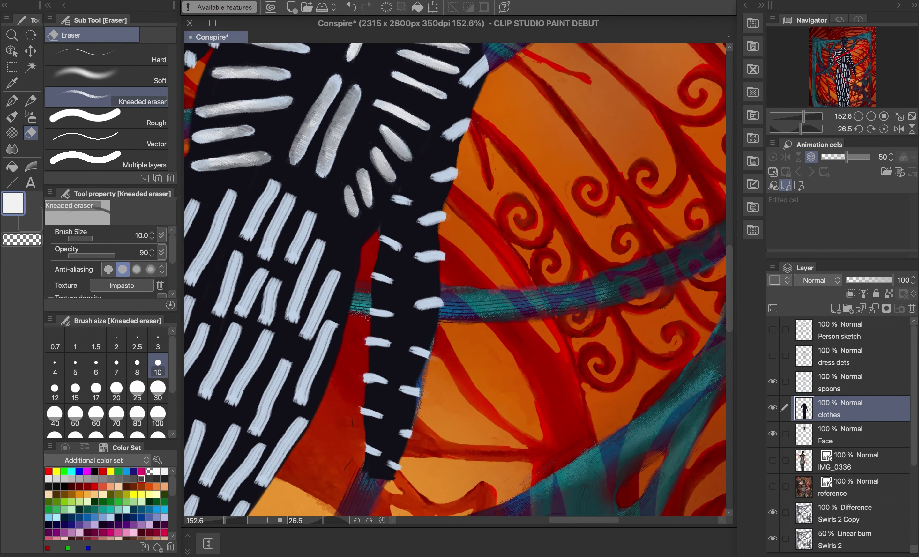
click(860, 384)
- Shade the pale strokes down the lowered sleeve, from shoulder to wrist, dark grey with the 塗料不足筆/丸 brush
scroll(455, 280, down, 5)
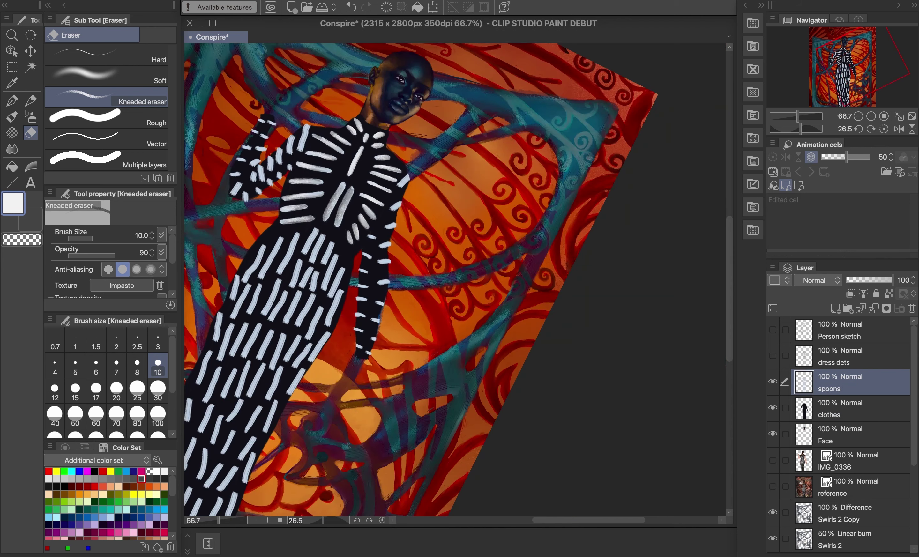
scroll(455, 280, up, 3)
scroll(455, 280, up, 6)
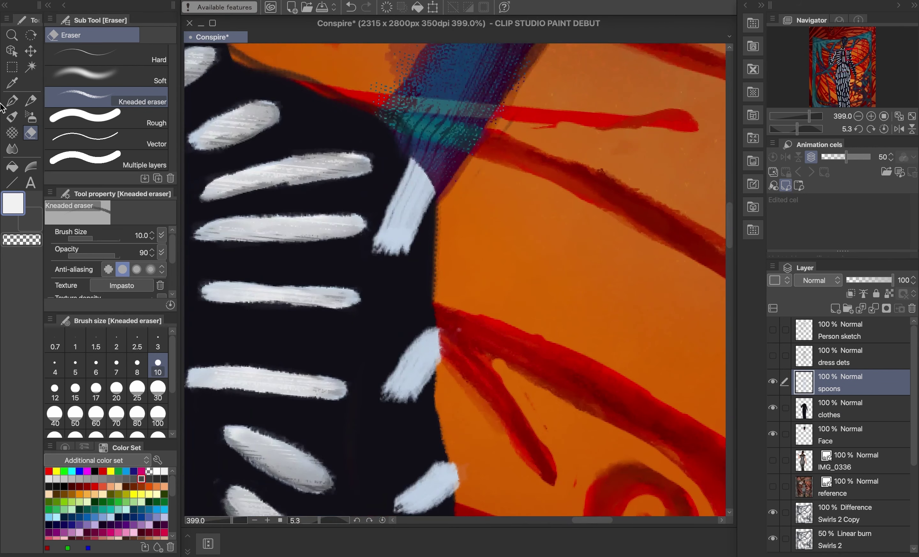
click(13, 117)
click(116, 36)
key(x)
mouse_move(413, 179)
mouse_down()
mouse_move(390, 247)
mouse_move(398, 252)
mouse_up()
drag(395, 209, 385, 239)
scroll(408, 218, down, 3)
mouse_move(424, 314)
mouse_down()
mouse_move(408, 333)
mouse_move(428, 308)
mouse_up()
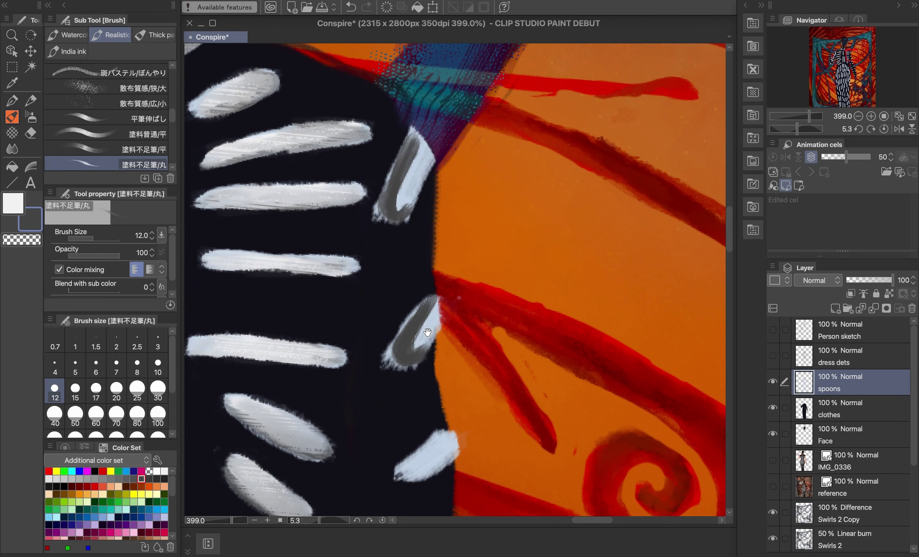
scroll(442, 210, down, 3)
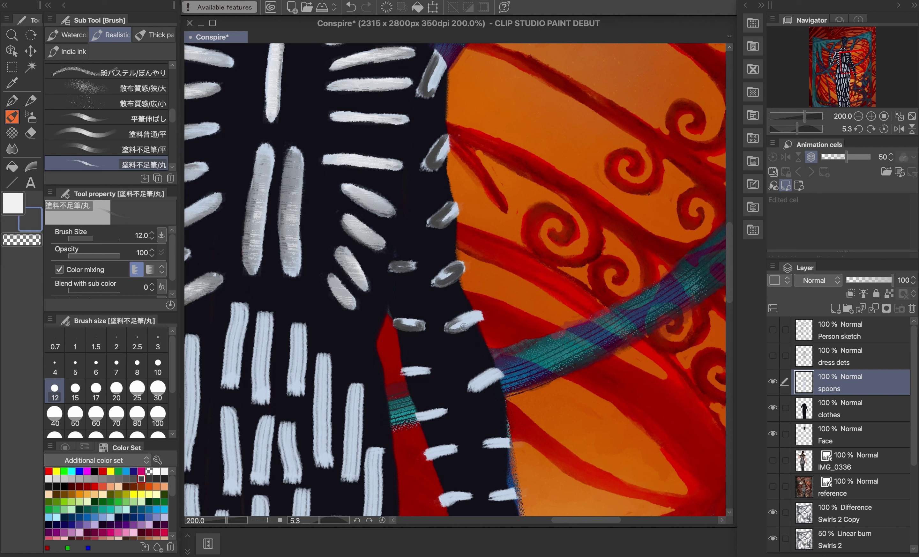
scroll(465, 322, down, 5)
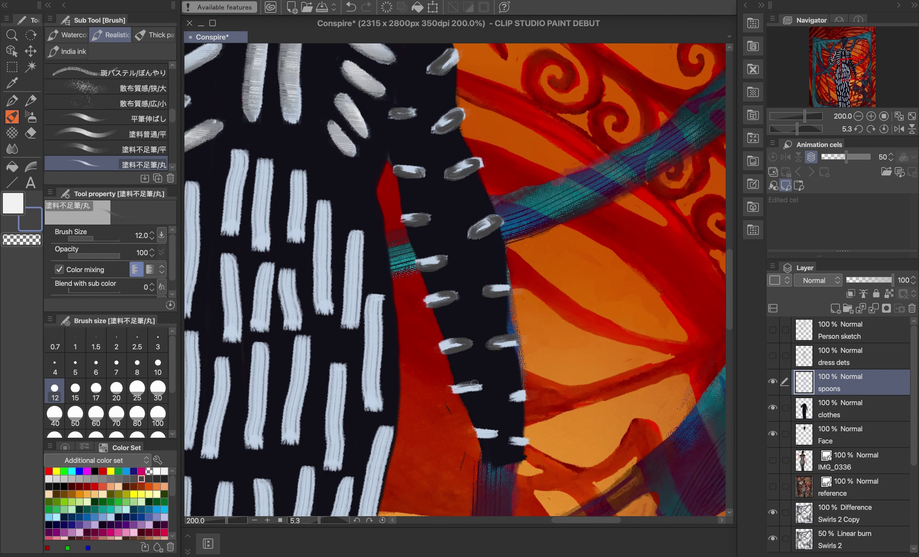
- Paint white highlights on the grey-shaded sleeve strokes and blend them with the Gouache blender
key(x)
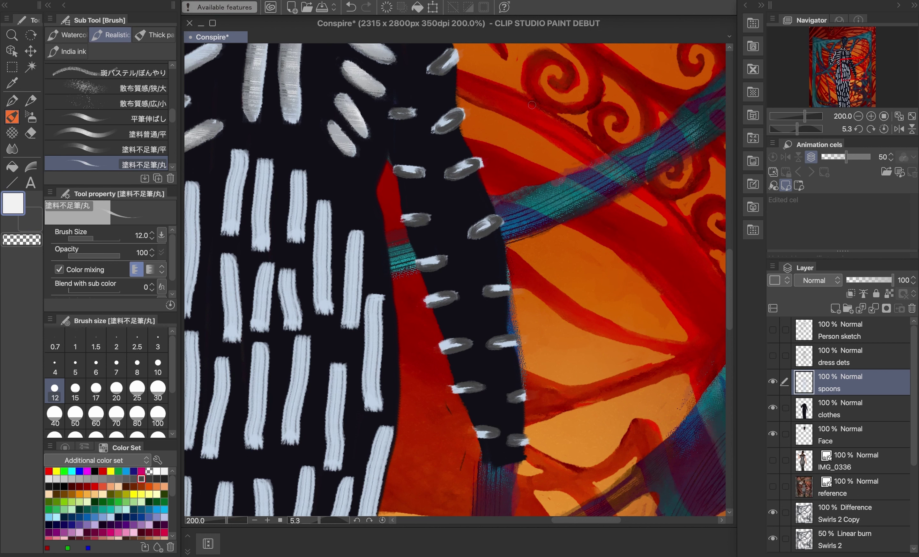
scroll(455, 70, up, 2)
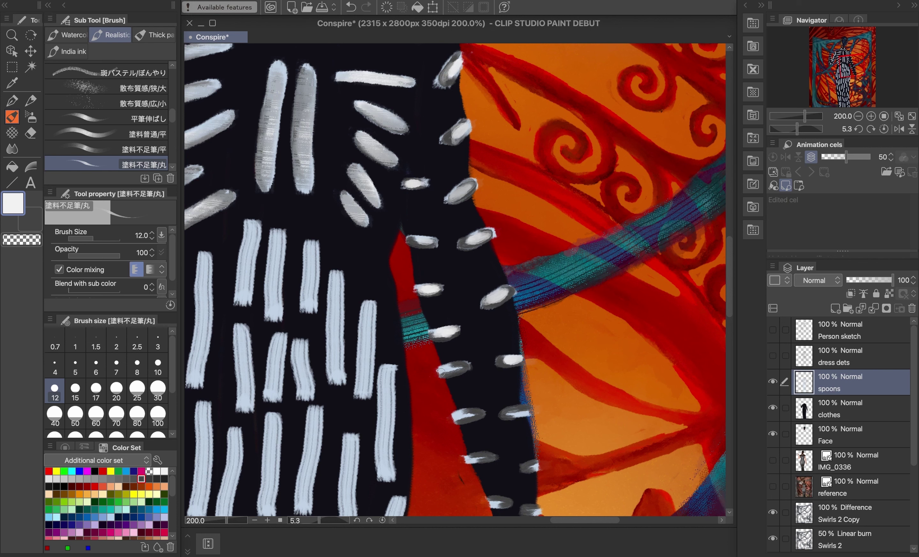
scroll(485, 395, down, 3)
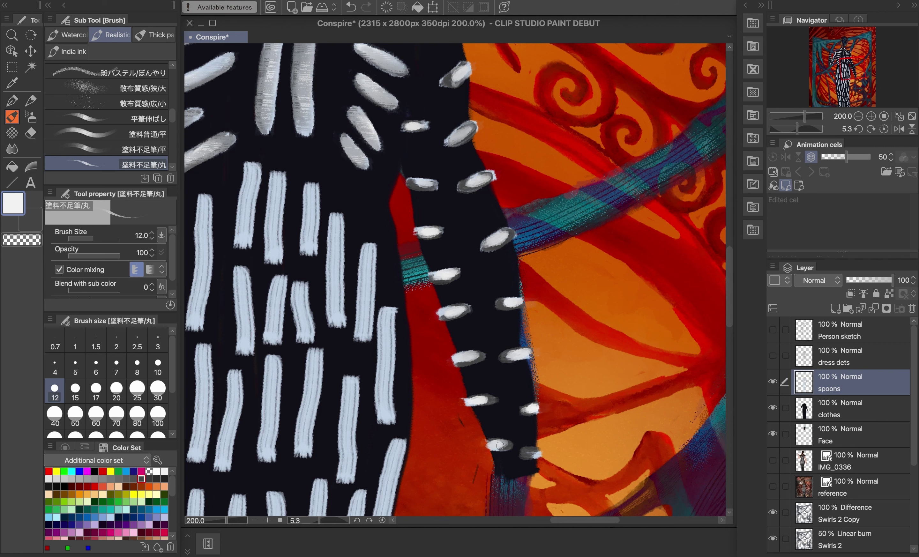
click(154, 36)
drag(552, 132, 564, 202)
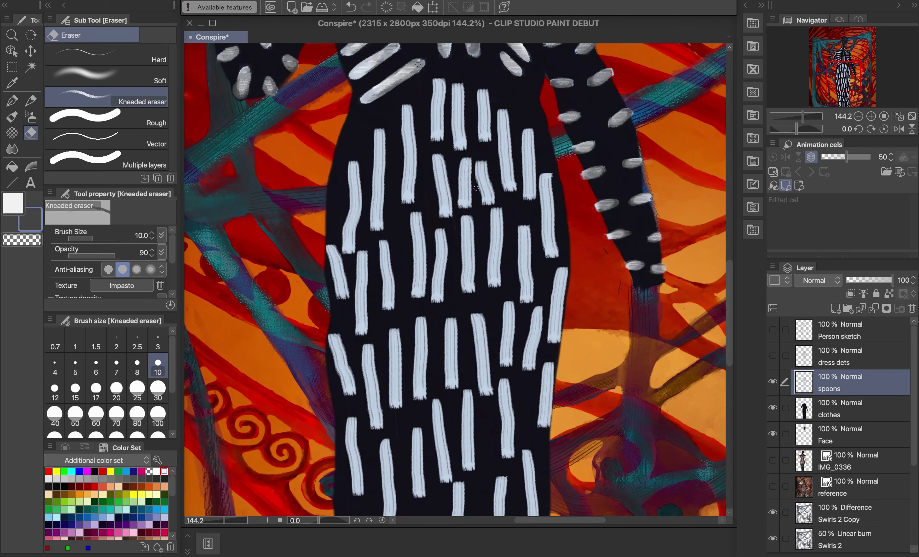
- Shade the nine strokes of the skirt's top row around the hips dark grey with the 塗料不足筆/丸 brush
scroll(454, 278, up, 4)
click(15, 123)
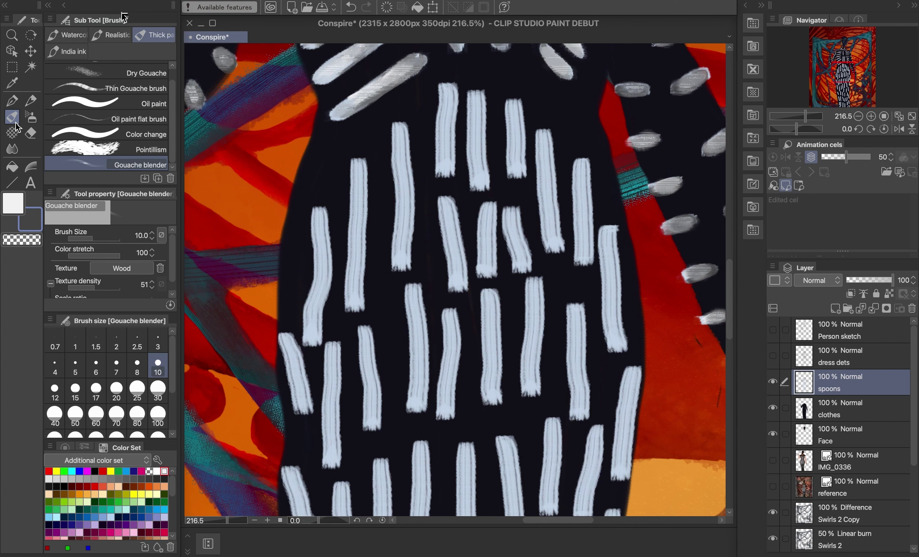
click(113, 34)
mouse_move(318, 253)
mouse_down()
mouse_move(312, 288)
mouse_move(319, 217)
mouse_move(310, 312)
mouse_up()
drag(358, 161, 362, 240)
drag(399, 140, 407, 213)
mouse_move(449, 93)
mouse_down()
mouse_move(447, 138)
mouse_move(450, 113)
mouse_up()
drag(477, 105, 475, 113)
mouse_move(520, 120)
mouse_down()
mouse_move(522, 169)
mouse_move(520, 108)
mouse_up()
mouse_move(552, 173)
mouse_down()
mouse_move(553, 241)
mouse_move(551, 157)
mouse_up()
drag(593, 195, 584, 263)
mouse_move(584, 263)
mouse_down()
mouse_move(582, 207)
mouse_move(588, 259)
mouse_up()
drag(608, 248, 614, 333)
- Shade the three short strokes at the skirt's centre and three strokes below them toward the lowered arm's side dark grey
mouse_move(447, 211)
mouse_down()
mouse_move(455, 274)
mouse_move(448, 235)
mouse_up()
drag(487, 214, 488, 280)
drag(519, 239, 518, 225)
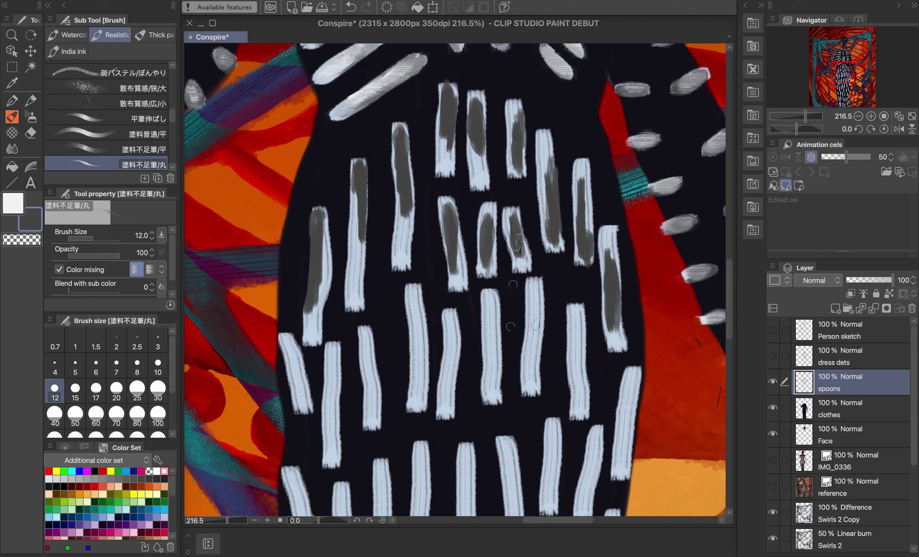
drag(537, 305, 532, 391)
drag(581, 319, 579, 410)
drag(634, 374, 625, 466)
drag(625, 466, 627, 391)
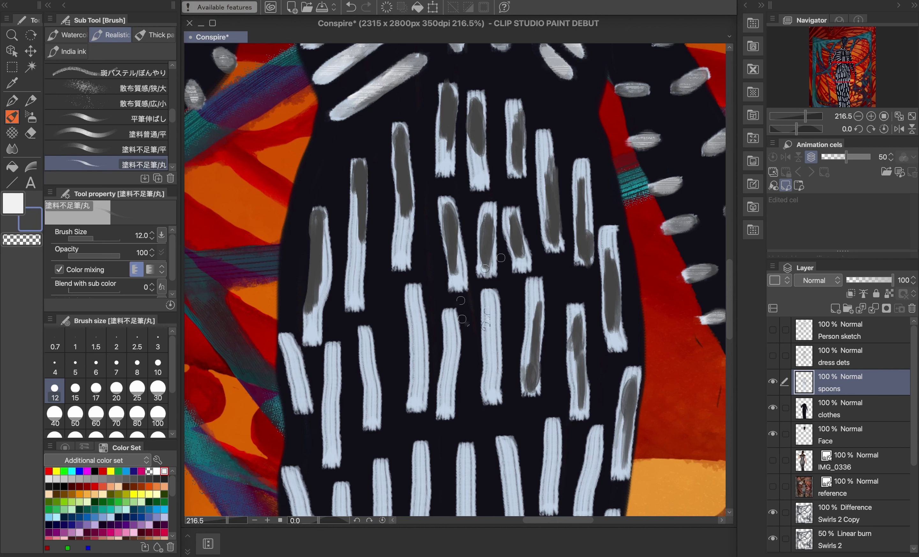
- Shade two neighbouring strokes at the centre of the skirt's second row dark grey
mouse_move(494, 304)
mouse_down()
mouse_move(490, 392)
mouse_move(496, 334)
mouse_up()
drag(451, 348, 449, 411)
drag(448, 412, 455, 332)
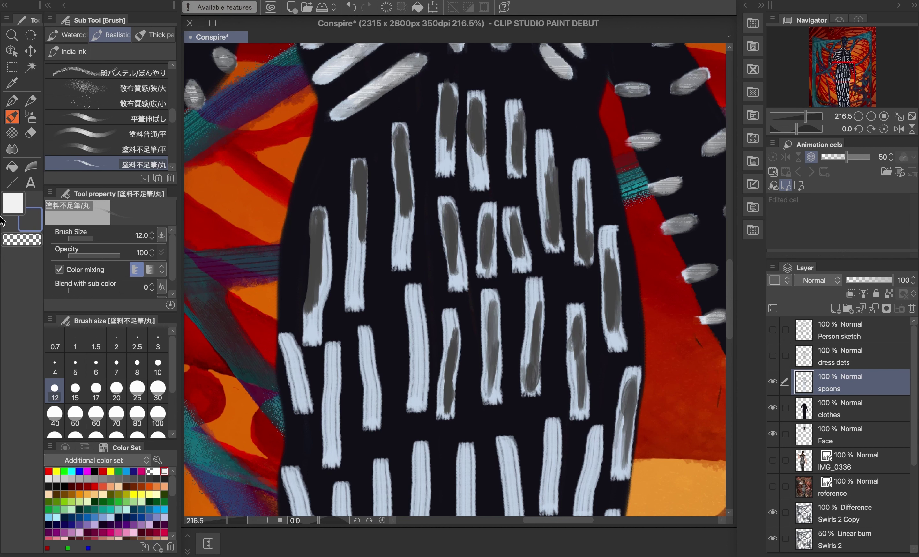
- Darken the shading colour to 333333 and shade the remaining four strokes at the left of the skirt's second row
double_click(30, 221)
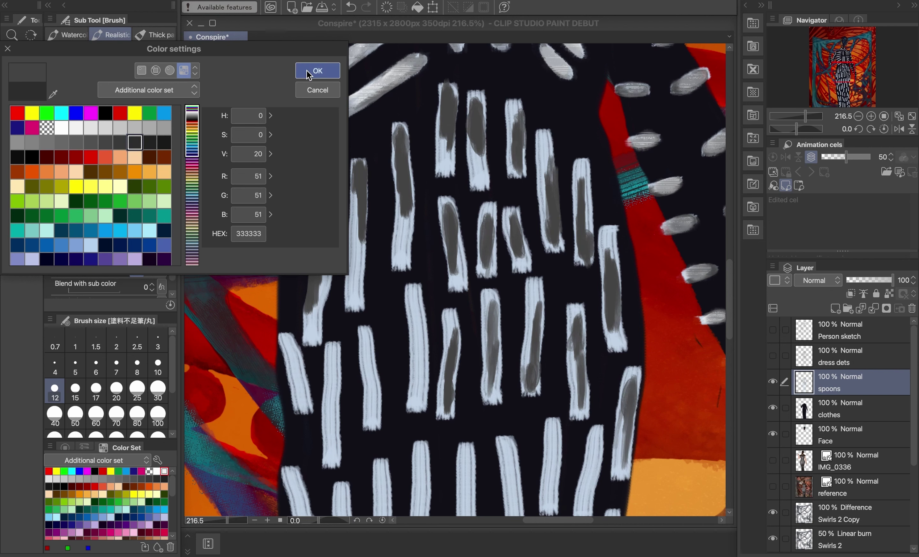
click(317, 71)
mouse_move(418, 334)
mouse_down()
mouse_move(419, 411)
mouse_move(417, 293)
mouse_up()
drag(370, 338, 372, 423)
mouse_move(332, 404)
mouse_down()
mouse_move(329, 453)
mouse_move(338, 370)
mouse_up()
drag(296, 356, 304, 410)
- Shade the nine strokes of the next row down the thighs dark grey and touch up the edge stroke above
scroll(312, 349, down, 6)
scroll(420, 257, down, 2)
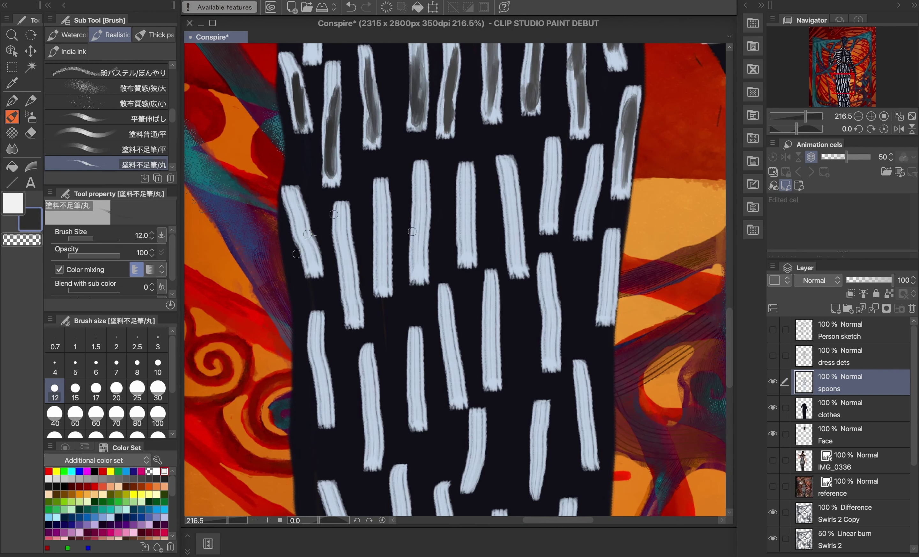
drag(295, 205, 309, 266)
drag(341, 209, 348, 300)
drag(382, 185, 376, 259)
drag(423, 168, 420, 238)
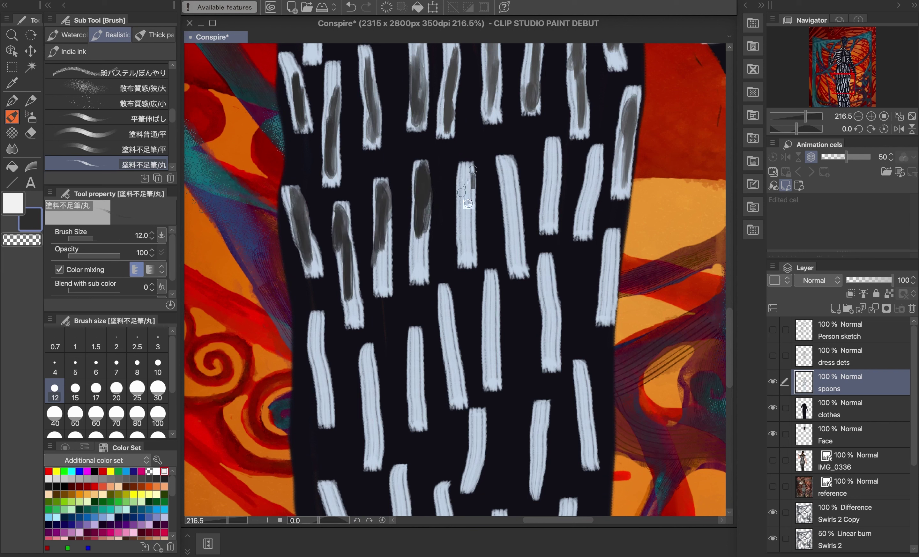
drag(468, 169, 463, 244)
drag(513, 181, 520, 244)
drag(558, 166, 547, 225)
drag(597, 165, 584, 230)
drag(618, 191, 627, 124)
drag(609, 240, 604, 308)
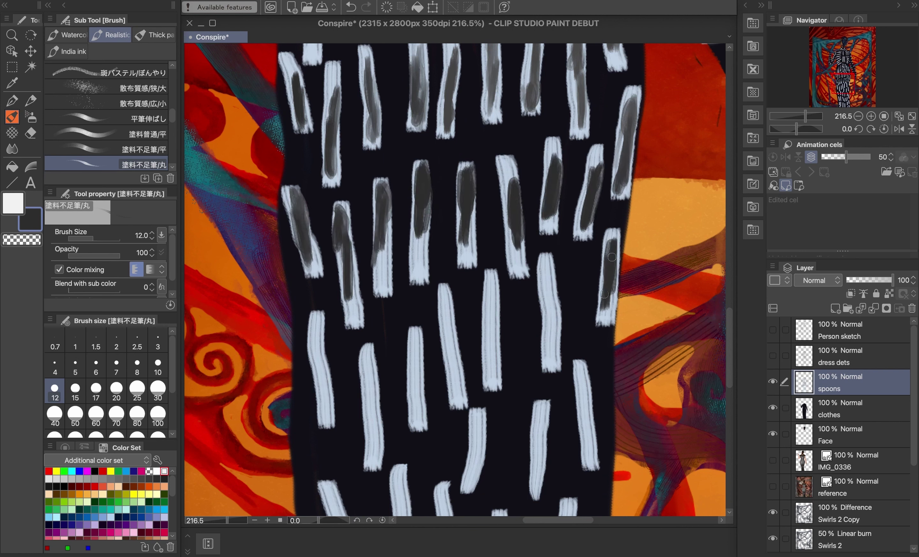
- Shade six strokes of the skirt row below the thighs dark grey, working from right to left
mouse_move(545, 315)
mouse_down()
mouse_move(548, 270)
mouse_move(551, 338)
mouse_up()
drag(492, 375, 490, 297)
scroll(495, 310, down, 2)
scroll(495, 310, down, 2)
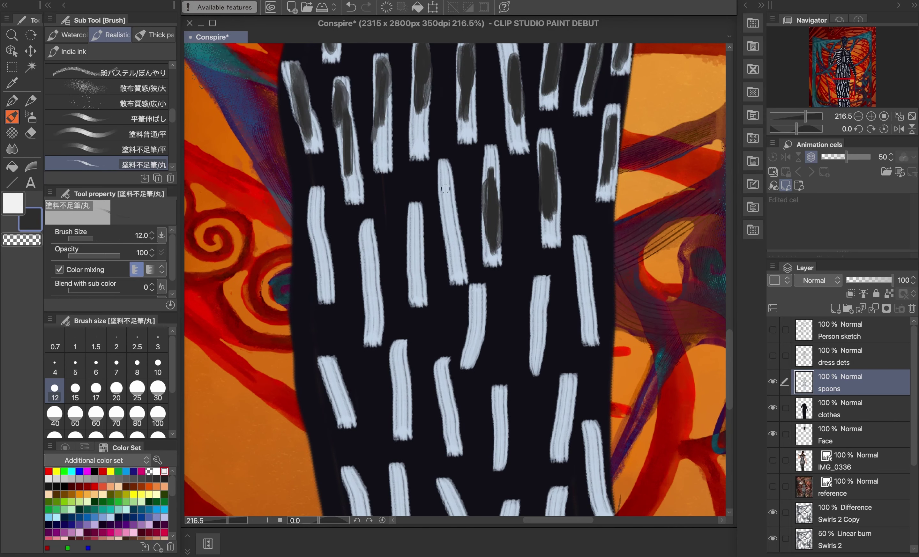
drag(443, 163, 455, 259)
drag(415, 226, 420, 299)
drag(370, 249, 375, 338)
drag(323, 260, 319, 199)
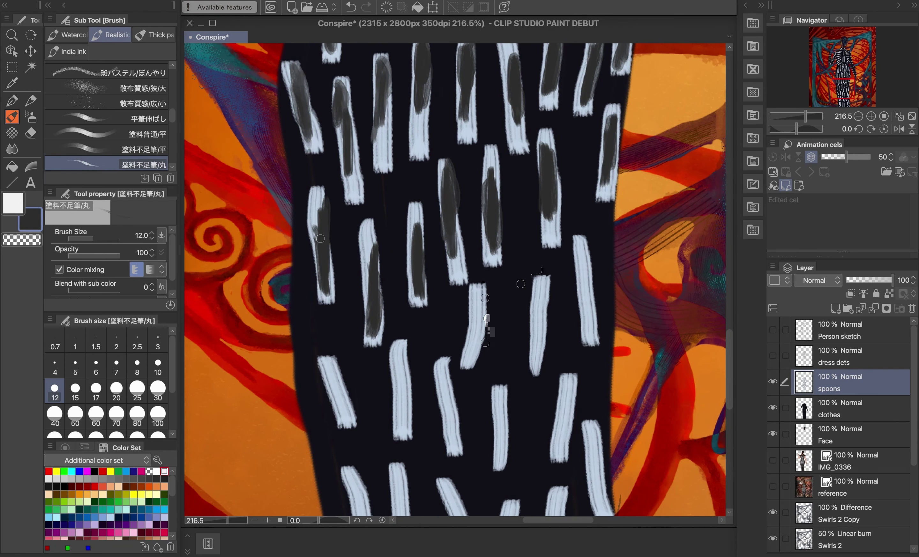
- Shade the three right-hand strokes at knee level and the three left-hand strokes just below them dark grey
drag(583, 250, 587, 344)
drag(541, 279, 537, 362)
drag(477, 293, 471, 362)
drag(449, 372, 452, 443)
drag(403, 360, 401, 432)
drag(331, 372, 342, 416)
- Shade the three remaining right-hand strokes below the knees and four strokes of the following row dark grey
scroll(525, 201, down, 7)
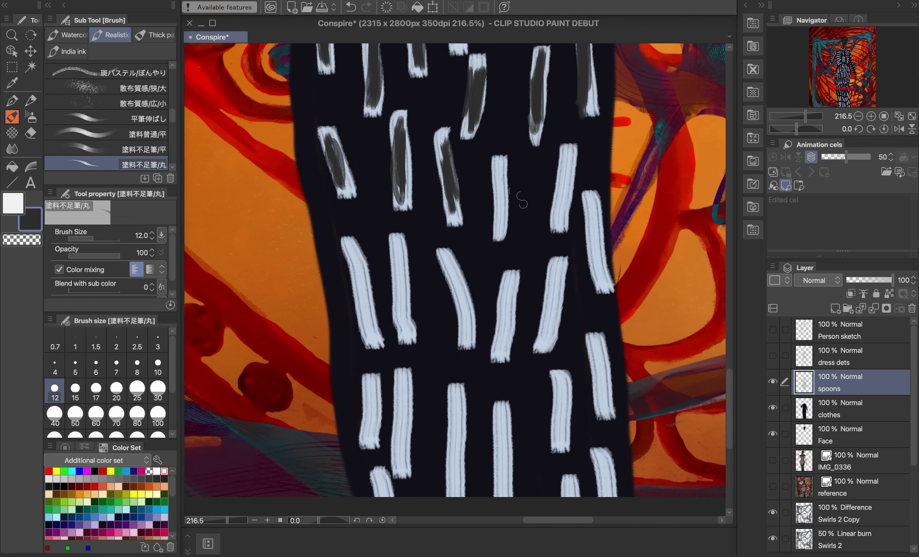
drag(500, 173, 502, 230)
drag(571, 157, 562, 226)
drag(592, 207, 601, 278)
drag(560, 276, 546, 340)
mouse_move(514, 282)
mouse_down()
mouse_move(505, 348)
mouse_move(510, 278)
mouse_up()
drag(449, 255, 460, 334)
drag(401, 254, 405, 329)
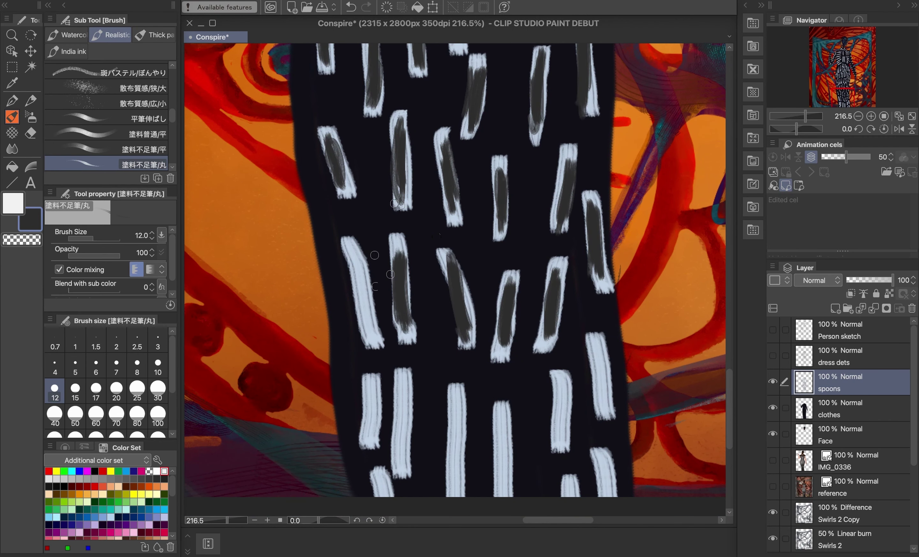
- Shade the last left stroke of the lower row and all the strokes along the skirt's hem dark grey
scroll(366, 312, down, 1)
drag(355, 248, 381, 456)
drag(404, 345, 402, 423)
drag(454, 363, 456, 455)
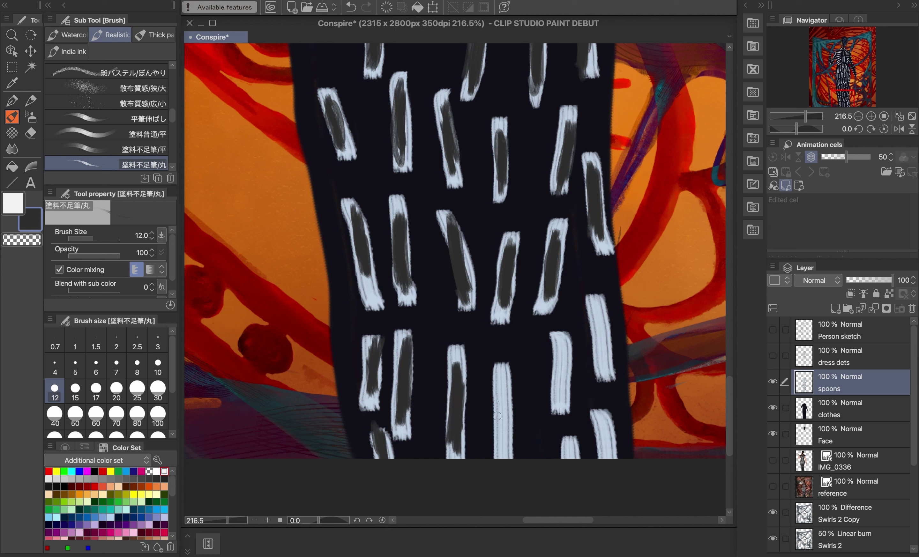
drag(503, 372, 505, 458)
drag(562, 344, 559, 409)
drag(601, 300, 605, 379)
mouse_move(567, 436)
mouse_down()
mouse_move(571, 458)
mouse_move(605, 456)
mouse_up()
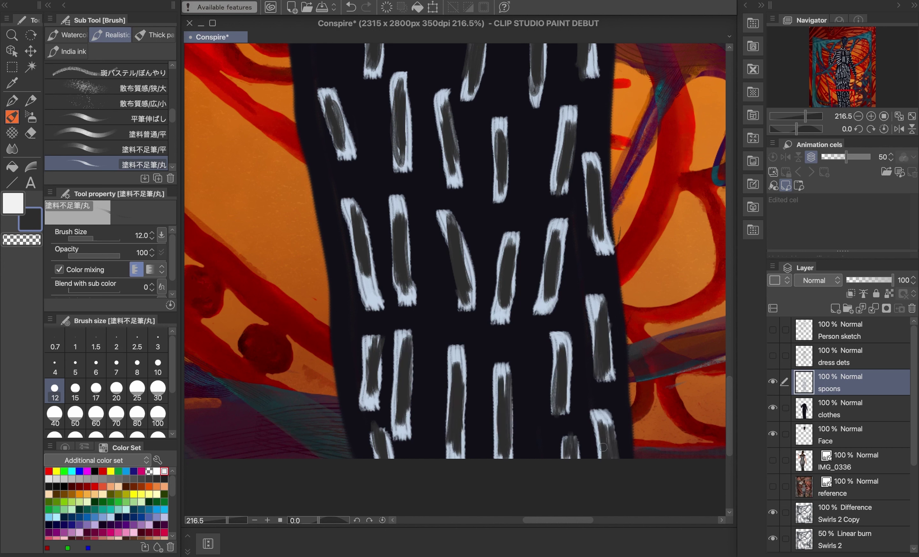
- Switch to white and paint highlights on the grey strokes of the row near the hem
click(12, 203)
drag(456, 364, 453, 395)
drag(503, 376, 502, 400)
drag(566, 349, 564, 372)
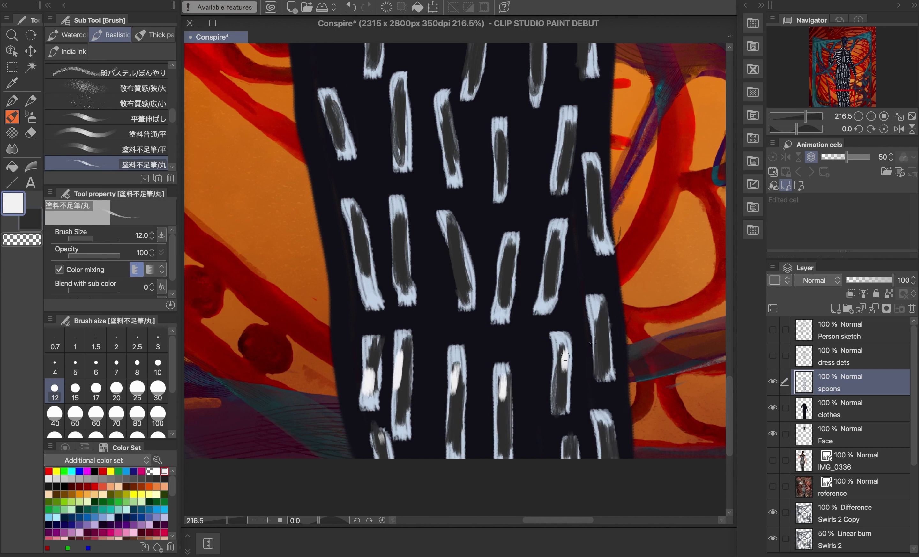
- Paint white highlights on the grey strokes of the two rows between the knees and the hem
drag(388, 230, 411, 313)
drag(569, 277, 564, 322)
drag(500, 285, 499, 307)
drag(442, 253, 440, 293)
drag(406, 294, 405, 325)
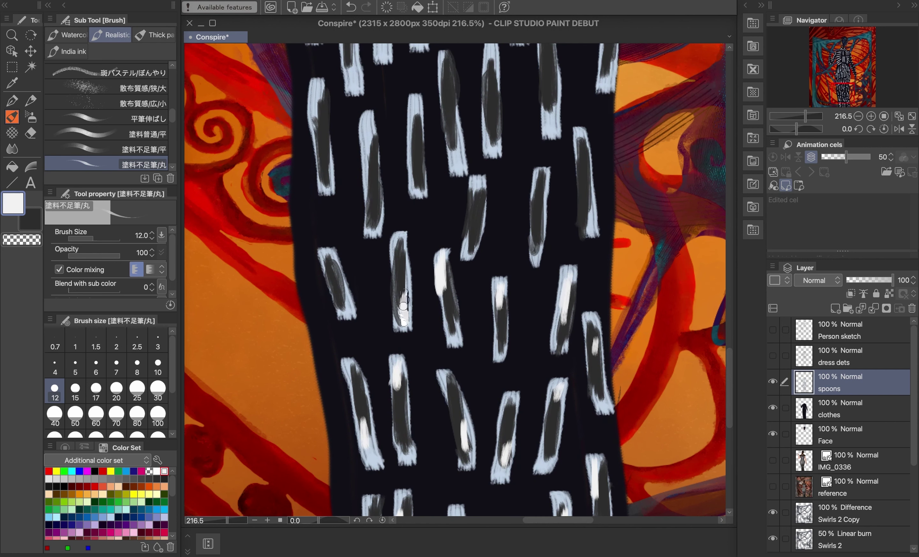
drag(342, 292, 347, 315)
- Paint white highlights on the knee-level strokes and on two longer strokes above them along the skirt's right side
drag(543, 185, 544, 199)
drag(540, 240, 537, 259)
drag(588, 196, 592, 233)
drag(560, 67, 555, 208)
drag(553, 261, 552, 230)
drag(547, 200, 545, 166)
drag(609, 226, 607, 192)
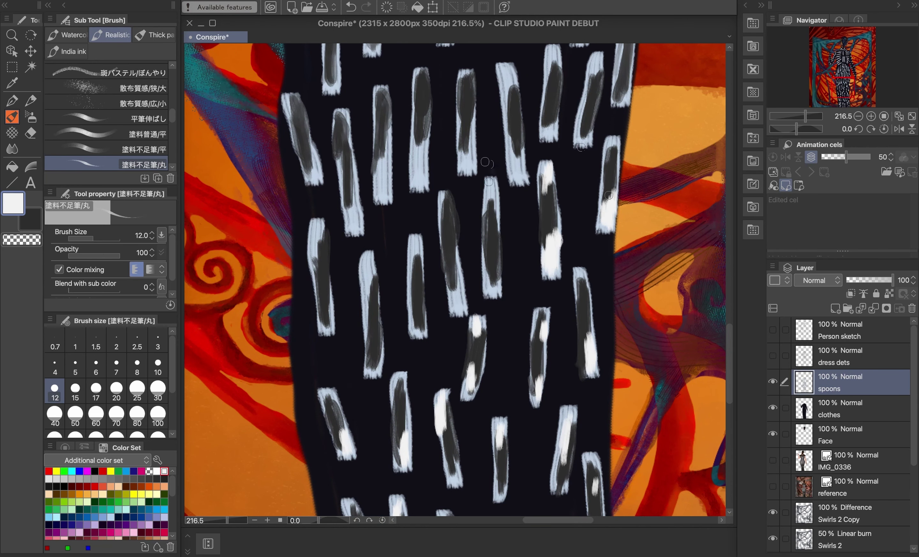
- Paint white highlights on the centre and left strokes of the skirt row just above the knees
drag(492, 218, 490, 180)
drag(493, 289, 491, 266)
drag(459, 309, 456, 276)
mouse_move(413, 240)
mouse_down()
mouse_move(410, 270)
mouse_move(365, 293)
mouse_up()
drag(369, 308, 367, 340)
drag(316, 225, 316, 299)
- Paint white highlights on the left and centre strokes of the thigh row
drag(340, 161, 349, 226)
drag(345, 185, 356, 225)
drag(311, 150, 315, 187)
mouse_move(379, 157)
mouse_down()
mouse_move(387, 197)
mouse_move(387, 188)
mouse_up()
drag(419, 144, 421, 176)
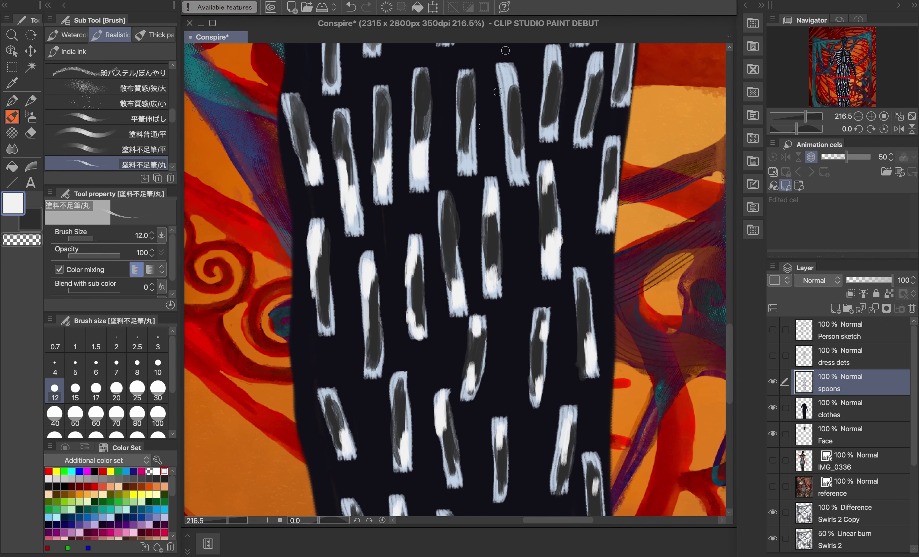
drag(472, 127, 466, 169)
drag(468, 137, 471, 169)
drag(513, 149, 517, 177)
drag(509, 69, 507, 96)
- Paint white highlights on the thigh row's two right strokes and across the skirt's whole second row
scroll(497, 214, up, 5)
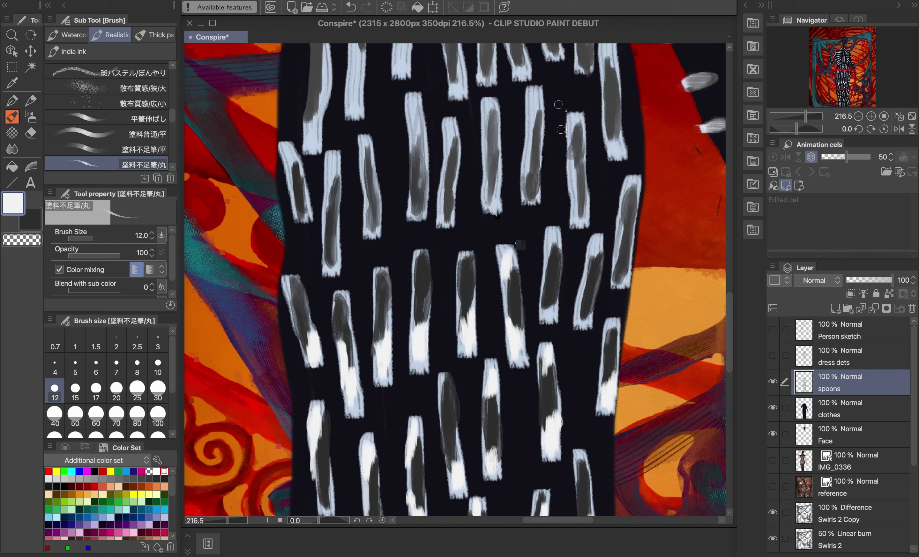
mouse_move(554, 241)
mouse_down()
mouse_move(552, 259)
mouse_move(590, 306)
mouse_up()
drag(622, 217, 620, 280)
drag(576, 169, 573, 214)
mouse_move(532, 120)
mouse_down()
mouse_move(529, 176)
mouse_move(497, 217)
mouse_up()
drag(452, 136, 449, 190)
drag(445, 201, 443, 223)
drag(423, 119, 417, 167)
drag(332, 177, 330, 226)
drag(297, 158, 293, 199)
- Paint white highlights on the three leftmost long strokes of the skirt's top row
scroll(327, 254, up, 5)
drag(326, 227, 309, 314)
drag(316, 256, 309, 312)
drag(354, 192, 355, 268)
drag(353, 233, 355, 280)
drag(401, 189, 402, 244)
drag(401, 156, 404, 212)
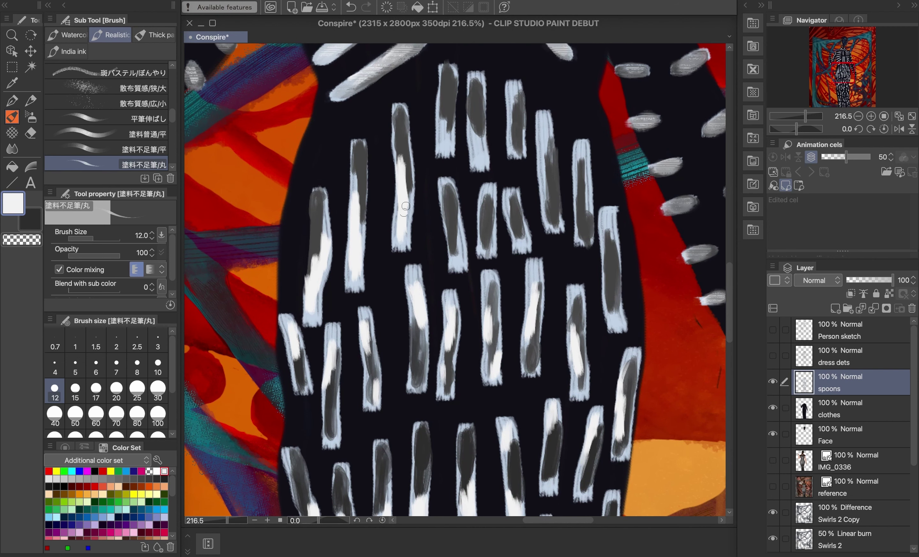
- Paint white highlights on the rest of the skirt's top row and the three short centre strokes
drag(444, 107, 445, 151)
mouse_move(449, 96)
mouse_down()
mouse_move(448, 128)
mouse_move(481, 164)
mouse_move(485, 220)
mouse_move(520, 235)
mouse_up()
drag(513, 90, 517, 117)
drag(543, 134, 547, 176)
drag(589, 190, 593, 224)
drag(607, 212, 611, 249)
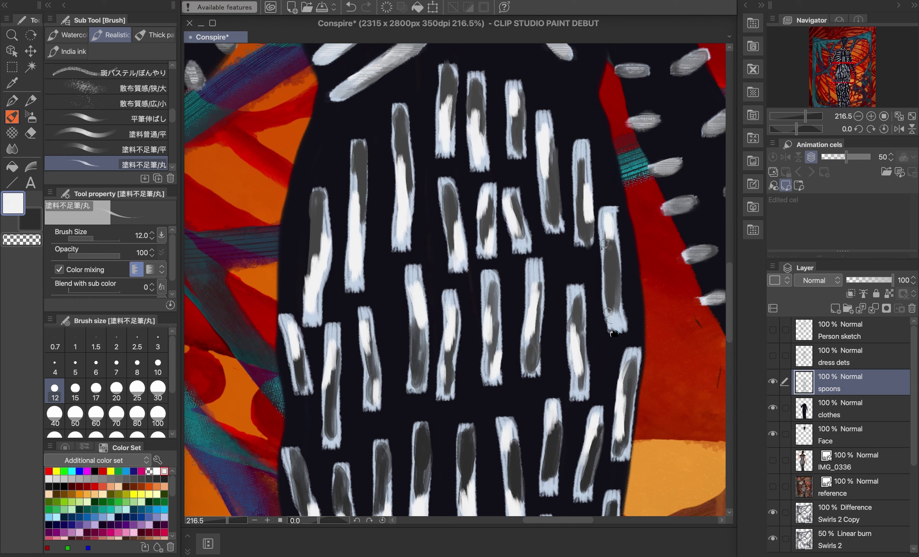
drag(610, 299, 616, 334)
drag(610, 263, 612, 276)
- Blend the first five strokes of the skirt's top row, from the left, with the Gouache blender
click(154, 35)
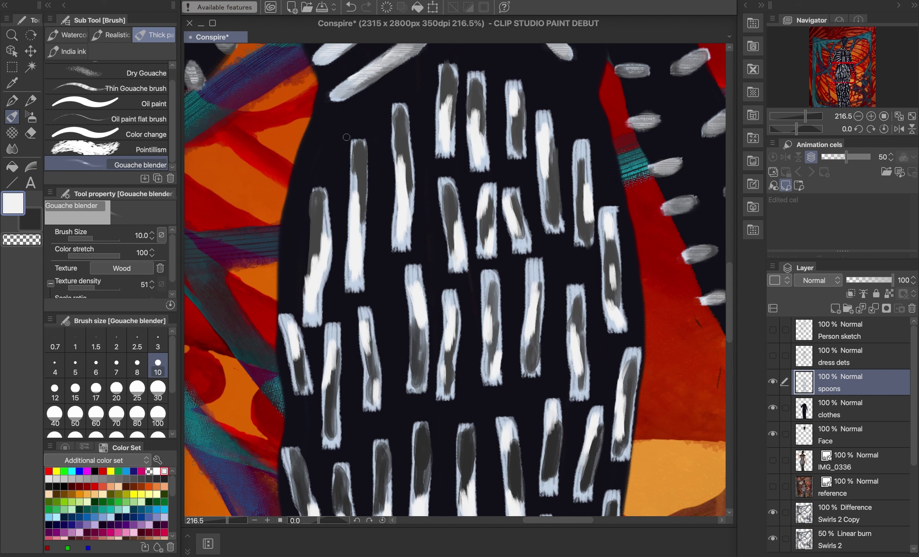
mouse_move(325, 250)
mouse_down()
mouse_move(321, 233)
mouse_move(315, 309)
mouse_move(320, 196)
mouse_up()
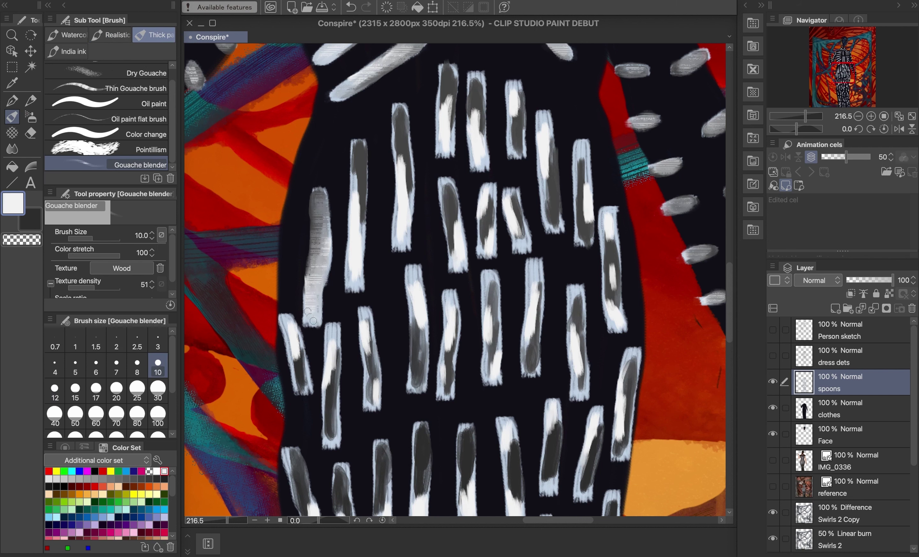
drag(360, 165, 362, 259)
drag(358, 205, 359, 154)
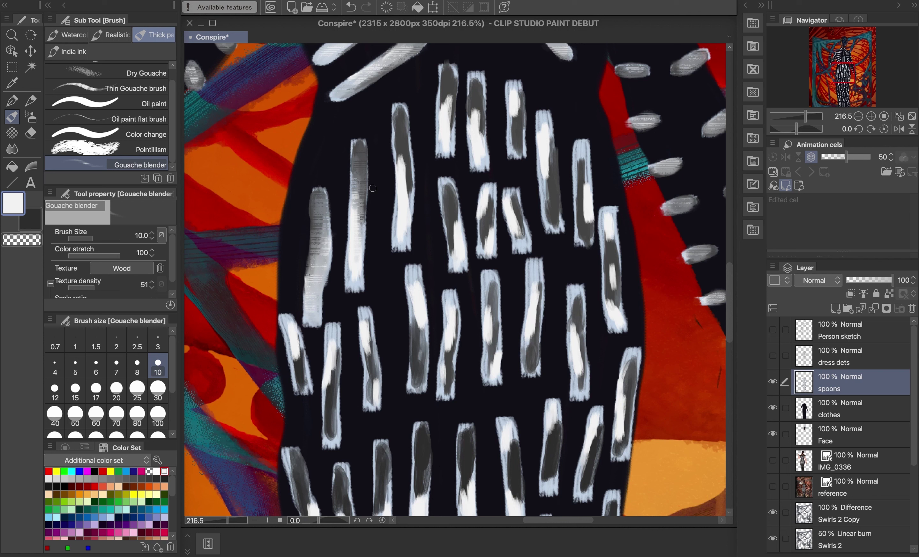
mouse_move(404, 163)
mouse_down()
mouse_move(406, 226)
mouse_move(400, 132)
mouse_move(397, 194)
mouse_up()
mouse_move(446, 103)
mouse_down()
mouse_move(445, 147)
mouse_move(451, 68)
mouse_up()
drag(479, 127, 474, 97)
drag(483, 159, 487, 120)
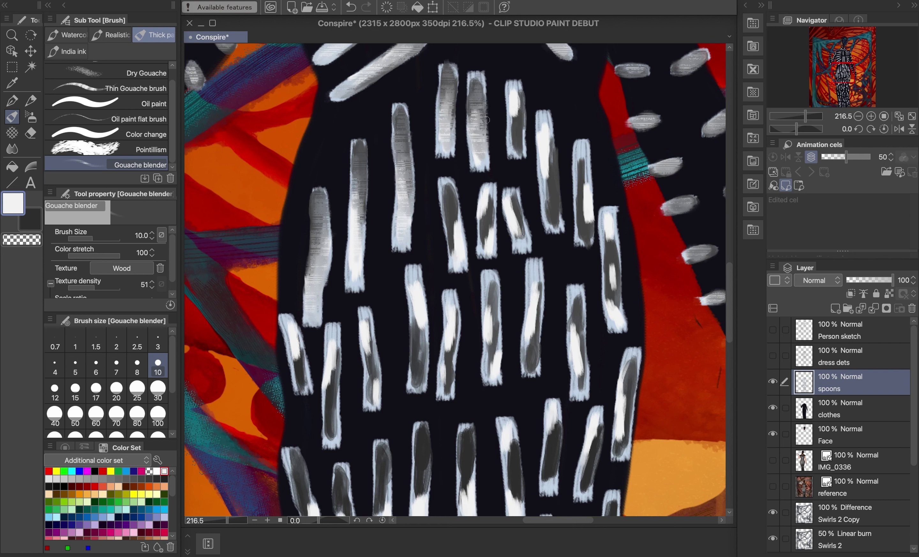
- Blend the remaining four strokes on the right half of the skirt's top row
mouse_move(517, 90)
mouse_down()
mouse_move(517, 150)
mouse_move(513, 90)
mouse_up()
mouse_move(542, 126)
mouse_down()
mouse_move(554, 221)
mouse_move(543, 143)
mouse_up()
drag(584, 169, 586, 234)
mouse_move(579, 173)
mouse_down()
mouse_move(583, 240)
mouse_move(610, 274)
mouse_move(616, 317)
mouse_move(615, 281)
mouse_move(619, 331)
mouse_up()
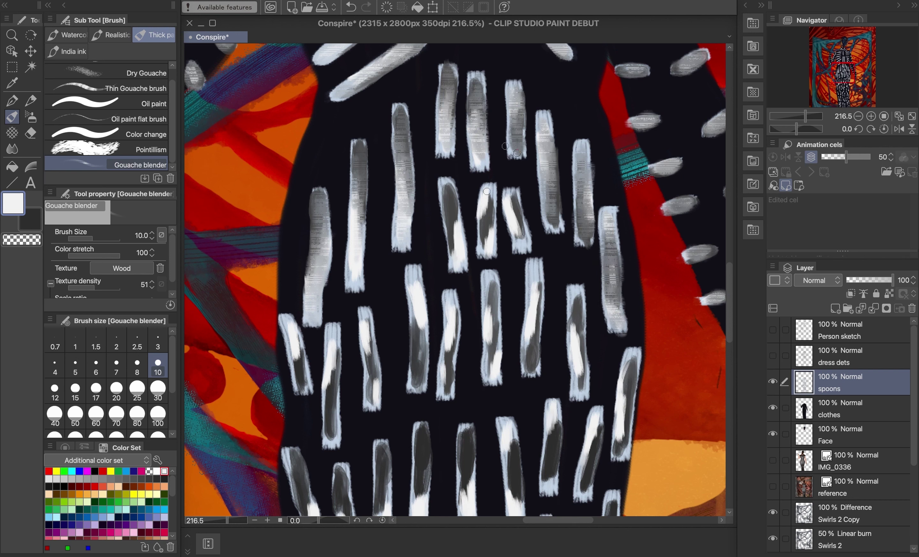
- Blend the three short centre strokes, a long left stroke's lower end, and the second row's two leftmost strokes
mouse_move(511, 193)
mouse_down()
mouse_move(524, 250)
mouse_move(511, 195)
mouse_move(486, 259)
mouse_move(484, 226)
mouse_up()
mouse_move(449, 203)
mouse_down()
mouse_move(459, 277)
mouse_move(455, 235)
mouse_up()
drag(351, 246, 357, 289)
mouse_move(295, 327)
mouse_down()
mouse_move(302, 368)
mouse_move(288, 332)
mouse_move(333, 417)
mouse_move(334, 447)
mouse_move(341, 366)
mouse_up()
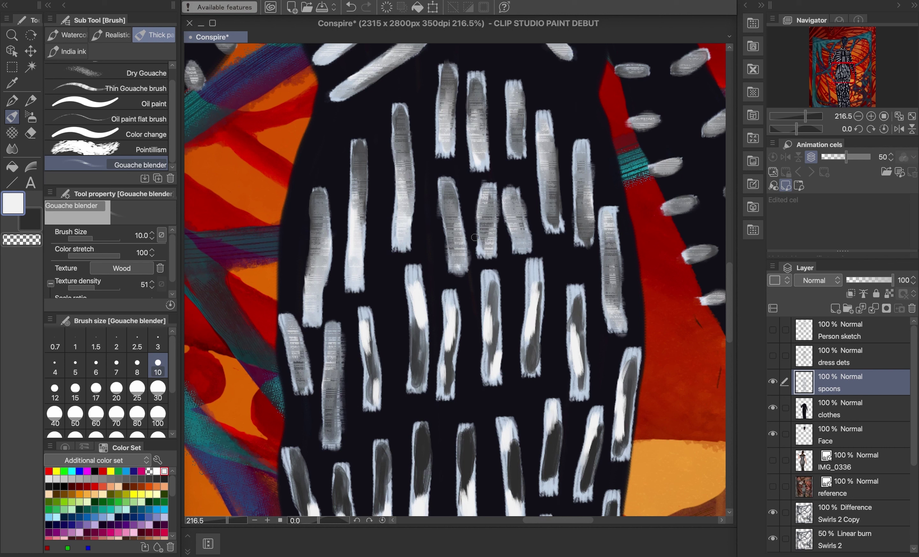
- Blend the next six strokes across the skirt's second row, leaving out the one at the right edge
mouse_move(368, 342)
mouse_down()
mouse_move(369, 328)
mouse_move(373, 398)
mouse_up()
drag(367, 318, 370, 336)
mouse_move(418, 314)
mouse_down()
mouse_move(419, 330)
mouse_move(420, 311)
mouse_up()
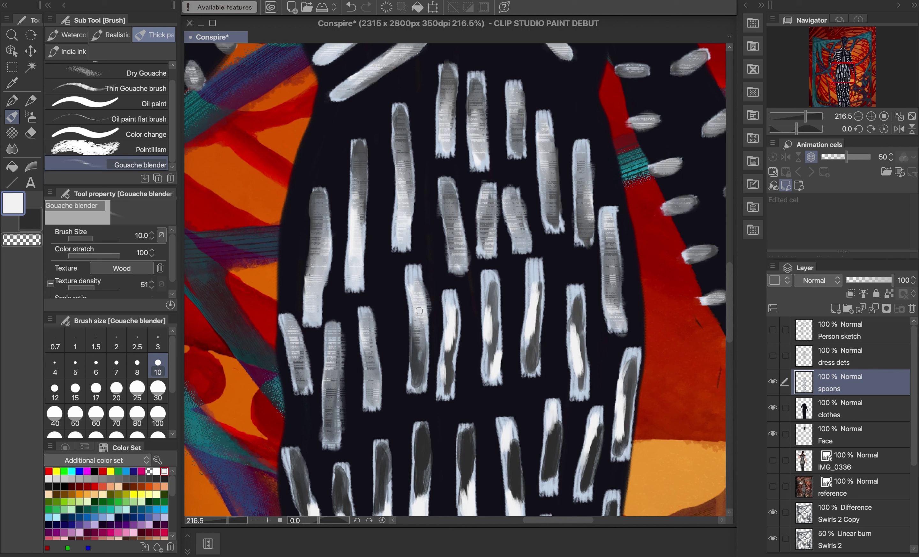
mouse_move(452, 313)
mouse_down()
mouse_move(447, 395)
mouse_move(453, 300)
mouse_move(445, 391)
mouse_up()
mouse_move(492, 297)
mouse_down()
mouse_move(493, 374)
mouse_move(488, 301)
mouse_up()
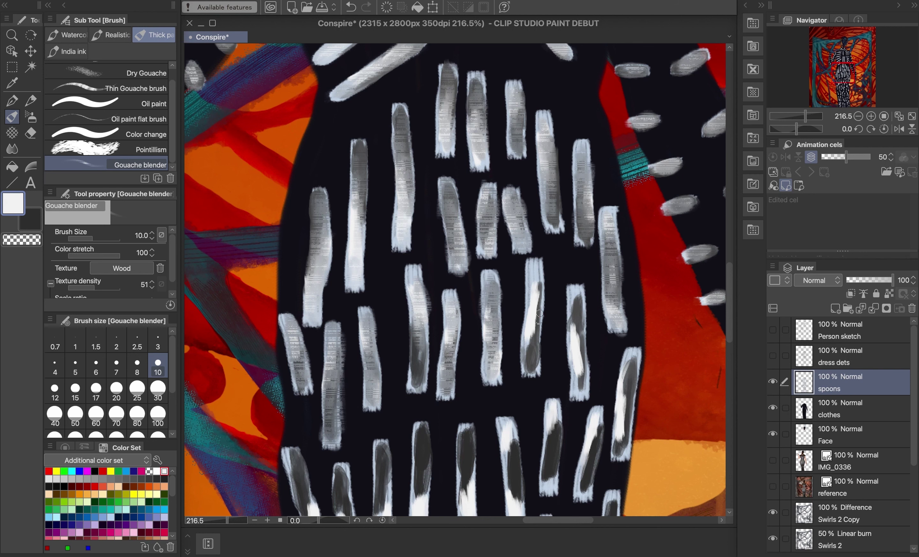
drag(540, 281, 532, 370)
drag(532, 370, 536, 274)
drag(574, 323, 577, 362)
mouse_move(578, 295)
mouse_down()
mouse_move(581, 391)
mouse_move(578, 323)
mouse_up()
- Blend the second row's right-edge stroke and the two slanted strokes below it in the thigh row
scroll(605, 226, down, 6)
scroll(605, 226, down, 3)
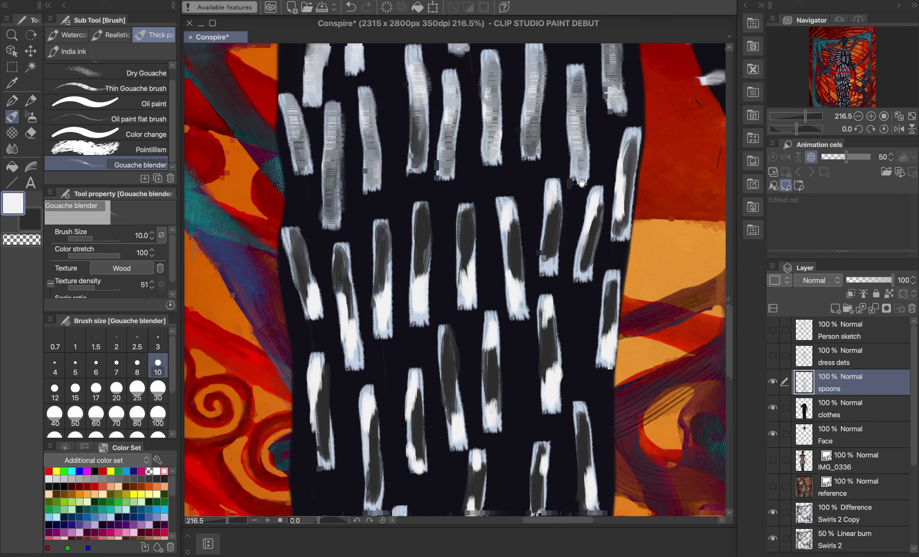
mouse_move(625, 172)
mouse_down()
mouse_move(624, 142)
mouse_move(622, 181)
mouse_move(624, 116)
mouse_up()
mouse_move(583, 193)
mouse_down()
mouse_move(596, 157)
mouse_move(584, 239)
mouse_up()
drag(553, 148, 552, 227)
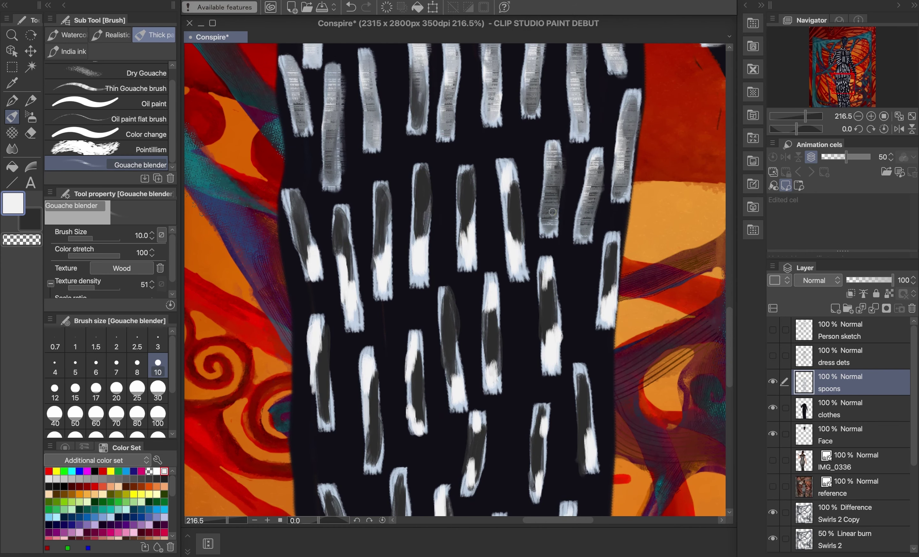
- Blend the remaining centre and left strokes of the thigh row, working from right to left
mouse_move(519, 261)
mouse_down()
mouse_move(510, 184)
mouse_move(512, 224)
mouse_move(510, 202)
mouse_up()
mouse_move(466, 260)
mouse_down()
mouse_move(471, 200)
mouse_move(470, 241)
mouse_up()
drag(419, 201, 419, 262)
mouse_move(385, 231)
mouse_down()
mouse_move(383, 267)
mouse_move(381, 217)
mouse_move(383, 276)
mouse_up()
mouse_move(344, 234)
mouse_down()
mouse_move(351, 281)
mouse_move(344, 259)
mouse_up()
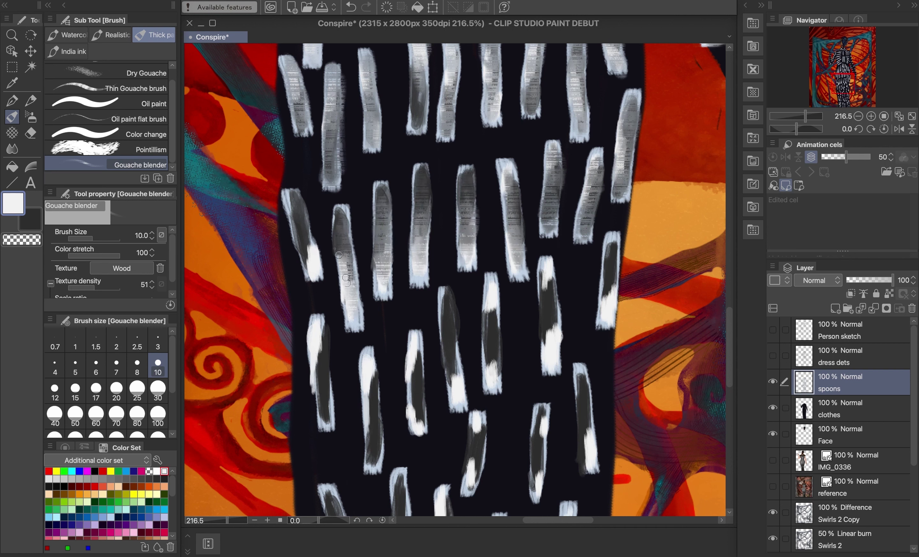
mouse_move(303, 210)
mouse_down()
mouse_move(314, 270)
mouse_move(303, 229)
mouse_up()
- Blend the outermost left stroke below the thigh row and the short stroke at the skirt's right edge
drag(318, 320, 325, 421)
mouse_move(419, 116)
mouse_down()
mouse_move(419, 54)
mouse_move(417, 134)
mouse_up()
drag(606, 310, 613, 250)
mouse_move(602, 293)
mouse_down()
mouse_move(610, 259)
mouse_move(606, 318)
mouse_up()
- Blend the five remaining strokes of the skirt row above the knees
scroll(529, 304, down, 5)
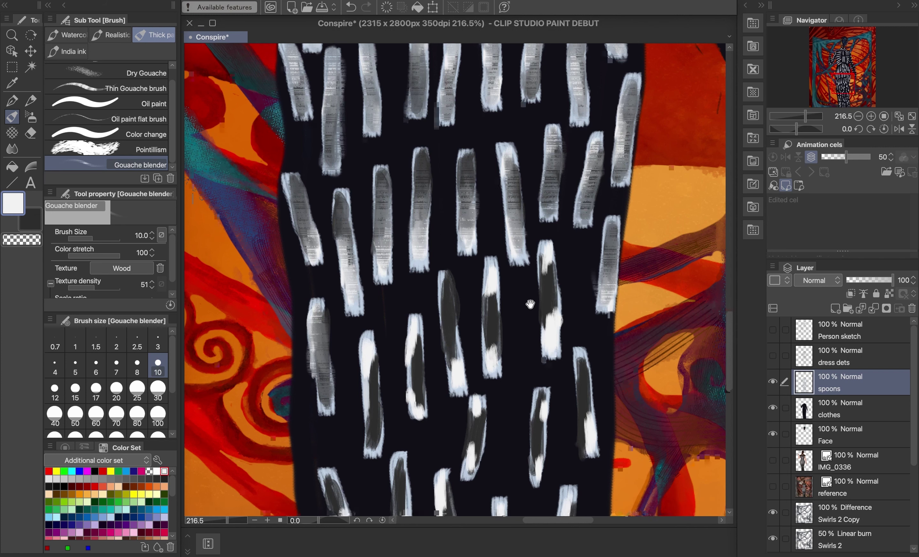
mouse_move(551, 226)
mouse_down()
mouse_move(547, 124)
mouse_move(546, 224)
mouse_up()
mouse_move(491, 197)
mouse_down()
mouse_move(490, 151)
mouse_move(492, 251)
mouse_move(493, 207)
mouse_move(445, 158)
mouse_move(454, 259)
mouse_move(443, 162)
mouse_up()
mouse_move(413, 264)
mouse_down()
mouse_move(418, 211)
mouse_move(425, 295)
mouse_move(412, 222)
mouse_up()
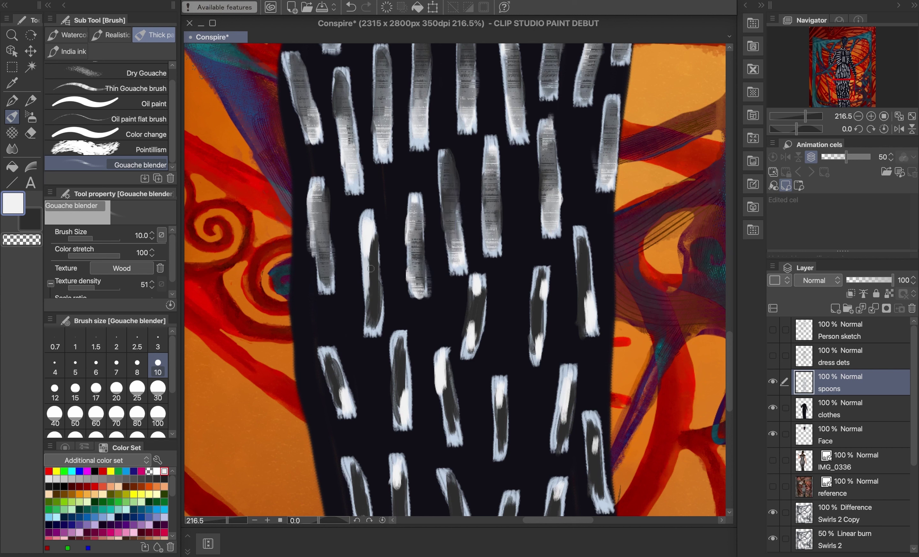
mouse_move(371, 268)
mouse_down()
mouse_move(370, 220)
mouse_move(372, 323)
mouse_move(370, 245)
mouse_move(372, 286)
mouse_up()
- Set the blender's brush size to 12 and blend the two rightmost strokes at knee level
drag(402, 263, 403, 128)
click(708, 2)
click(567, 73)
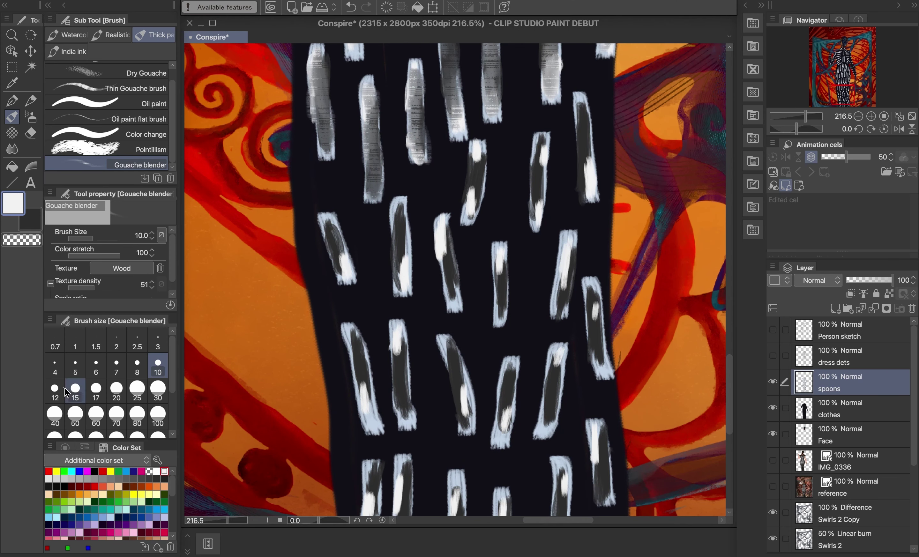
click(64, 391)
mouse_move(586, 181)
mouse_down()
mouse_move(590, 161)
mouse_move(581, 116)
mouse_up()
mouse_move(587, 175)
mouse_down()
mouse_move(581, 105)
mouse_move(590, 199)
mouse_up()
mouse_move(540, 136)
mouse_down()
mouse_move(539, 220)
mouse_move(538, 183)
mouse_up()
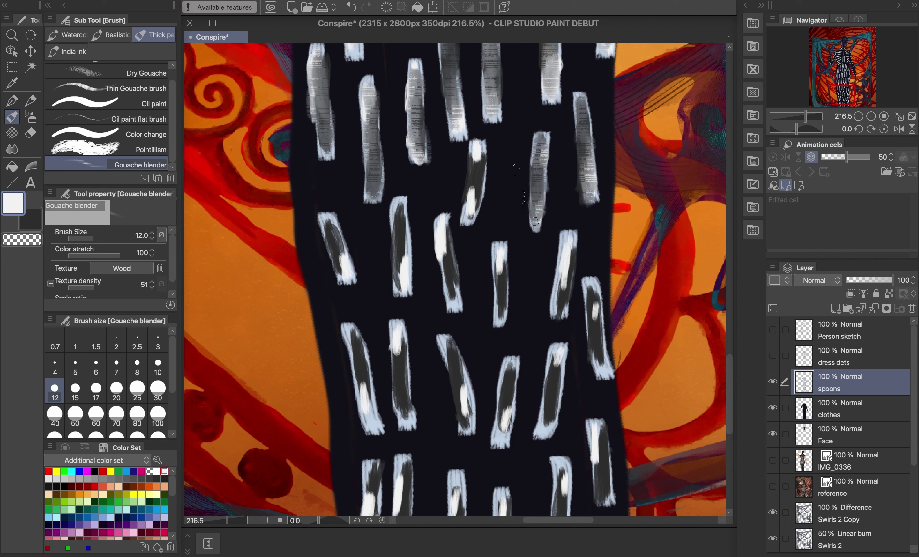
- Blend the remaining strokes at knee level, including the long stroke near the skirt's right edge
mouse_move(470, 216)
mouse_down()
mouse_move(477, 165)
mouse_move(474, 201)
mouse_up()
drag(441, 229, 450, 299)
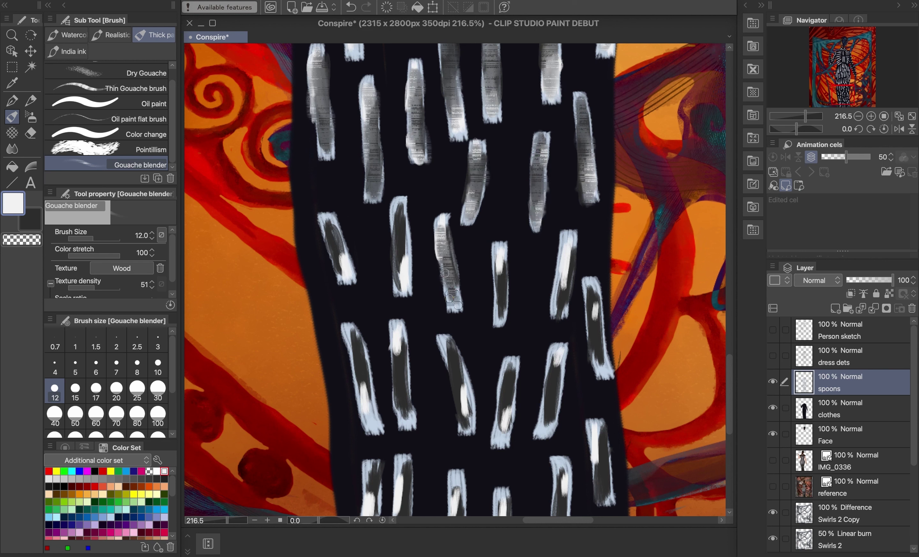
mouse_move(495, 262)
mouse_down()
mouse_move(499, 316)
mouse_move(500, 248)
mouse_up()
mouse_move(563, 292)
mouse_down()
mouse_move(565, 270)
mouse_move(560, 306)
mouse_move(561, 293)
mouse_move(588, 291)
mouse_move(599, 363)
mouse_move(593, 278)
mouse_up()
drag(401, 225, 401, 285)
mouse_move(343, 266)
mouse_down()
mouse_move(331, 223)
mouse_move(345, 274)
mouse_move(338, 242)
mouse_up()
- Save the painting and blend the strokes of the skirt row just below the knees
scroll(398, 146, down, 5)
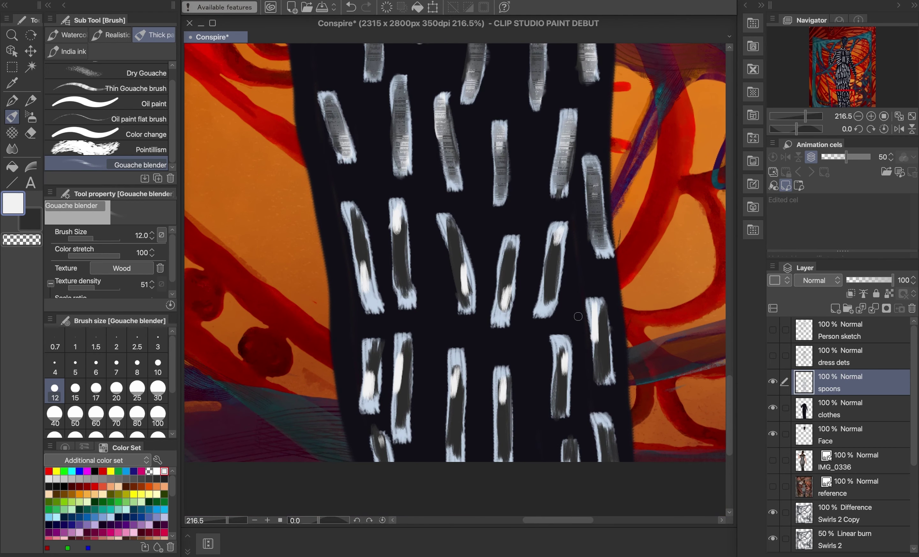
key(ctrl+s)
mouse_move(362, 267)
mouse_down()
mouse_move(394, 236)
mouse_move(406, 299)
mouse_move(402, 225)
mouse_move(464, 280)
mouse_move(449, 238)
mouse_move(465, 286)
mouse_up()
mouse_move(512, 240)
mouse_down()
mouse_move(503, 286)
mouse_move(509, 250)
mouse_up()
mouse_move(559, 234)
mouse_down()
mouse_move(545, 301)
mouse_move(556, 255)
mouse_up()
- Blend the remaining strokes of the skirt down to the bottom edge of the canvas
mouse_move(370, 383)
mouse_down()
mouse_move(377, 349)
mouse_move(370, 394)
mouse_move(374, 374)
mouse_up()
mouse_move(396, 387)
mouse_down()
mouse_move(401, 338)
mouse_move(400, 427)
mouse_up()
mouse_move(457, 374)
mouse_down()
mouse_move(455, 451)
mouse_move(464, 398)
mouse_up()
drag(501, 391, 510, 462)
mouse_move(559, 380)
mouse_down()
mouse_move(564, 362)
mouse_move(561, 412)
mouse_up()
mouse_move(591, 353)
mouse_down()
mouse_move(598, 310)
mouse_move(605, 374)
mouse_up()
mouse_move(600, 420)
mouse_down()
mouse_move(606, 455)
mouse_move(605, 419)
mouse_up()
drag(568, 440, 564, 476)
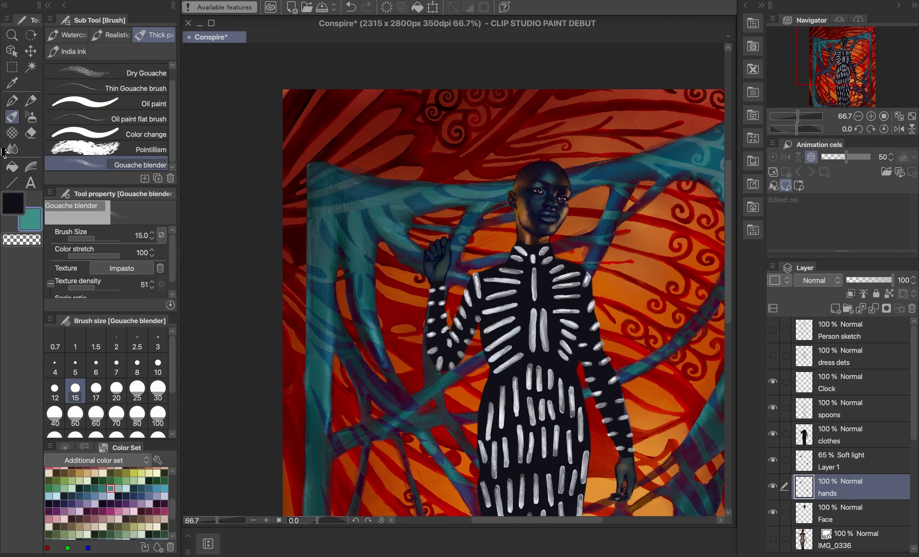
- Select the Braided rope brush from the clothing decoration brushes
click(12, 132)
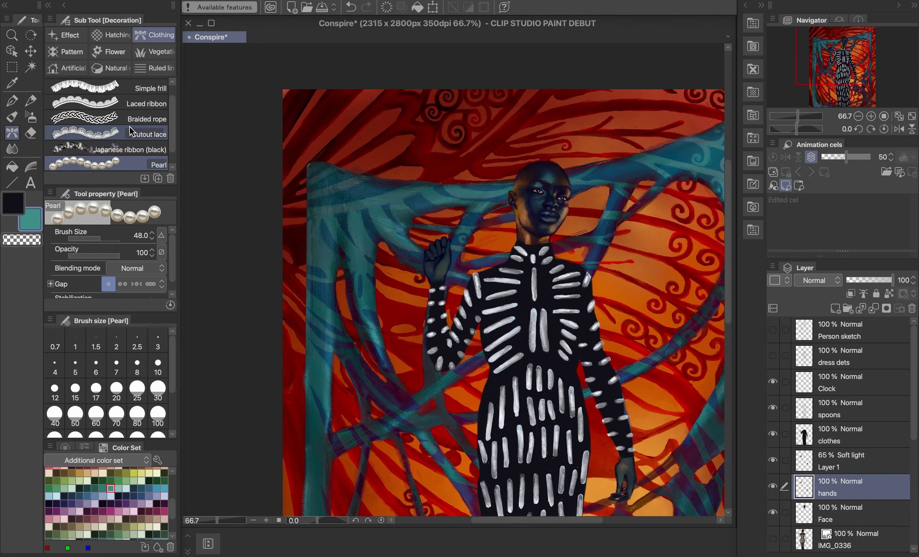
click(129, 119)
scroll(112, 504, down, 3)
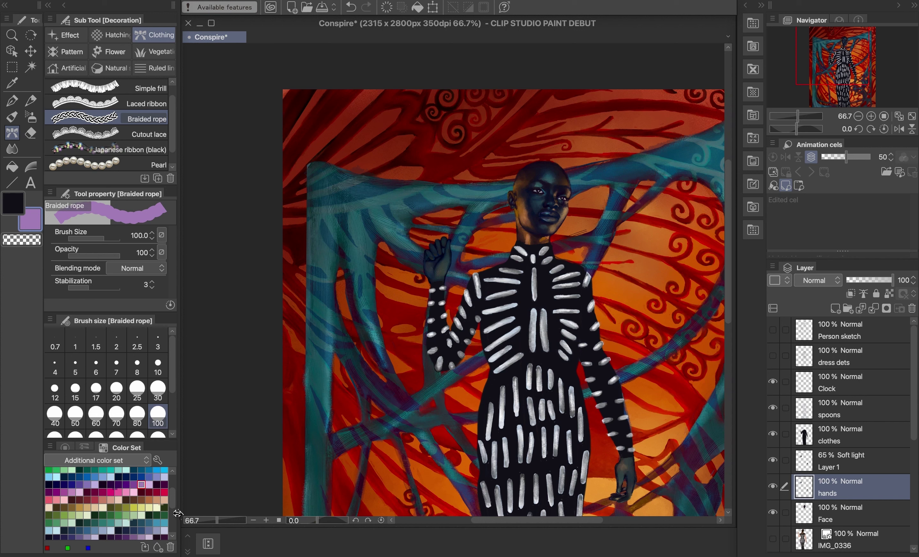
- Try a light orange main colour with a dark red sub colour for the rope
scroll(151, 504, up, 3)
click(49, 479)
click(13, 203)
click(157, 494)
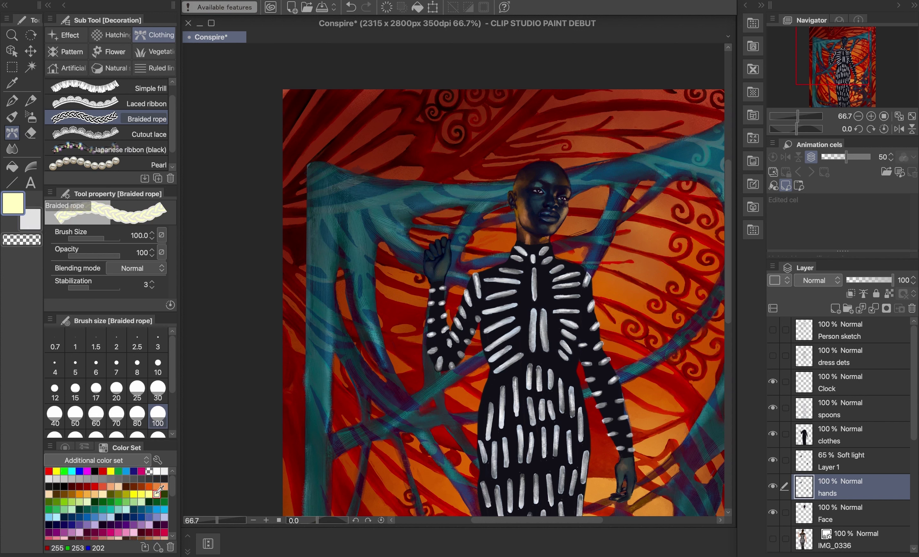
click(94, 494)
click(32, 221)
mouse_move(173, 489)
mouse_down()
mouse_move(174, 504)
mouse_move(173, 484)
mouse_up()
click(79, 486)
click(25, 242)
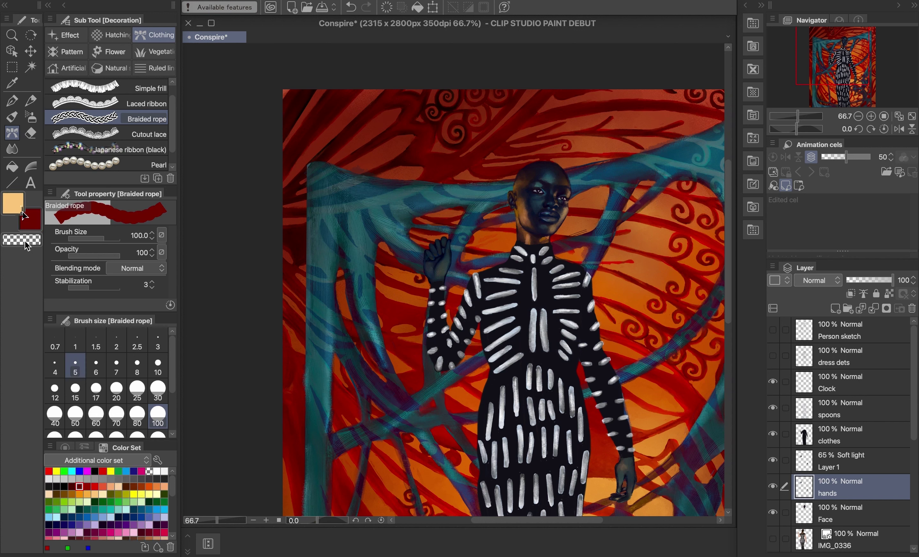
- Try a salmon main colour with an orange-red sub colour for the rope
click(16, 205)
click(32, 221)
click(103, 487)
click(14, 204)
click(111, 487)
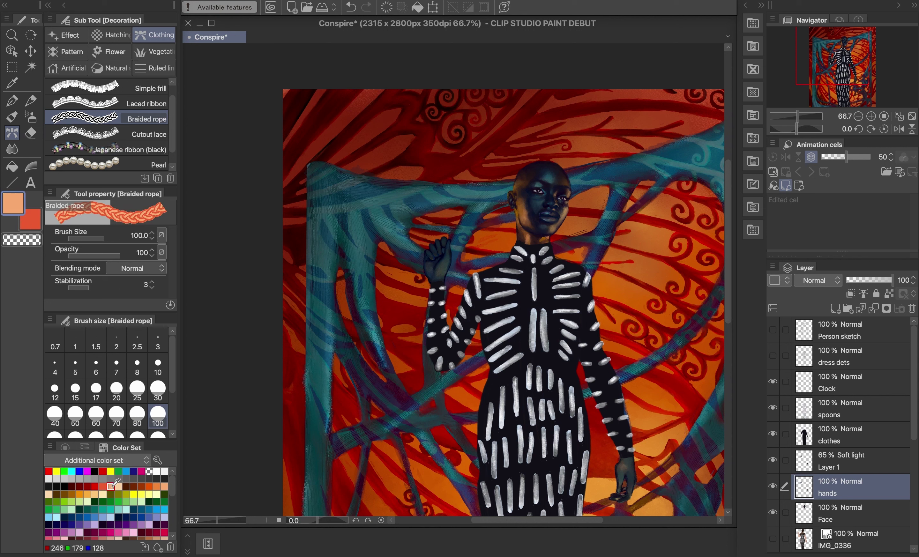
- Try a pale cream main colour with light orange and salmon sub colours for the rope
click(32, 221)
click(119, 487)
click(13, 205)
click(103, 494)
click(29, 215)
click(95, 494)
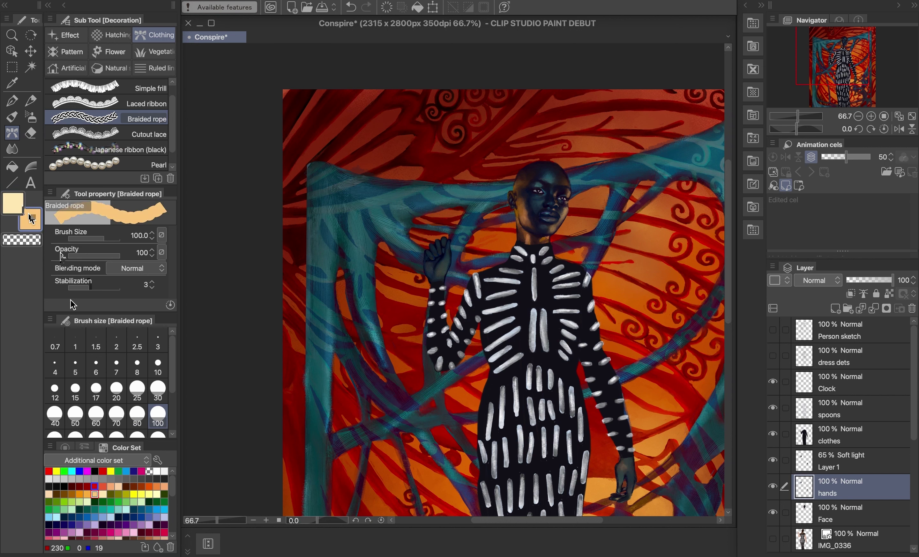
click(13, 203)
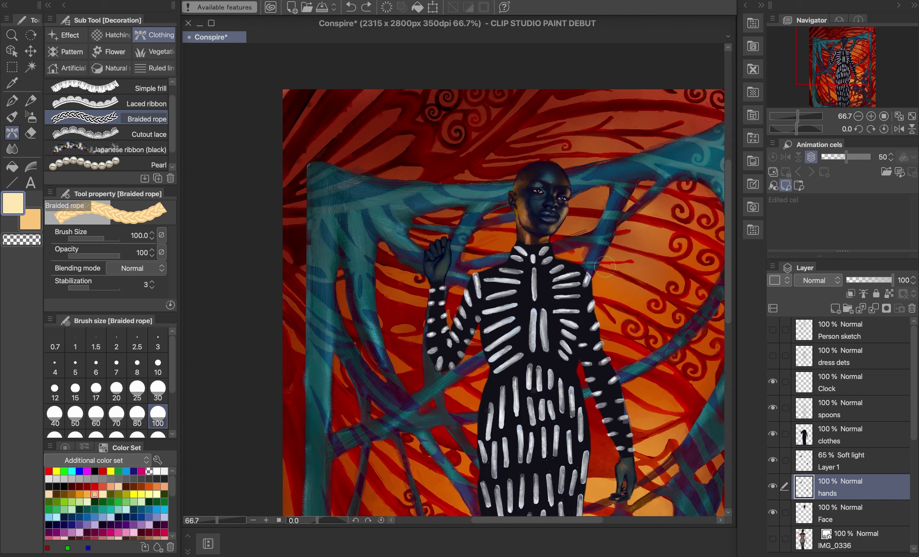
scroll(432, 259, down, 1)
click(30, 219)
click(111, 487)
- Mix a muted beige main colour and a brown sub colour for the rope on the colour wheel
click(84, 447)
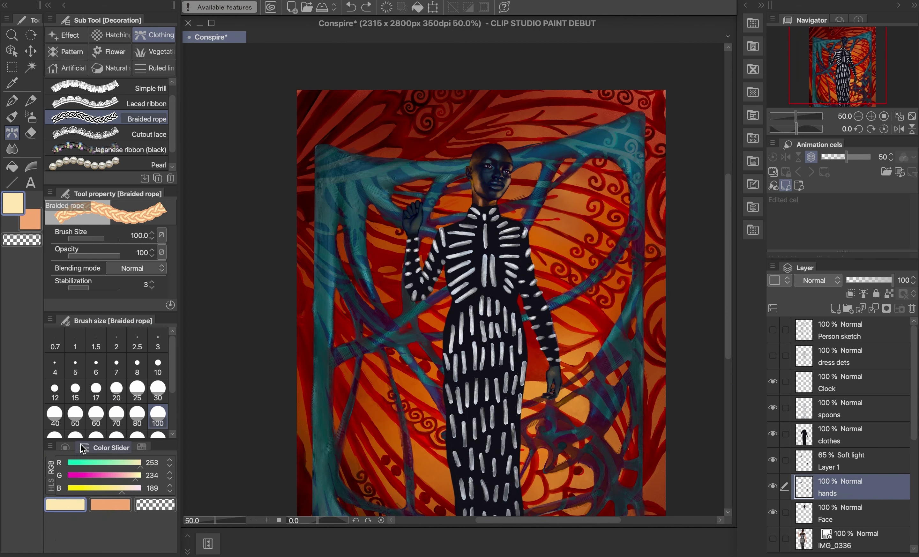
click(65, 447)
click(106, 487)
click(31, 221)
click(99, 490)
key(x)
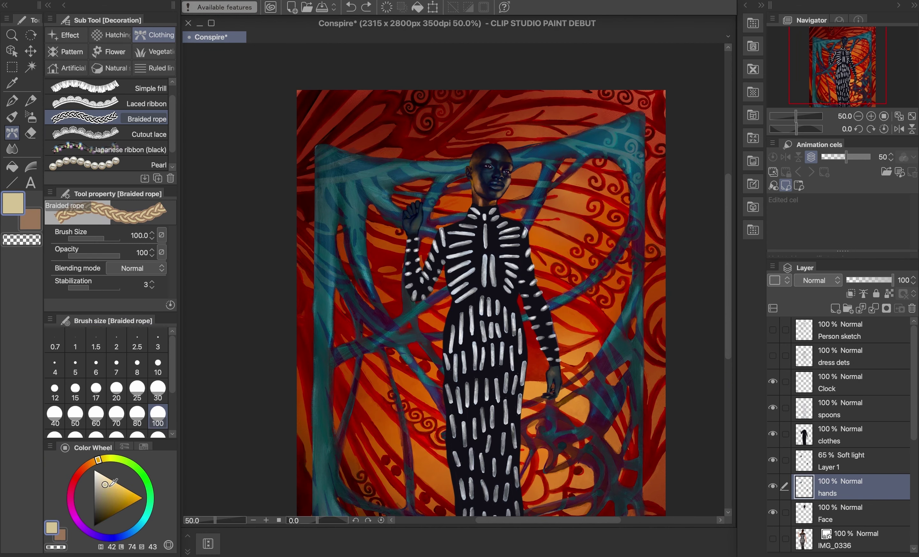
- Lighten the rope colours to a pale yellow main colour and a pale pink sub colour
click(102, 475)
click(31, 221)
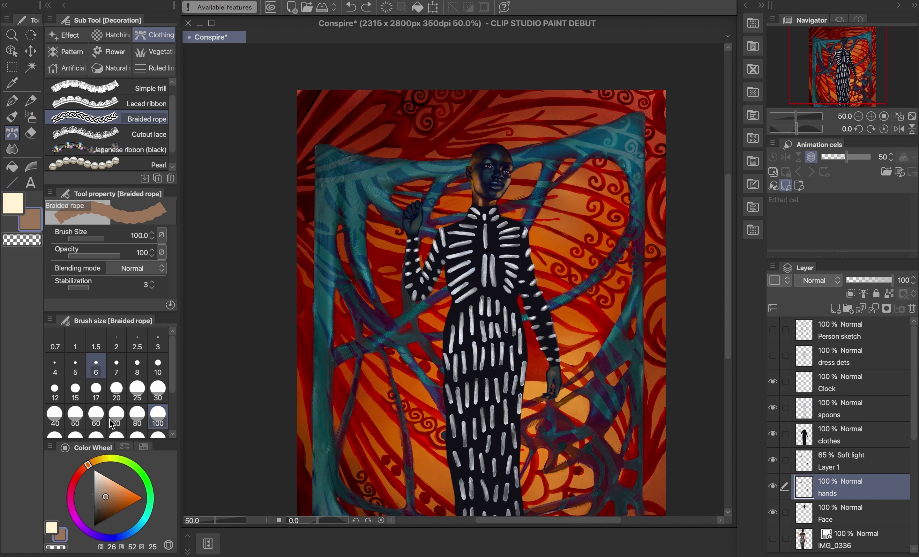
click(105, 490)
click(18, 205)
drag(100, 480, 104, 476)
click(31, 220)
click(103, 476)
click(18, 206)
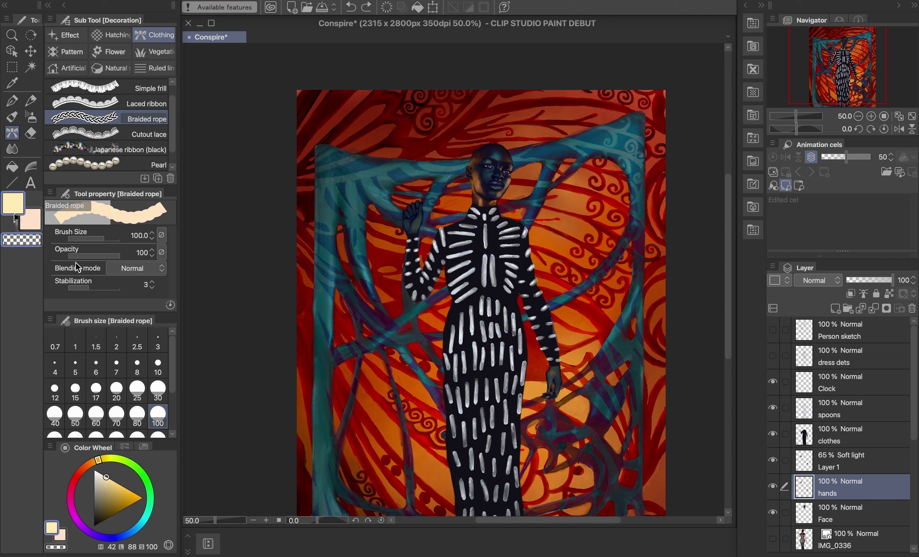
- Try a light peach sub colour for the rope
click(30, 221)
click(90, 463)
click(112, 482)
click(18, 206)
click(30, 221)
click(109, 481)
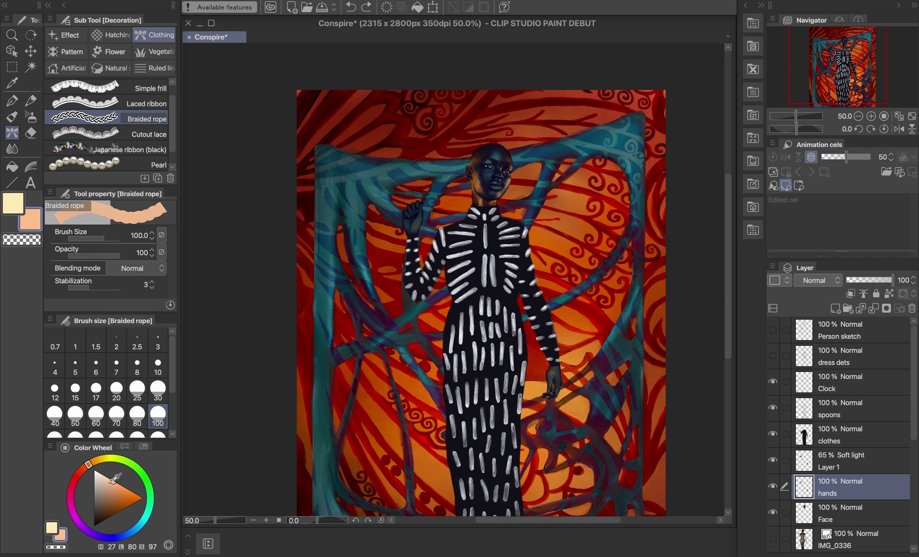
- Try a salmon-pink sub colour for the rope
click(113, 489)
click(80, 472)
click(112, 483)
click(17, 203)
click(31, 220)
click(106, 483)
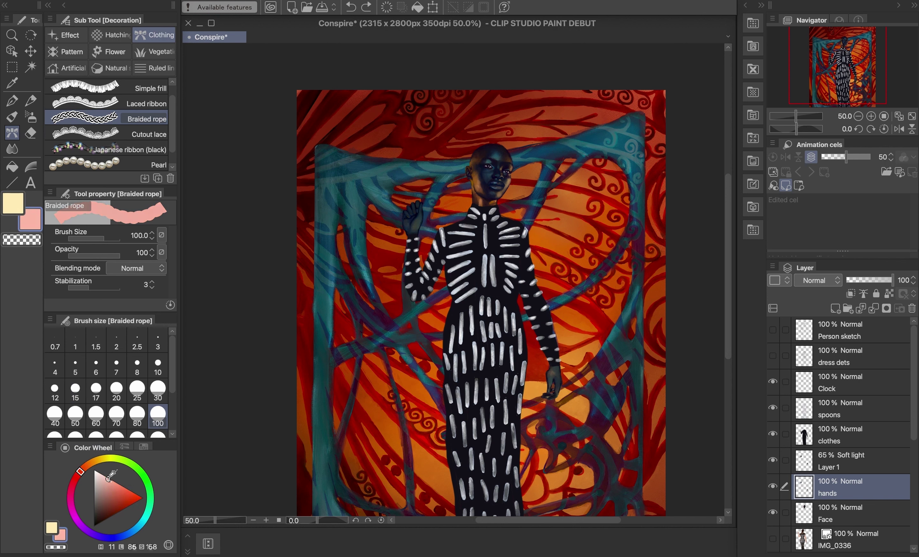
- Try a size 100 braided rope stroke running down from the raised hand and undo it
click(14, 202)
drag(403, 230, 389, 365)
key(super+z)
- Mute the rope colours to a greyish beige main and a dusty brown sub colour, and set the brush size to 30
click(96, 476)
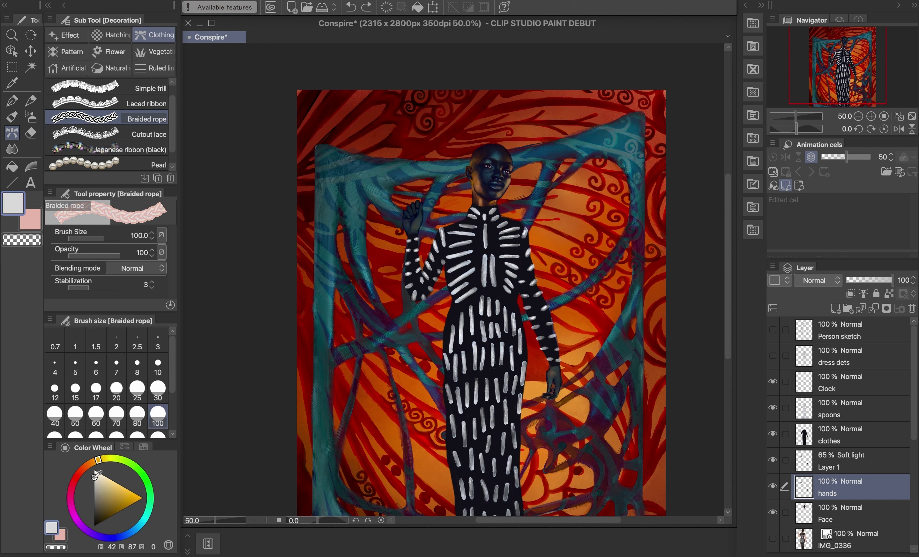
click(102, 486)
click(104, 492)
click(30, 221)
click(104, 479)
click(102, 491)
click(18, 206)
click(31, 221)
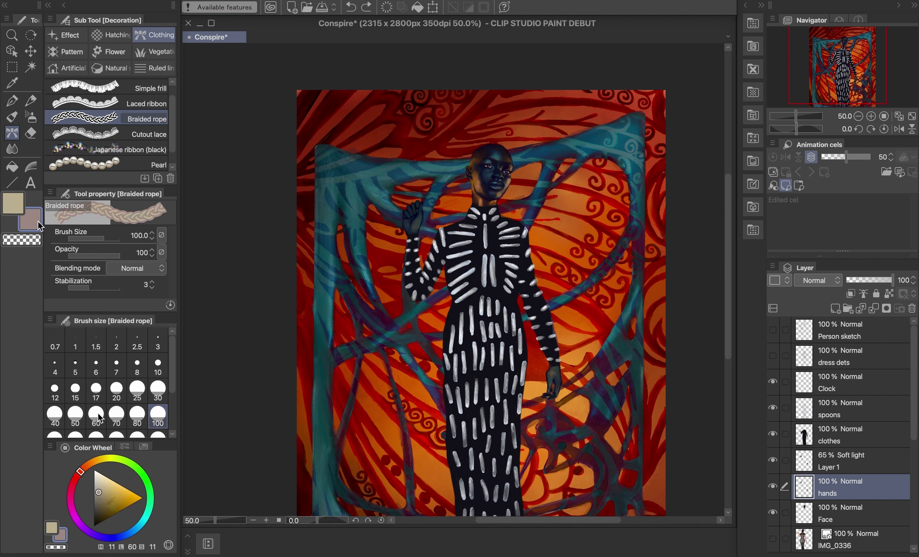
click(103, 498)
click(23, 207)
click(158, 391)
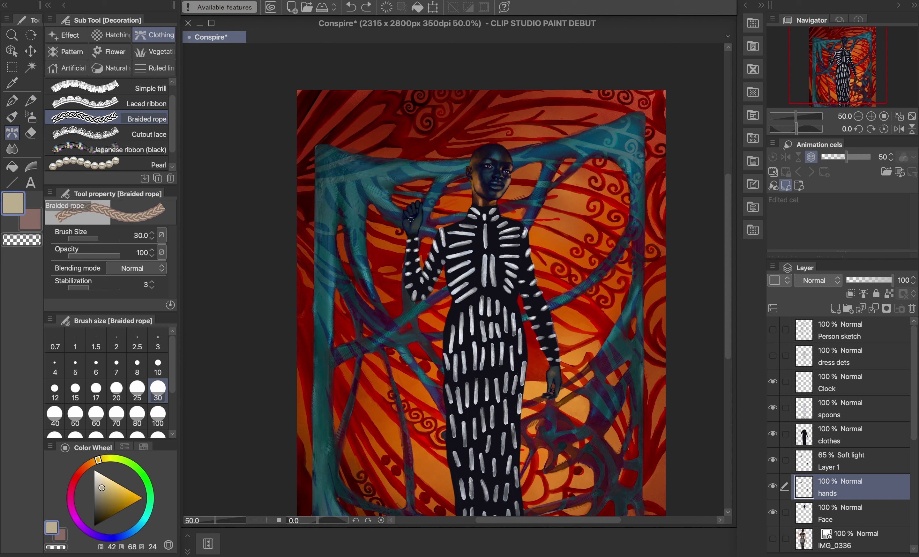
- Lighten the rope colours to a pale beige main colour and a greyish pink sub colour
click(109, 88)
click(109, 103)
click(109, 119)
click(32, 221)
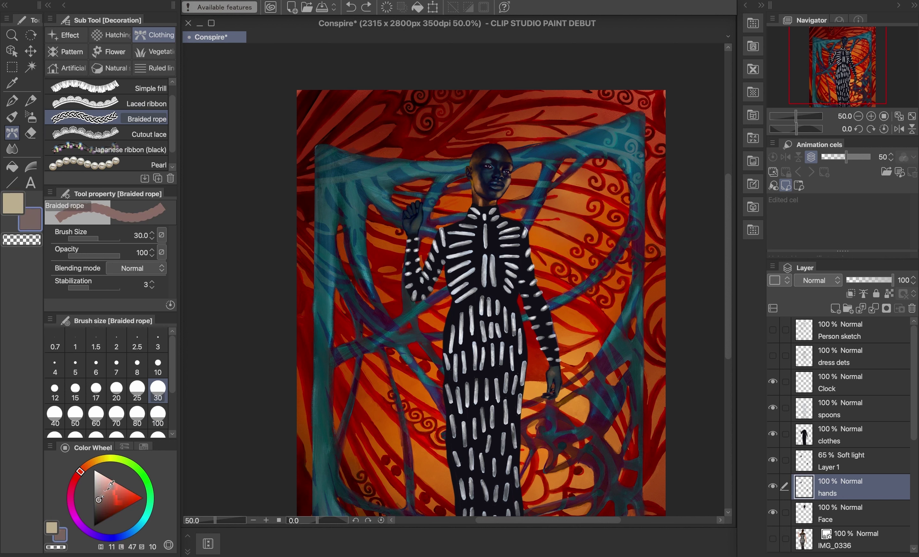
click(106, 486)
click(18, 202)
drag(109, 479, 104, 481)
- Try the rope on the hands layer, undo it, and redraw it on the Clock layer diagonally down from the raised hand
drag(414, 218, 372, 376)
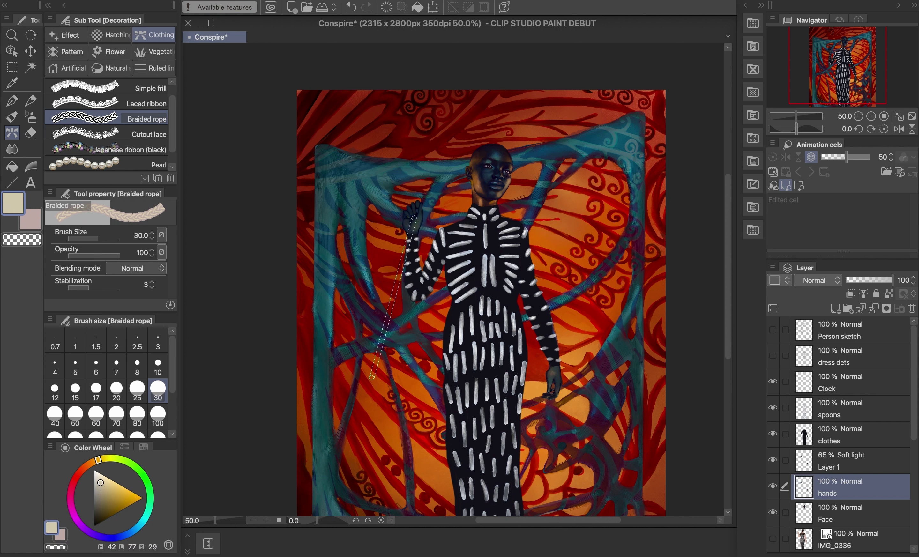
drag(853, 488, 851, 387)
key(super+z)
key(super+z)
click(846, 385)
click(418, 207)
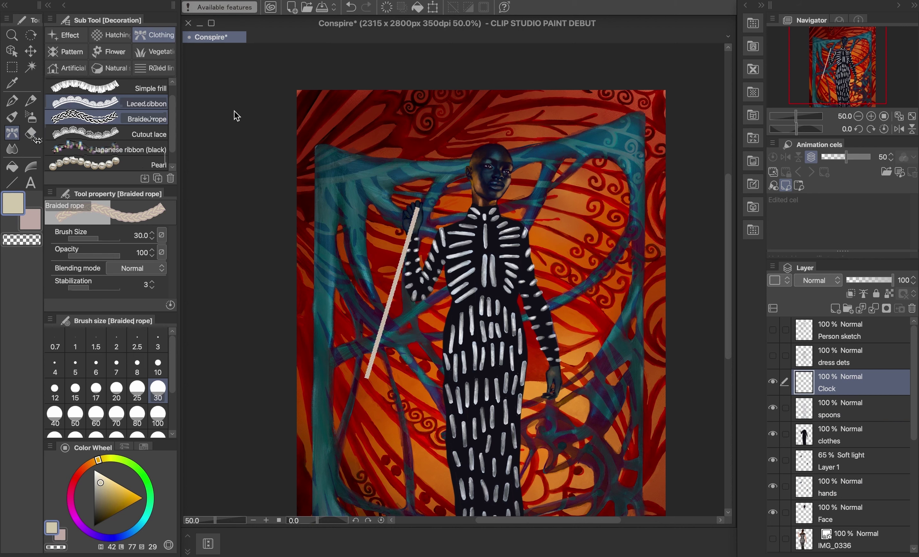
- Select the eraser, inspect the rope where it meets the hand, and undo the rope
key(e)
scroll(440, 141, up, 5)
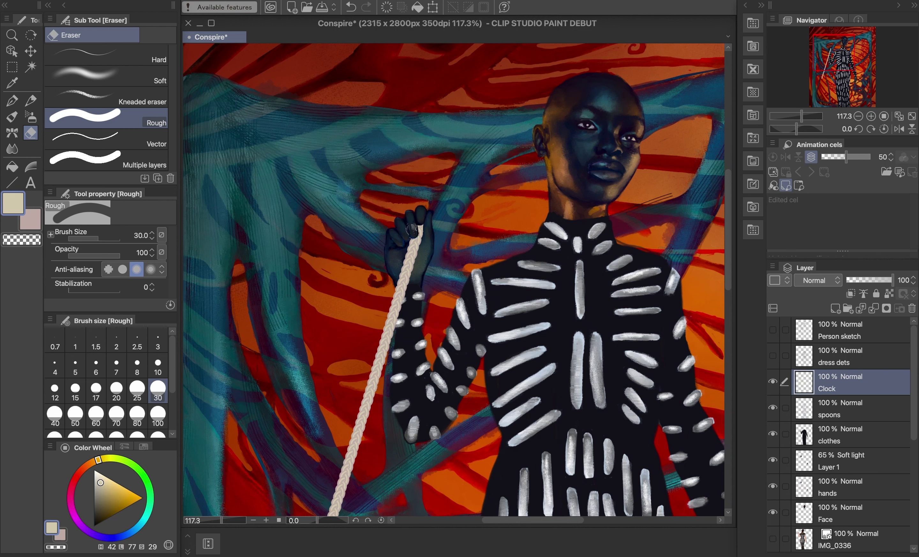
scroll(410, 221, down, 5)
scroll(471, 242, up, 8)
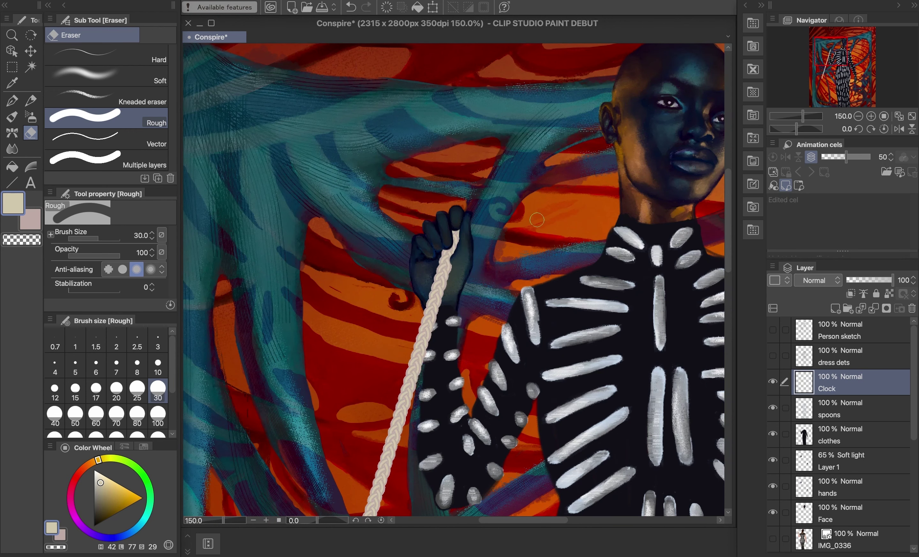
scroll(537, 220, down, 4)
key(ctrl+z)
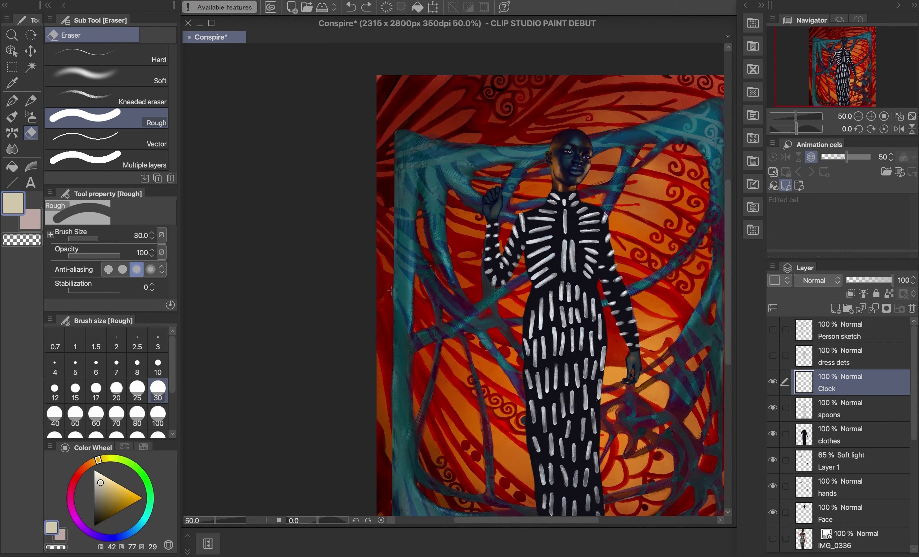
- Draw a thinner braided rope at size 15 diagonally down from the raised hand and check it at the fingers
key(b)
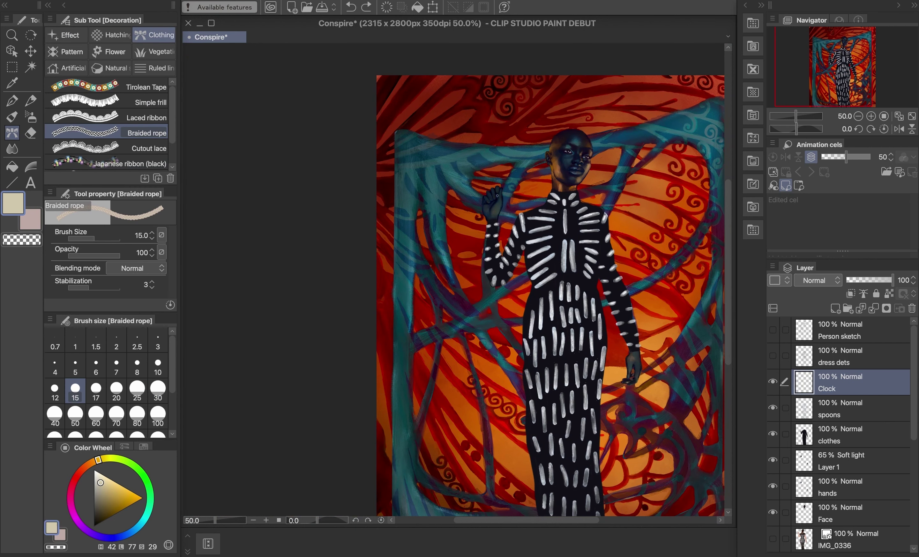
drag(498, 196, 449, 362)
scroll(509, 201, up, 4)
key(e)
scroll(488, 196, up, 5)
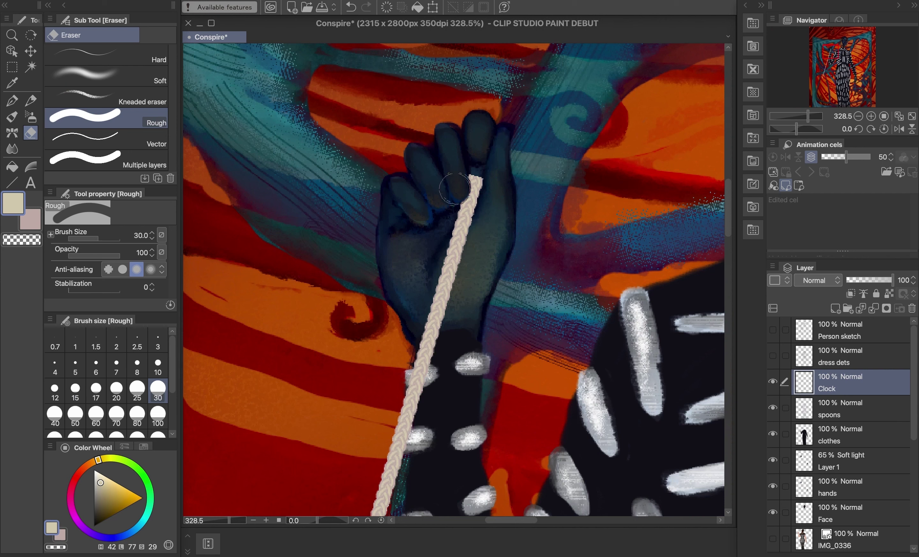
scroll(493, 198, down, 7)
scroll(479, 308, up, 3)
- Select the Ellipse tool, draw a circle below the rope's lower end, and set the shape to be both outlined and filled
click(15, 184)
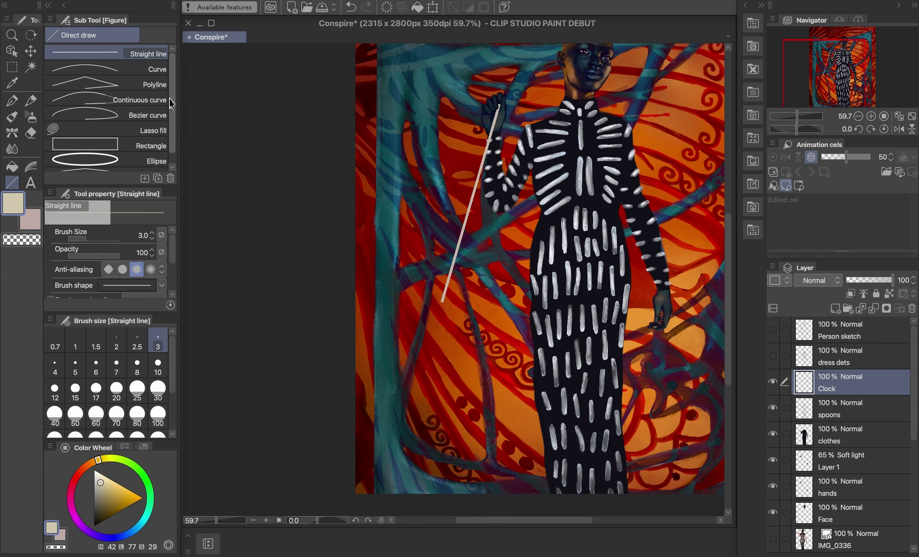
drag(171, 100, 171, 112)
click(145, 149)
drag(460, 360, 466, 363)
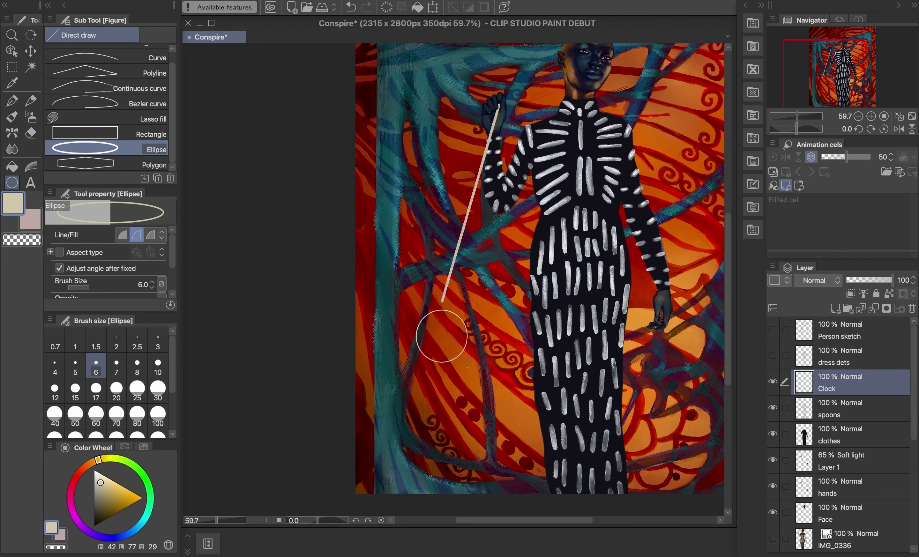
click(151, 236)
- Set the main colour to a dark olive brown for the circle's outline
double_click(13, 204)
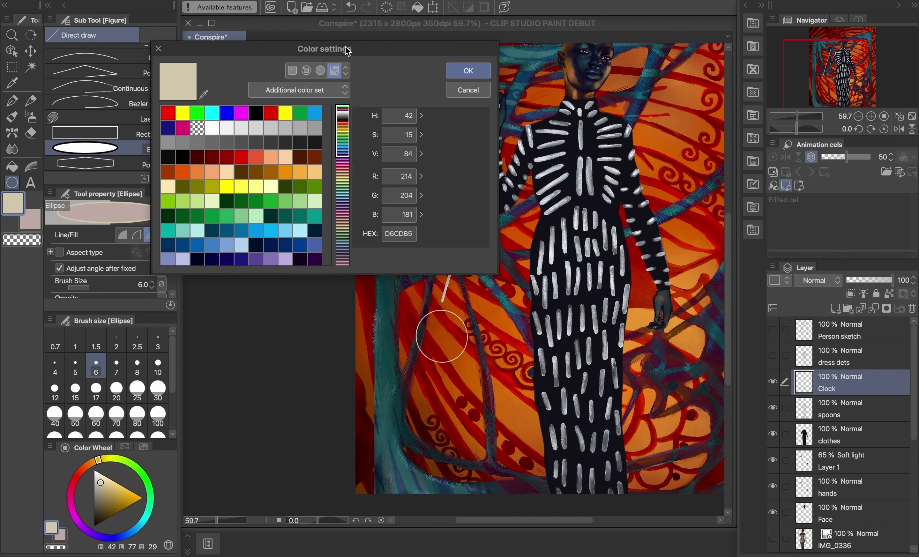
drag(346, 49, 423, 49)
click(383, 70)
click(306, 202)
click(545, 71)
- Set the sub colour to a light peach for the circle's fill
double_click(30, 221)
click(307, 147)
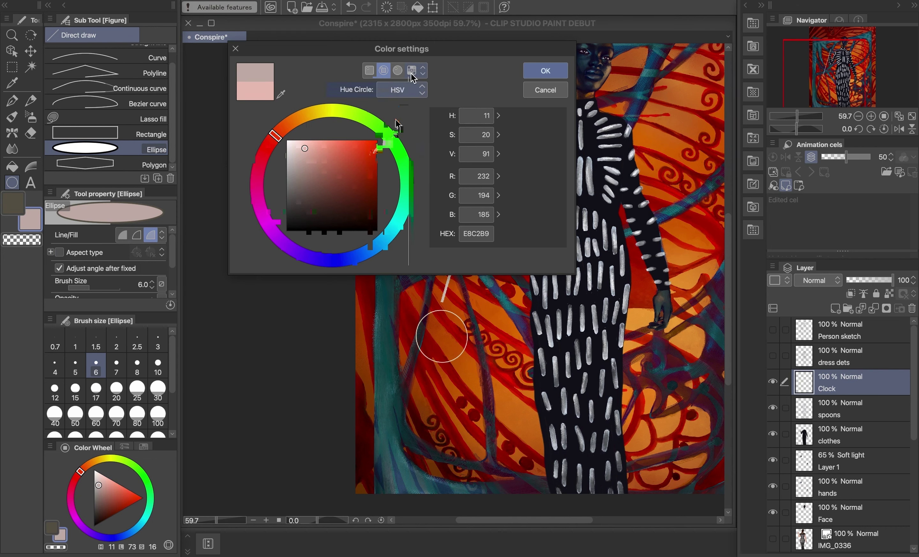
click(412, 71)
click(254, 180)
click(384, 70)
click(546, 70)
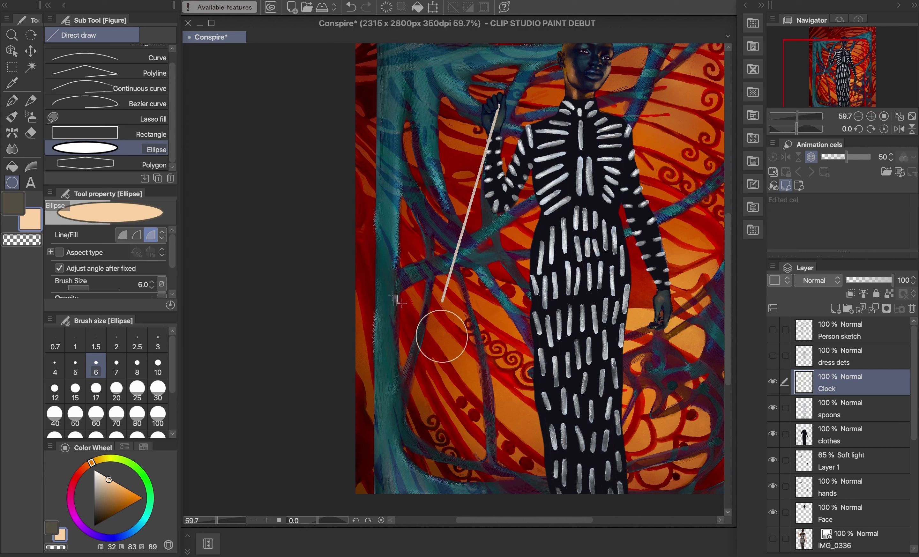
- Try a dark-outlined peach circle at the rope's lower end, shift it slightly, and undo the circles and the rope
click(471, 356)
key(super+t)
drag(440, 326, 433, 328)
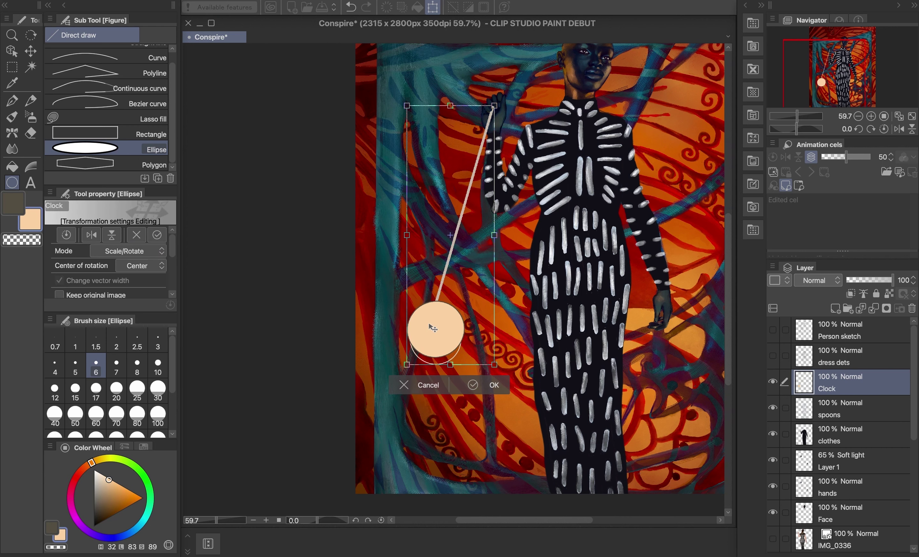
key(super+z)
click(430, 382)
key(super+z)
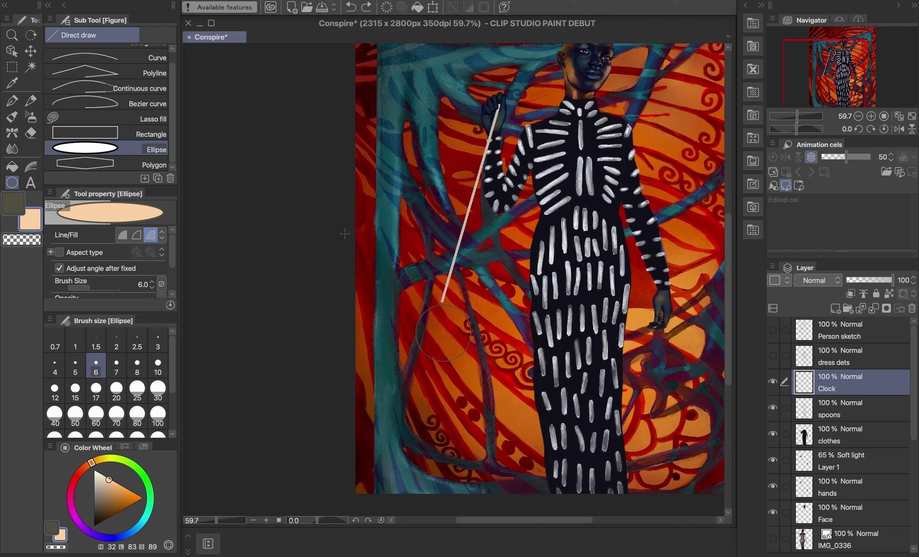
key(ctrl+z)
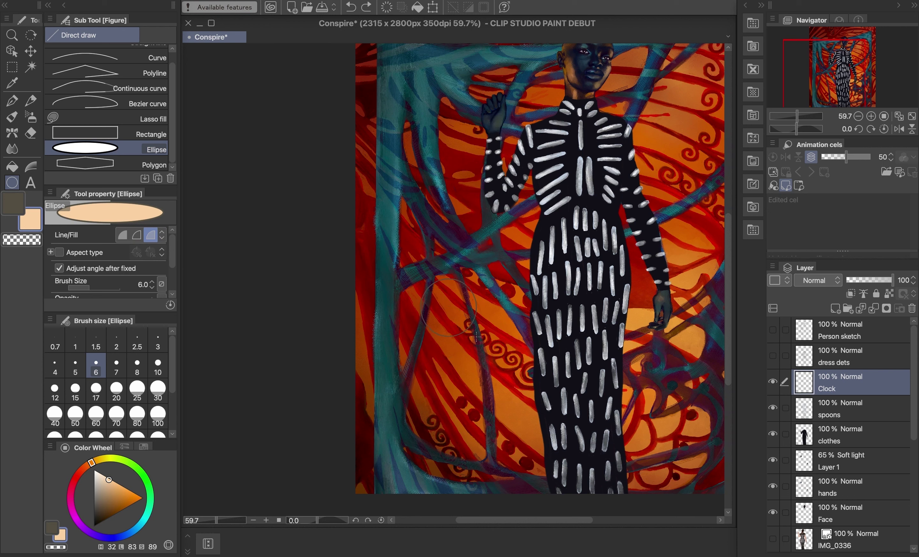
- Draw a dark-outlined peach circle below the woman's raised hand on the Clock layer, undoing the first placement
click(451, 318)
key(ctrl+z)
click(478, 336)
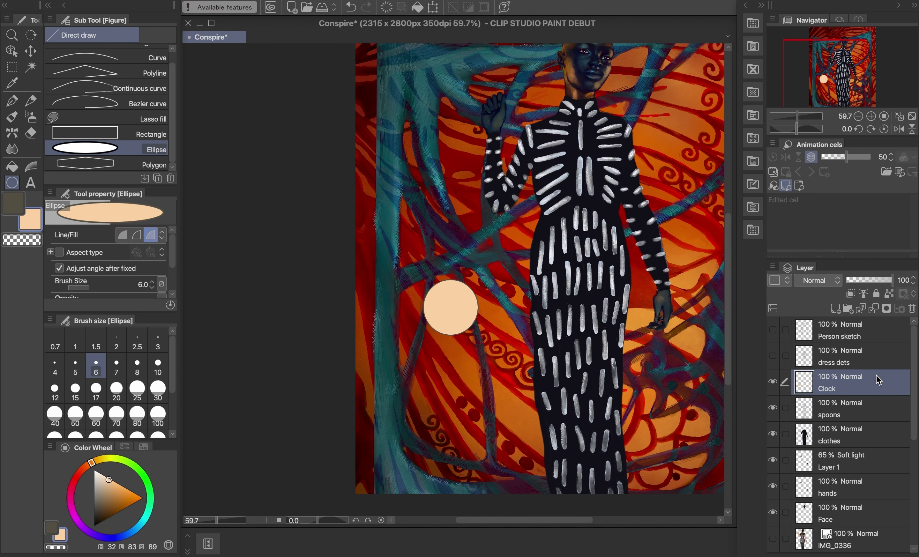
- Draw a light grey braided rope at size 15 from the woman's raised hand down into the circle
right_click(877, 375)
click(12, 133)
click(14, 204)
click(95, 495)
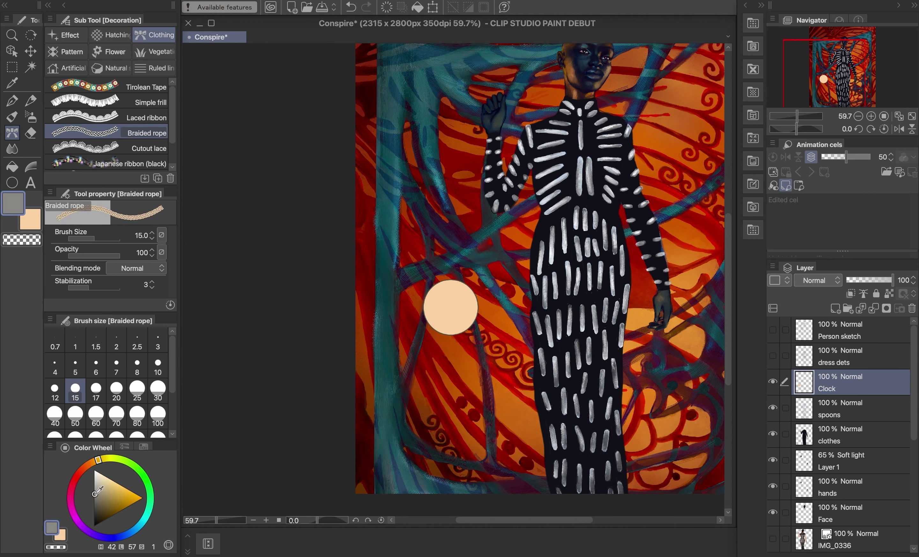
drag(97, 493, 94, 488)
drag(500, 104, 451, 296)
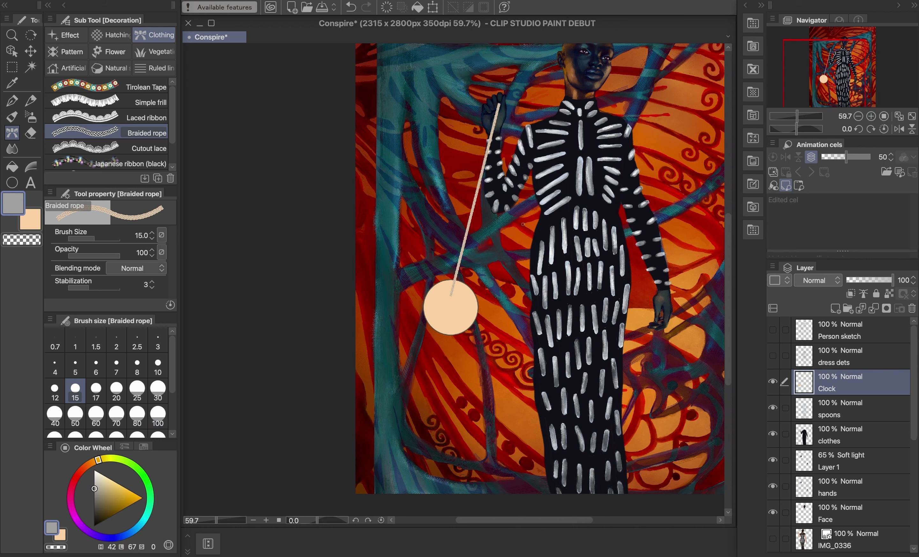
click(30, 130)
key(super+z)
scroll(467, 152, up, 4)
scroll(543, 109, down, 5)
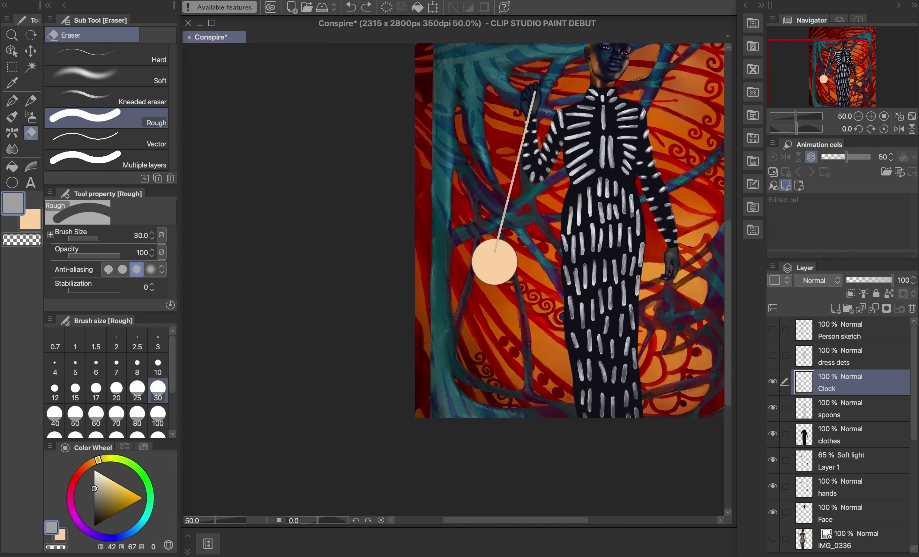
drag(544, 106, 450, 188)
scroll(391, 245, up, 3)
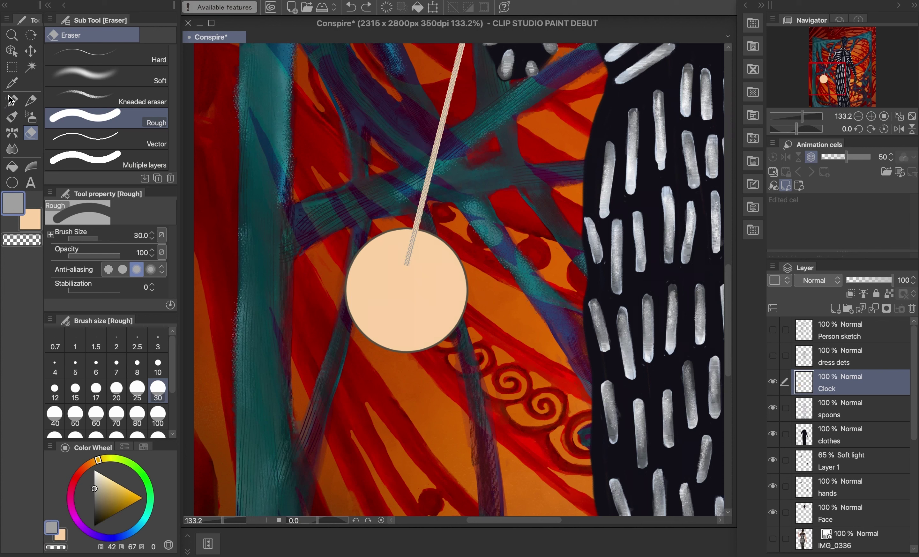
- Choose the Darker pencil and set the main colour to a dark grey from the Additional color set
click(30, 100)
click(86, 85)
click(143, 447)
click(149, 479)
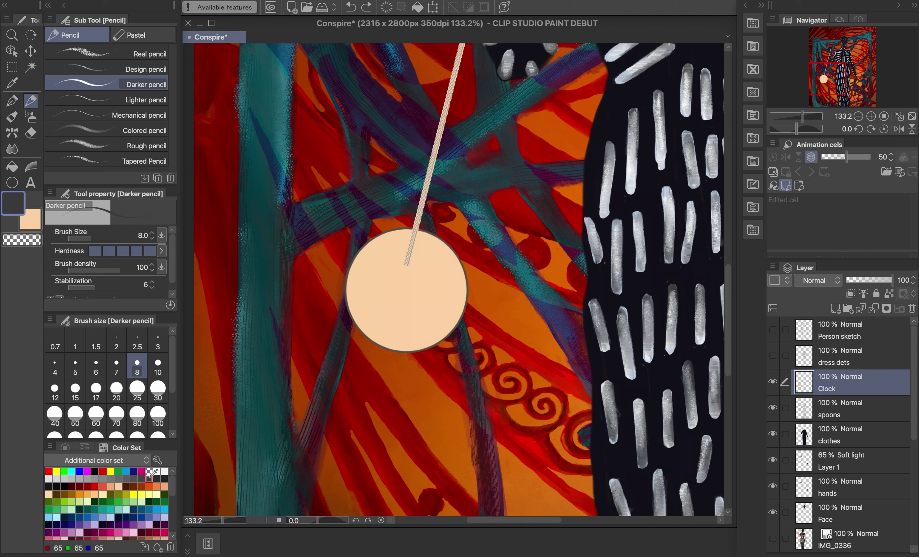
click(79, 390)
drag(421, 244, 421, 242)
key(super+z)
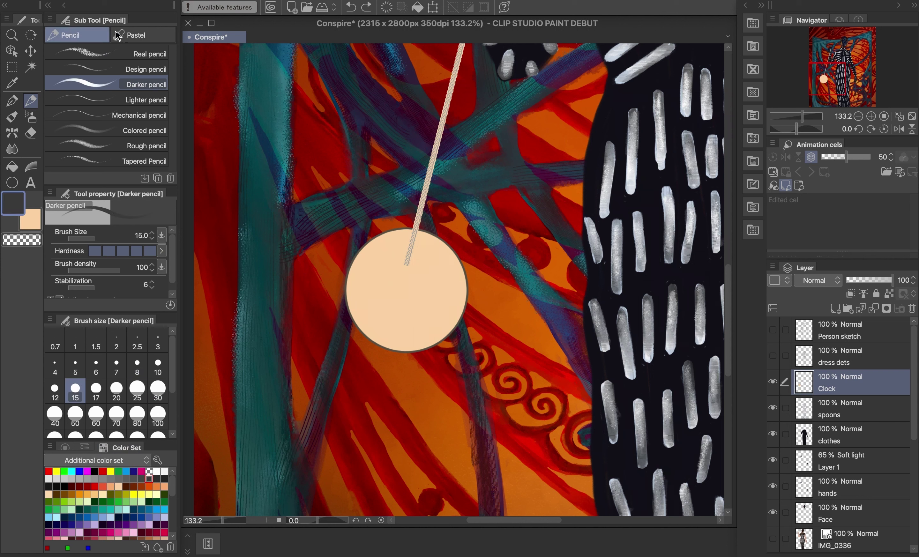
- Draw a short dark grey hour mark near the top of the circle with the G-pen at size 20
click(136, 36)
click(14, 100)
click(113, 55)
click(138, 391)
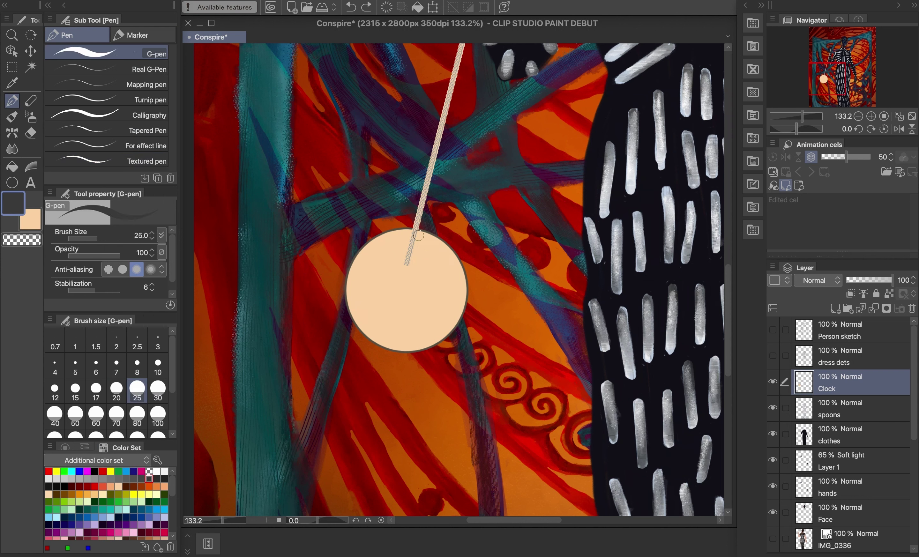
click(116, 391)
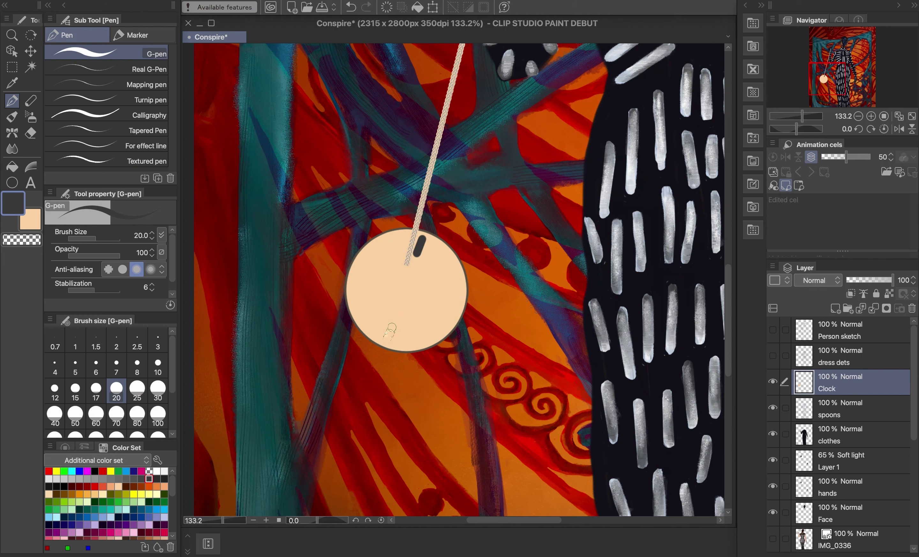
scroll(494, 314, down, 3)
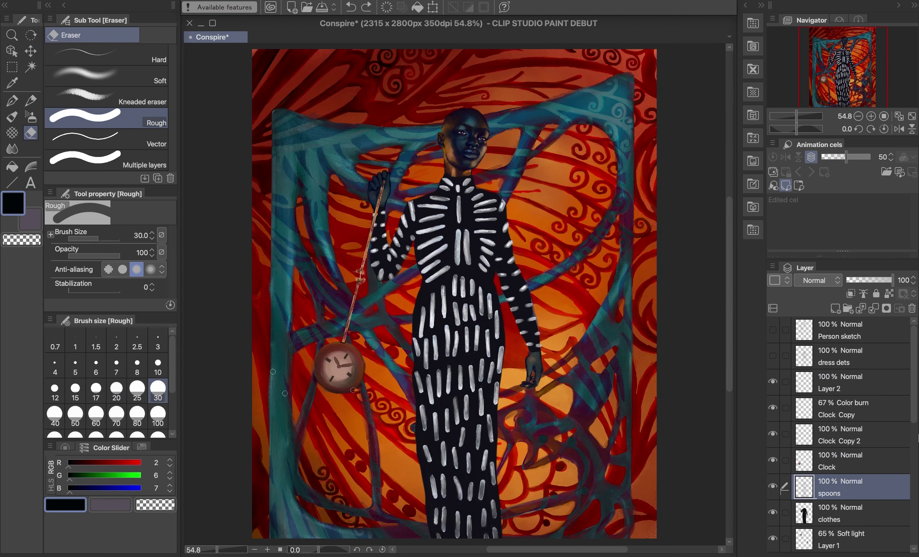
- Paint crimson along the upper rim of the clock with the Dense watercolor brush at size 30
scroll(461, 307, up, 3)
click(63, 37)
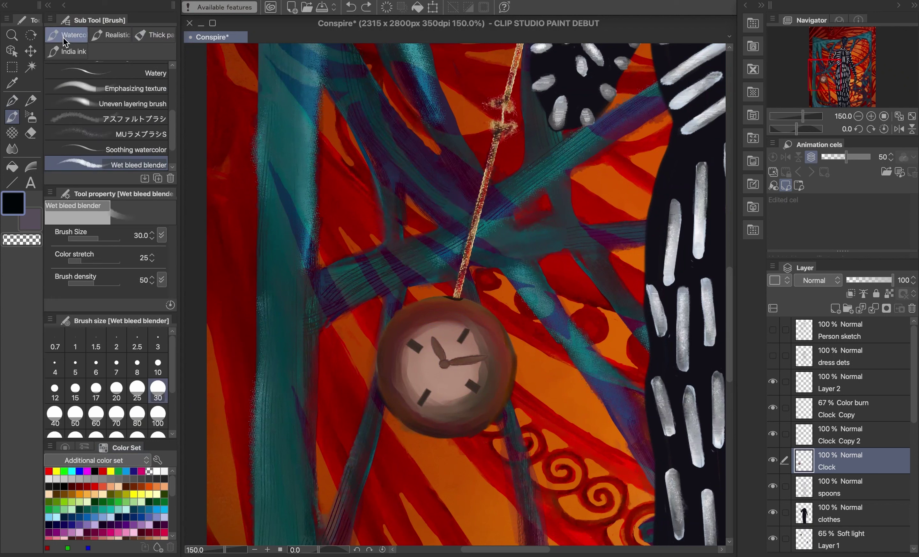
click(136, 75)
scroll(137, 94, up, 3)
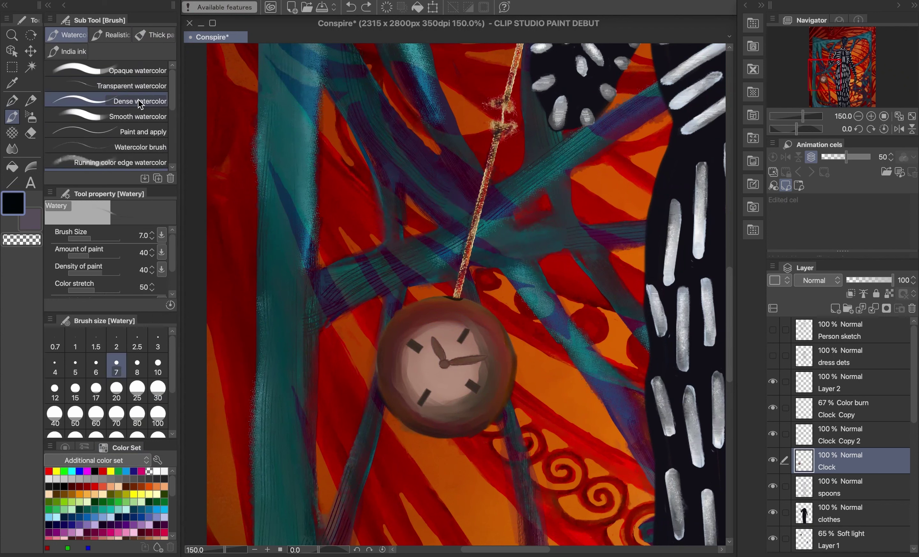
click(139, 101)
scroll(175, 497, down, 5)
click(149, 475)
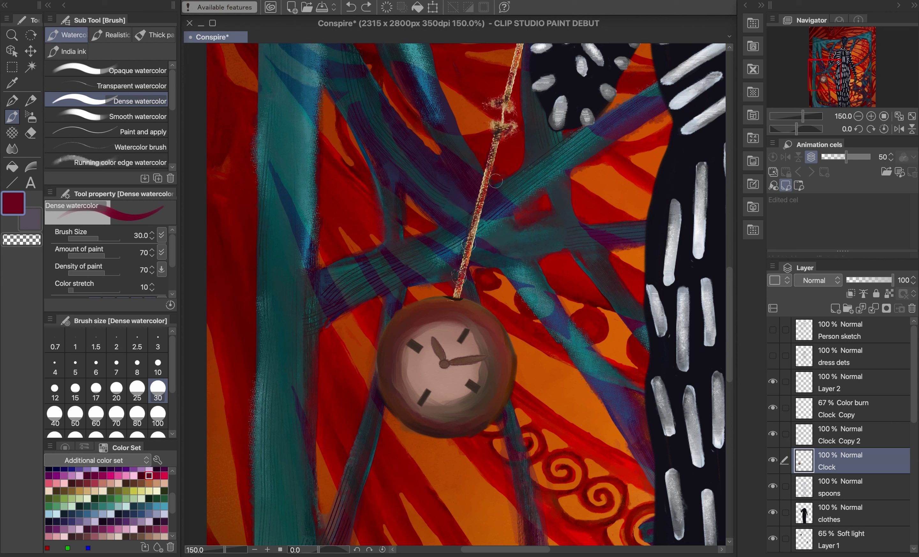
drag(455, 305, 398, 340)
- Shade the rim's left side with dark maroon and work dark red over it with the Watercolor brush at size 30
click(73, 483)
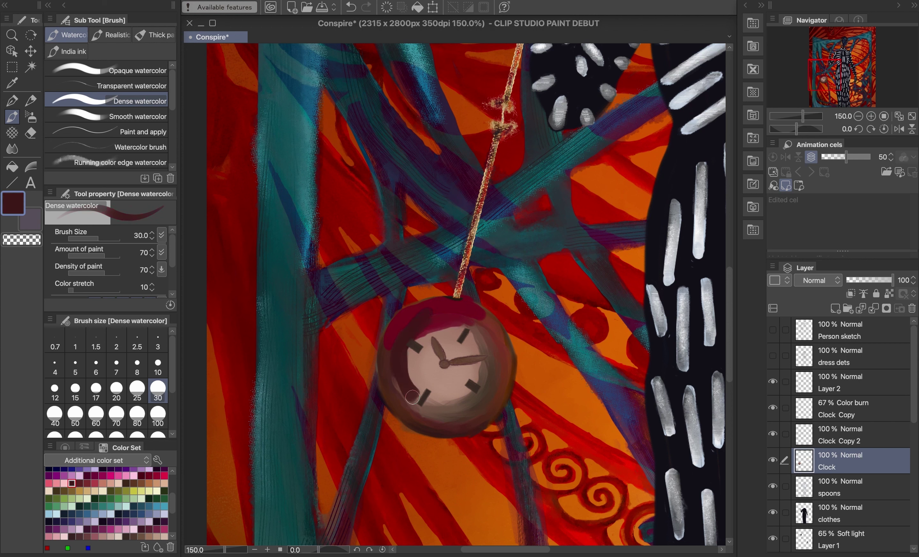
click(141, 475)
click(113, 147)
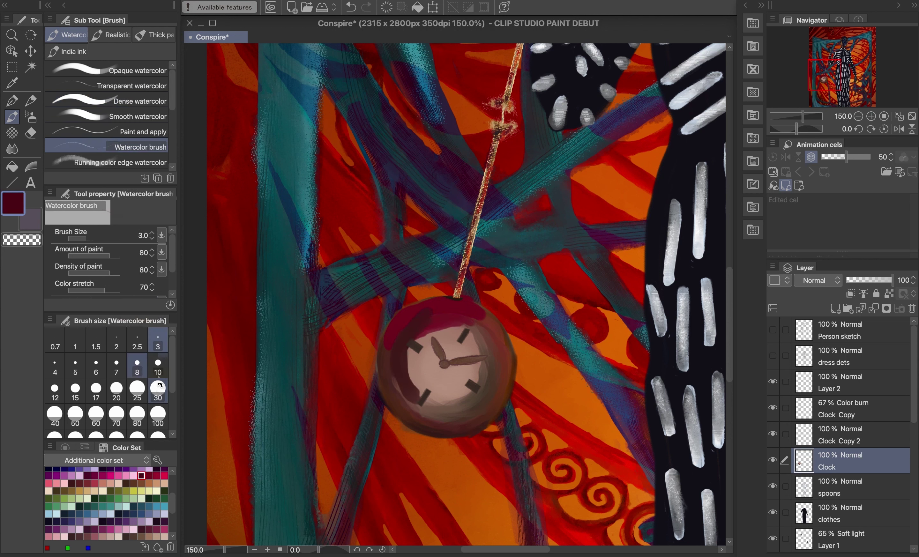
drag(396, 364, 401, 328)
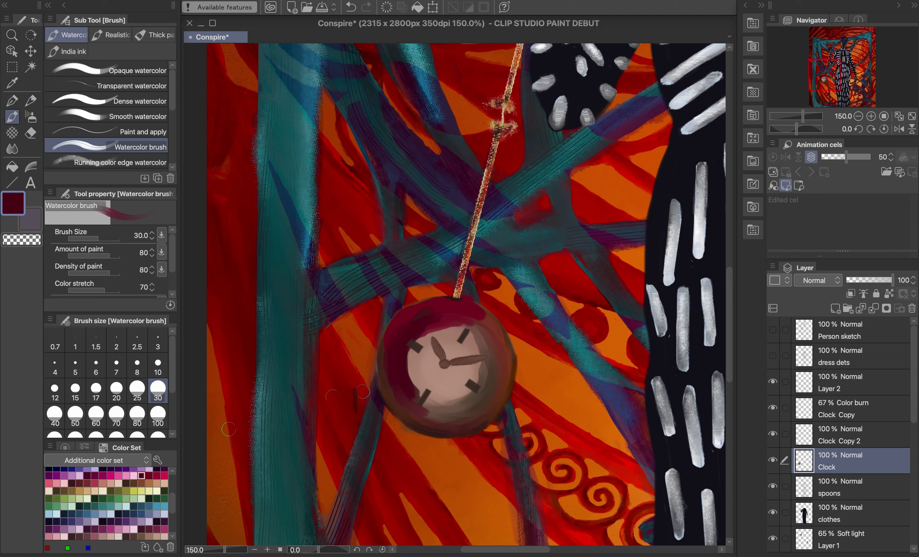
- Paint navy along the rim's lower inner edge and light orange around the clock face with the Watercolor brush
scroll(106, 504, up, 5)
click(56, 525)
mouse_move(410, 398)
mouse_down()
mouse_move(454, 406)
mouse_move(482, 369)
mouse_move(436, 416)
mouse_move(414, 402)
mouse_up()
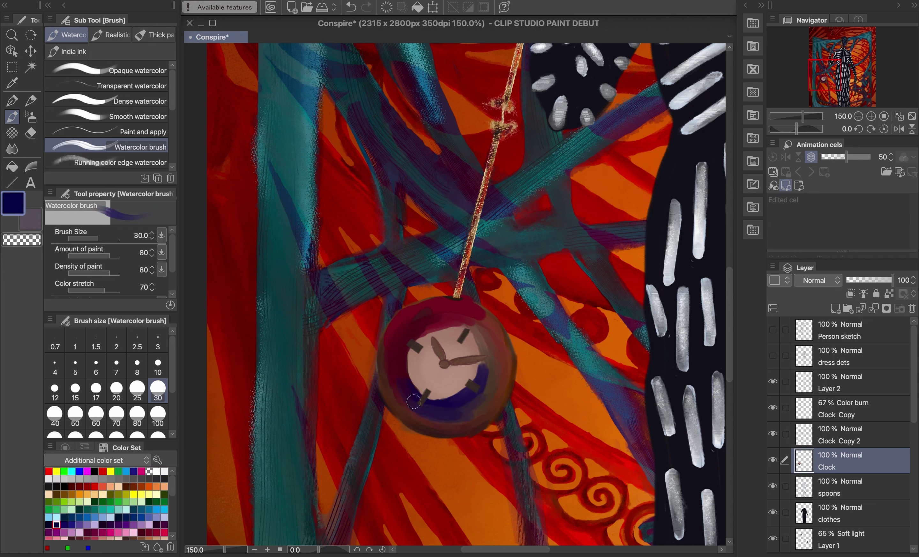
click(111, 487)
mouse_move(465, 324)
mouse_down()
mouse_move(475, 380)
mouse_move(484, 380)
mouse_move(456, 394)
mouse_move(410, 356)
mouse_move(460, 393)
mouse_move(445, 328)
mouse_move(472, 388)
mouse_move(471, 344)
mouse_up()
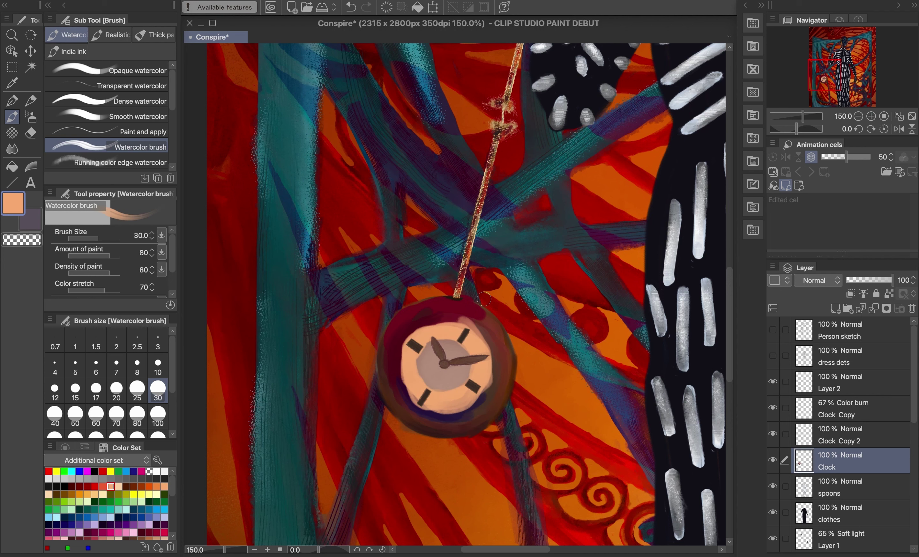
- Work brownish orange into the clock's upper rim with the Emphasizing texture brush at size 50 and undo the last strokes
scroll(485, 299, up, 3)
scroll(157, 492, down, 3)
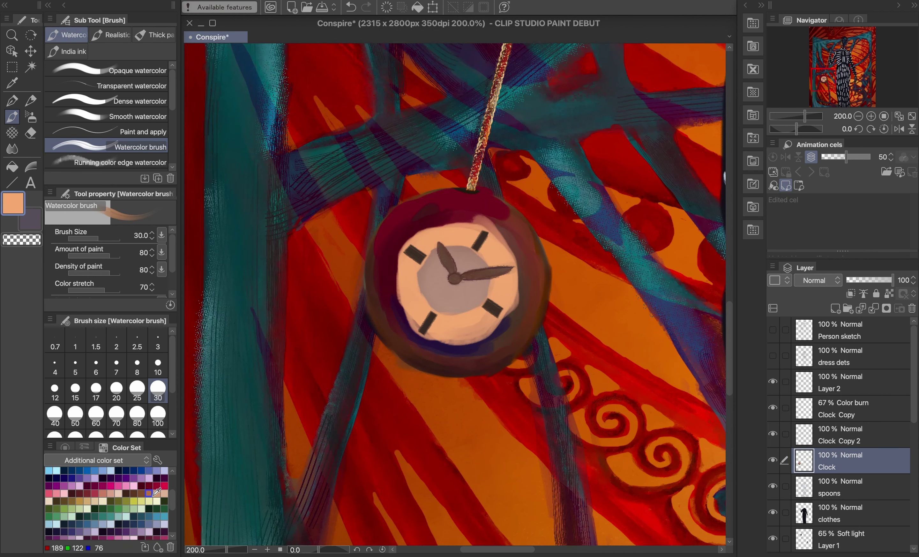
scroll(146, 136, down, 3)
click(147, 141)
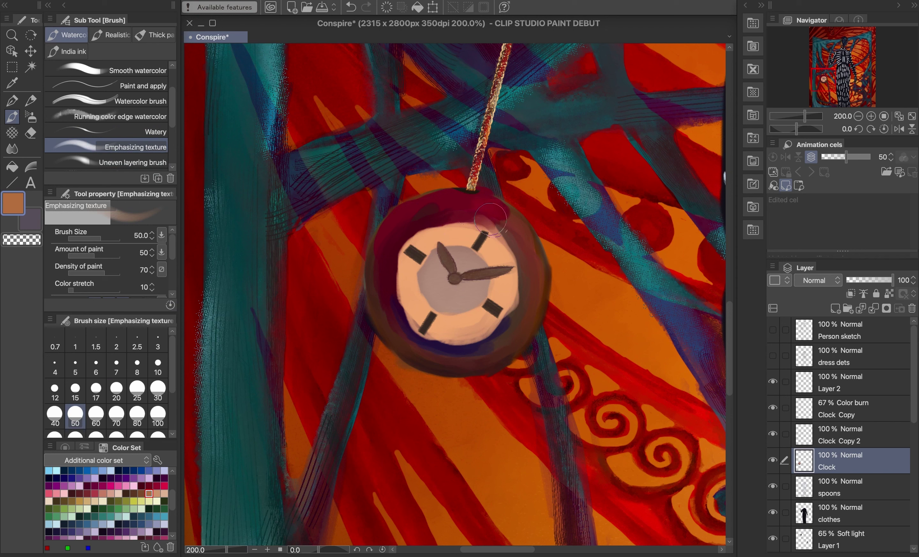
drag(491, 220, 508, 245)
mouse_move(492, 280)
mouse_down()
mouse_move(471, 280)
mouse_move(456, 304)
mouse_up()
key(super+z)
key(super+z)
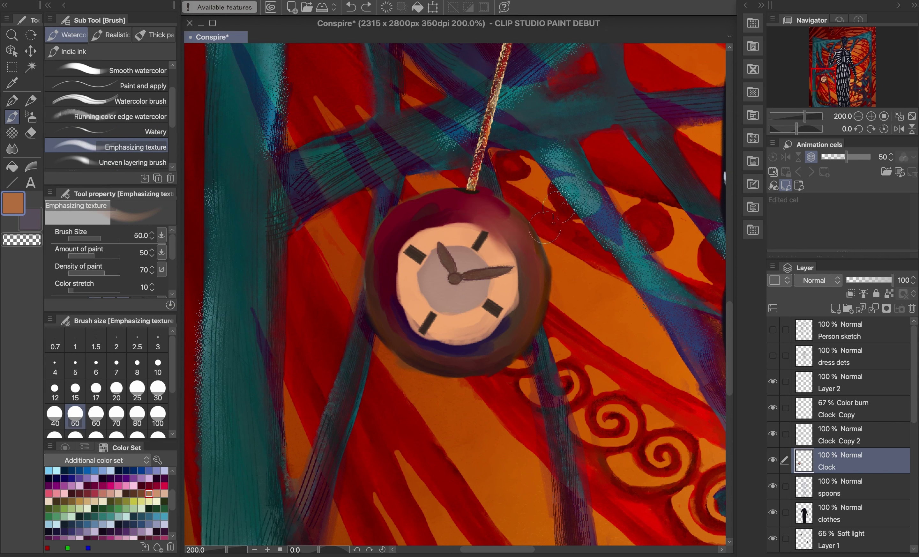
- Shade the edge of the clock's inner disc with dark green and magenta using Dry Gouache at size 15
click(153, 35)
click(79, 517)
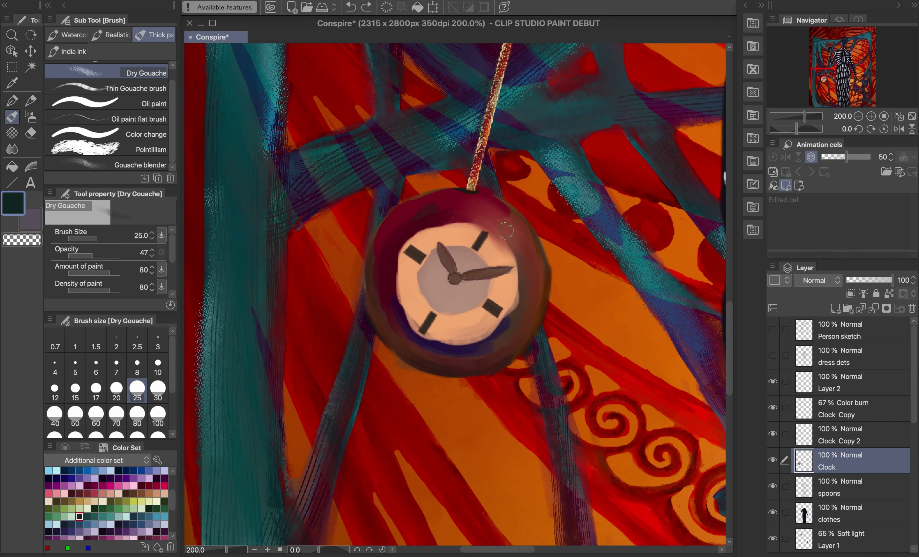
click(75, 391)
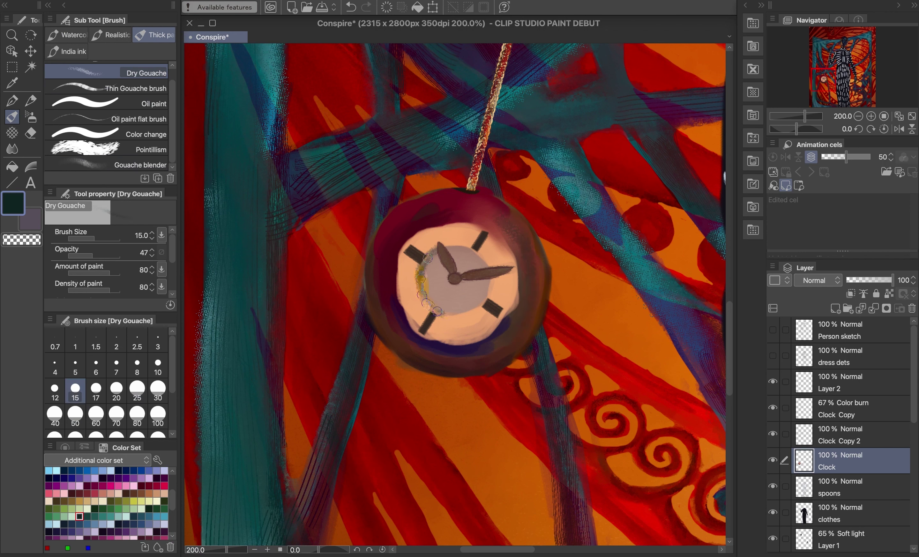
drag(437, 311, 443, 316)
alt+click(498, 238)
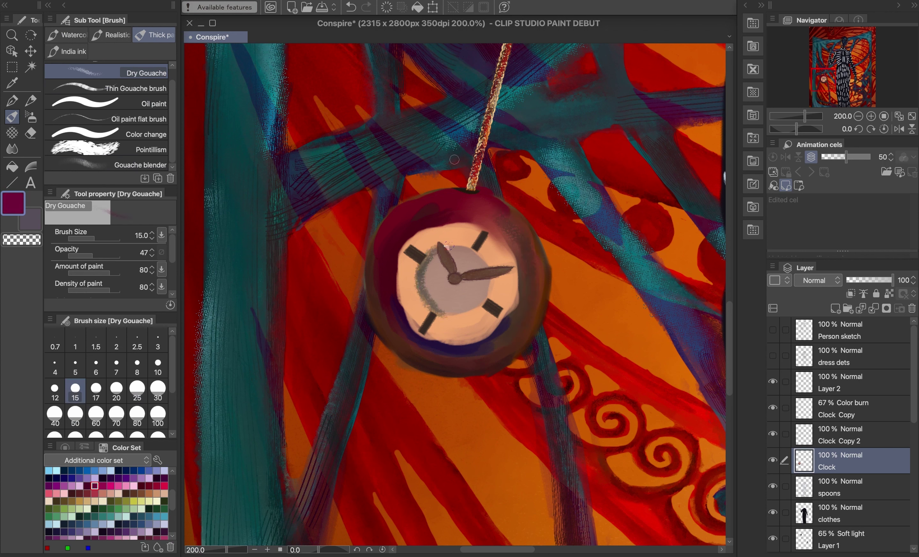
drag(422, 254, 424, 280)
scroll(595, 187, down, 5)
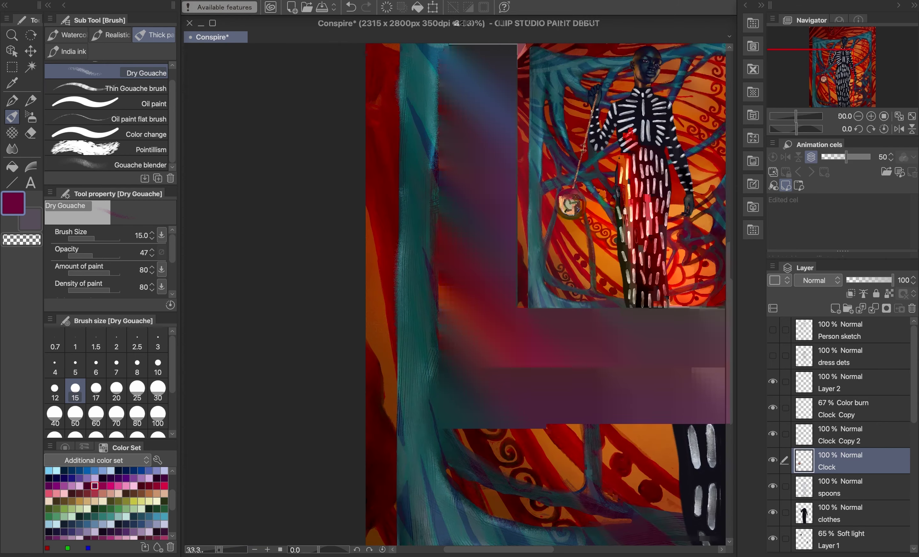
- Glaze magenta over the clock's rim and face with the Tapered Watercolor brush at size 25
scroll(595, 187, up, 5)
click(110, 36)
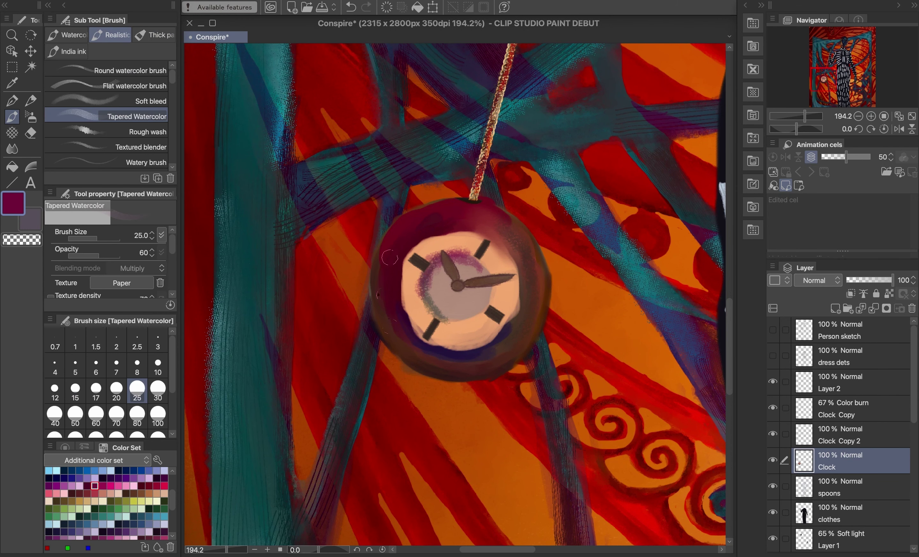
mouse_move(418, 356)
mouse_down()
mouse_move(405, 306)
mouse_move(482, 363)
mouse_move(371, 282)
mouse_up()
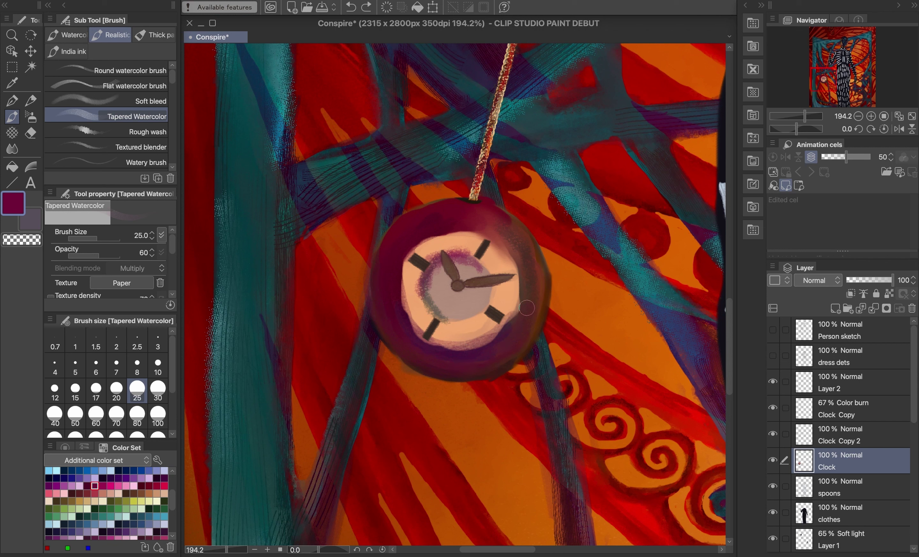
mouse_move(500, 253)
mouse_down()
mouse_move(496, 278)
mouse_move(421, 327)
mouse_move(431, 263)
mouse_move(468, 308)
mouse_move(426, 300)
mouse_up()
mouse_move(426, 300)
mouse_down()
mouse_move(455, 234)
mouse_move(454, 243)
mouse_up()
scroll(492, 281, down, 10)
- Brush light peach over the clock's rim with the Tapered Watercolor brush at size 30
scroll(489, 277, up, 10)
mouse_move(172, 502)
mouse_down()
mouse_move(172, 537)
mouse_move(172, 485)
mouse_up()
click(164, 522)
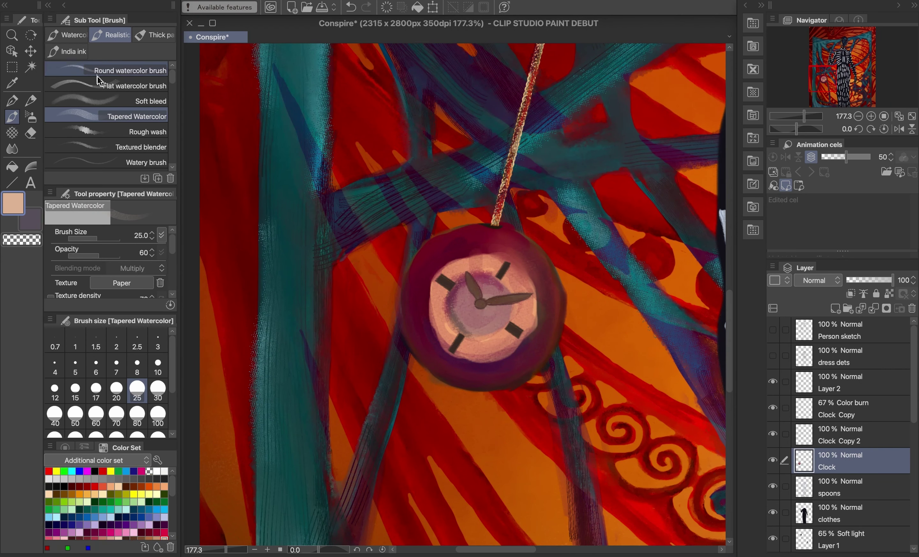
click(158, 390)
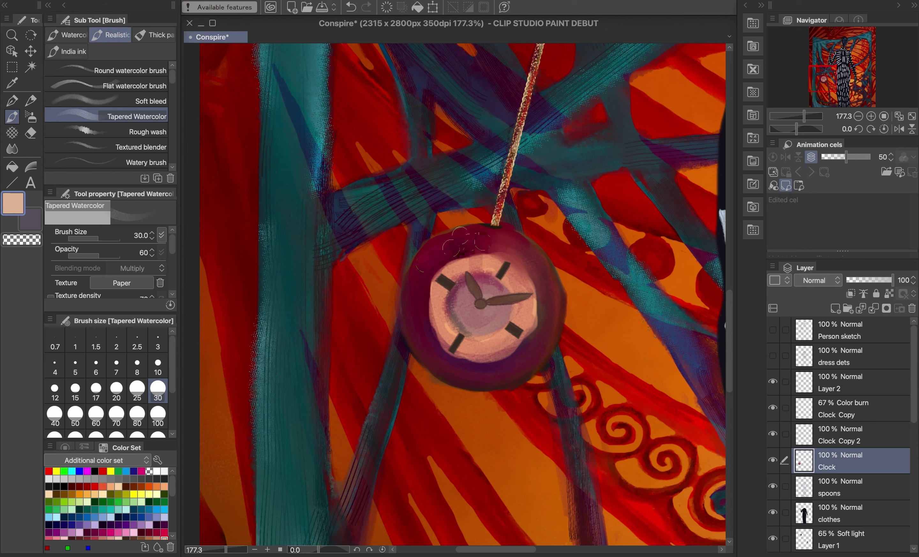
mouse_move(460, 234)
mouse_down()
mouse_move(417, 263)
mouse_move(500, 237)
mouse_move(526, 357)
mouse_move(420, 276)
mouse_up()
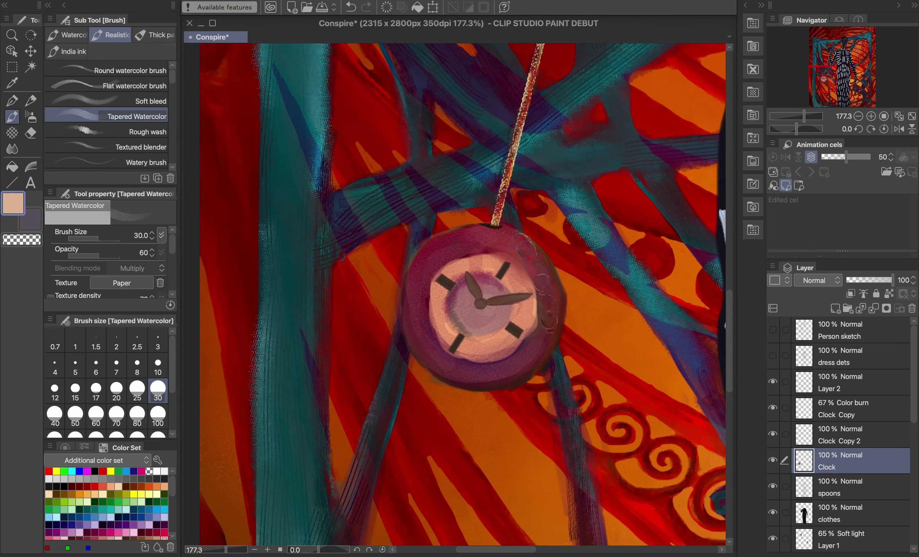
mouse_move(543, 282)
mouse_down()
mouse_move(533, 349)
mouse_move(424, 343)
mouse_move(420, 272)
mouse_up()
scroll(493, 371, down, 5)
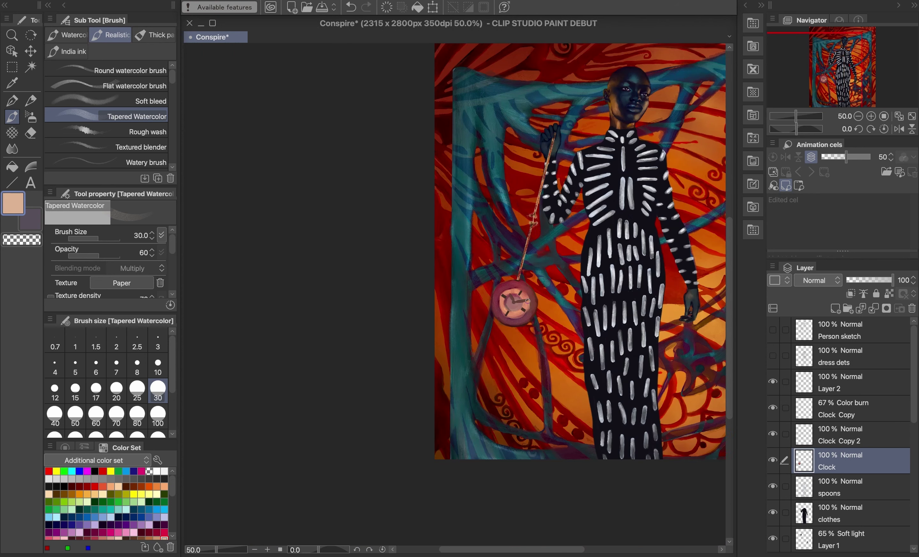
- Smooth the paint on the clock's rim, face and inner disc with the Wet bleed blender at size 25
scroll(479, 374, up, 7)
click(67, 35)
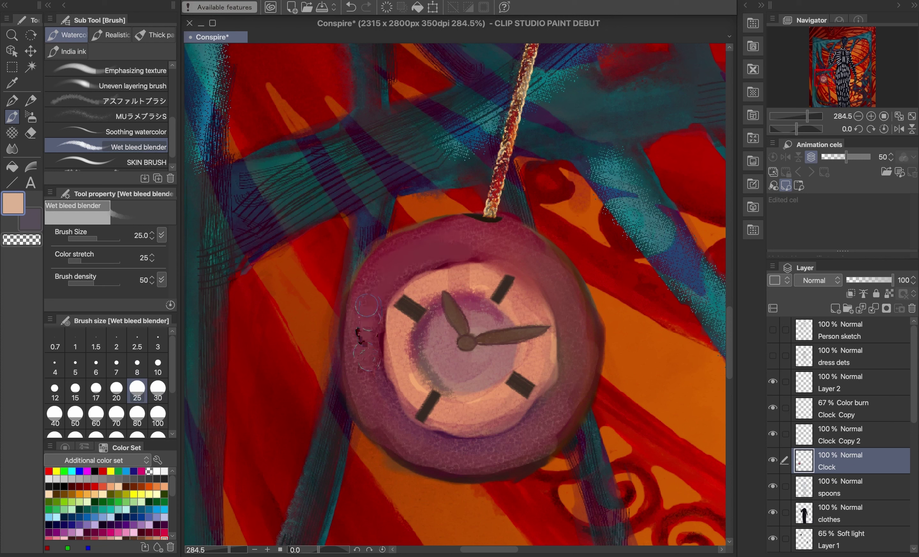
mouse_move(551, 270)
mouse_down()
mouse_move(581, 379)
mouse_move(556, 440)
mouse_move(436, 462)
mouse_move(441, 448)
mouse_up()
drag(389, 327, 442, 270)
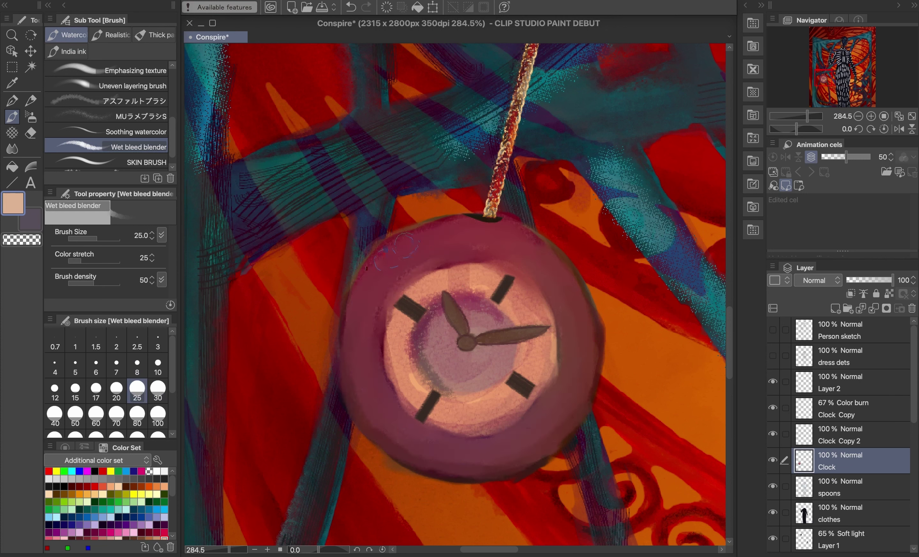
mouse_move(401, 295)
mouse_down()
mouse_move(389, 329)
mouse_move(411, 409)
mouse_up()
drag(485, 431, 545, 379)
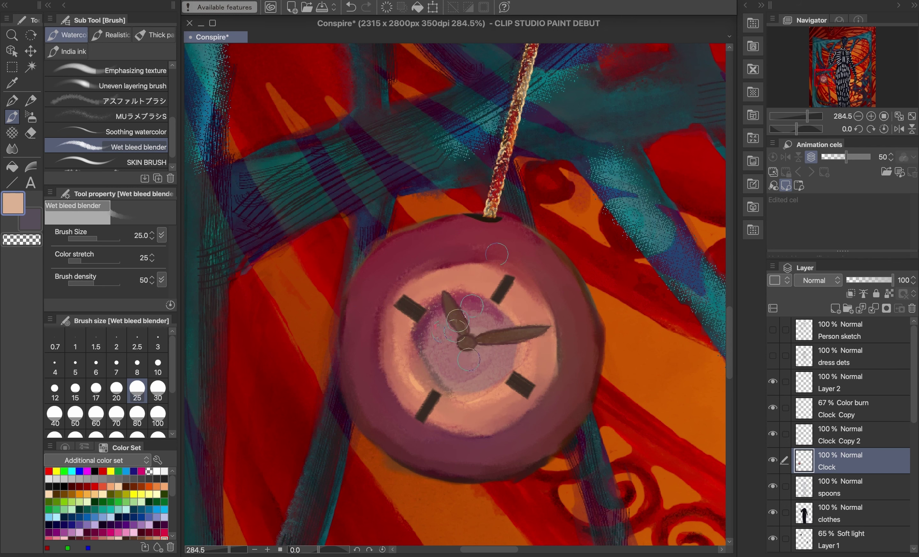
scroll(485, 315, down, 10)
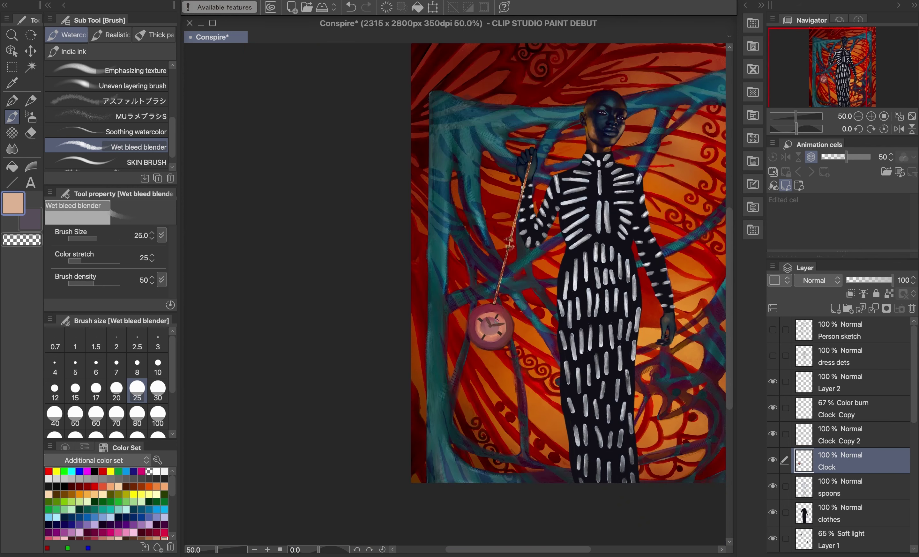
- Paint very dark purple shadow lines around the clock's rim, face and inner disc with the Paint and apply brush at size 15
scroll(499, 308, up, 10)
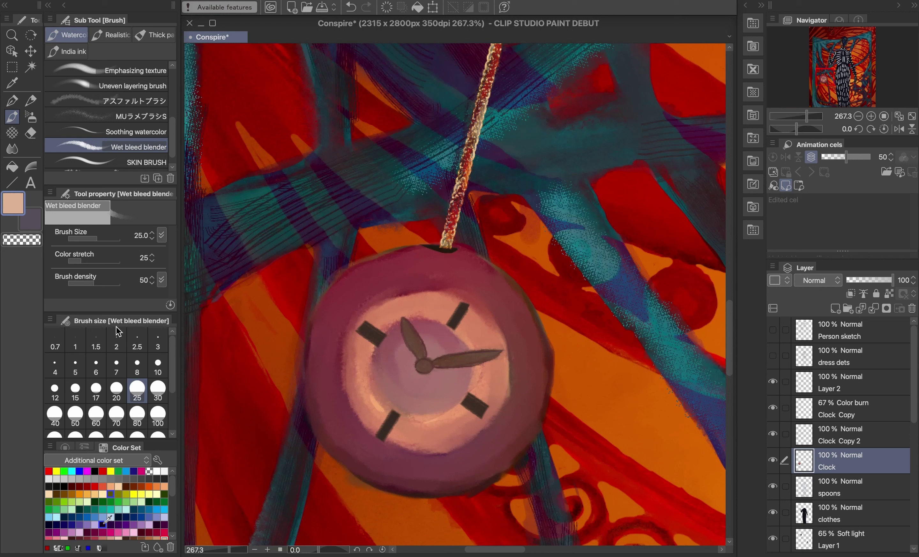
click(103, 525)
click(135, 133)
click(142, 118)
click(146, 124)
drag(172, 147, 171, 117)
click(146, 108)
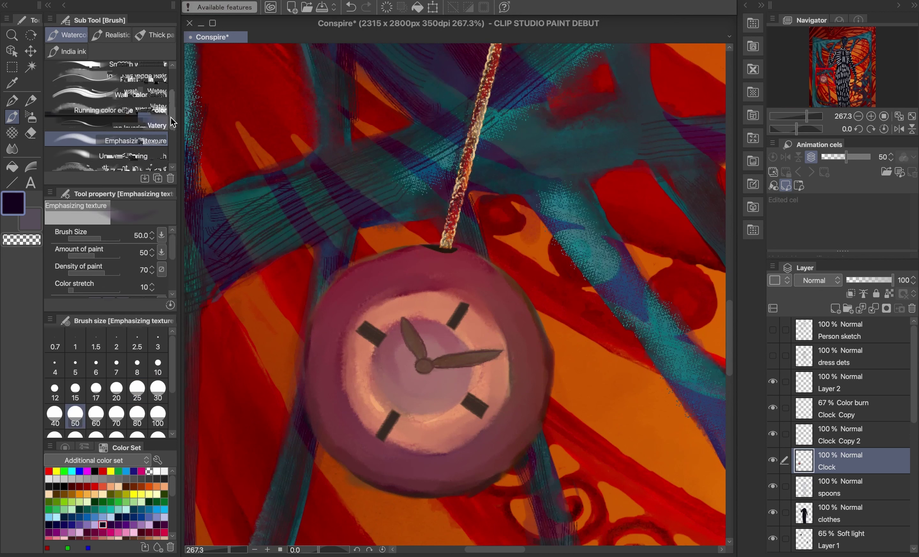
click(136, 91)
click(145, 367)
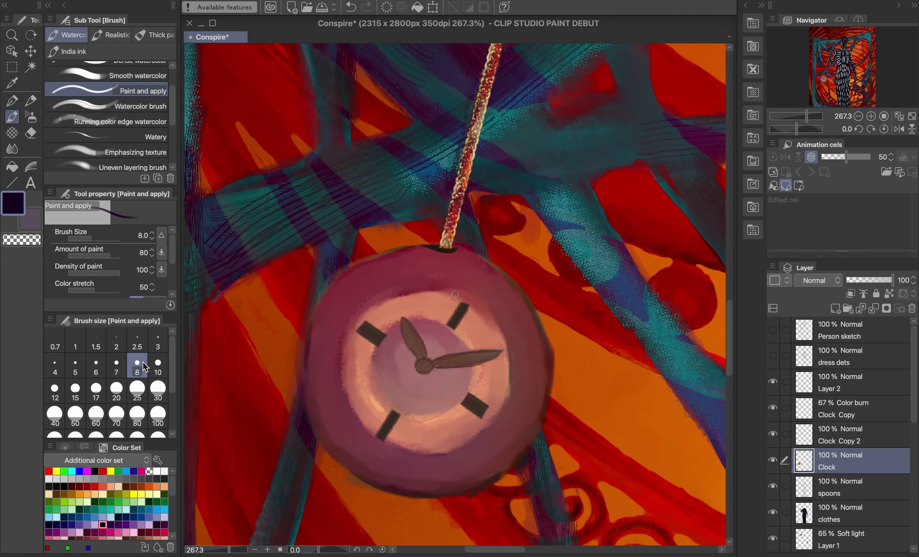
click(75, 390)
mouse_move(471, 300)
mouse_down()
mouse_move(501, 339)
mouse_move(483, 427)
mouse_move(394, 440)
mouse_move(485, 427)
mouse_up()
drag(396, 405, 383, 396)
mouse_move(401, 323)
mouse_down()
mouse_move(374, 372)
mouse_move(403, 407)
mouse_up()
mouse_move(447, 293)
mouse_down()
mouse_move(360, 318)
mouse_move(348, 357)
mouse_up()
drag(468, 379, 445, 334)
mouse_move(387, 259)
mouse_down()
mouse_move(311, 395)
mouse_move(361, 466)
mouse_move(549, 346)
mouse_move(539, 420)
mouse_up()
scroll(519, 432, down, 5)
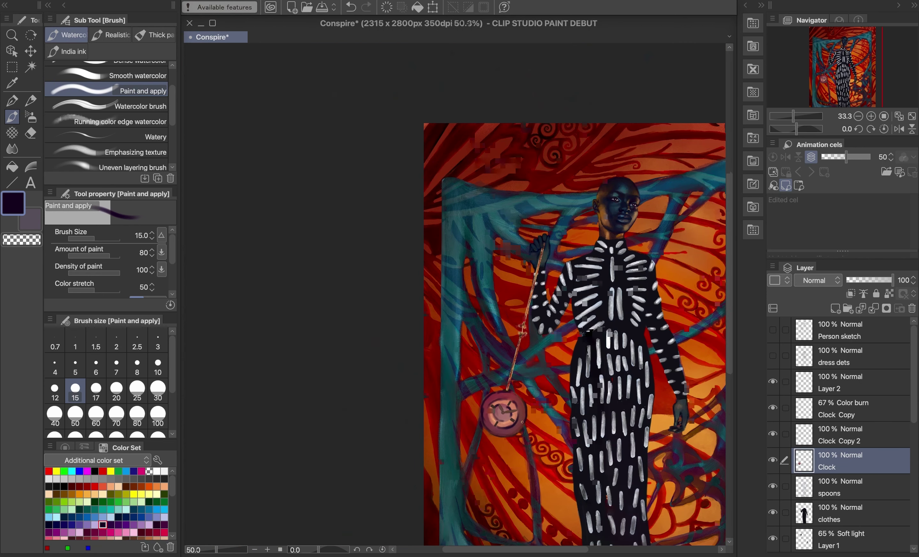
- Paint dark crimson along the edges of the clock's face, outer rim and inner disc with the Paint and apply brush at size 15
scroll(520, 432, up, 4)
drag(173, 494, 172, 504)
click(139, 495)
click(141, 496)
drag(416, 322, 407, 367)
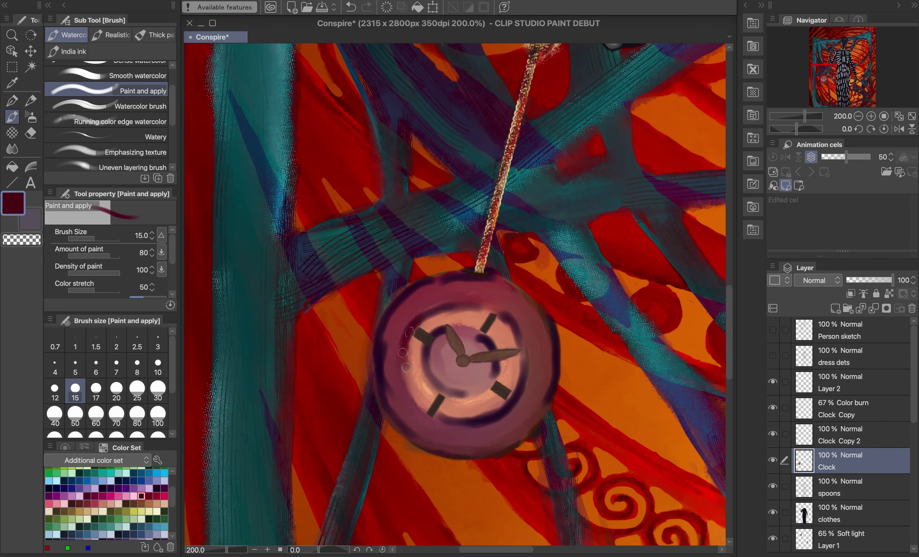
drag(503, 313, 510, 407)
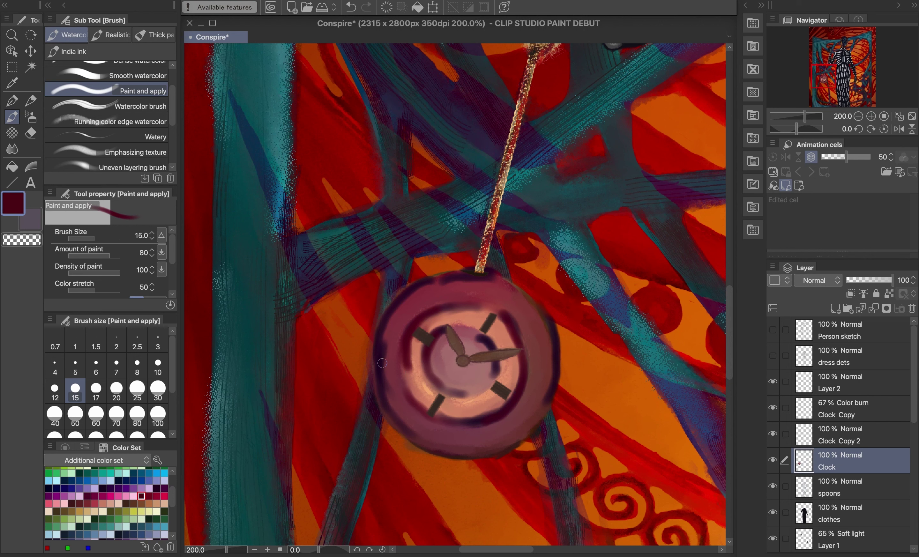
mouse_move(383, 363)
mouse_down()
mouse_move(526, 432)
mouse_move(472, 275)
mouse_up()
drag(545, 317, 496, 443)
mouse_move(481, 421)
mouse_down()
mouse_move(449, 417)
mouse_move(498, 363)
mouse_up()
drag(453, 327, 498, 347)
scroll(504, 347, down, 1)
- Blend the dark edges into the clock's rim and face using the Gouache blender at size 20 with the Canvas texture
click(142, 34)
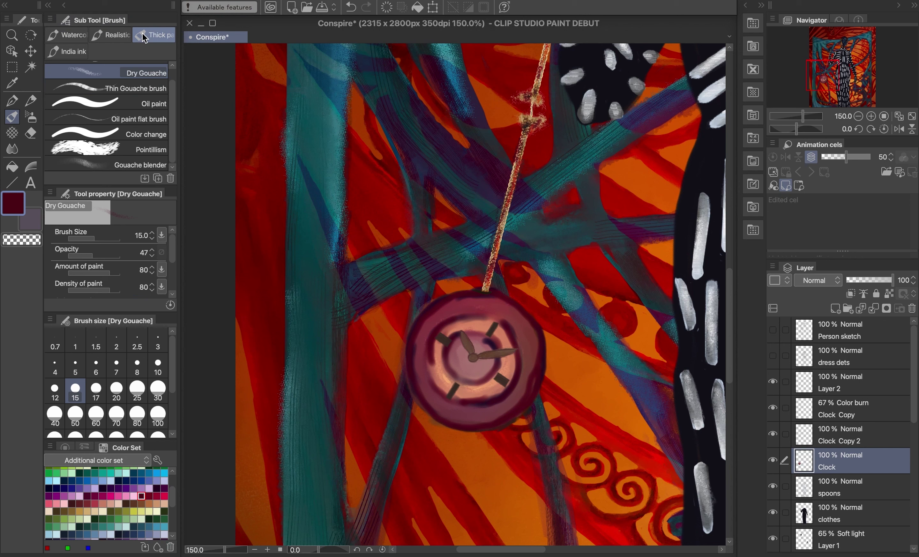
click(161, 166)
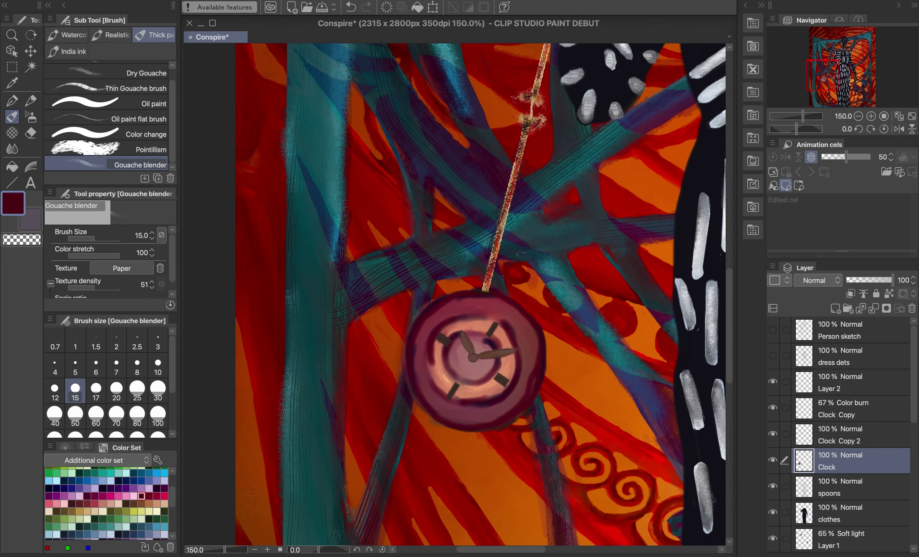
click(123, 270)
mouse_move(582, 161)
mouse_down()
mouse_move(576, 379)
mouse_move(579, 154)
mouse_up()
click(549, 224)
click(620, 139)
scroll(501, 364, up, 4)
click(117, 389)
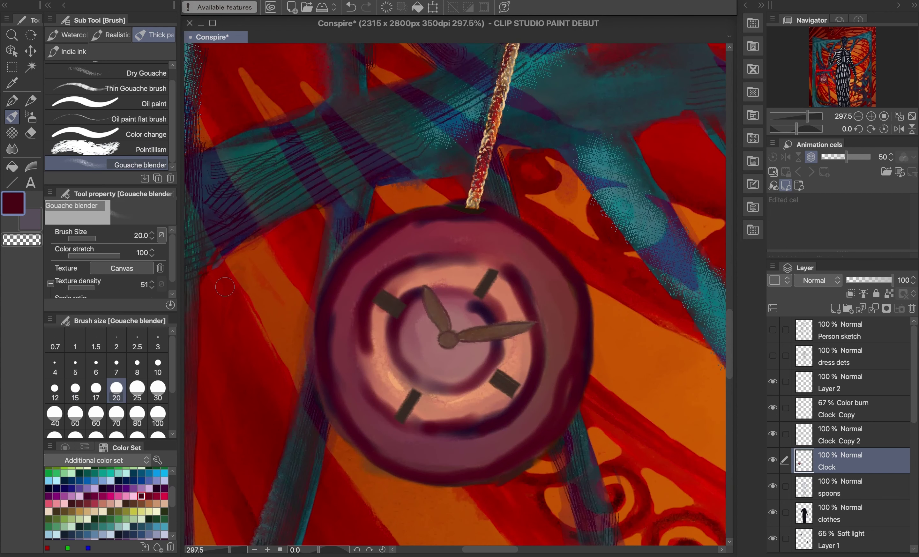
mouse_move(407, 240)
mouse_down()
mouse_move(350, 286)
mouse_move(330, 363)
mouse_move(371, 443)
mouse_up()
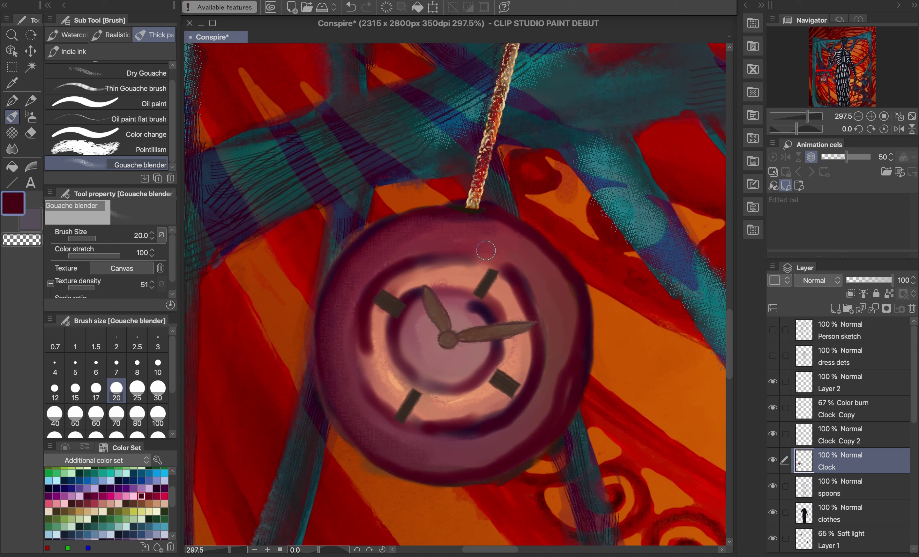
mouse_move(382, 283)
mouse_down()
mouse_move(368, 364)
mouse_move(415, 414)
mouse_move(409, 424)
mouse_move(547, 380)
mouse_up()
drag(502, 448, 446, 473)
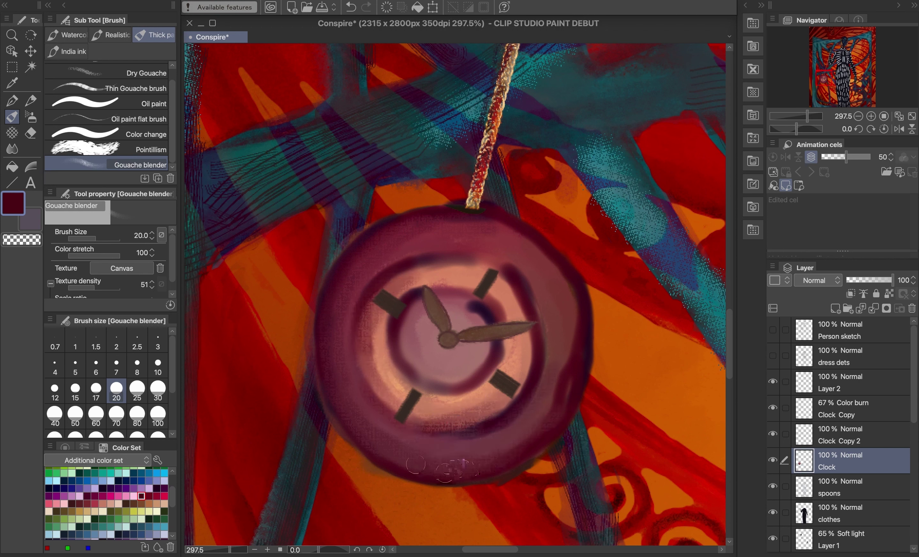
mouse_move(580, 326)
mouse_down()
mouse_move(502, 219)
mouse_move(517, 437)
mouse_move(531, 395)
mouse_move(430, 262)
mouse_move(485, 357)
mouse_move(474, 368)
mouse_move(531, 367)
mouse_up()
mouse_move(454, 419)
mouse_down()
mouse_move(393, 384)
mouse_move(418, 272)
mouse_move(479, 254)
mouse_up()
scroll(504, 281, down, 10)
- Smooth the textured paint on the clock's face around the inner disc with the Wet bleed blender at size 30
scroll(505, 281, up, 10)
click(71, 35)
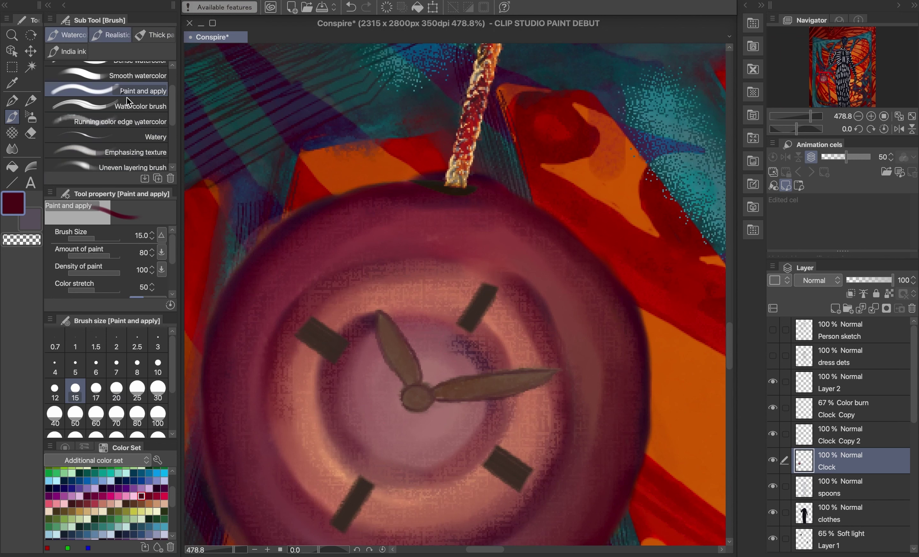
click(150, 137)
scroll(170, 127, down, 5)
click(162, 148)
click(157, 391)
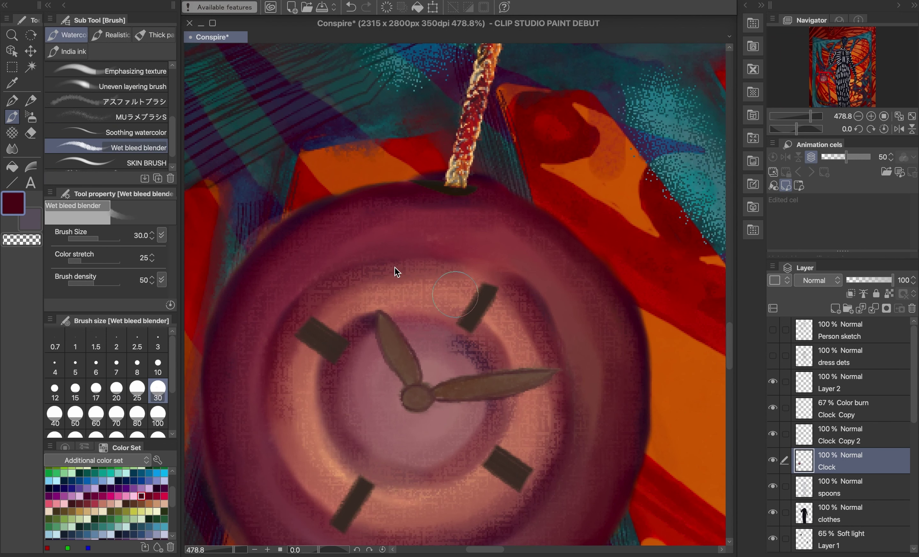
scroll(395, 267, down, 3)
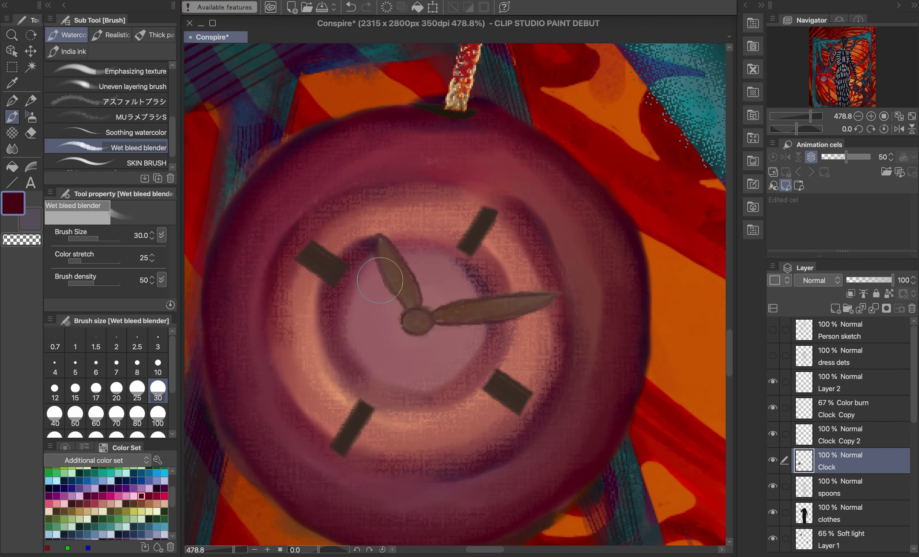
mouse_move(537, 289)
mouse_down()
mouse_move(394, 201)
mouse_move(308, 241)
mouse_move(296, 368)
mouse_move(354, 440)
mouse_move(543, 293)
mouse_move(503, 400)
mouse_move(435, 218)
mouse_move(308, 249)
mouse_up()
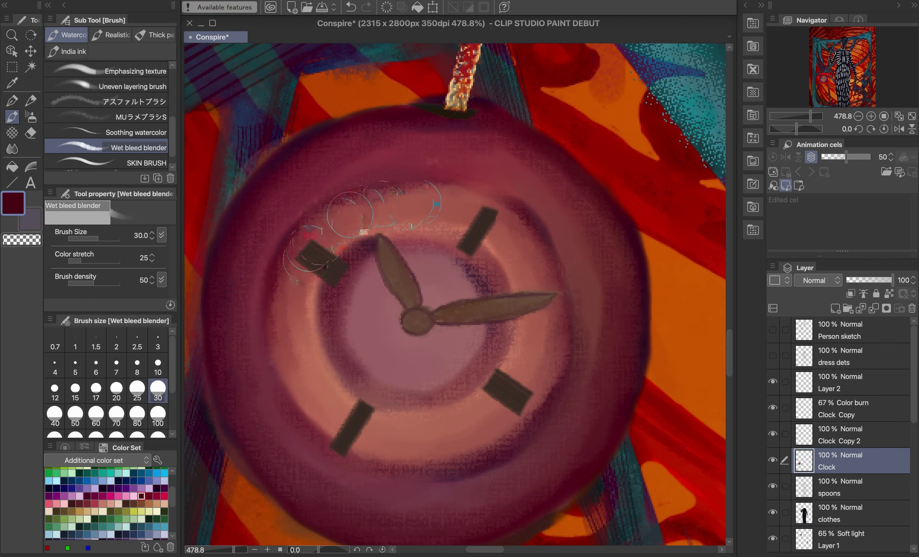